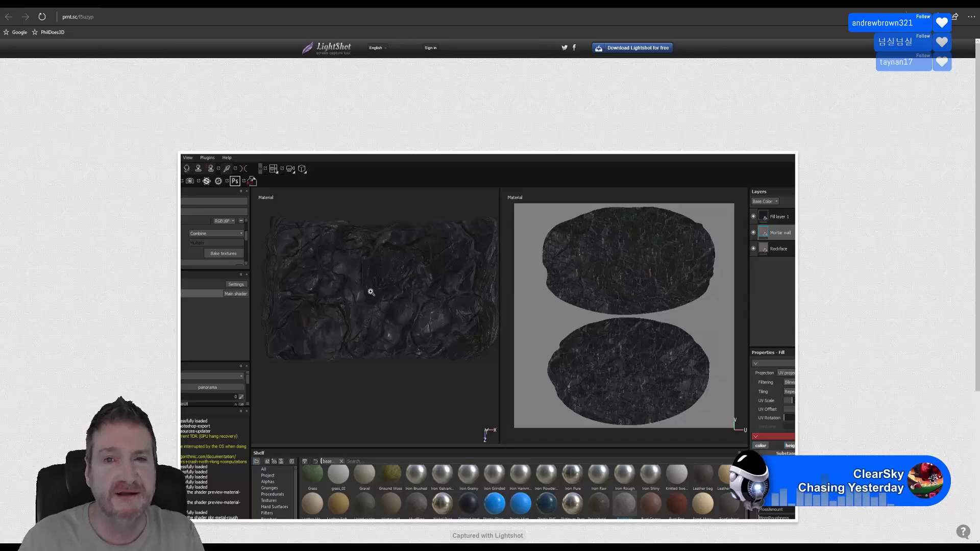
Close the prnt.sc rock-texture screenshot page to bring back the Unreal Editor landscape
{"action": "left_click", "coordinate": [920, 10]}
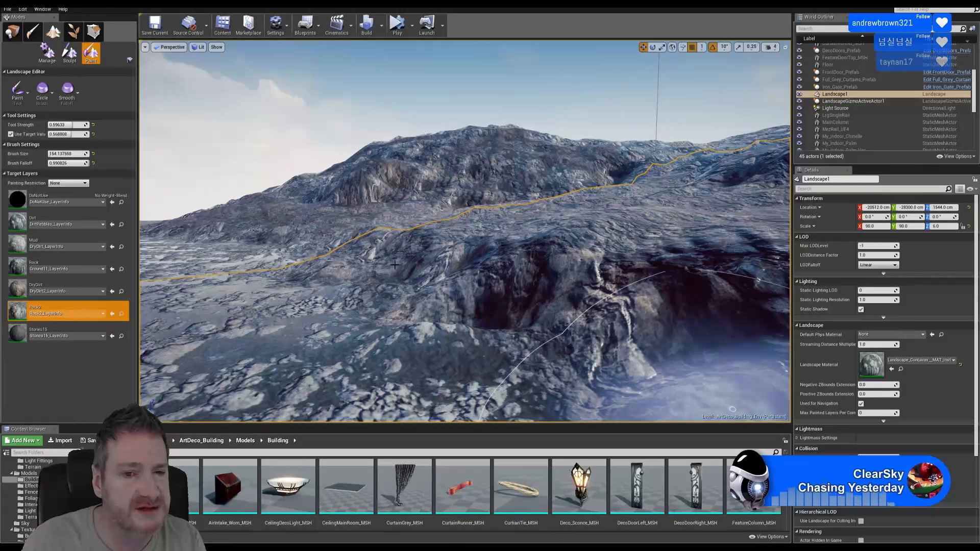
{"action": "right_click_drag", "start_coordinate": [437, 256], "coordinate": [427, 255]}
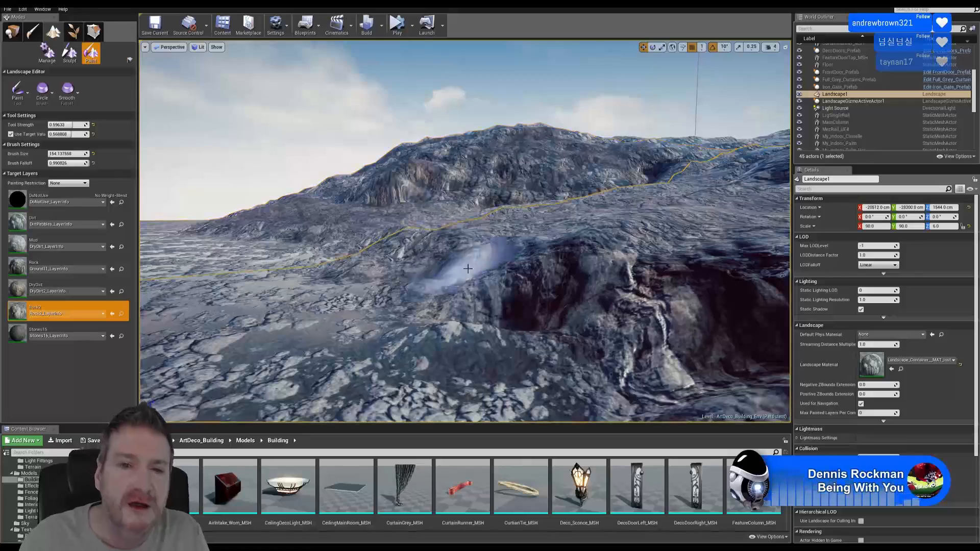
{"action": "mouse_move", "coordinate": [474, 262]}
{"action": "right_mouse_down"}
{"action": "mouse_move", "coordinate": [515, 285]}
{"action": "mouse_move", "coordinate": [503, 276]}
{"action": "mouse_move", "coordinate": [517, 273]}
{"action": "mouse_move", "coordinate": [421, 273]}
{"action": "mouse_move", "coordinate": [466, 274]}
{"action": "mouse_move", "coordinate": [475, 248]}
{"action": "right_mouse_up"}
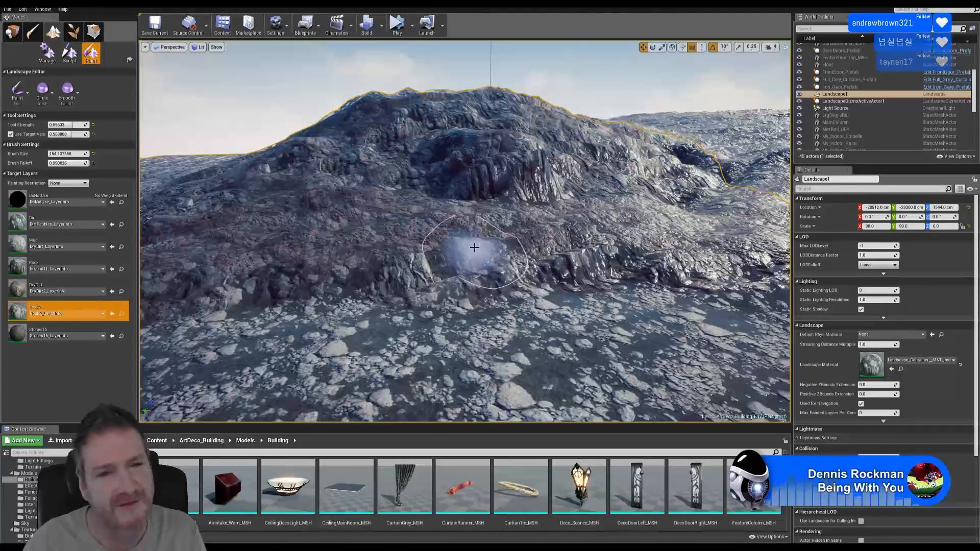
{"action": "mouse_move", "coordinate": [630, 228]}
{"action": "right_mouse_down"}
{"action": "mouse_move", "coordinate": [564, 225]}
{"action": "mouse_move", "coordinate": [642, 233]}
{"action": "right_mouse_up"}
{"action": "key", "text": "w"}
{"action": "key", "text": "s"}
{"action": "key", "text": "w"}
{"action": "key", "text": "s"}
{"action": "key", "text": "w"}
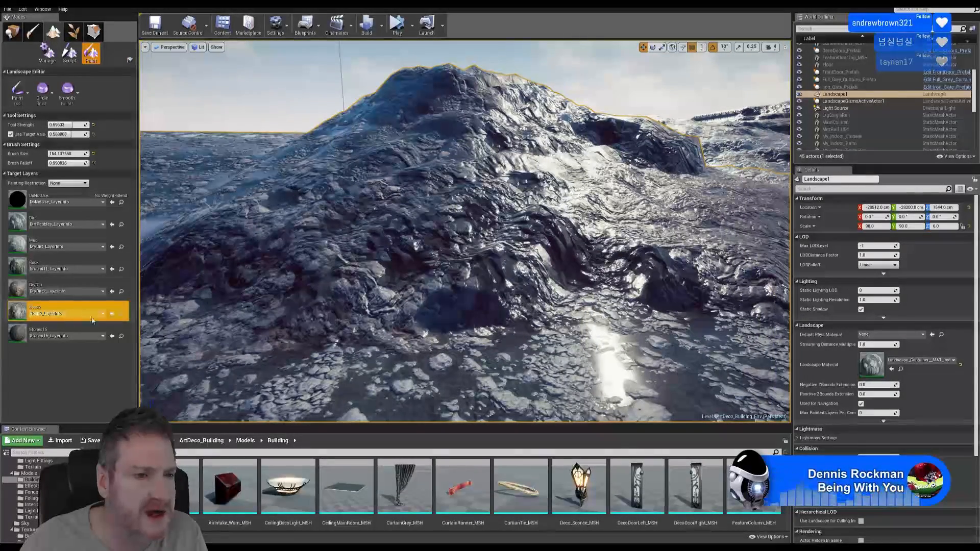
{"action": "right_click_drag", "start_coordinate": [546, 225], "coordinate": [628, 227]}
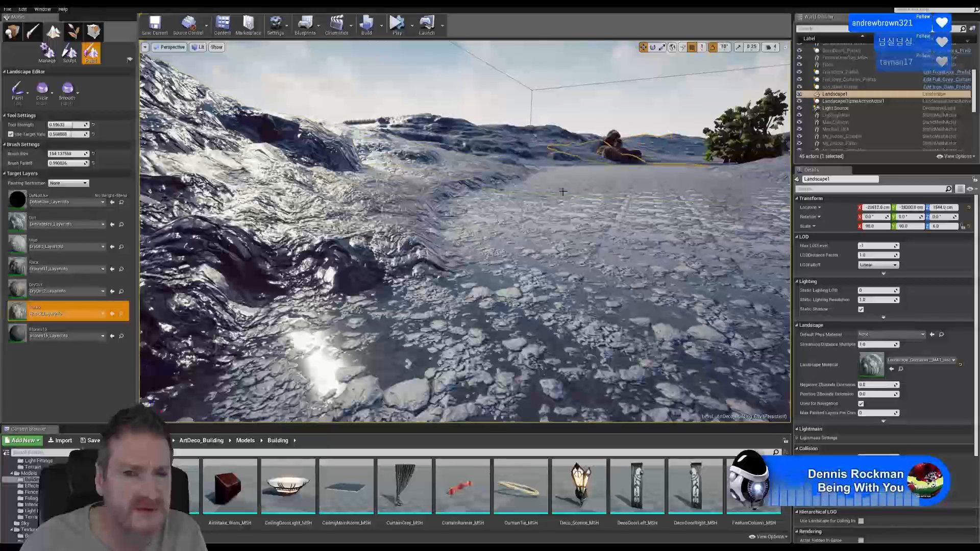
{"action": "left_click", "coordinate": [31, 517]}
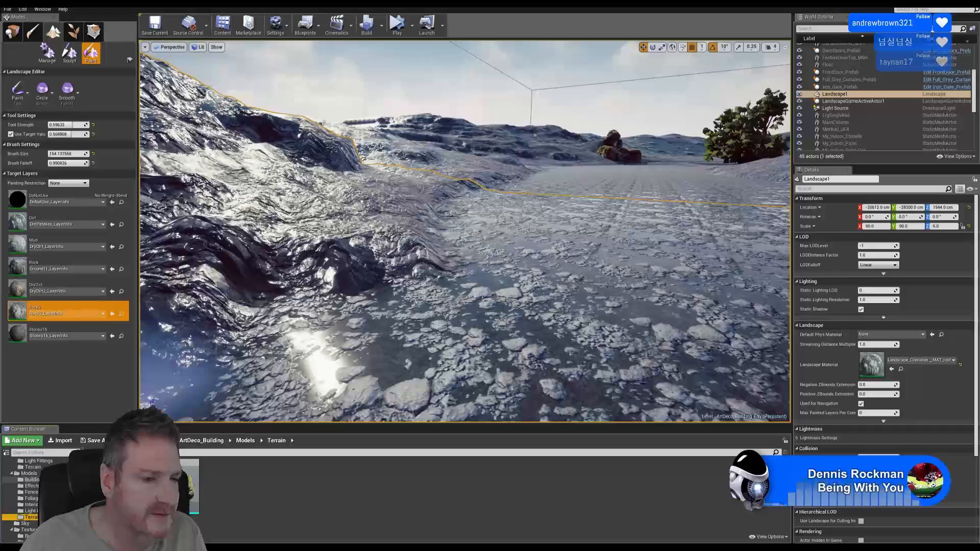
{"action": "left_click", "coordinate": [31, 480]}
{"action": "right_click_drag", "start_coordinate": [322, 275], "coordinate": [198, 275]}
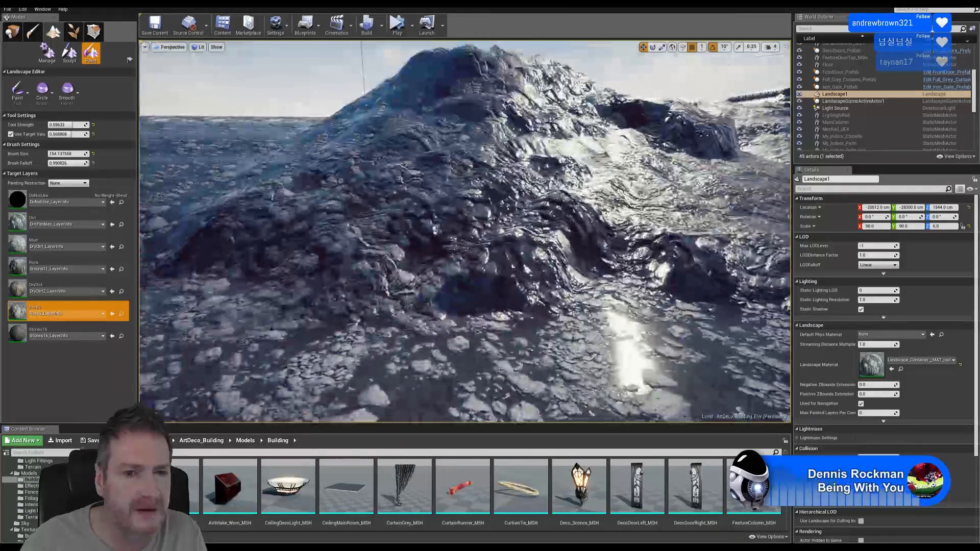
{"action": "key", "text": "w"}
{"action": "right_click_drag", "start_coordinate": [498, 232], "coordinate": [459, 213]}
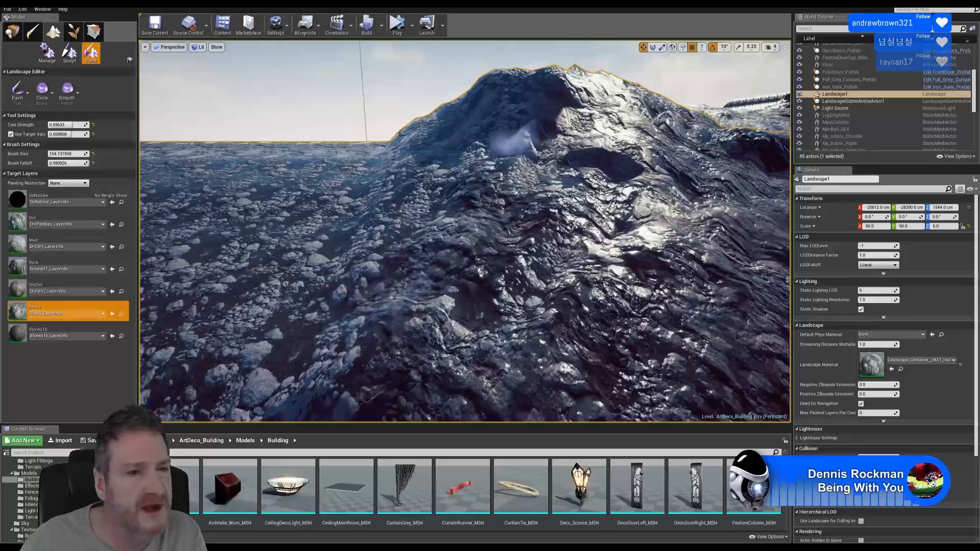
Select the DryDirt layer and fly the camera over the valley toward the hill
{"action": "left_click", "coordinate": [57, 289]}
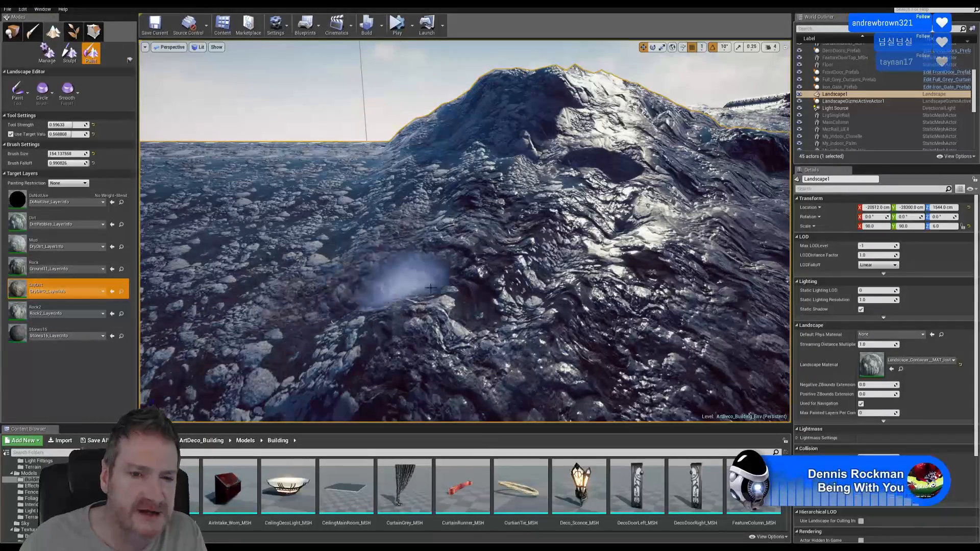
{"action": "right_click_drag", "start_coordinate": [435, 292], "coordinate": [409, 275]}
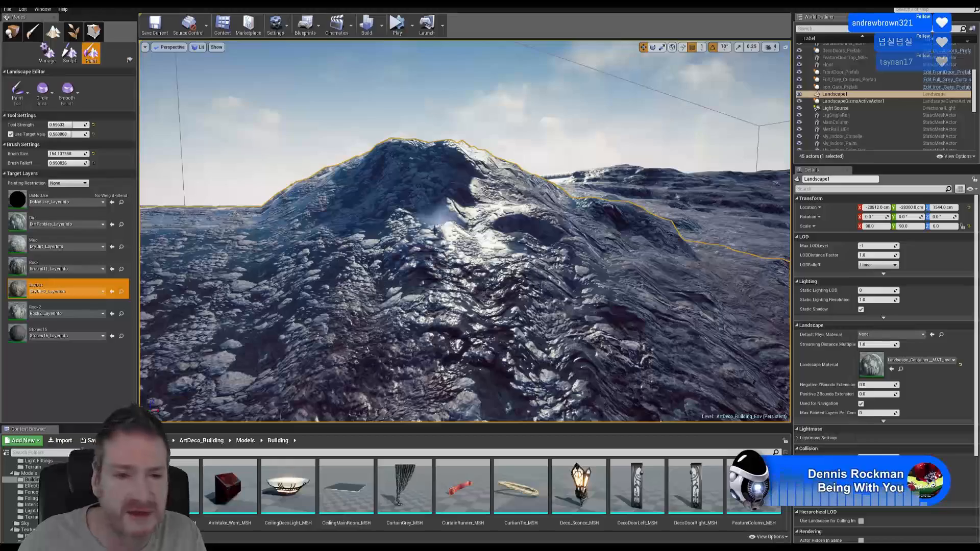
{"action": "mouse_move", "coordinate": [531, 225]}
{"action": "right_mouse_down"}
{"action": "mouse_move", "coordinate": [683, 225]}
{"action": "mouse_move", "coordinate": [480, 224]}
{"action": "mouse_move", "coordinate": [681, 222]}
{"action": "right_mouse_up"}
{"action": "key", "text": "w"}
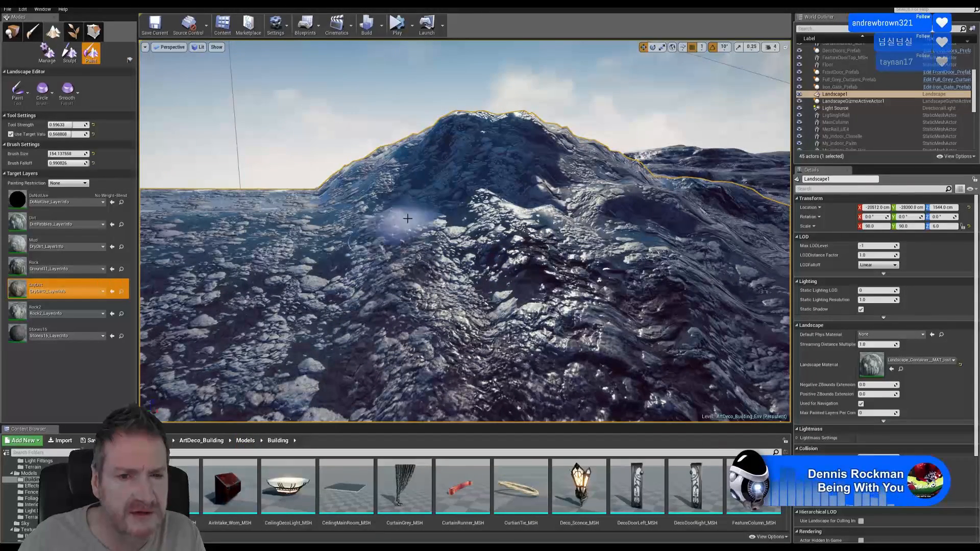
Paint Rock2 over the hill's upper face and across the foreground ground
{"action": "left_click", "coordinate": [60, 312]}
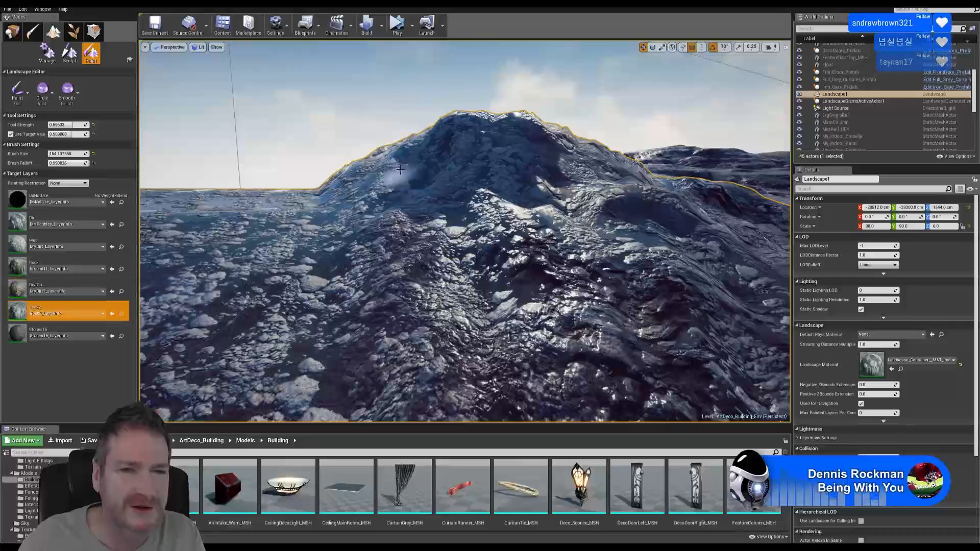
{"action": "mouse_move", "coordinate": [445, 199]}
{"action": "left_mouse_down"}
{"action": "mouse_move", "coordinate": [493, 146]}
{"action": "mouse_move", "coordinate": [491, 131]}
{"action": "mouse_move", "coordinate": [537, 194]}
{"action": "mouse_move", "coordinate": [509, 241]}
{"action": "mouse_move", "coordinate": [534, 277]}
{"action": "left_mouse_up"}
{"action": "key", "text": "w"}
{"action": "mouse_move", "coordinate": [533, 277]}
{"action": "right_mouse_down"}
{"action": "mouse_move", "coordinate": [459, 275]}
{"action": "mouse_move", "coordinate": [502, 280]}
{"action": "mouse_move", "coordinate": [505, 291]}
{"action": "mouse_move", "coordinate": [439, 289]}
{"action": "right_mouse_up"}
{"action": "mouse_move", "coordinate": [591, 339]}
{"action": "left_mouse_down"}
{"action": "mouse_move", "coordinate": [492, 306]}
{"action": "mouse_move", "coordinate": [357, 368]}
{"action": "mouse_move", "coordinate": [452, 278]}
{"action": "left_mouse_up"}
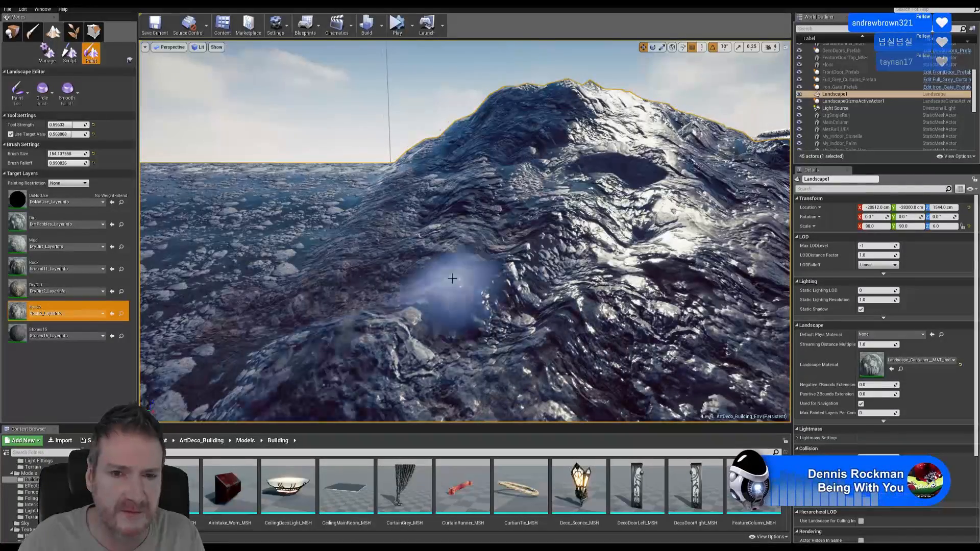
Select Stones15 and fly across the hill to reveal the ridge, then reselect Rock2
{"action": "left_click", "coordinate": [58, 330]}
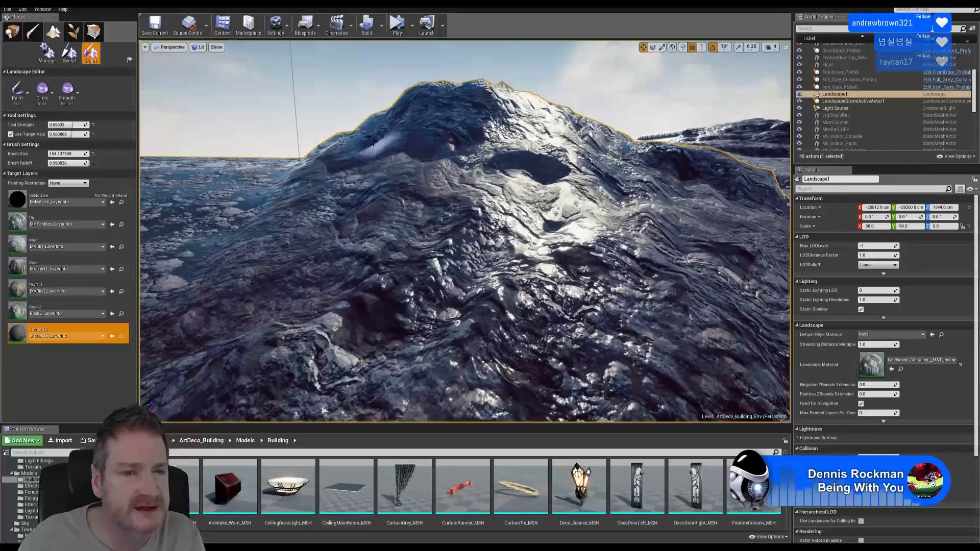
{"action": "key", "text": "w"}
{"action": "mouse_move", "coordinate": [368, 145]}
{"action": "right_mouse_down"}
{"action": "mouse_move", "coordinate": [360, 144]}
{"action": "mouse_move", "coordinate": [376, 132]}
{"action": "mouse_move", "coordinate": [377, 160]}
{"action": "right_mouse_up"}
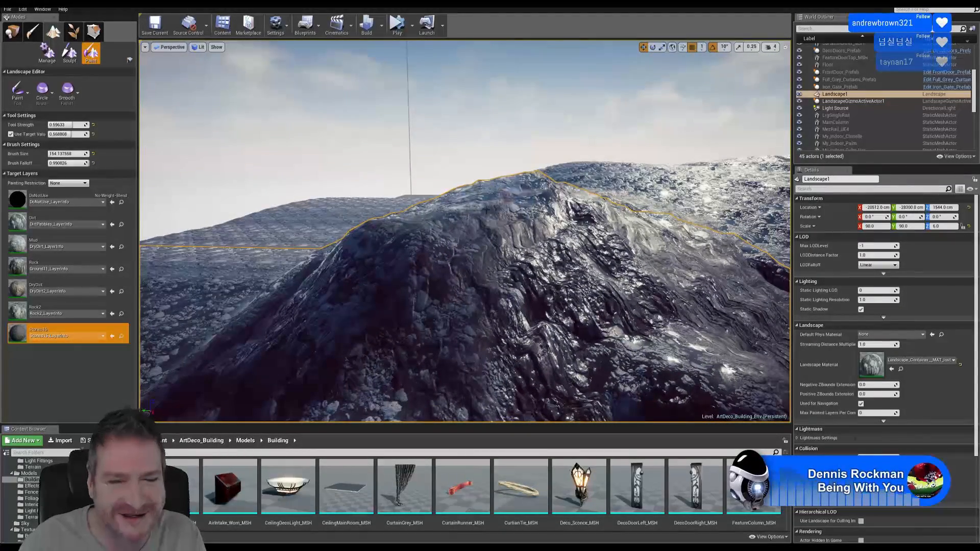
{"action": "right_click_drag", "start_coordinate": [386, 255], "coordinate": [398, 229]}
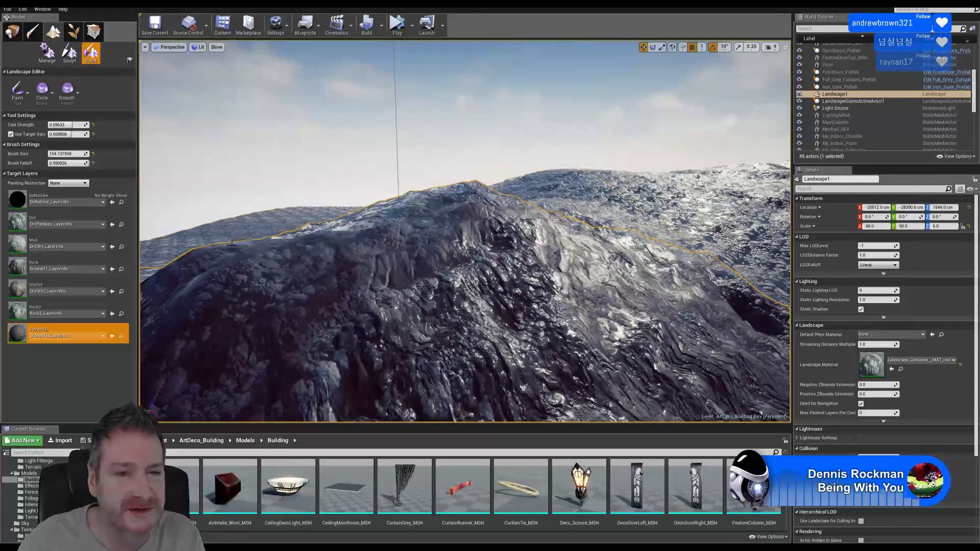
{"action": "right_click_drag", "start_coordinate": [231, 245], "coordinate": [309, 261]}
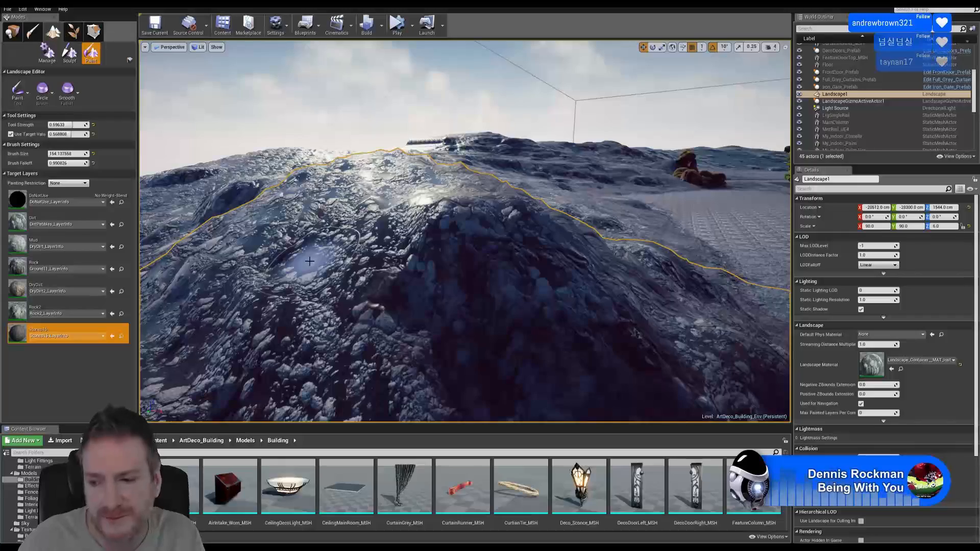
{"action": "right_click_drag", "start_coordinate": [375, 235], "coordinate": [395, 190]}
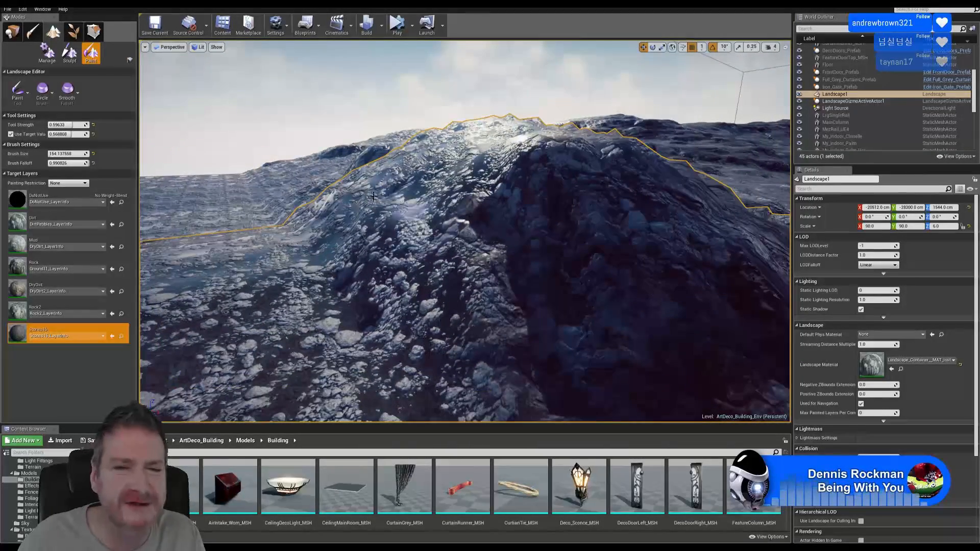
{"action": "left_click", "coordinate": [66, 309]}
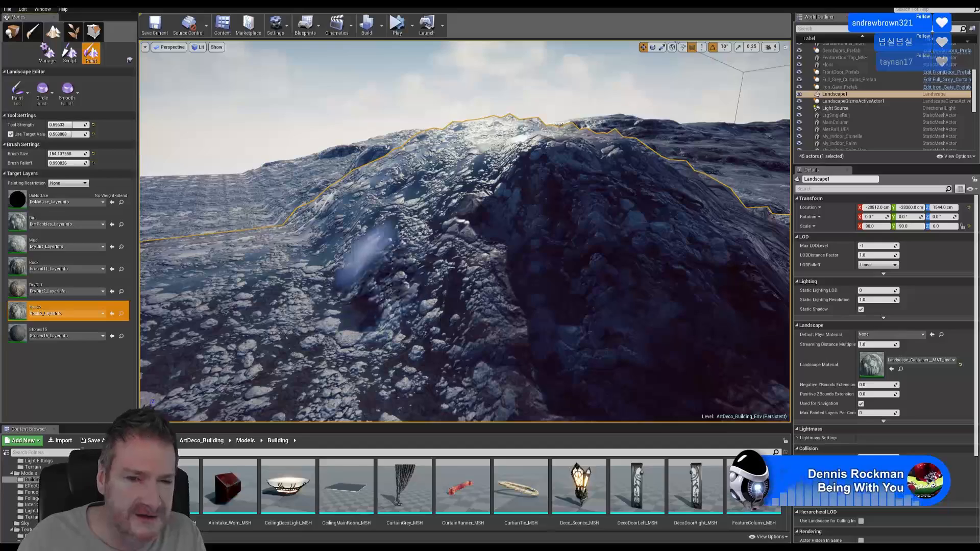
Paint Rock2 down the lower slope, then cycle through the Stones15, Rock2 and DryDirt layers
{"action": "mouse_move", "coordinate": [390, 262]}
{"action": "left_mouse_down"}
{"action": "mouse_move", "coordinate": [390, 316]}
{"action": "mouse_move", "coordinate": [361, 350]}
{"action": "mouse_move", "coordinate": [347, 265]}
{"action": "left_mouse_up"}
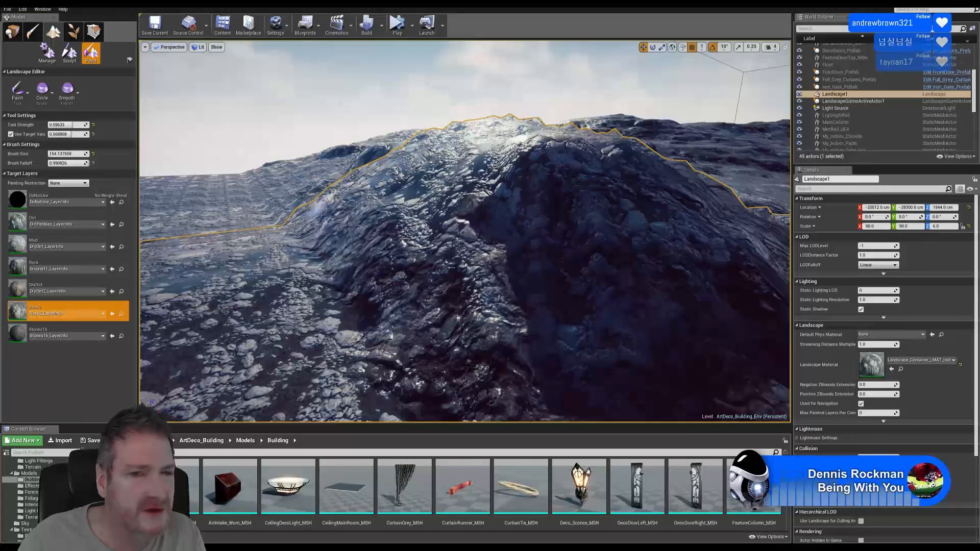
{"action": "left_click", "coordinate": [66, 333]}
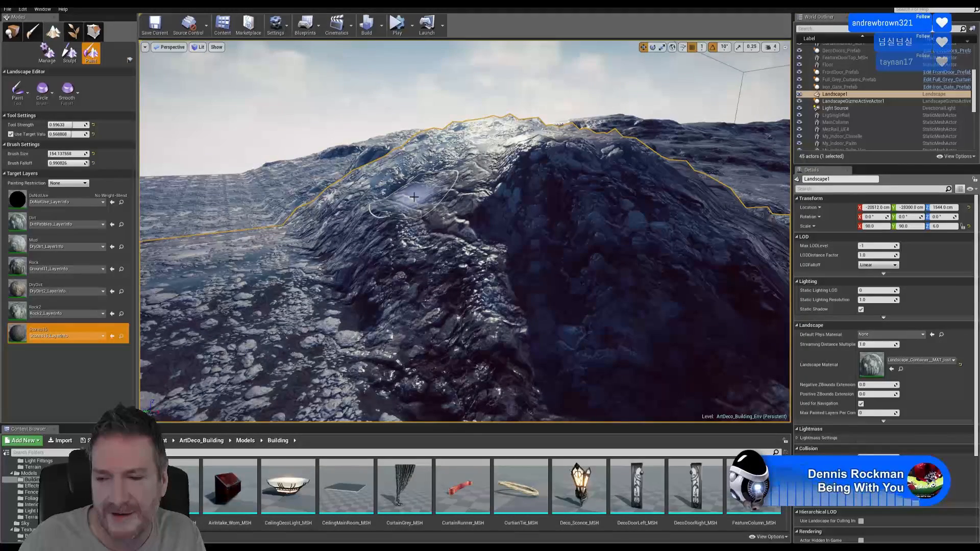
{"action": "mouse_move", "coordinate": [505, 169]}
{"action": "right_mouse_down"}
{"action": "mouse_move", "coordinate": [526, 209]}
{"action": "mouse_move", "coordinate": [462, 189]}
{"action": "mouse_move", "coordinate": [512, 152]}
{"action": "mouse_move", "coordinate": [487, 151]}
{"action": "right_mouse_up"}
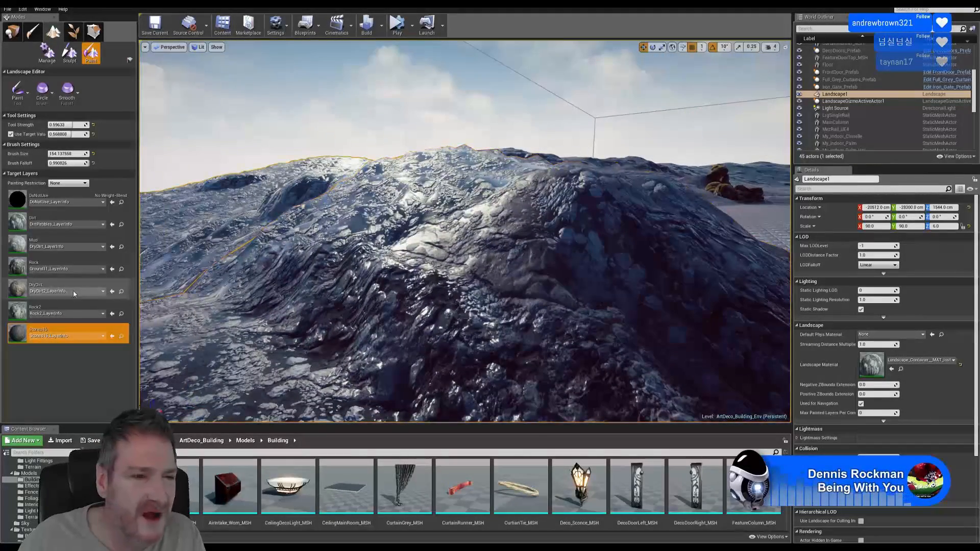
{"action": "left_click", "coordinate": [63, 306]}
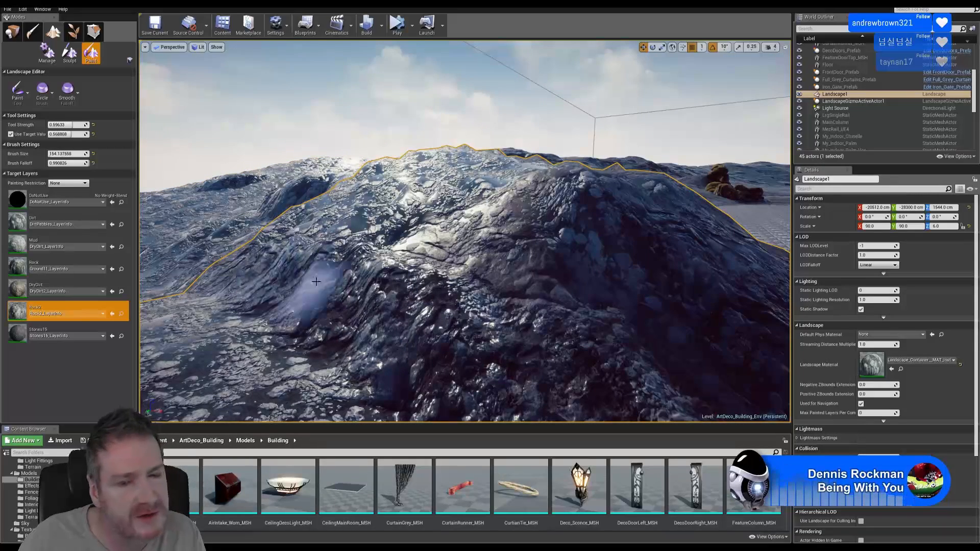
{"action": "left_click", "coordinate": [63, 289]}
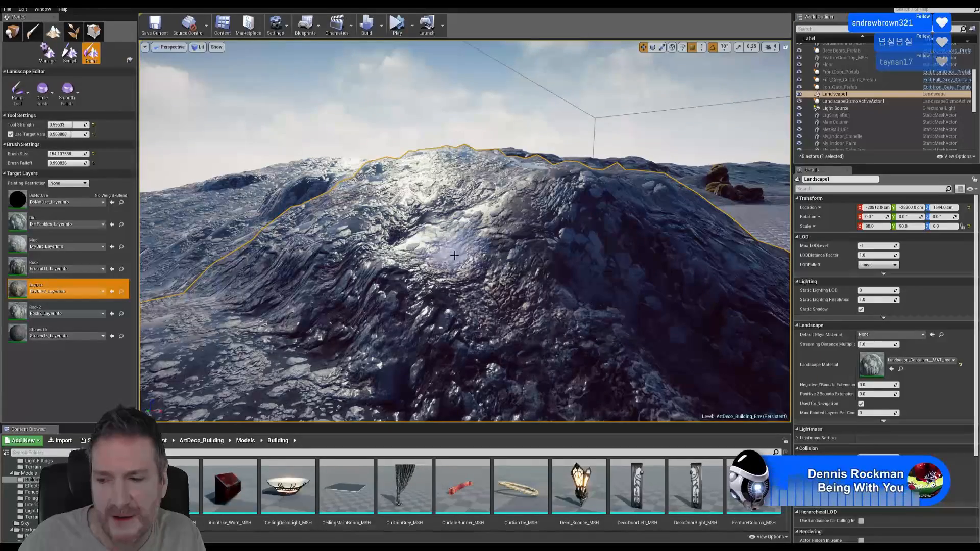
Circle the hill and repaint the slope with Rock2
{"action": "mouse_move", "coordinate": [472, 226]}
{"action": "right_mouse_down"}
{"action": "mouse_move", "coordinate": [410, 226]}
{"action": "mouse_move", "coordinate": [445, 226]}
{"action": "right_mouse_up"}
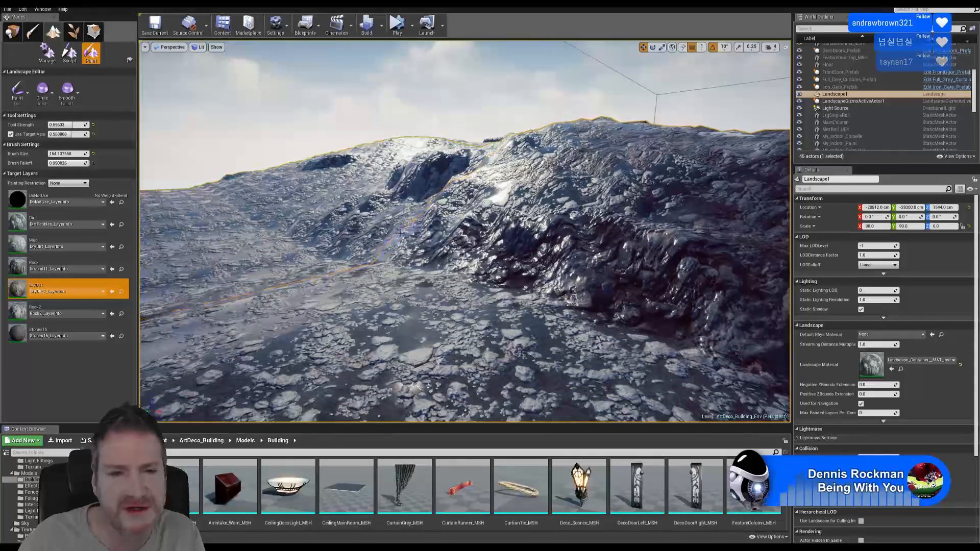
{"action": "left_click", "coordinate": [56, 314]}
{"action": "left_click_drag", "start_coordinate": [384, 230], "coordinate": [469, 242]}
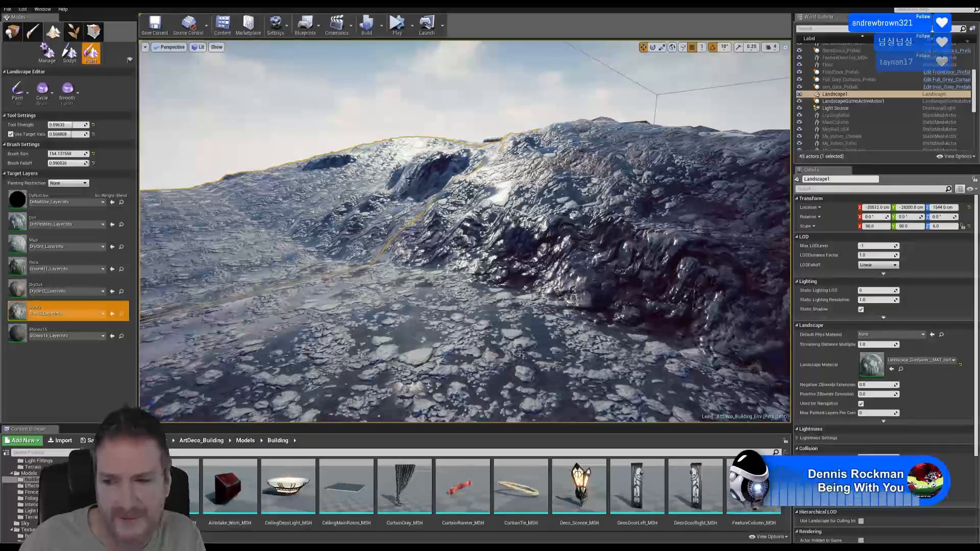
{"action": "key", "text": "w"}
{"action": "mouse_move", "coordinate": [520, 151]}
{"action": "right_mouse_down"}
{"action": "mouse_move", "coordinate": [536, 153]}
{"action": "mouse_move", "coordinate": [515, 190]}
{"action": "right_mouse_up"}
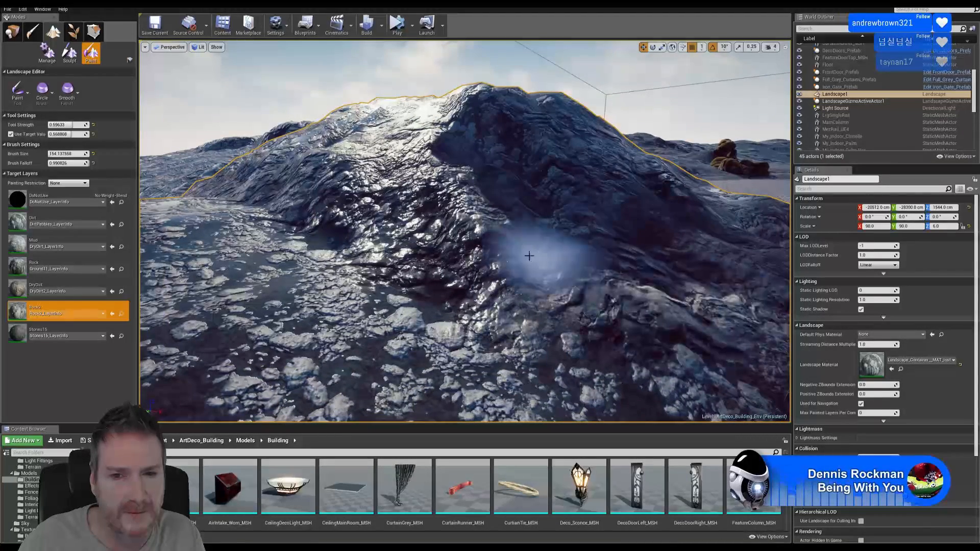
Select Stones15 and fly over the rocky ridge from several angles
{"action": "left_click", "coordinate": [77, 326]}
{"action": "key", "text": "w"}
{"action": "mouse_move", "coordinate": [368, 200]}
{"action": "right_mouse_down"}
{"action": "mouse_move", "coordinate": [339, 195]}
{"action": "mouse_move", "coordinate": [368, 201]}
{"action": "right_mouse_up"}
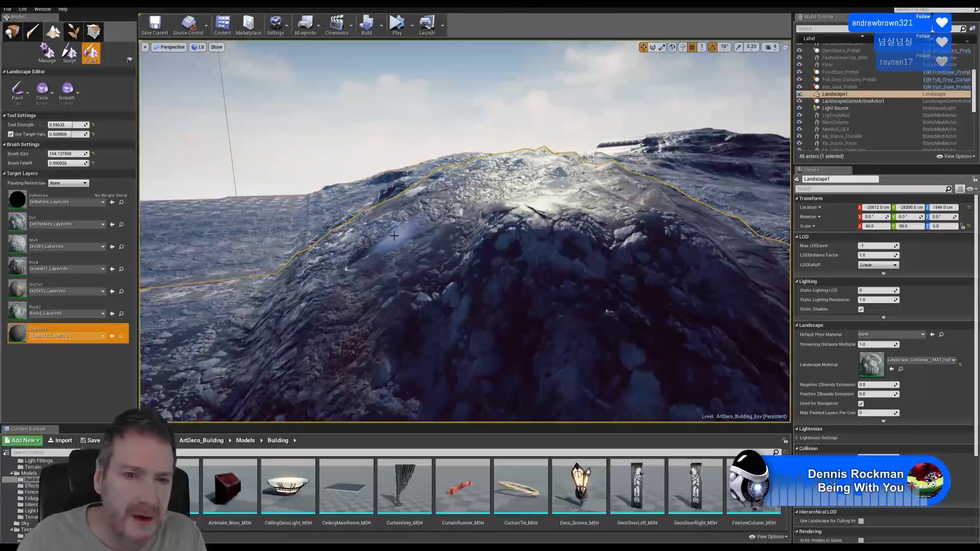
{"action": "right_click_drag", "start_coordinate": [479, 216], "coordinate": [408, 200]}
{"action": "key", "text": "s"}
{"action": "key", "text": "s"}
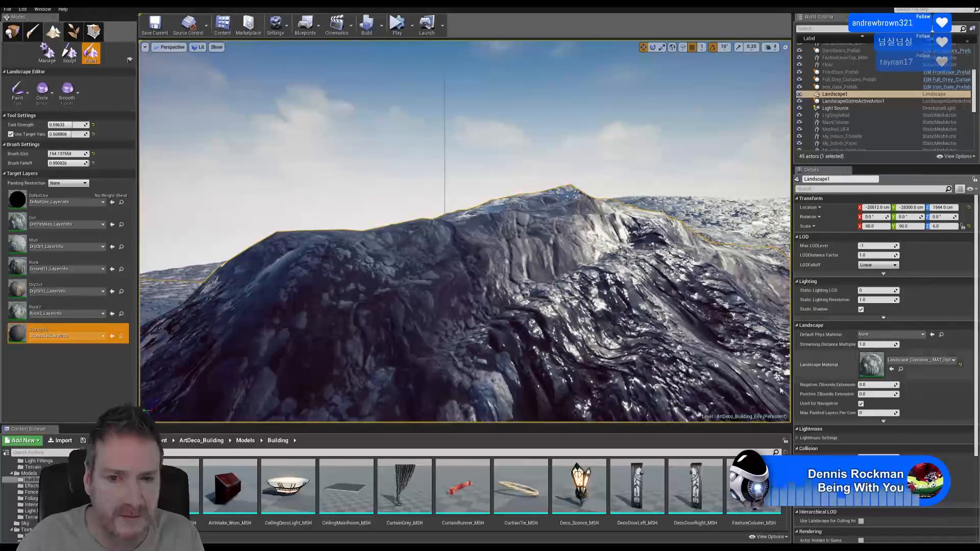
{"action": "right_click_drag", "start_coordinate": [639, 217], "coordinate": [614, 215]}
{"action": "key", "text": "s"}
{"action": "key", "text": "w"}
Select DryDirt and reframe the view from the ridge across to another rocky peak
{"action": "left_click", "coordinate": [92, 285]}
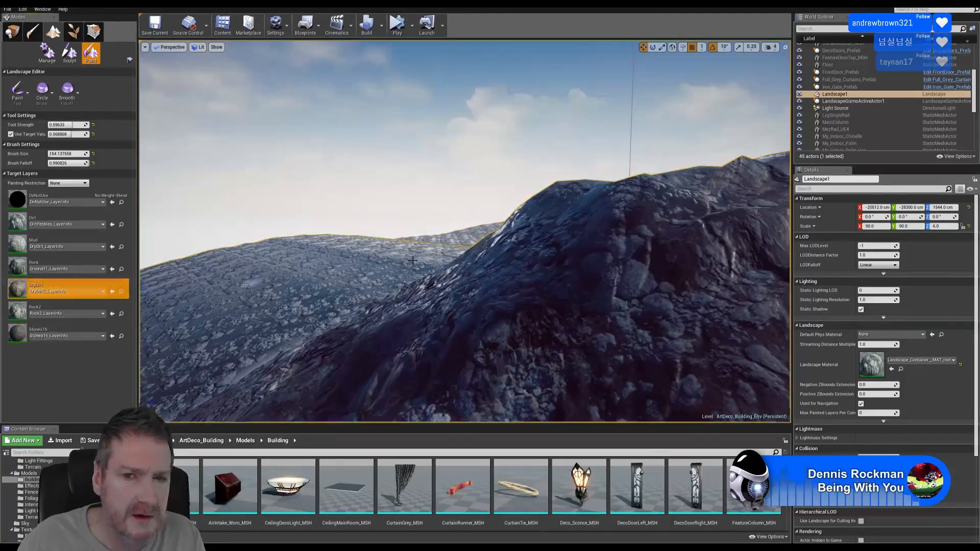
{"action": "right_click_drag", "start_coordinate": [523, 244], "coordinate": [523, 243]}
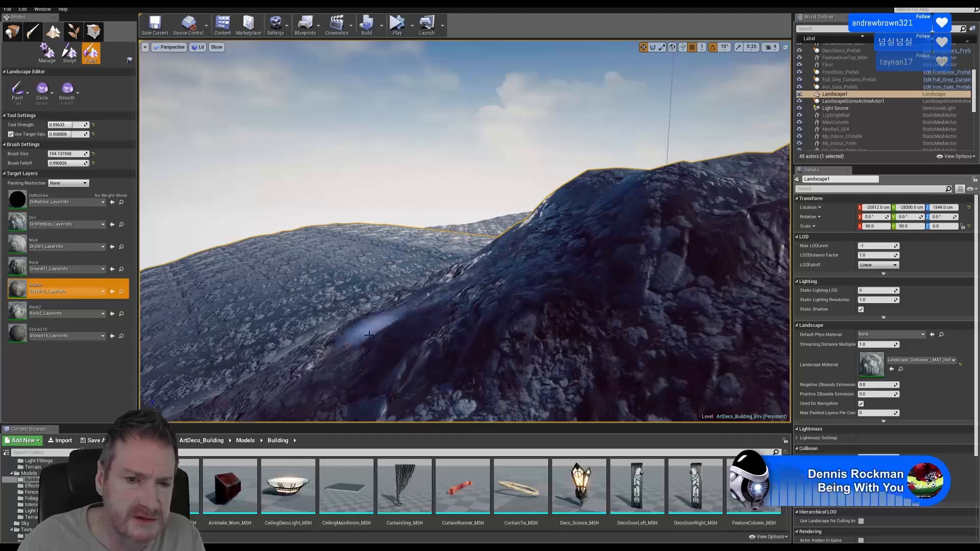
{"action": "right_click_drag", "start_coordinate": [369, 335], "coordinate": [380, 332]}
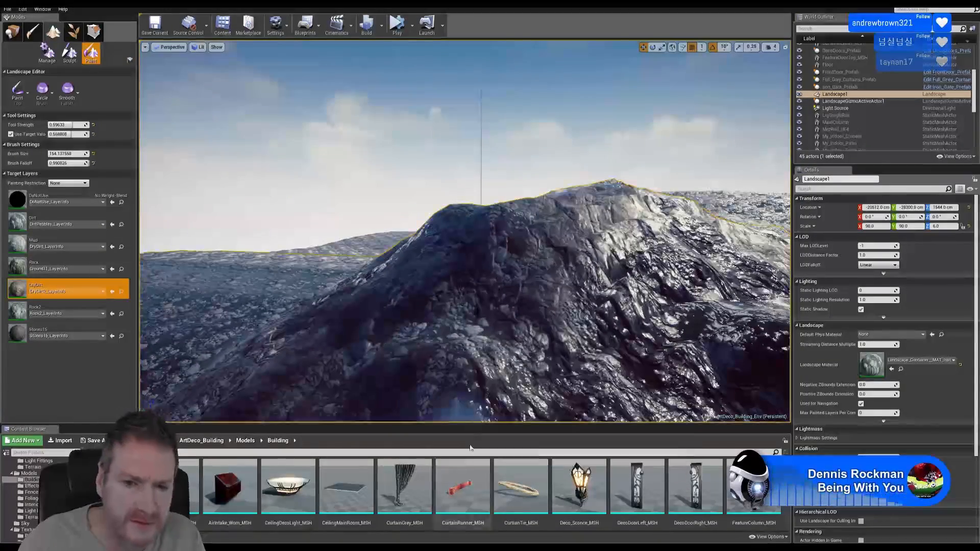
{"action": "mouse_move", "coordinate": [579, 311]}
{"action": "right_mouse_down"}
{"action": "mouse_move", "coordinate": [566, 306]}
{"action": "mouse_move", "coordinate": [617, 305]}
{"action": "mouse_move", "coordinate": [575, 301]}
{"action": "right_mouse_up"}
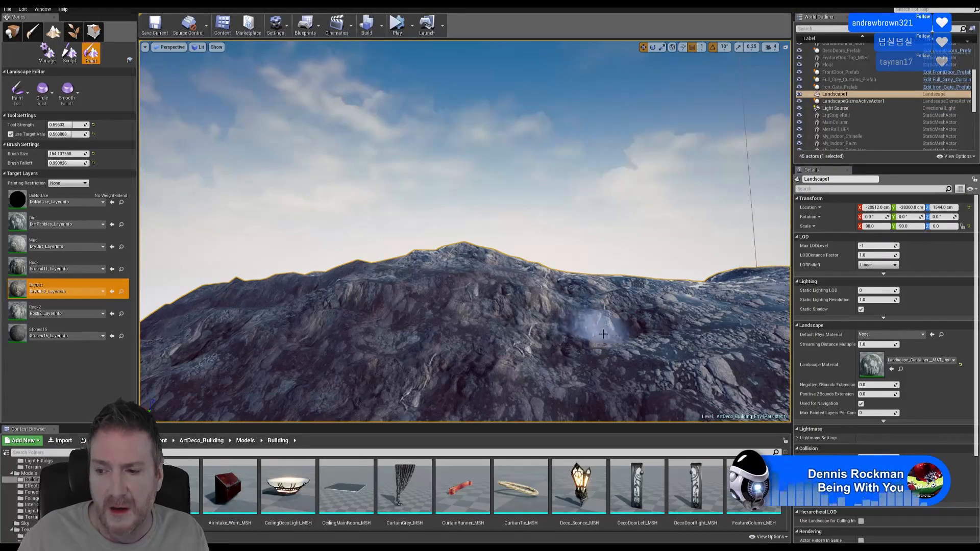
Fly toward the valley's rocky hill and select Rock2 for painting
{"action": "mouse_move", "coordinate": [522, 339]}
{"action": "right_mouse_down"}
{"action": "mouse_move", "coordinate": [581, 379]}
{"action": "mouse_move", "coordinate": [567, 373]}
{"action": "right_mouse_up"}
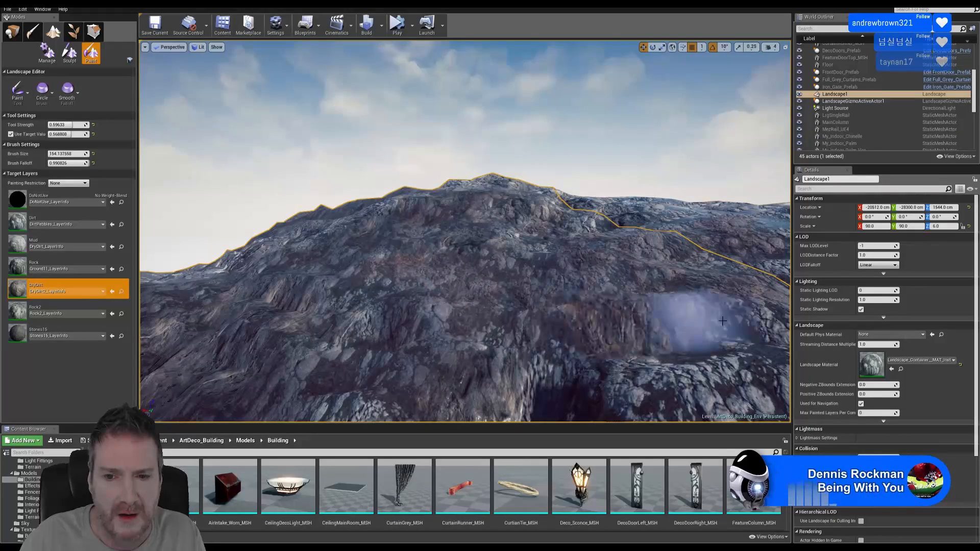
{"action": "mouse_move", "coordinate": [695, 323]}
{"action": "right_mouse_down"}
{"action": "mouse_move", "coordinate": [653, 327]}
{"action": "mouse_move", "coordinate": [665, 323]}
{"action": "mouse_move", "coordinate": [644, 268]}
{"action": "right_mouse_up"}
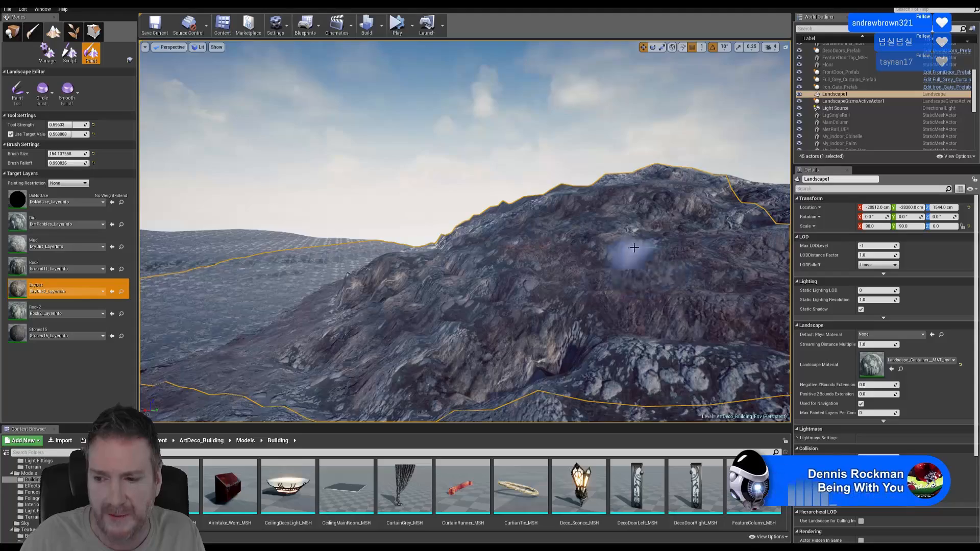
{"action": "right_click_drag", "start_coordinate": [640, 220], "coordinate": [676, 234]}
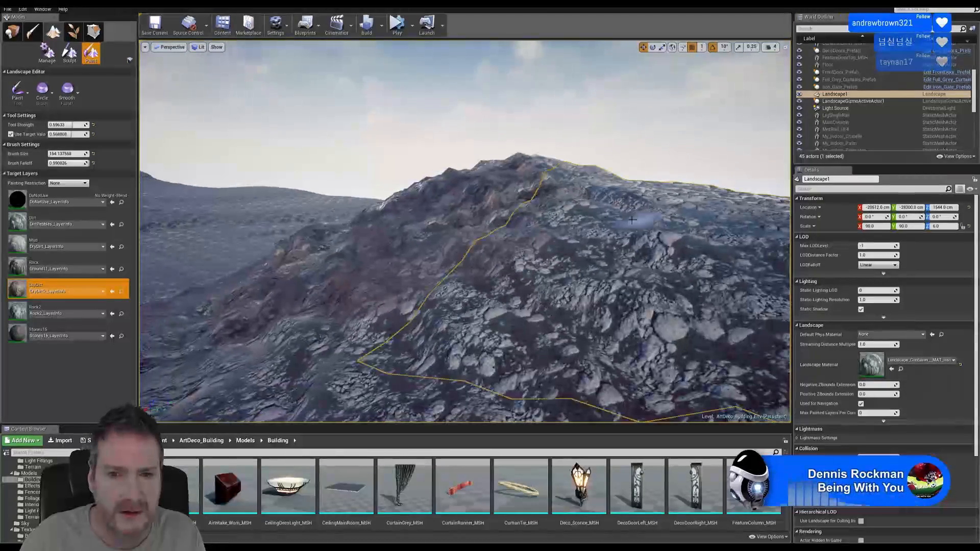
{"action": "left_click", "coordinate": [60, 309]}
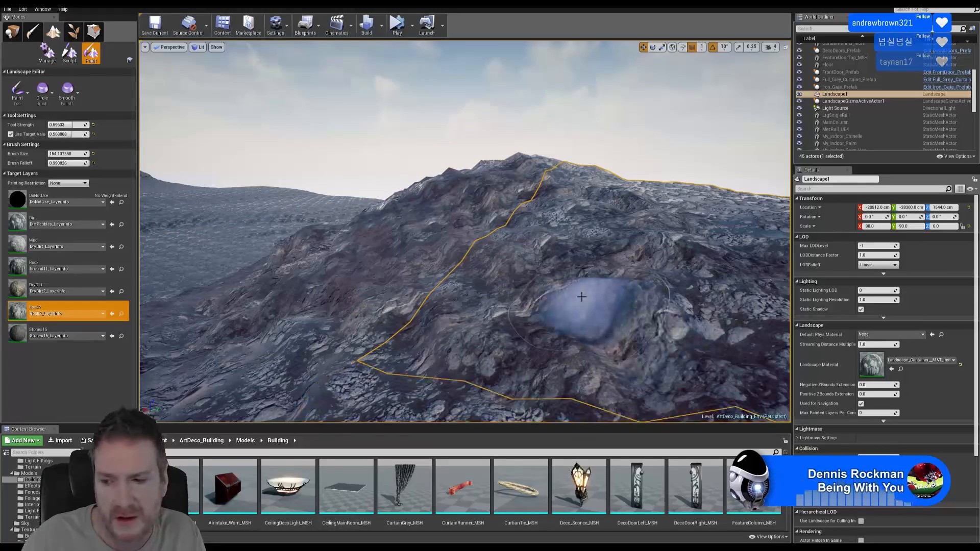
Brush reddish DryDirt over the slope and in a band across the ground past the peak
{"action": "right_click_drag", "start_coordinate": [493, 282], "coordinate": [531, 276]}
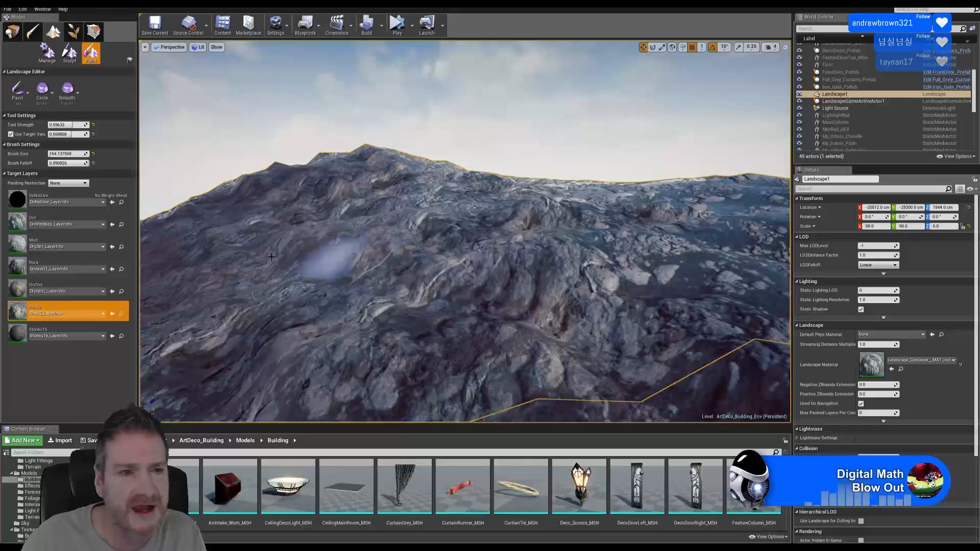
{"action": "left_click", "coordinate": [60, 289]}
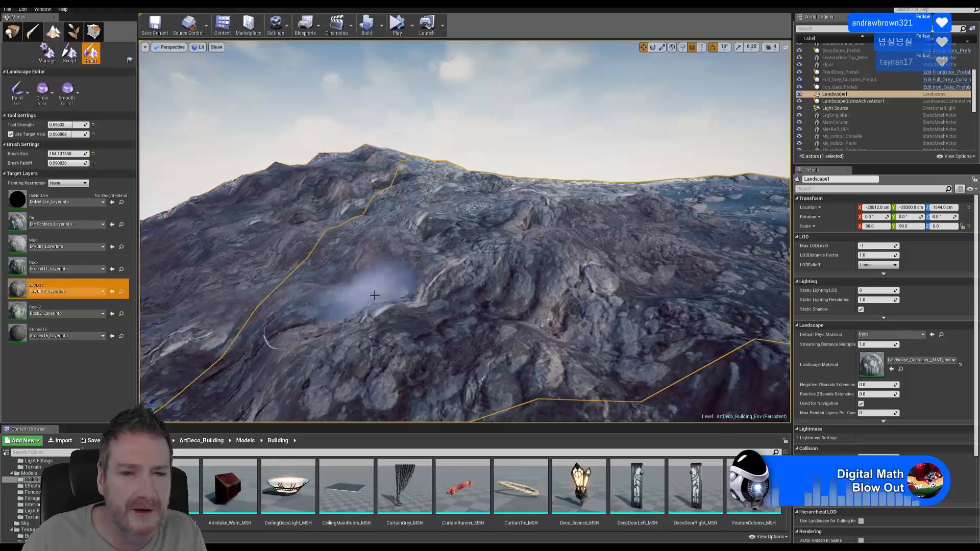
{"action": "mouse_move", "coordinate": [566, 307]}
{"action": "right_mouse_down"}
{"action": "mouse_move", "coordinate": [502, 302]}
{"action": "mouse_move", "coordinate": [554, 306]}
{"action": "right_mouse_up"}
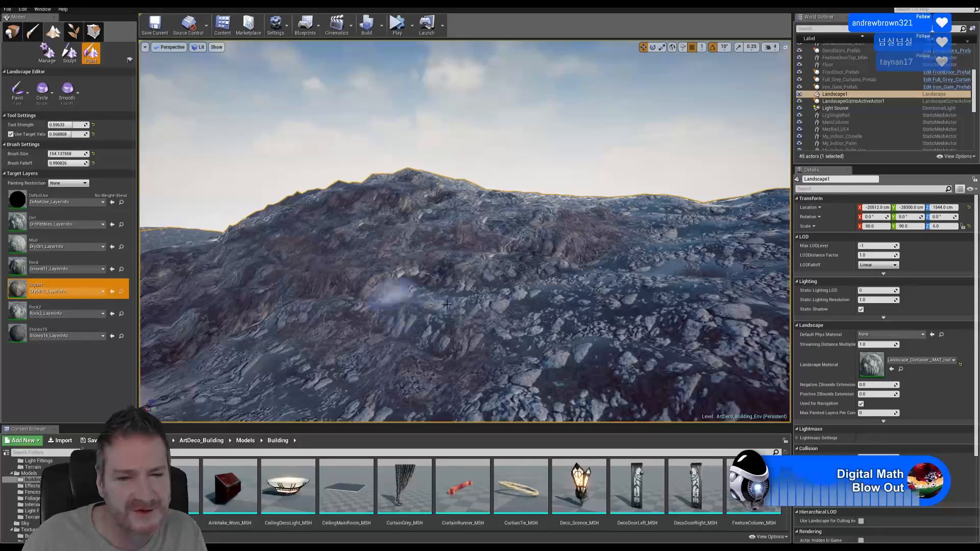
{"action": "mouse_move", "coordinate": [514, 350]}
{"action": "right_mouse_down"}
{"action": "mouse_move", "coordinate": [483, 352]}
{"action": "mouse_move", "coordinate": [558, 353]}
{"action": "right_mouse_up"}
{"action": "key", "text": "w"}
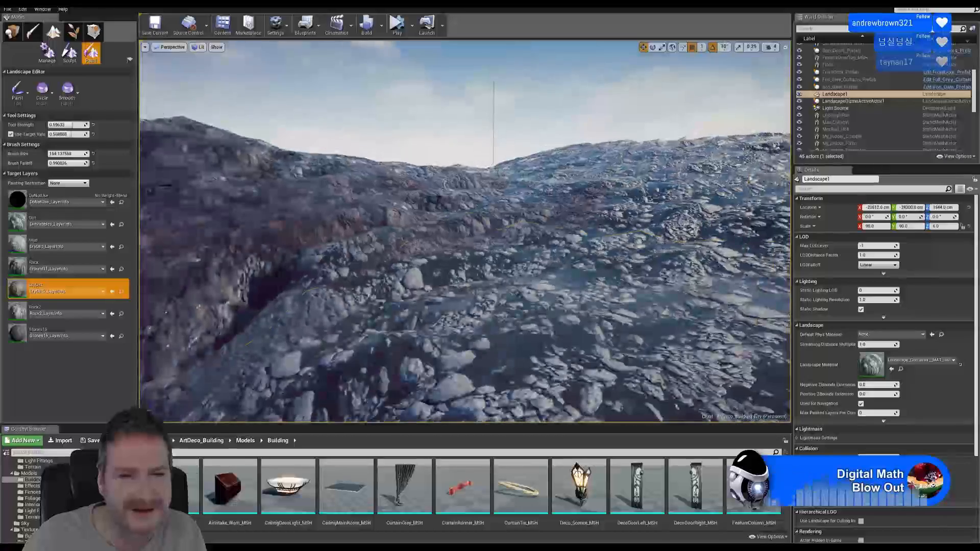
{"action": "mouse_move", "coordinate": [352, 370]}
{"action": "left_mouse_down"}
{"action": "mouse_move", "coordinate": [430, 317]}
{"action": "mouse_move", "coordinate": [580, 259]}
{"action": "mouse_move", "coordinate": [369, 319]}
{"action": "mouse_move", "coordinate": [383, 285]}
{"action": "mouse_move", "coordinate": [492, 258]}
{"action": "mouse_move", "coordinate": [323, 267]}
{"action": "mouse_move", "coordinate": [479, 199]}
{"action": "left_mouse_up"}
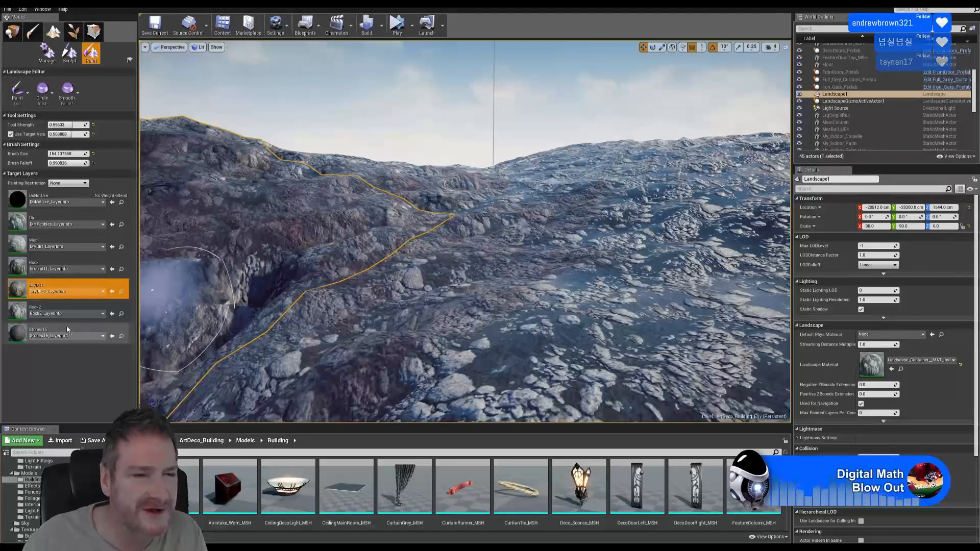
Switch to Rock2 and fly toward the ridge, then pull back to view it from farther
{"action": "left_click", "coordinate": [63, 307]}
{"action": "key", "text": "s"}
{"action": "right_click_drag", "start_coordinate": [323, 279], "coordinate": [237, 274]}
{"action": "key", "text": "w"}
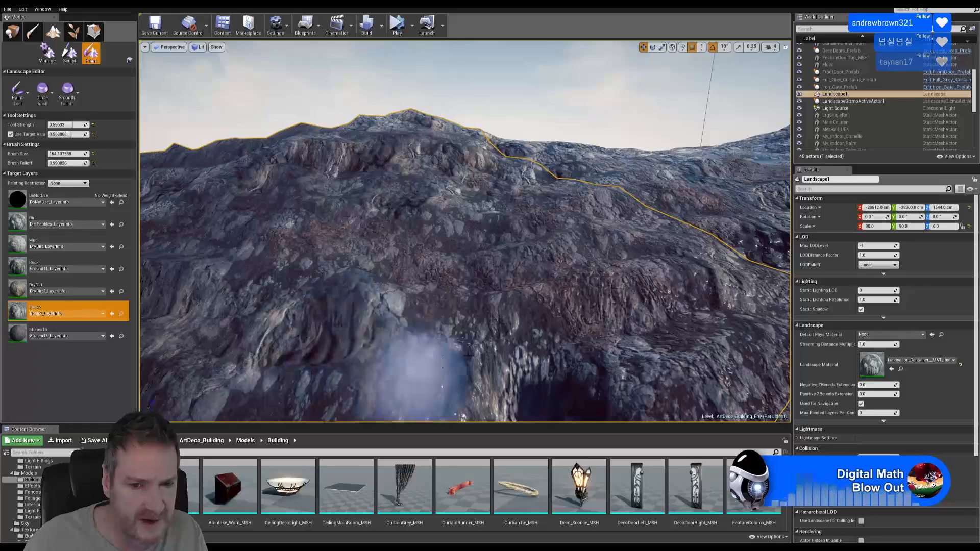
{"action": "mouse_move", "coordinate": [490, 317]}
{"action": "right_mouse_down"}
{"action": "mouse_move", "coordinate": [444, 286]}
{"action": "mouse_move", "coordinate": [390, 286]}
{"action": "mouse_move", "coordinate": [510, 312]}
{"action": "mouse_move", "coordinate": [590, 317]}
{"action": "right_mouse_up"}
{"action": "key", "text": "w"}
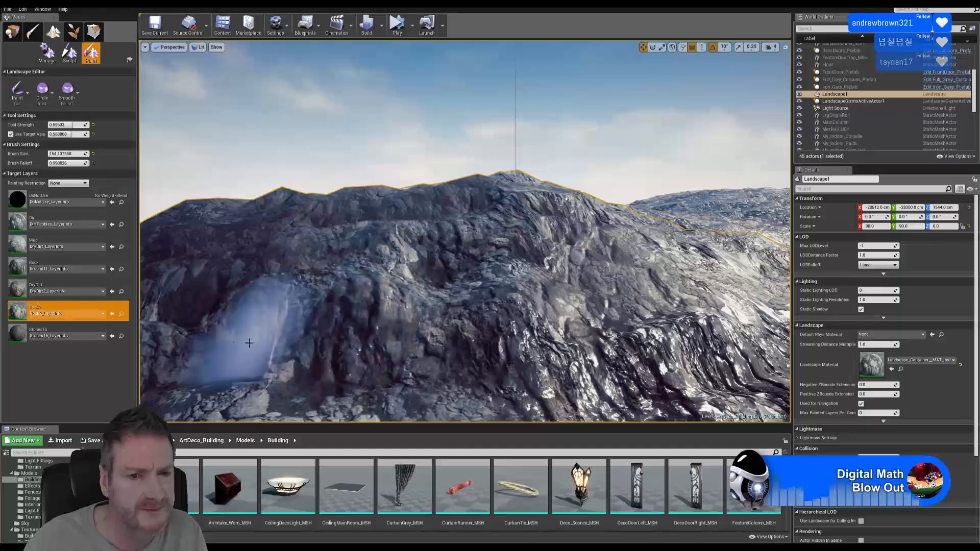
{"action": "key", "text": "w"}
{"action": "mouse_move", "coordinate": [505, 266]}
{"action": "right_mouse_down"}
{"action": "mouse_move", "coordinate": [443, 258]}
{"action": "mouse_move", "coordinate": [490, 261]}
{"action": "right_mouse_up"}
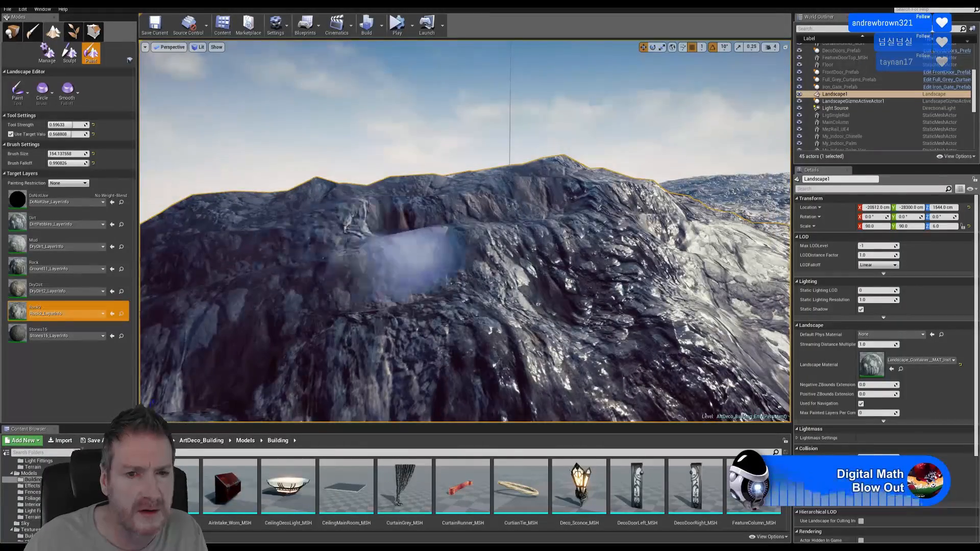
{"action": "key", "text": "a"}
{"action": "right_click_drag", "start_coordinate": [414, 250], "coordinate": [371, 251]}
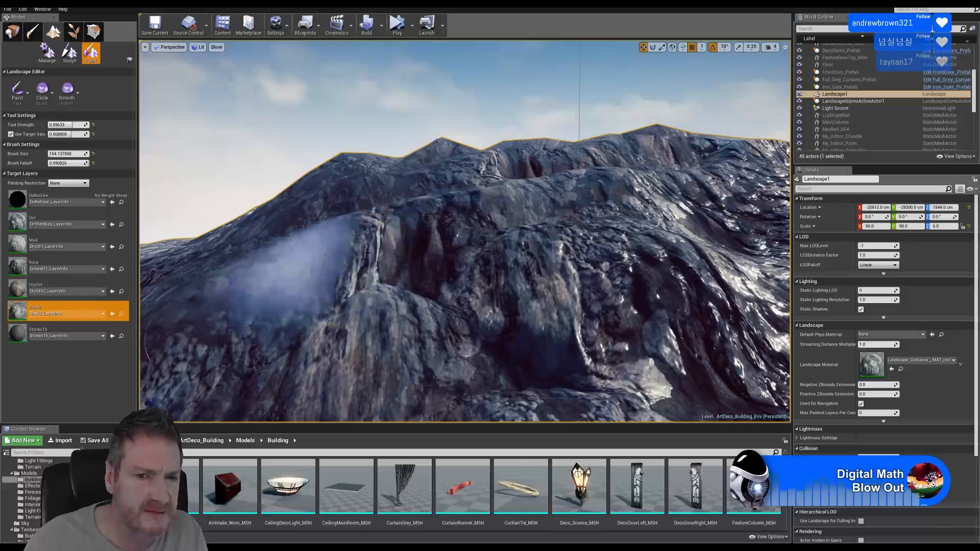
{"action": "key", "text": "s"}
{"action": "mouse_move", "coordinate": [444, 326]}
{"action": "right_mouse_down"}
{"action": "mouse_move", "coordinate": [403, 317]}
{"action": "mouse_move", "coordinate": [462, 323]}
{"action": "right_mouse_up"}
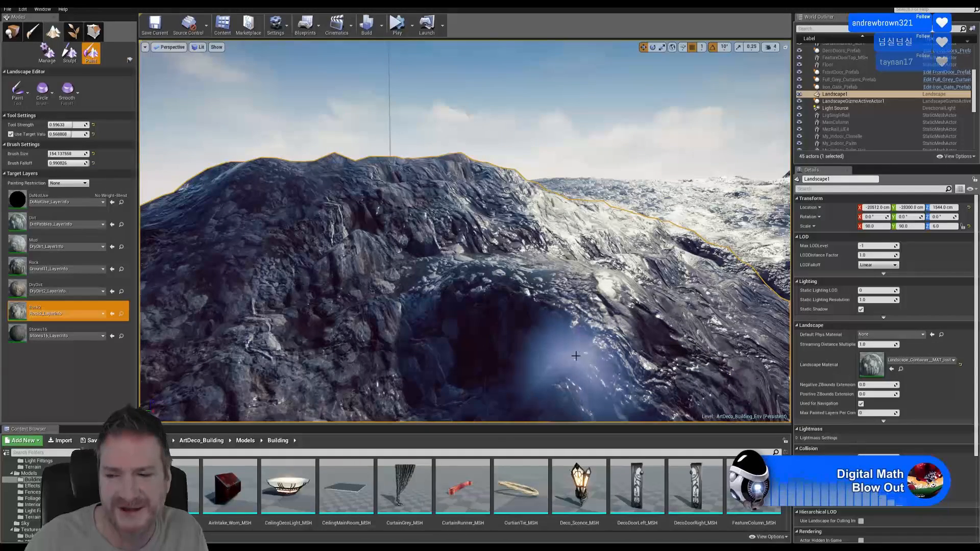
Select DryDirt again and fly across the landscape to another area
{"action": "left_click", "coordinate": [56, 289]}
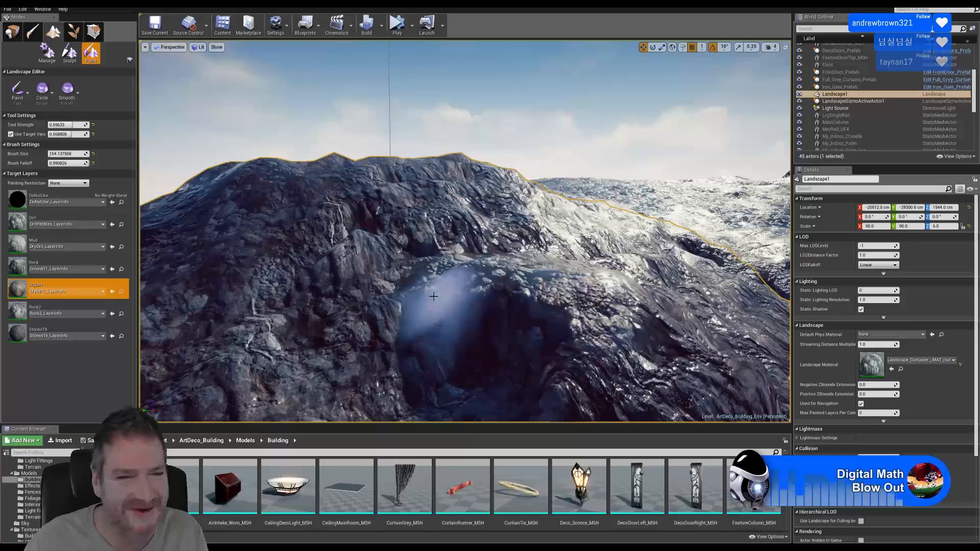
{"action": "mouse_move", "coordinate": [306, 317]}
{"action": "right_mouse_down"}
{"action": "mouse_move", "coordinate": [314, 288]}
{"action": "mouse_move", "coordinate": [347, 305]}
{"action": "mouse_move", "coordinate": [270, 301]}
{"action": "right_mouse_up"}
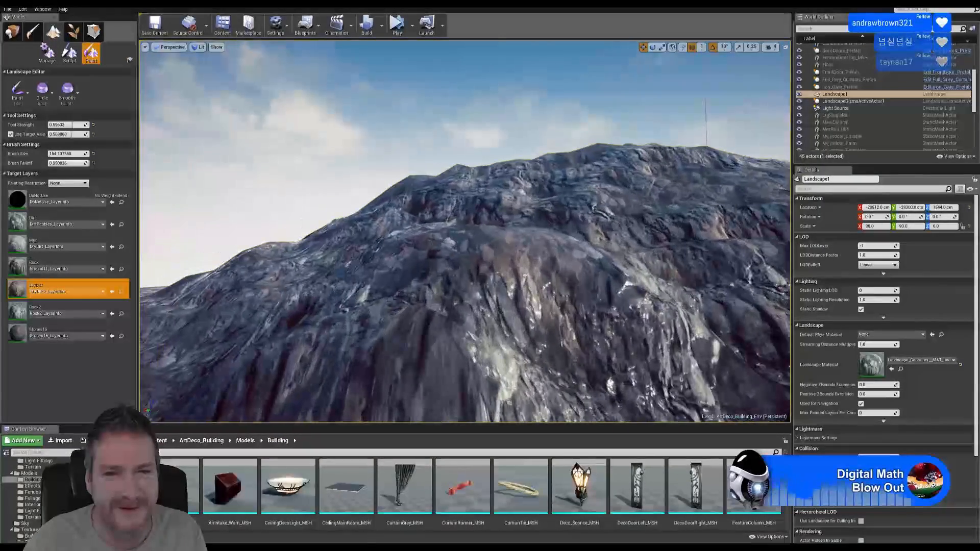
{"action": "right_click_drag", "start_coordinate": [638, 269], "coordinate": [668, 259]}
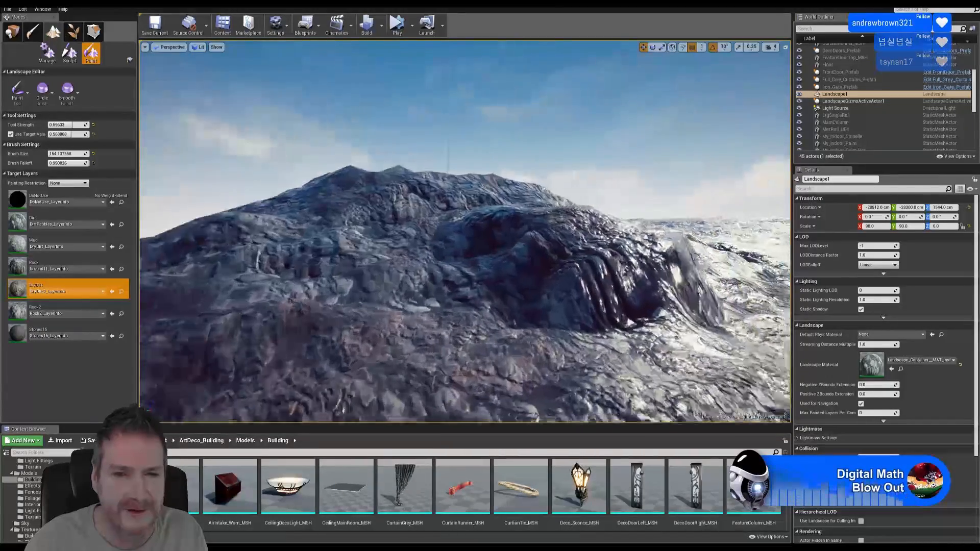
Select Rock2 and fly close over the mountain's rocky ridge, turning away from the sun glare
{"action": "left_click", "coordinate": [51, 312]}
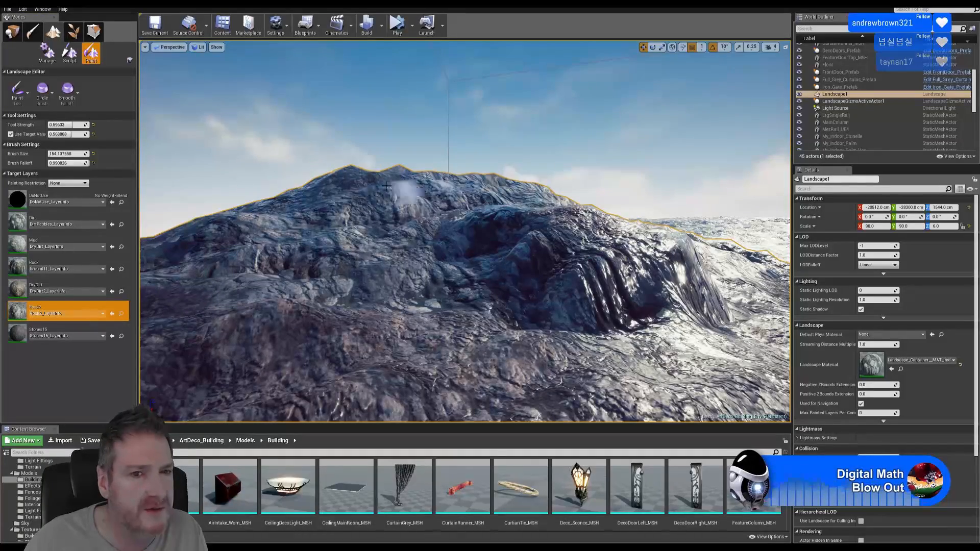
{"action": "right_click_drag", "start_coordinate": [364, 329], "coordinate": [388, 323]}
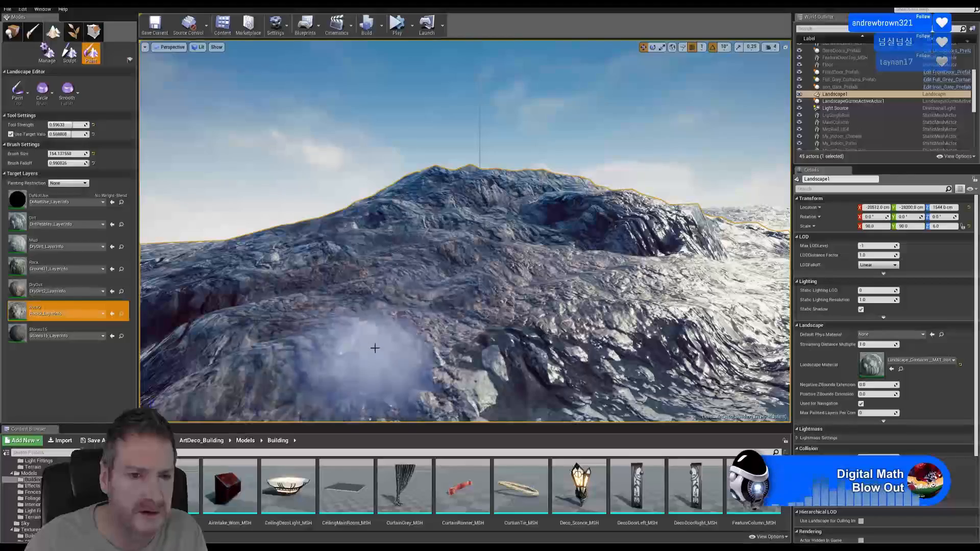
{"action": "right_click_drag", "start_coordinate": [304, 317], "coordinate": [381, 273]}
{"action": "key", "text": "a"}
{"action": "key", "text": "w"}
{"action": "key", "text": "w"}
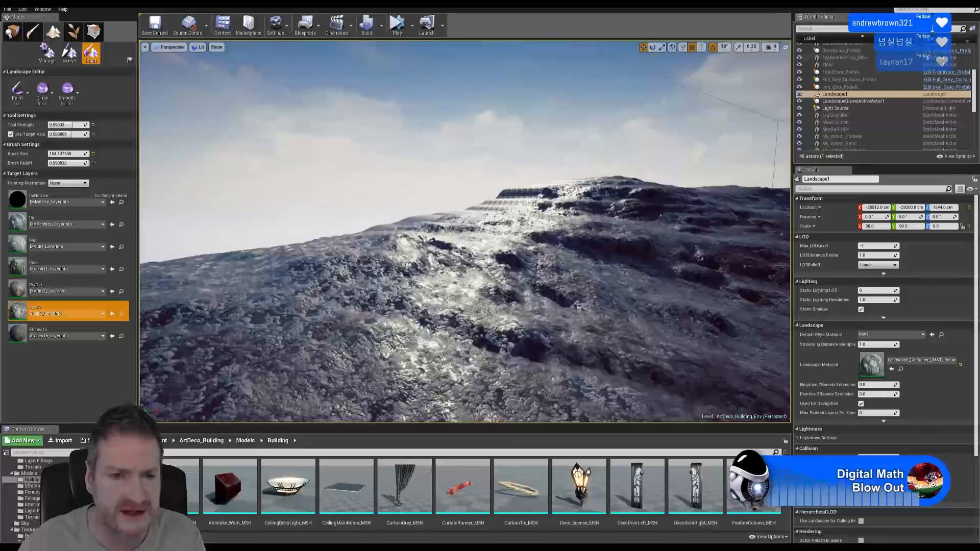
{"action": "right_click_drag", "start_coordinate": [521, 313], "coordinate": [663, 336]}
{"action": "key", "text": "a"}
{"action": "key", "text": "a"}
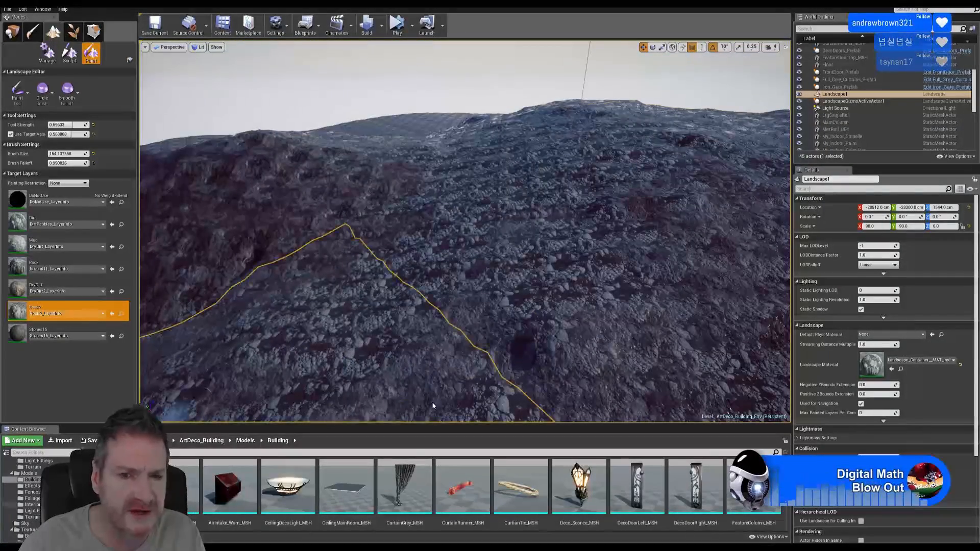
Paint DryDirt over the rocky ground and along the slope
{"action": "left_click", "coordinate": [67, 289]}
{"action": "mouse_move", "coordinate": [278, 328]}
{"action": "left_mouse_down"}
{"action": "mouse_move", "coordinate": [383, 291]}
{"action": "mouse_move", "coordinate": [376, 350]}
{"action": "mouse_move", "coordinate": [423, 294]}
{"action": "left_mouse_up"}
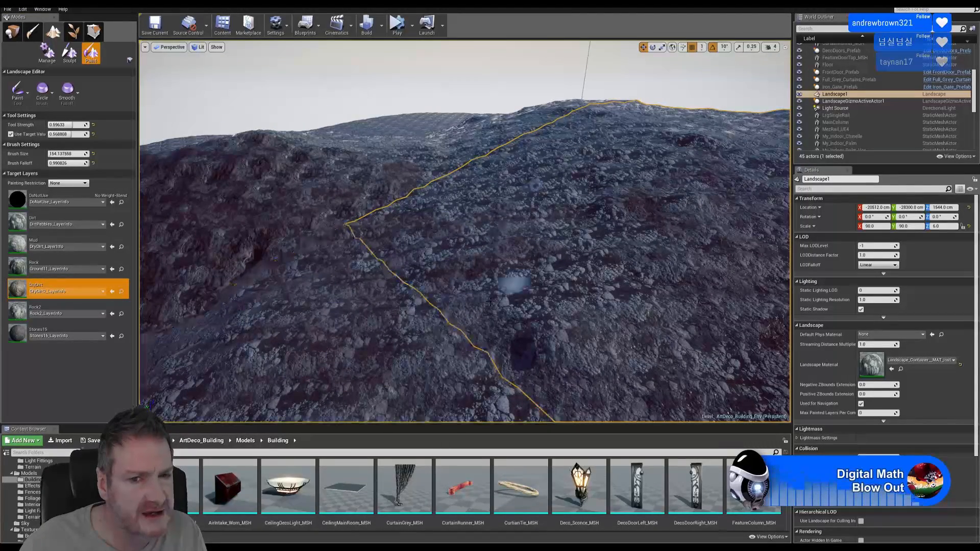
{"action": "mouse_move", "coordinate": [489, 302]}
{"action": "left_mouse_down"}
{"action": "mouse_move", "coordinate": [625, 260]}
{"action": "mouse_move", "coordinate": [545, 321]}
{"action": "mouse_move", "coordinate": [530, 235]}
{"action": "mouse_move", "coordinate": [590, 280]}
{"action": "mouse_move", "coordinate": [427, 262]}
{"action": "mouse_move", "coordinate": [457, 183]}
{"action": "mouse_move", "coordinate": [499, 174]}
{"action": "left_mouse_up"}
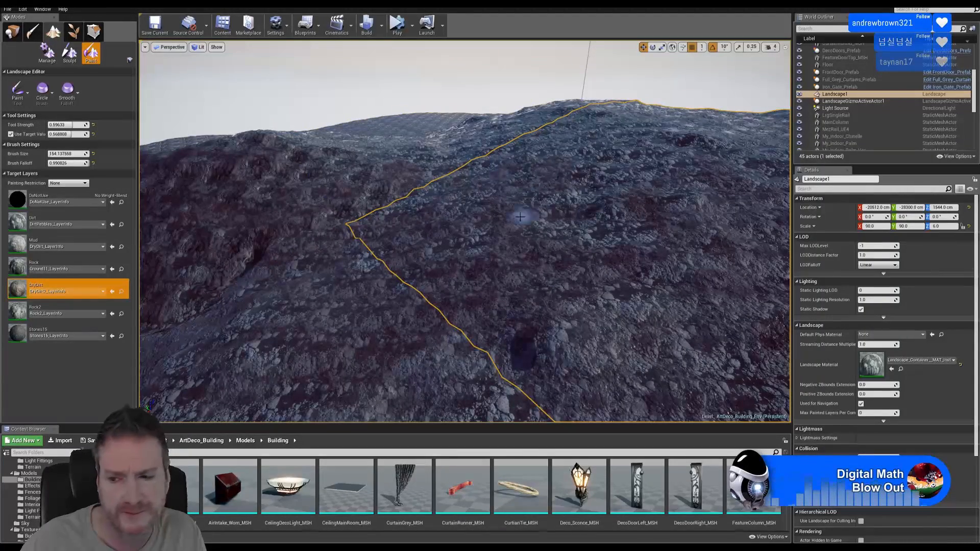
{"action": "mouse_move", "coordinate": [520, 217]}
{"action": "right_mouse_down"}
{"action": "mouse_move", "coordinate": [539, 200]}
{"action": "mouse_move", "coordinate": [536, 210]}
{"action": "mouse_move", "coordinate": [514, 209]}
{"action": "mouse_move", "coordinate": [558, 227]}
{"action": "right_mouse_up"}
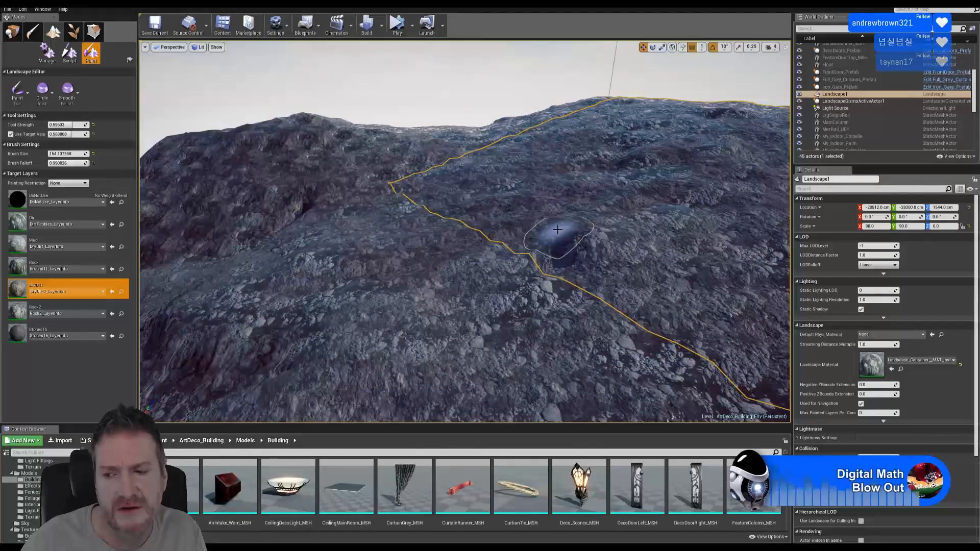
Select the Mud layer, fly over the terrain, and paint Mud onto the pebbly ground
{"action": "left_click", "coordinate": [52, 241]}
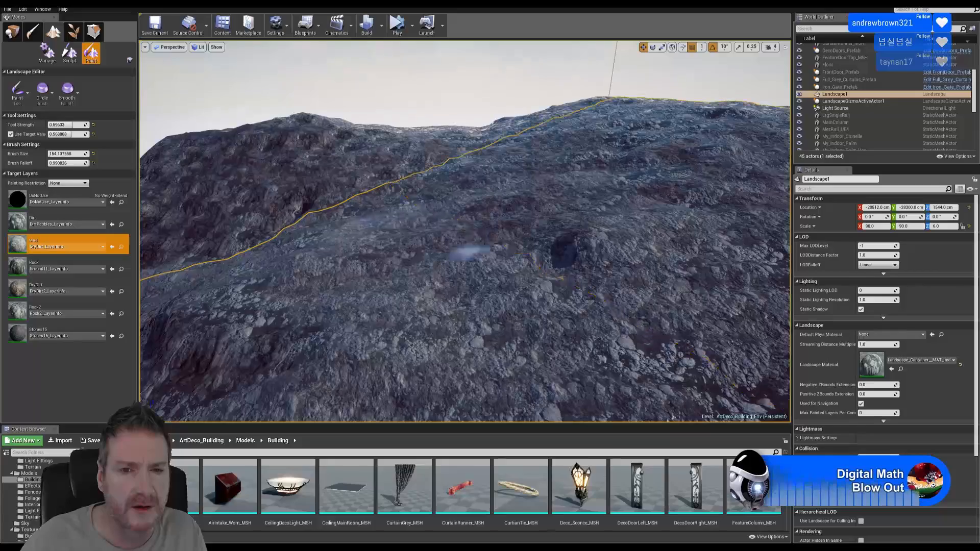
{"action": "key", "text": "w"}
{"action": "right_click_drag", "start_coordinate": [497, 246], "coordinate": [579, 272]}
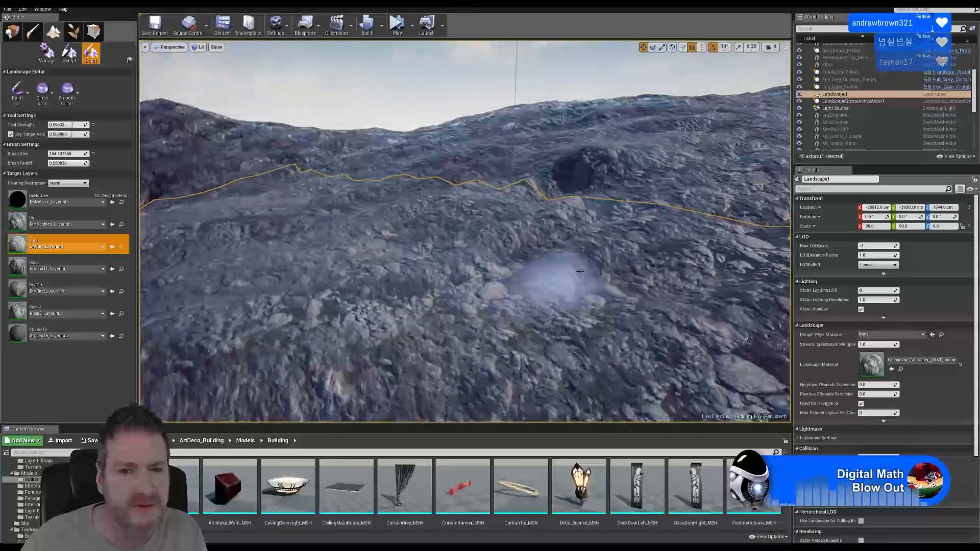
{"action": "key", "text": "w"}
{"action": "mouse_move", "coordinate": [551, 214]}
{"action": "right_mouse_down"}
{"action": "mouse_move", "coordinate": [603, 180]}
{"action": "mouse_move", "coordinate": [595, 256]}
{"action": "right_mouse_up"}
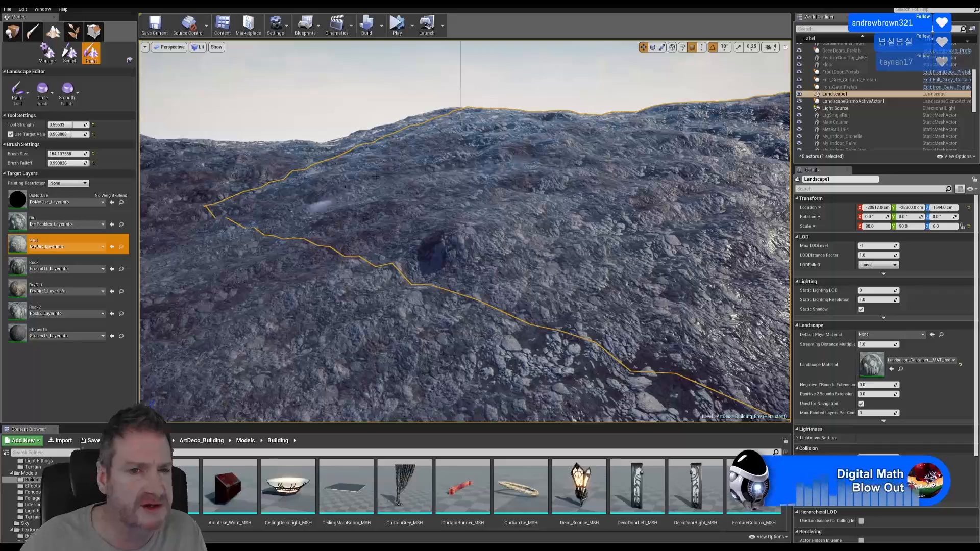
{"action": "mouse_move", "coordinate": [277, 208]}
{"action": "right_mouse_down"}
{"action": "mouse_move", "coordinate": [247, 187]}
{"action": "mouse_move", "coordinate": [407, 220]}
{"action": "right_mouse_up"}
{"action": "key", "text": "w"}
{"action": "mouse_move", "coordinate": [369, 363]}
{"action": "left_mouse_down"}
{"action": "mouse_move", "coordinate": [361, 343]}
{"action": "mouse_move", "coordinate": [459, 260]}
{"action": "left_mouse_up"}
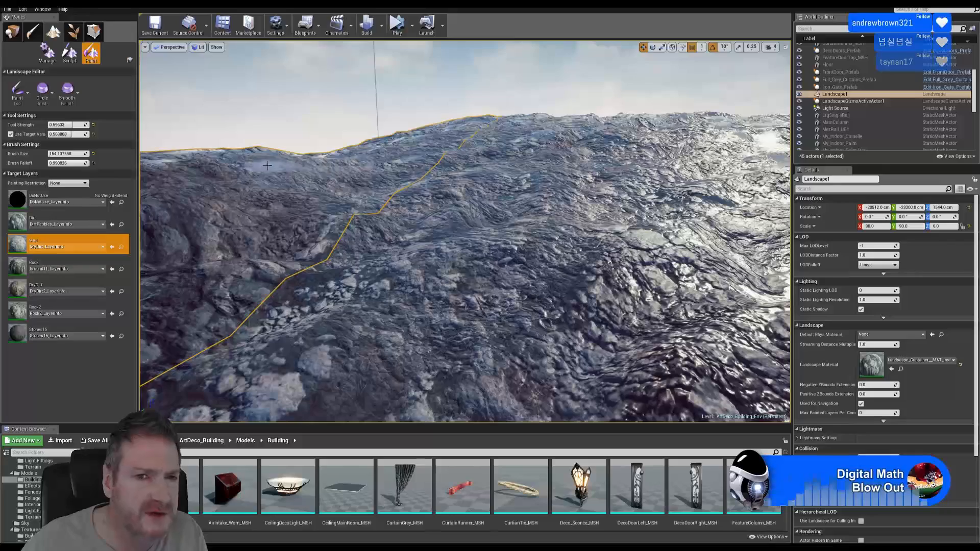
{"action": "right_click_drag", "start_coordinate": [299, 166], "coordinate": [356, 132]}
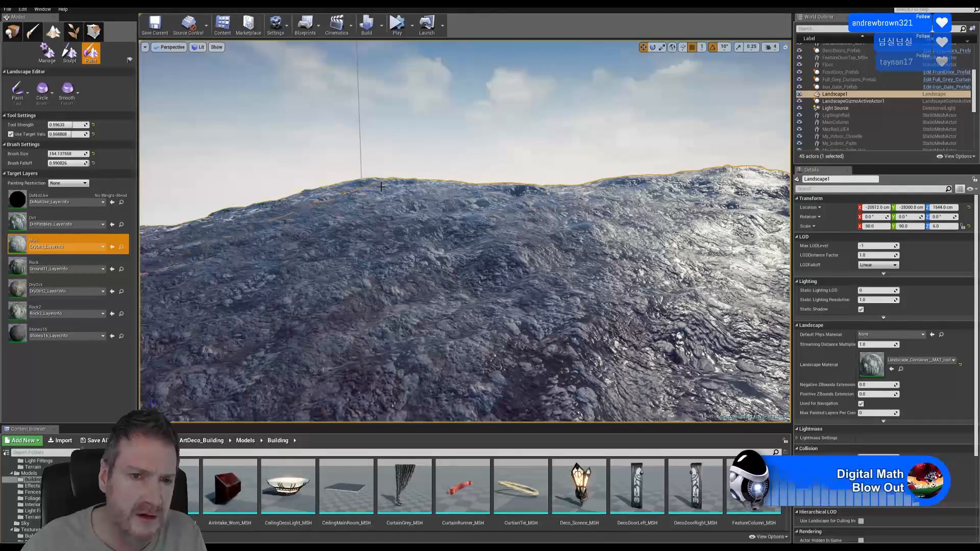
{"action": "mouse_move", "coordinate": [381, 186]}
{"action": "right_mouse_down"}
{"action": "mouse_move", "coordinate": [306, 189]}
{"action": "mouse_move", "coordinate": [376, 186]}
{"action": "mouse_move", "coordinate": [358, 239]}
{"action": "mouse_move", "coordinate": [335, 251]}
{"action": "mouse_move", "coordinate": [337, 239]}
{"action": "mouse_move", "coordinate": [351, 240]}
{"action": "mouse_move", "coordinate": [356, 201]}
{"action": "mouse_move", "coordinate": [345, 343]}
{"action": "right_mouse_up"}
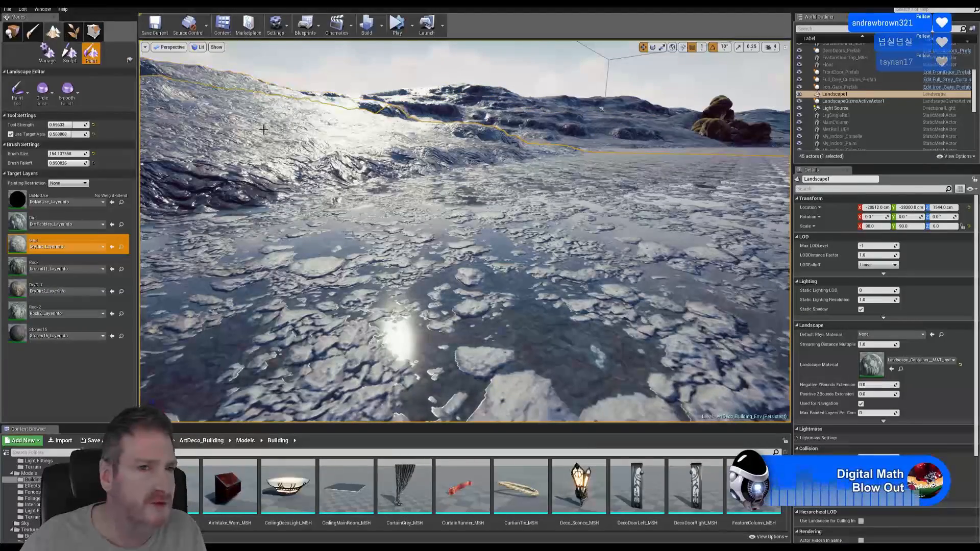
{"action": "right_click_drag", "start_coordinate": [393, 145], "coordinate": [653, 148]}
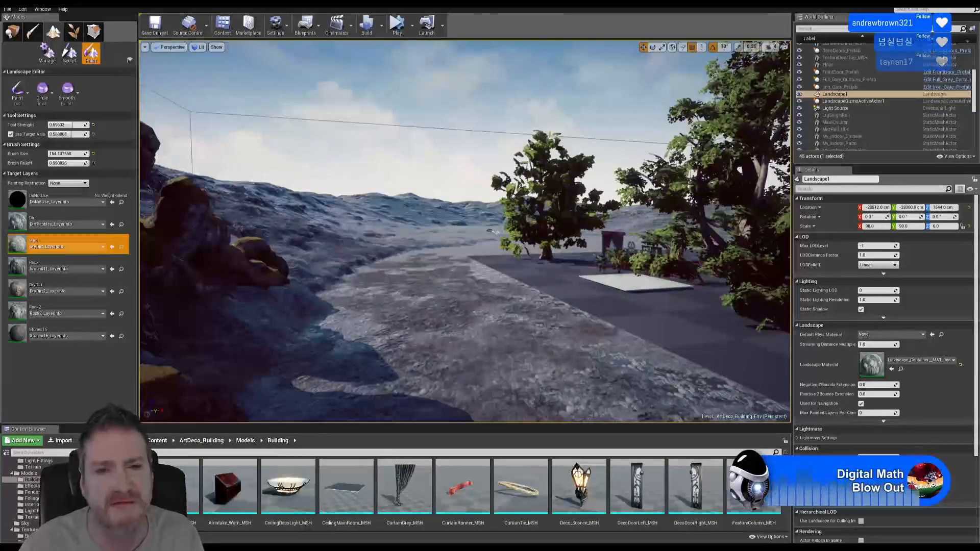
{"action": "mouse_move", "coordinate": [443, 362]}
{"action": "right_mouse_down"}
{"action": "mouse_move", "coordinate": [567, 373]}
{"action": "mouse_move", "coordinate": [709, 357]}
{"action": "mouse_move", "coordinate": [377, 377]}
{"action": "mouse_move", "coordinate": [460, 378]}
{"action": "mouse_move", "coordinate": [327, 373]}
{"action": "mouse_move", "coordinate": [571, 373]}
{"action": "mouse_move", "coordinate": [392, 373]}
{"action": "mouse_move", "coordinate": [433, 321]}
{"action": "mouse_move", "coordinate": [472, 344]}
{"action": "mouse_move", "coordinate": [499, 338]}
{"action": "right_mouse_up"}
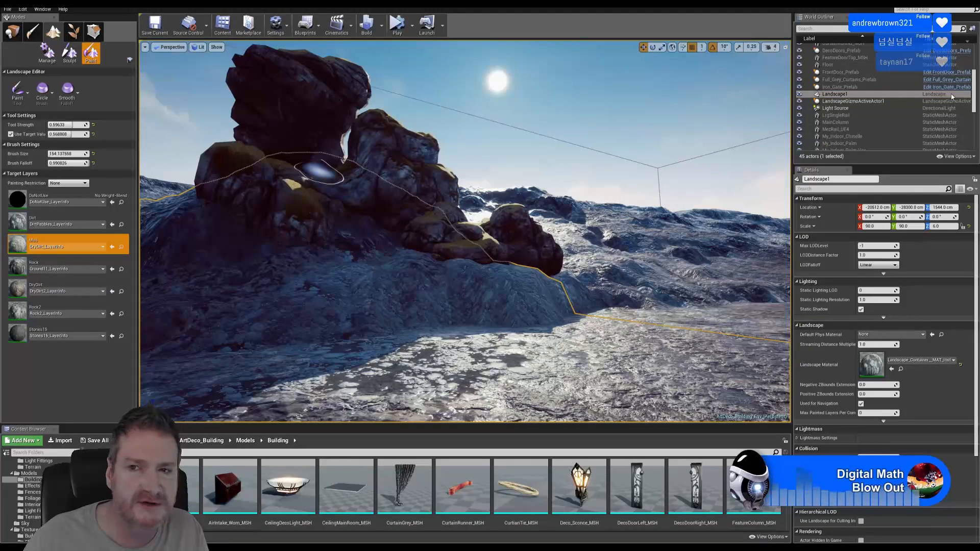
{"action": "scroll", "coordinate": [886, 102], "scroll_direction": "down", "scroll_amount": 4}
{"action": "scroll", "coordinate": [890, 111], "scroll_direction": "down", "scroll_amount": 3}
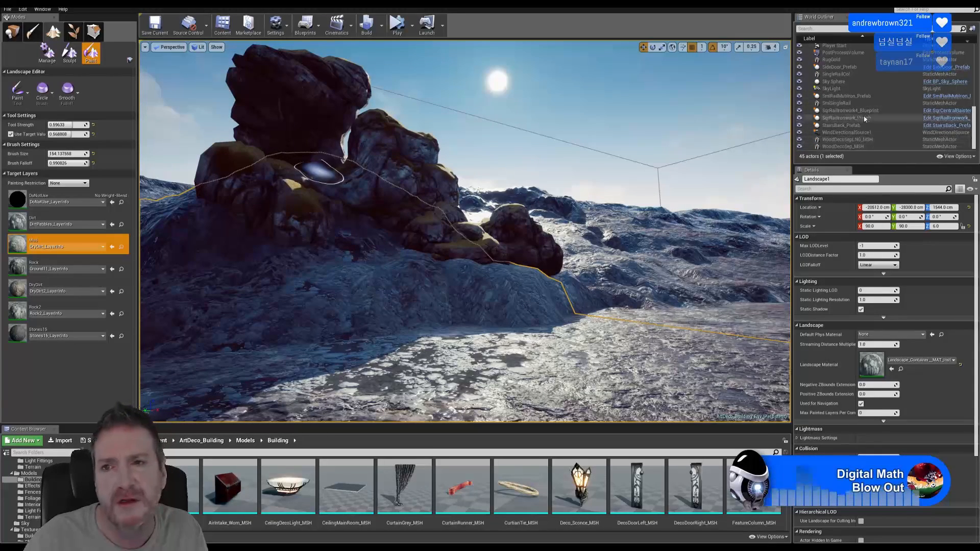
{"action": "scroll", "coordinate": [861, 89], "scroll_direction": "up", "scroll_amount": 1}
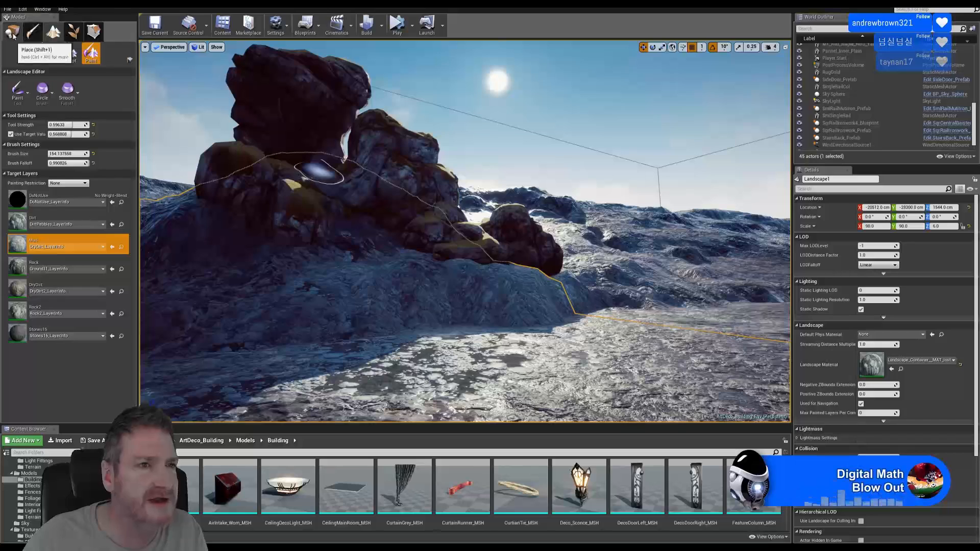
Switch to Place mode with Shift+1, select the PostProcessVolume, and expand Color Grading > Global
{"action": "key", "text": "shift+1"}
{"action": "left_click", "coordinate": [843, 66]}
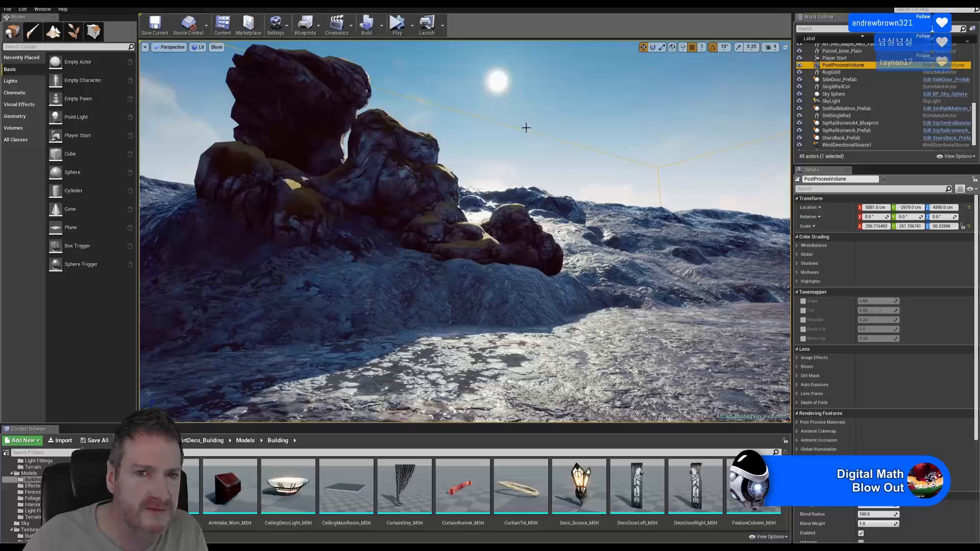
{"action": "right_click_drag", "start_coordinate": [654, 168], "coordinate": [725, 173]}
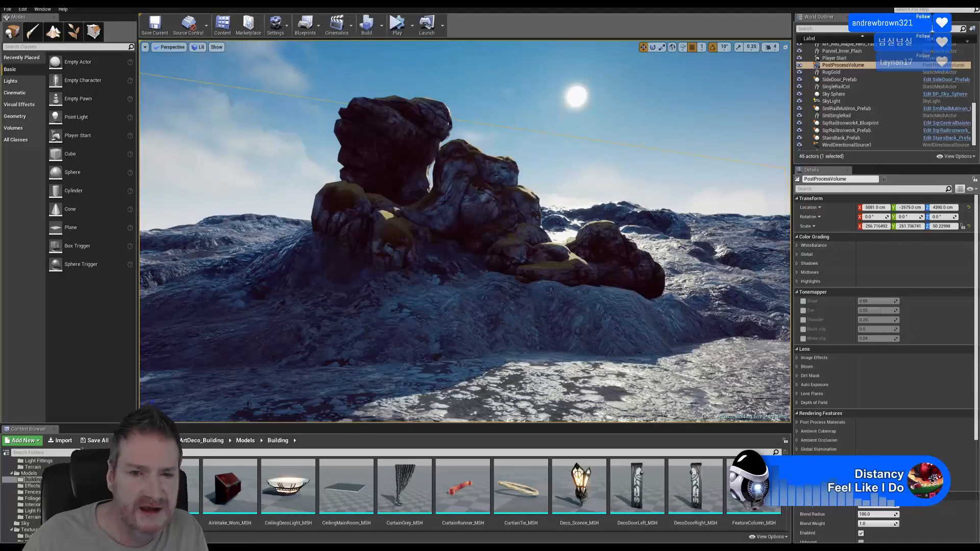
{"action": "left_click", "coordinate": [797, 254]}
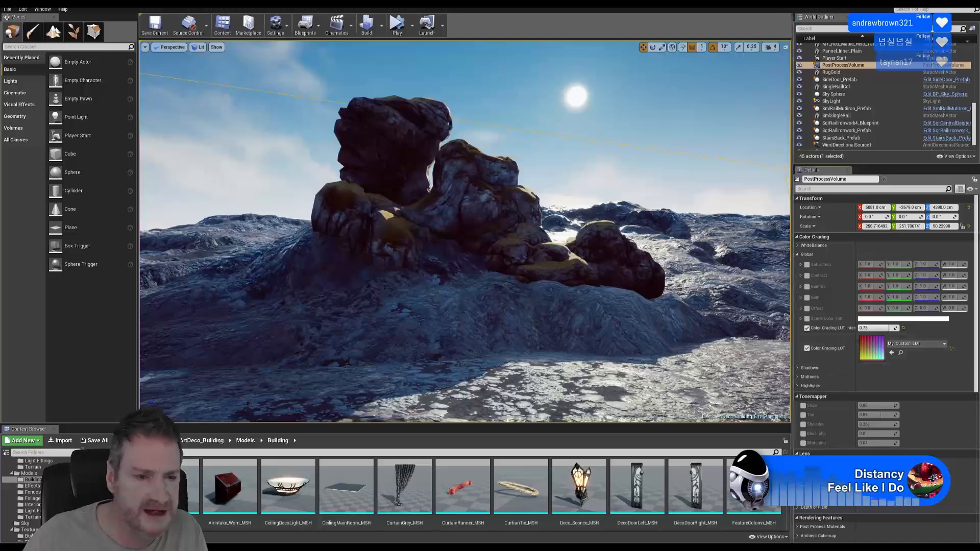
Open My_Custom_LUT from Textures > Effects, inspect it, and close the texture viewer
{"action": "scroll", "coordinate": [30, 498], "scroll_direction": "down", "scroll_amount": 2}
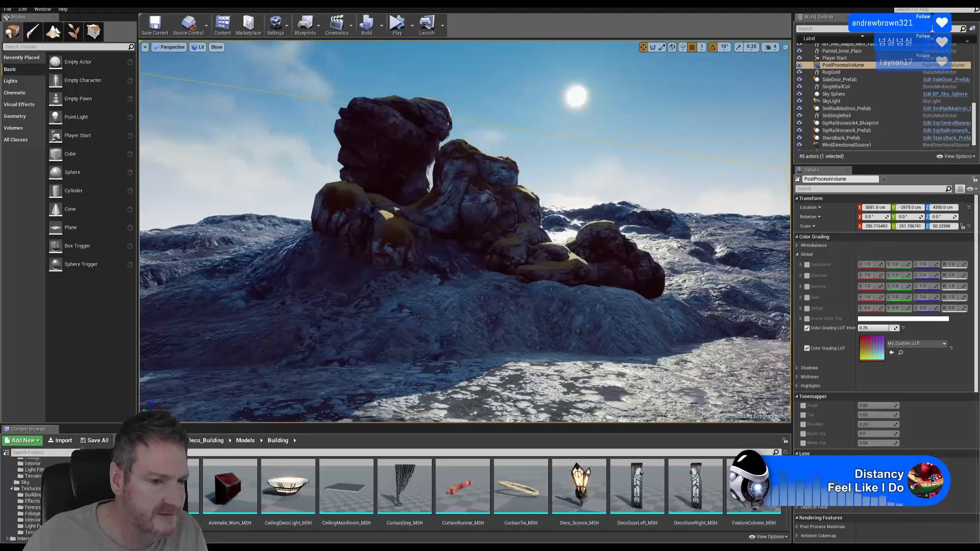
{"action": "left_click", "coordinate": [33, 501]}
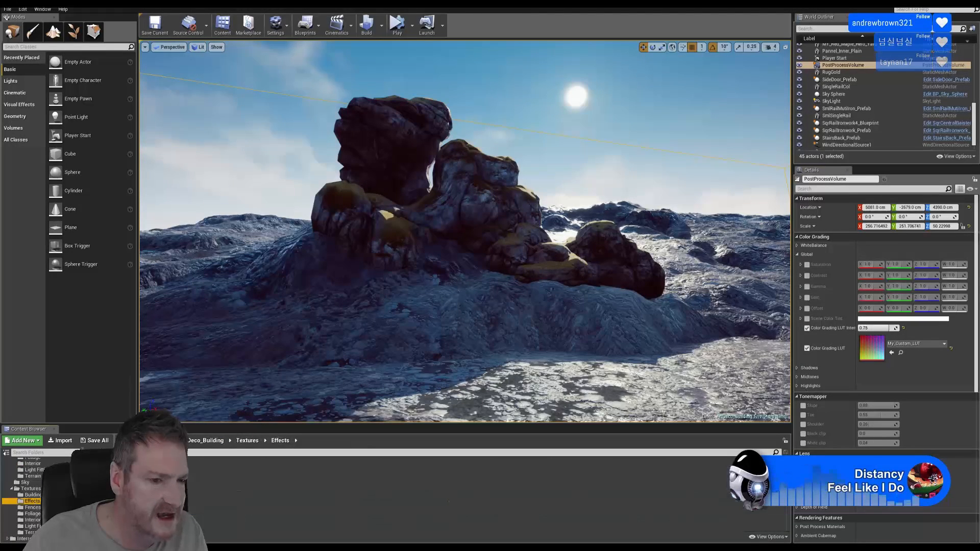
{"action": "double_click", "coordinate": [224, 483]}
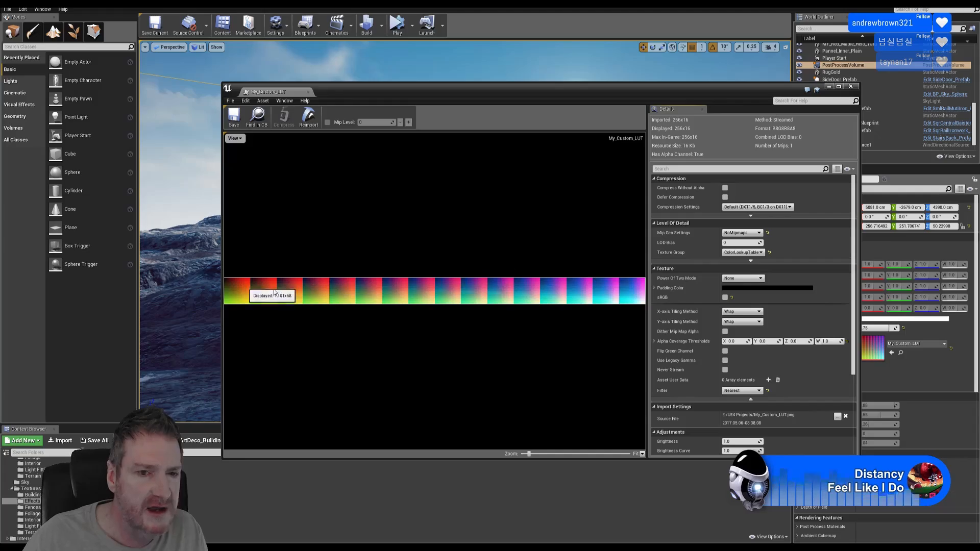
{"action": "left_click", "coordinate": [850, 86]}
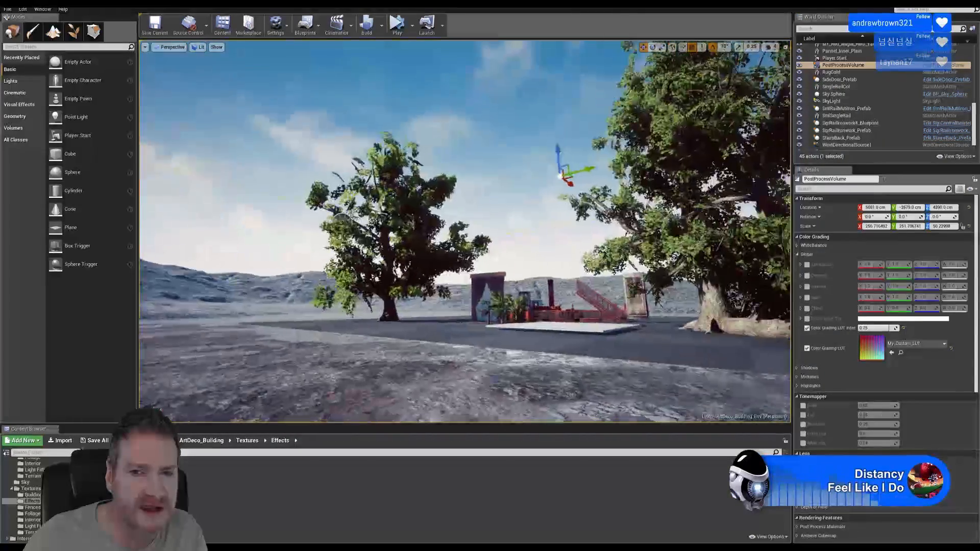
{"action": "key", "text": "w"}
{"action": "mouse_move", "coordinate": [465, 230]}
{"action": "right_mouse_down"}
{"action": "mouse_move", "coordinate": [582, 227]}
{"action": "mouse_move", "coordinate": [478, 225]}
{"action": "right_mouse_up"}
{"action": "right_click_drag", "start_coordinate": [466, 231], "coordinate": [549, 204]}
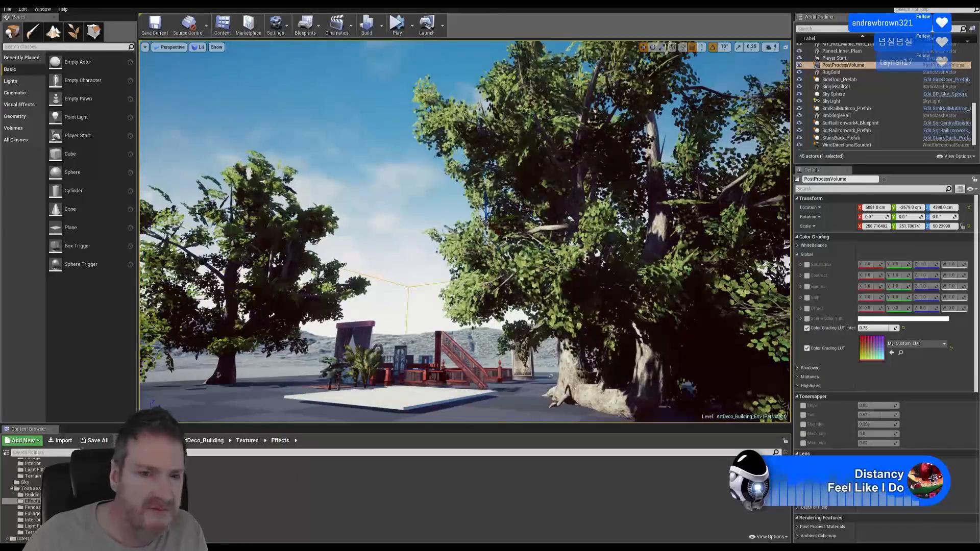
Toggle the Color Grading LUT off and on to compare looks, leaving it enabled
{"action": "left_click", "coordinate": [807, 348]}
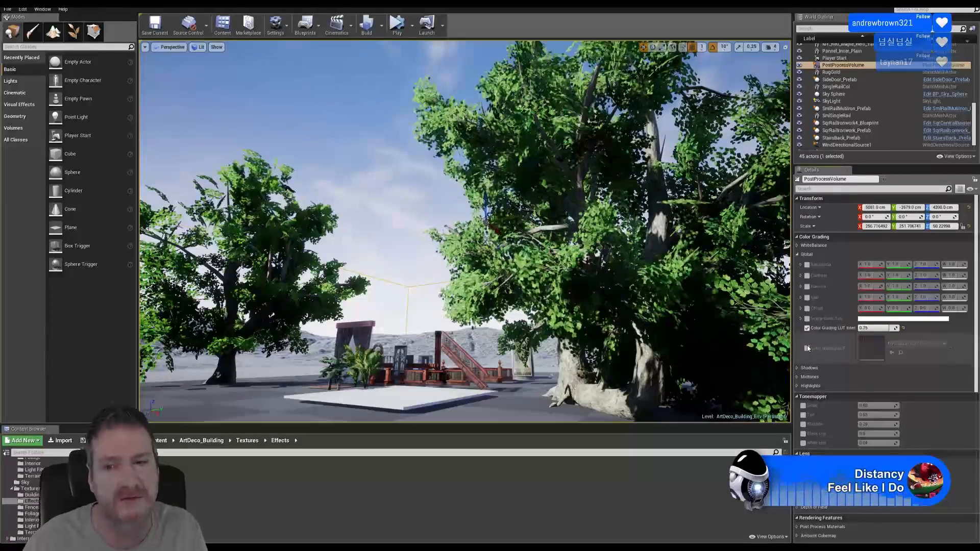
{"action": "left_click", "coordinate": [807, 348]}
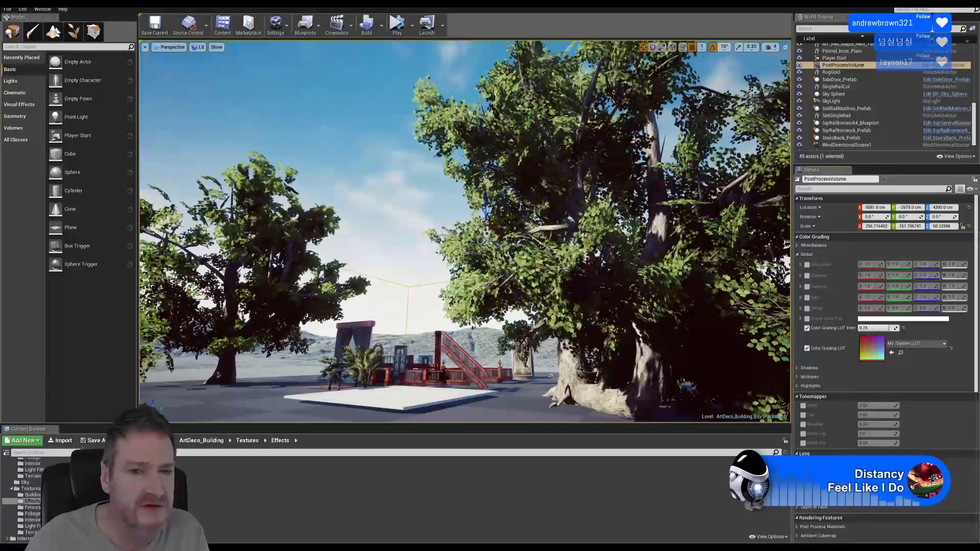
{"action": "right_click_drag", "start_coordinate": [375, 293], "coordinate": [176, 326]}
{"action": "left_click", "coordinate": [807, 348]}
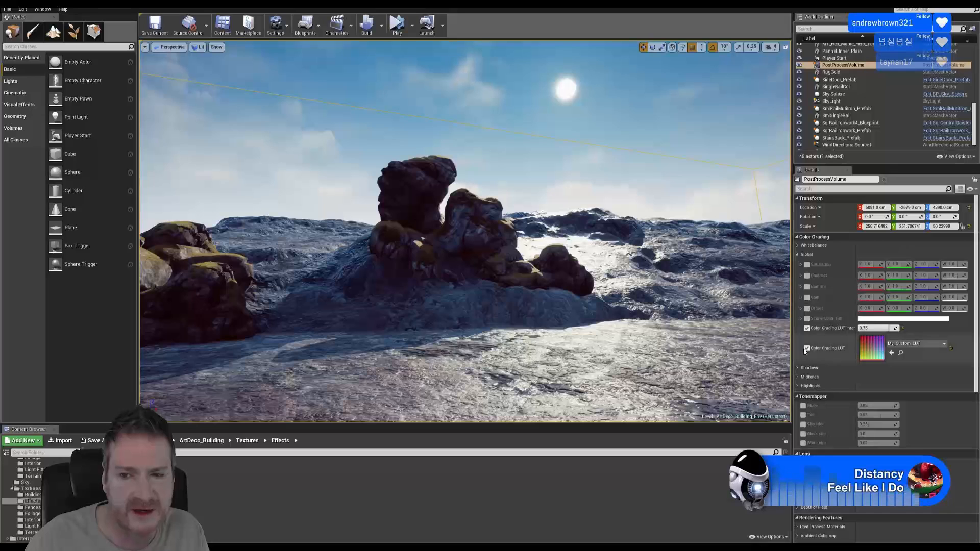
{"action": "left_click", "coordinate": [807, 349]}
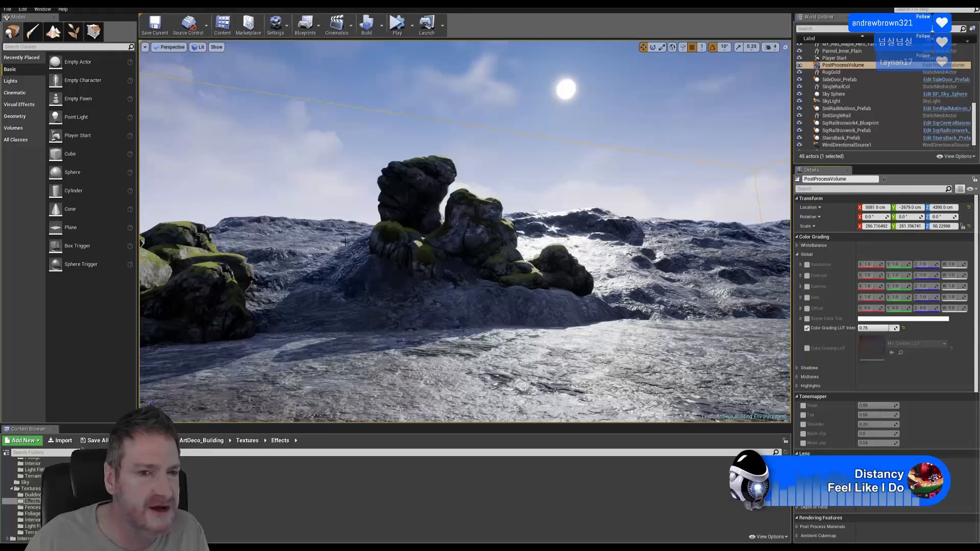
{"action": "left_click", "coordinate": [807, 349]}
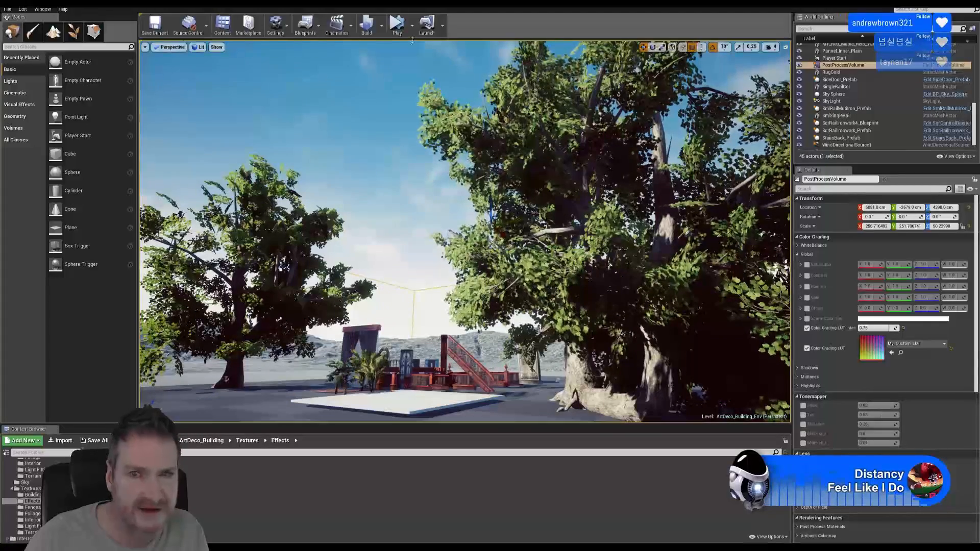
Save all levels and assets with File > Save All, then minimise the editor
{"action": "left_click", "coordinate": [8, 8]}
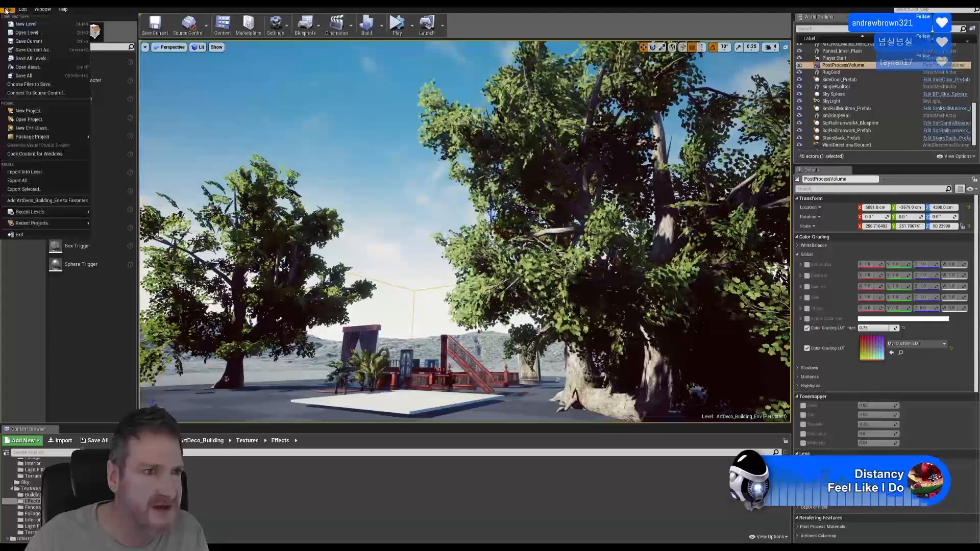
{"action": "left_click", "coordinate": [24, 76]}
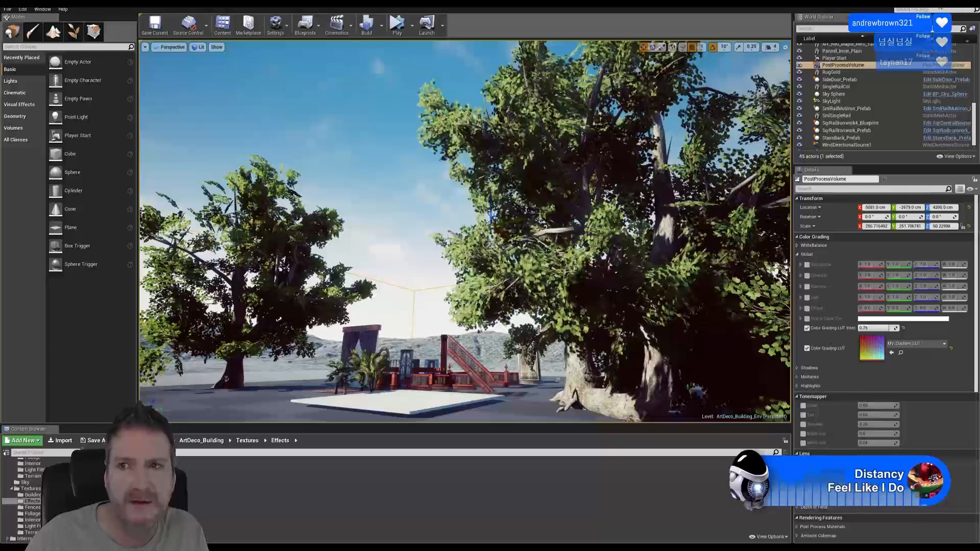
{"action": "left_click", "coordinate": [972, 5]}
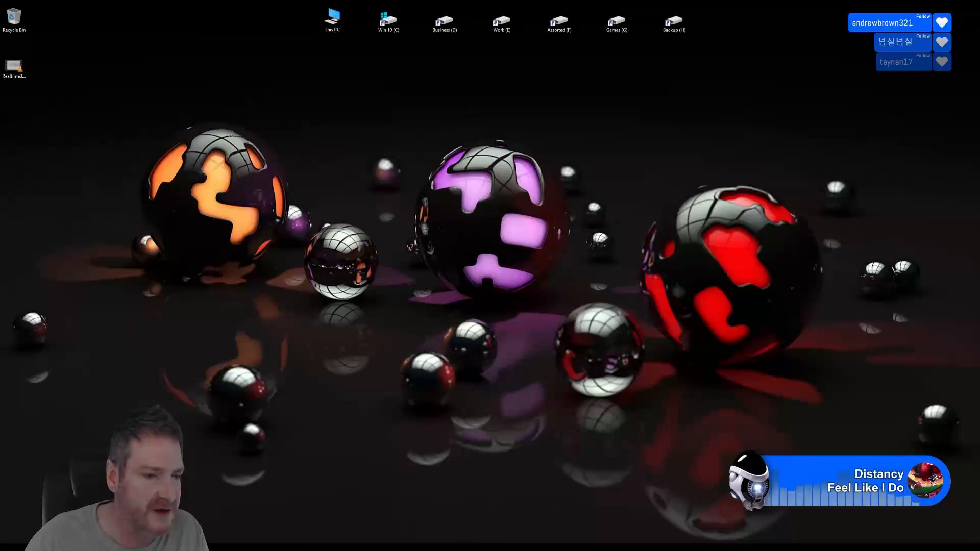
Launch Adobe Photoshop from the Windows Start menu
{"action": "key", "text": "super"}
{"action": "left_click", "coordinate": [204, 428]}
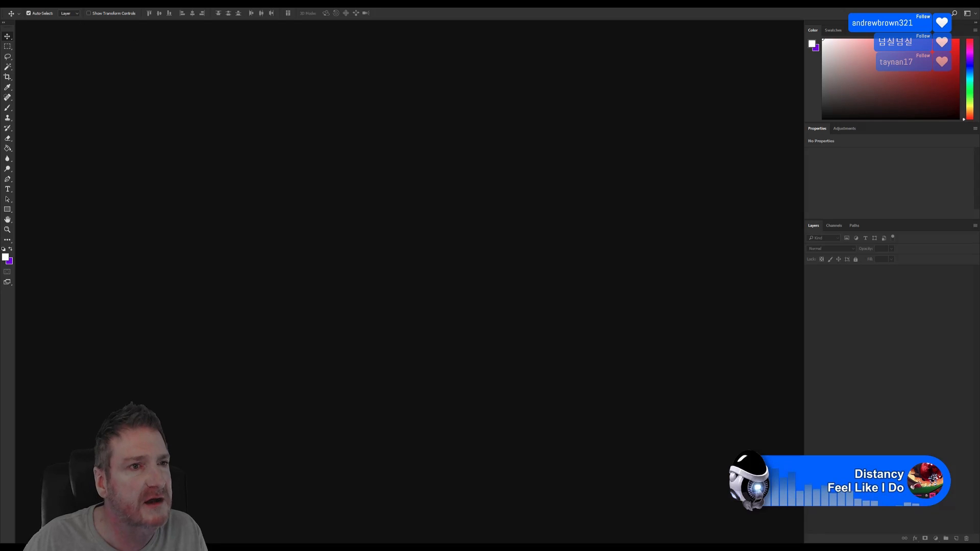
Reopen My_Custom_LUT_Setup.psd from the recent files list, then minimise Photoshop to the desktop
{"action": "left_click", "coordinate": [21, 3]}
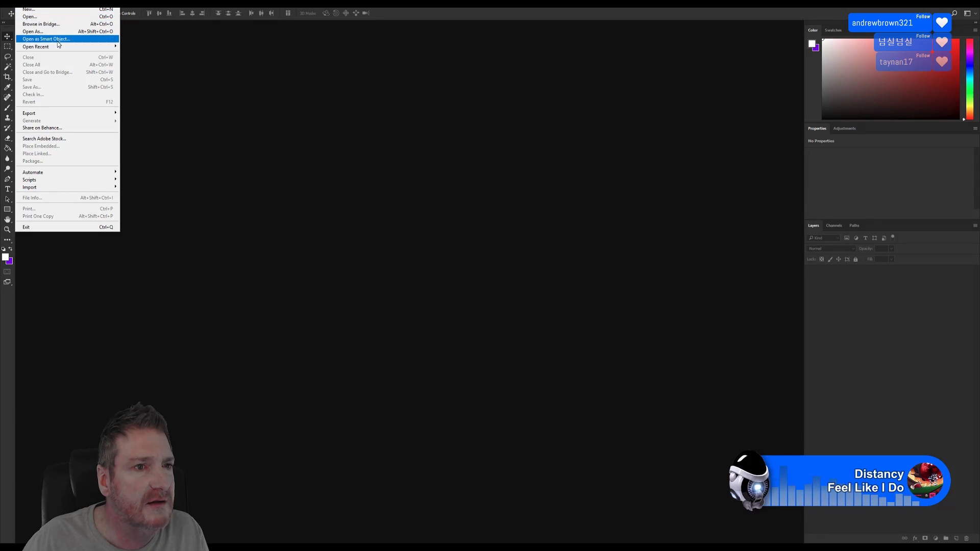
{"action": "mouse_move", "coordinate": [63, 47]}
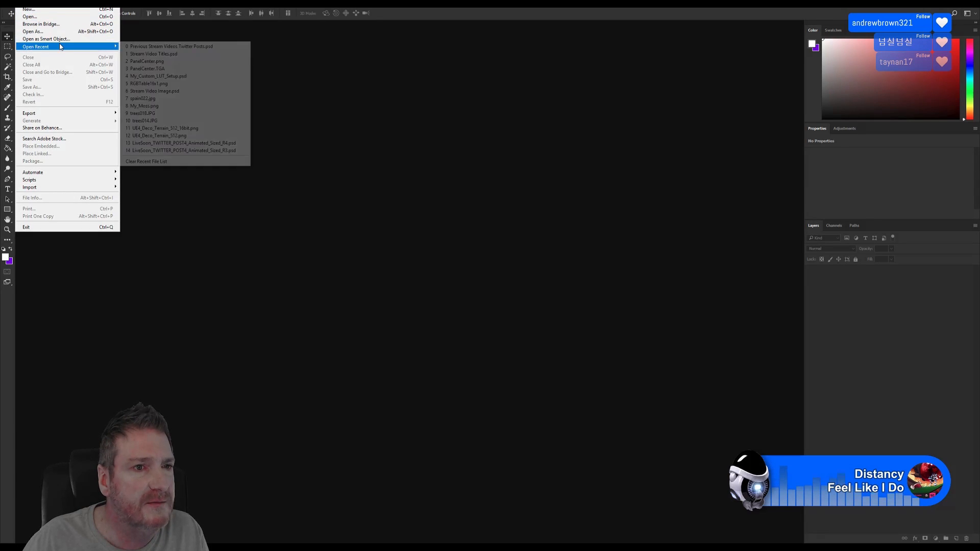
{"action": "left_click", "coordinate": [192, 76]}
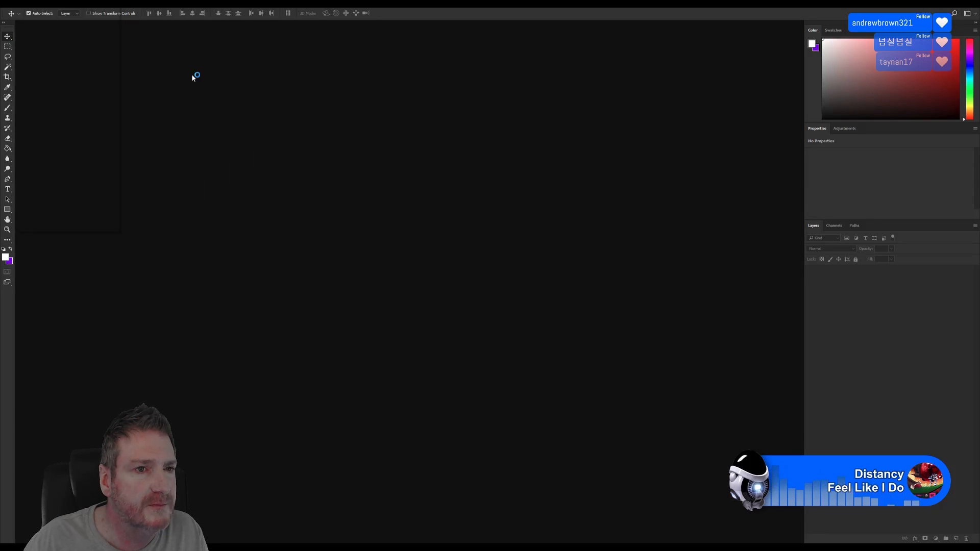
{"action": "left_click", "coordinate": [23, 7]}
{"action": "mouse_move", "coordinate": [63, 47]}
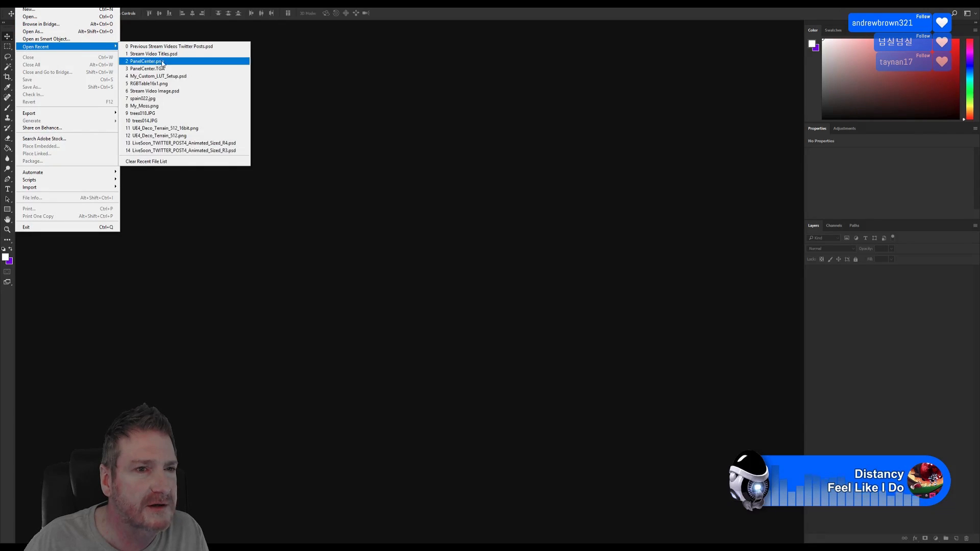
{"action": "left_click", "coordinate": [163, 76]}
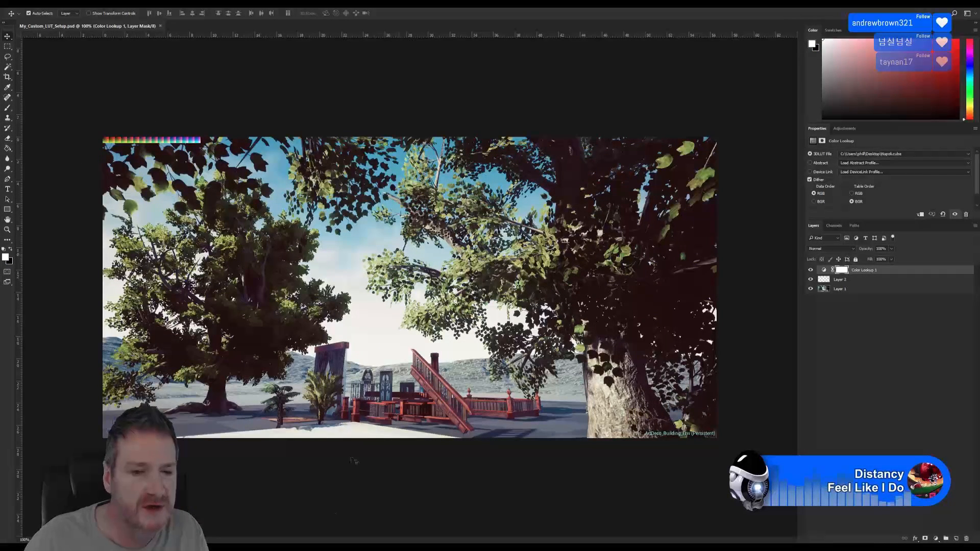
{"action": "left_click", "coordinate": [944, 6]}
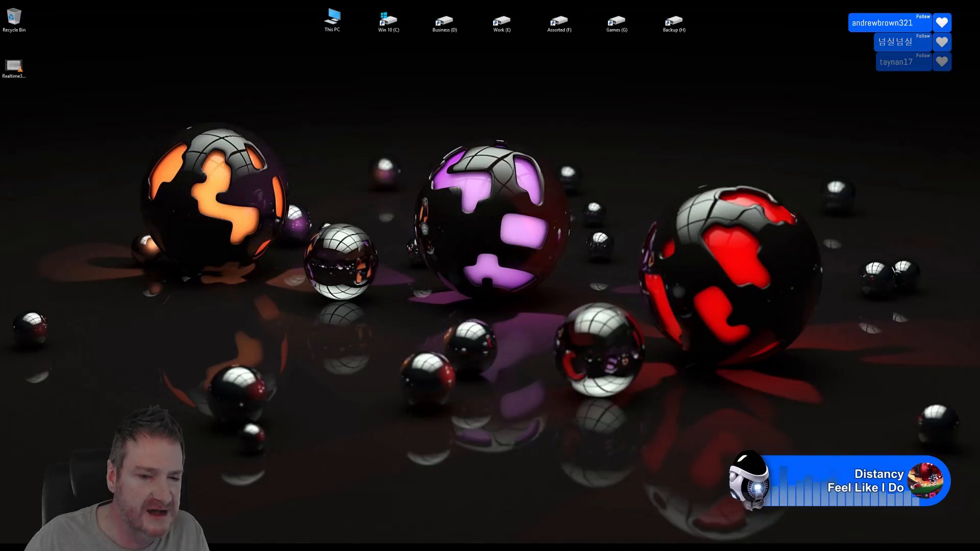
Restore the Unreal Editor and look around the tree-and-building scene in the viewport
{"action": "left_click", "coordinate": [312, 547]}
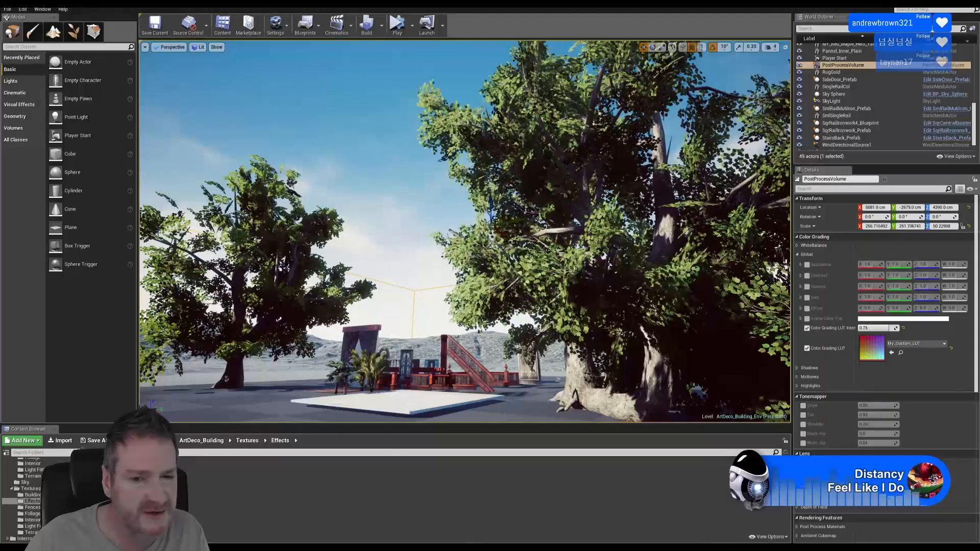
{"action": "mouse_move", "coordinate": [415, 240]}
{"action": "right_mouse_down"}
{"action": "mouse_move", "coordinate": [429, 232]}
{"action": "mouse_move", "coordinate": [423, 254]}
{"action": "mouse_move", "coordinate": [425, 243]}
{"action": "right_mouse_up"}
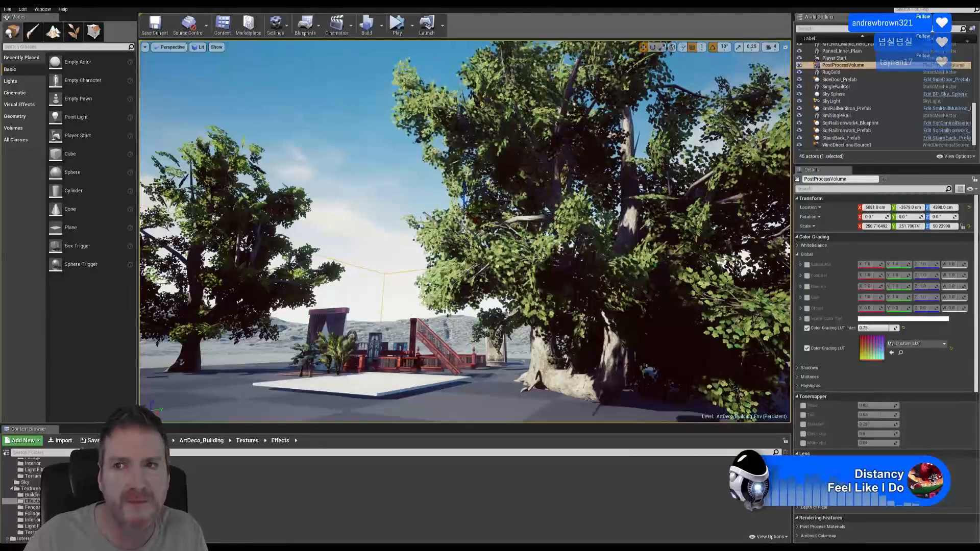
Leave Unreal Editor and bring Photoshop's My_Custom_LUT_Setup.psd document back to the front
{"action": "key", "text": "super+d"}
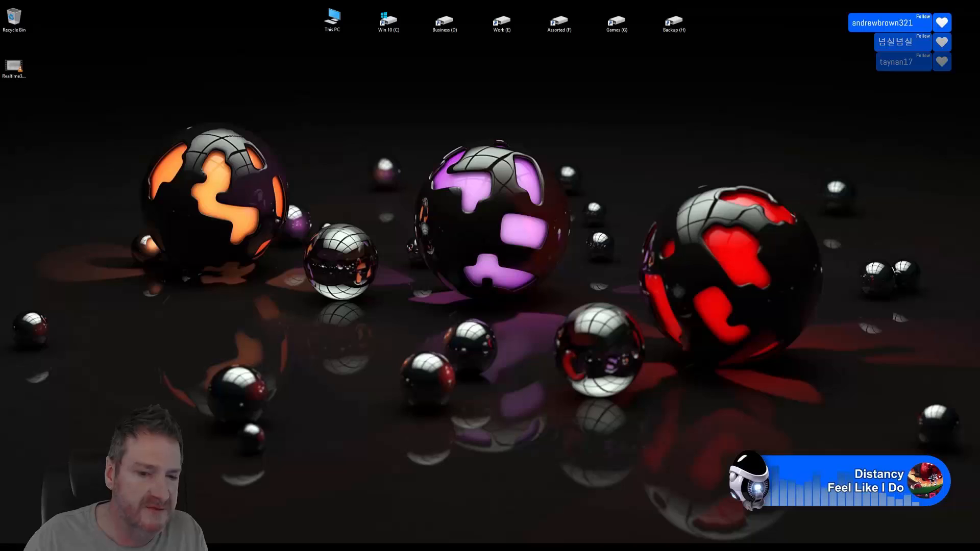
{"action": "key", "text": "alt+Tab"}
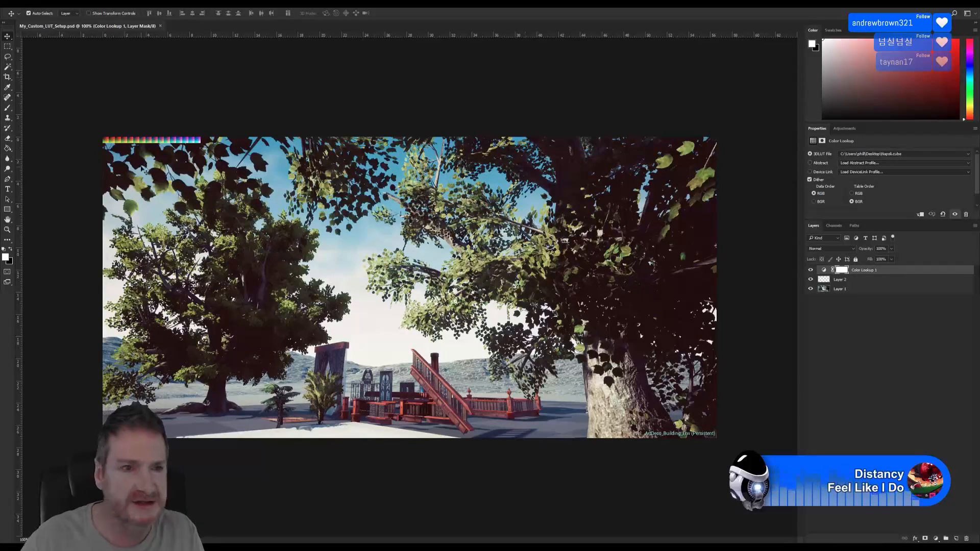
{"action": "key", "text": "ctrl+plus"}
{"action": "scroll", "coordinate": [55, 94], "scroll_direction": "up", "scroll_amount": 5, "text": "alt"}
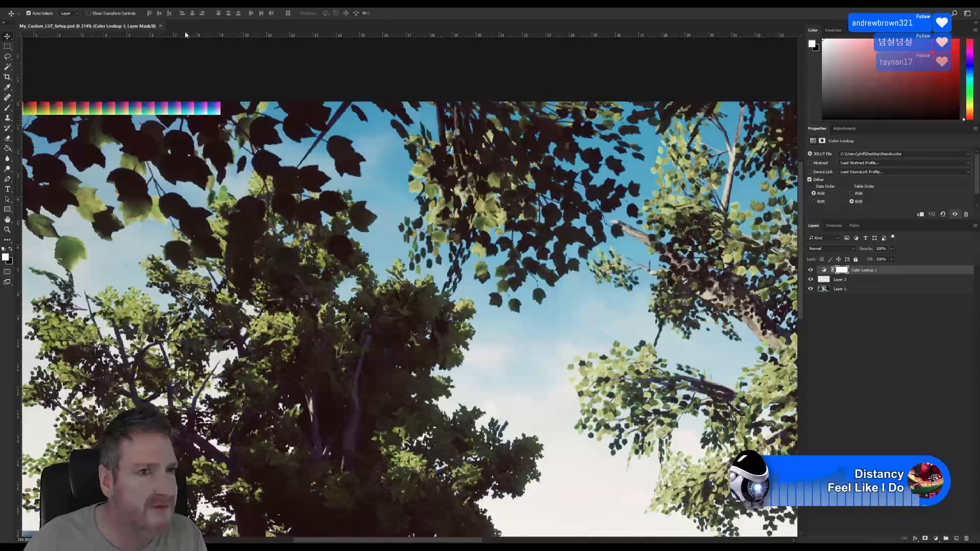
{"action": "scroll", "coordinate": [276, 249], "scroll_direction": "down", "scroll_amount": 4, "text": "alt"}
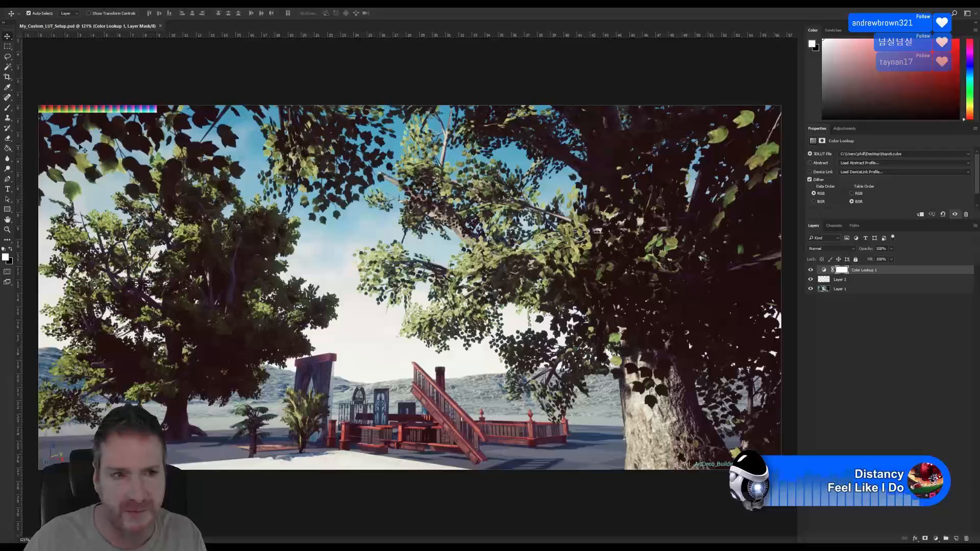
{"action": "left_click", "coordinate": [811, 270]}
{"action": "left_click", "coordinate": [810, 279]}
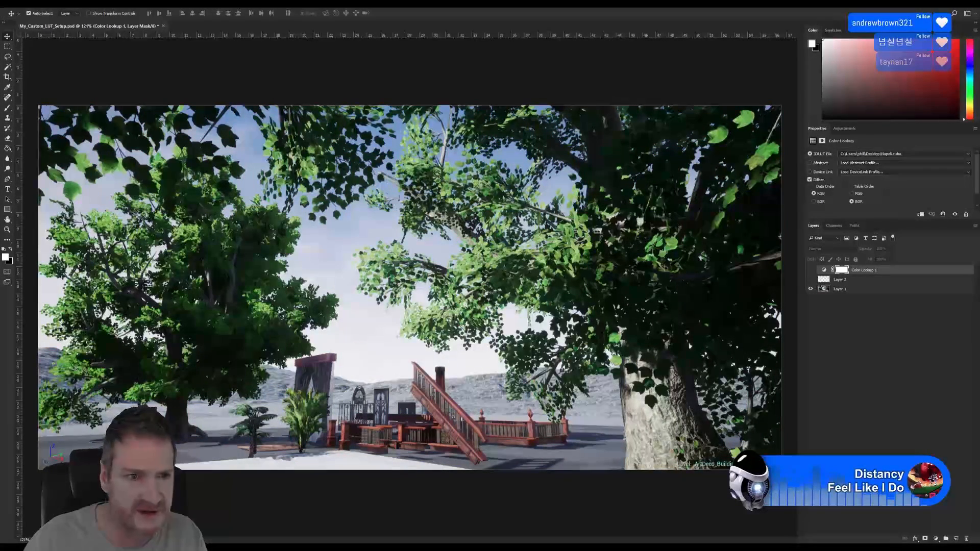
{"action": "left_click", "coordinate": [839, 280]}
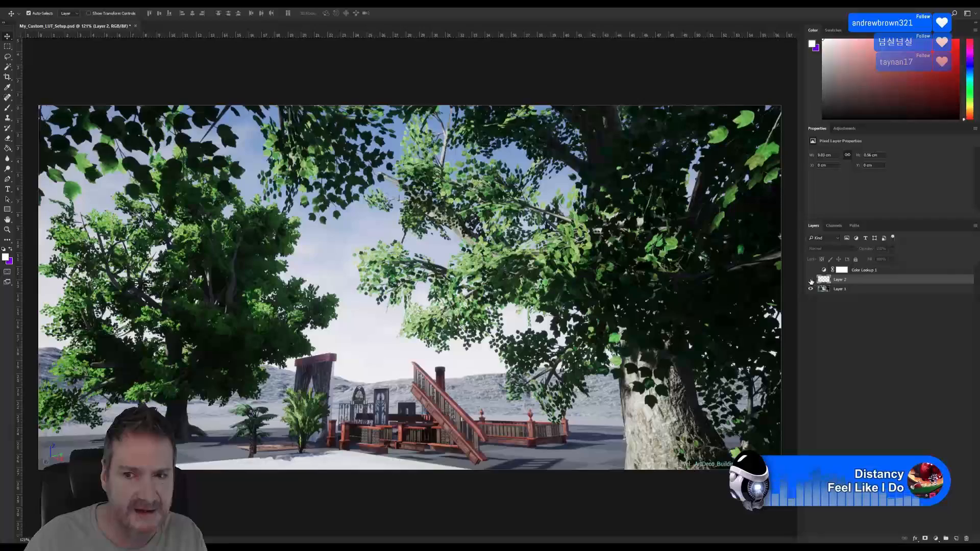
{"action": "left_click", "coordinate": [810, 280]}
{"action": "left_click", "coordinate": [810, 288]}
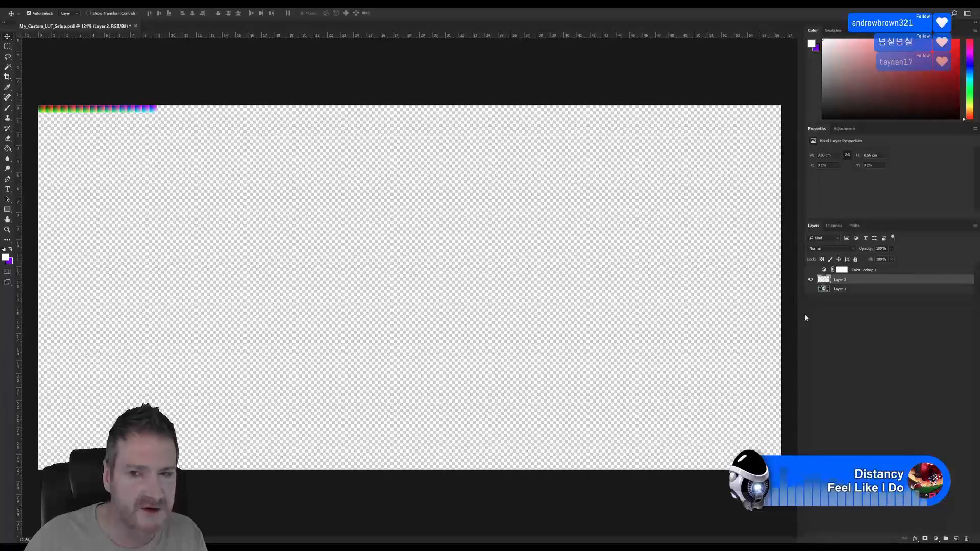
{"action": "left_click", "coordinate": [810, 288]}
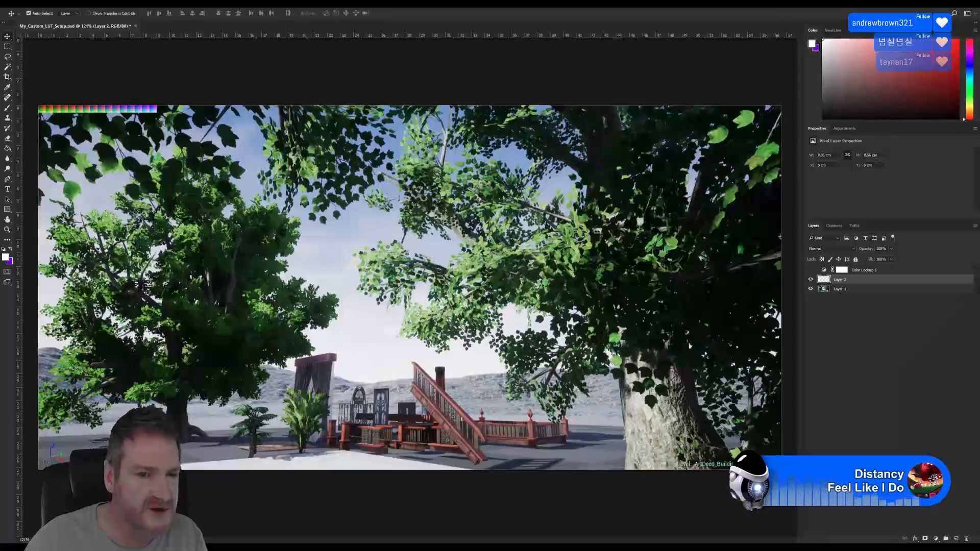
{"action": "left_click", "coordinate": [882, 270]}
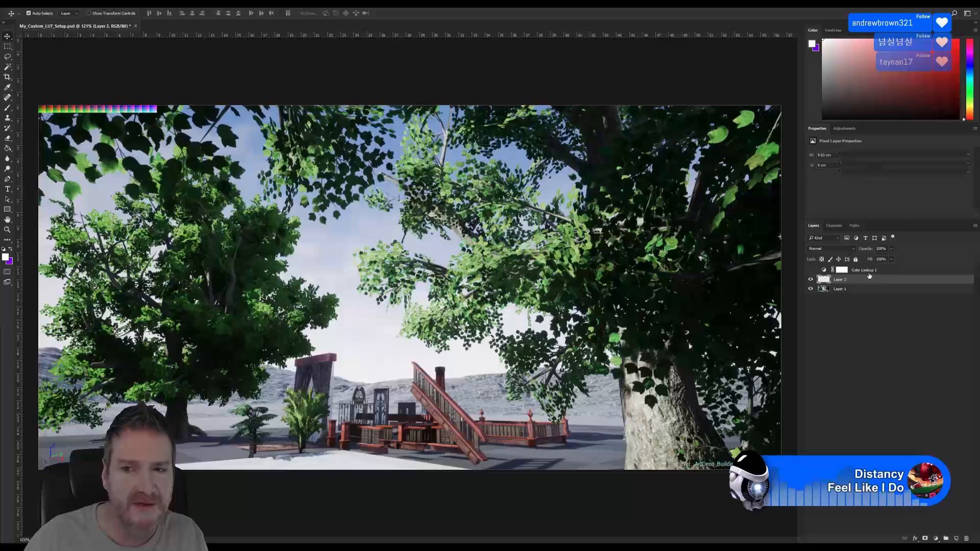
{"action": "left_click", "coordinate": [811, 270]}
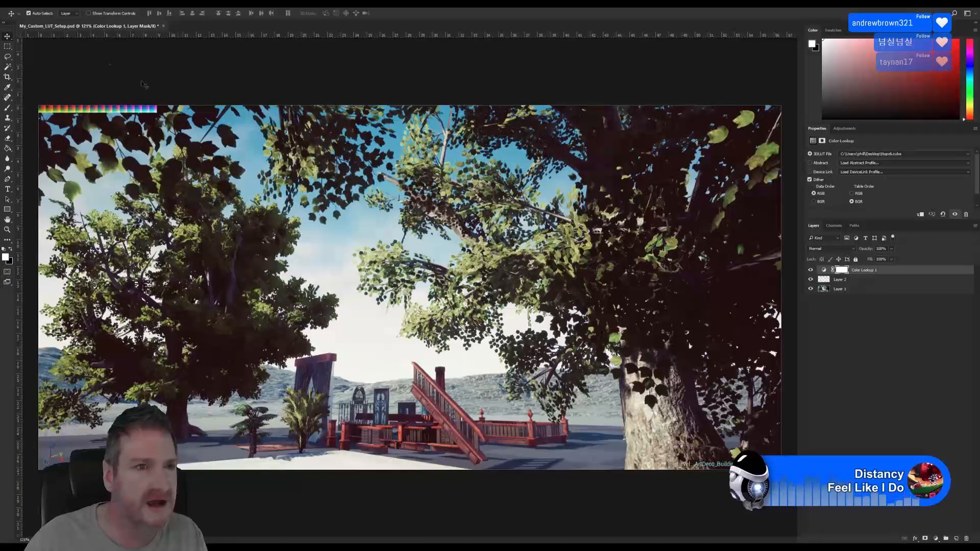
{"action": "left_click", "coordinate": [64, 4]}
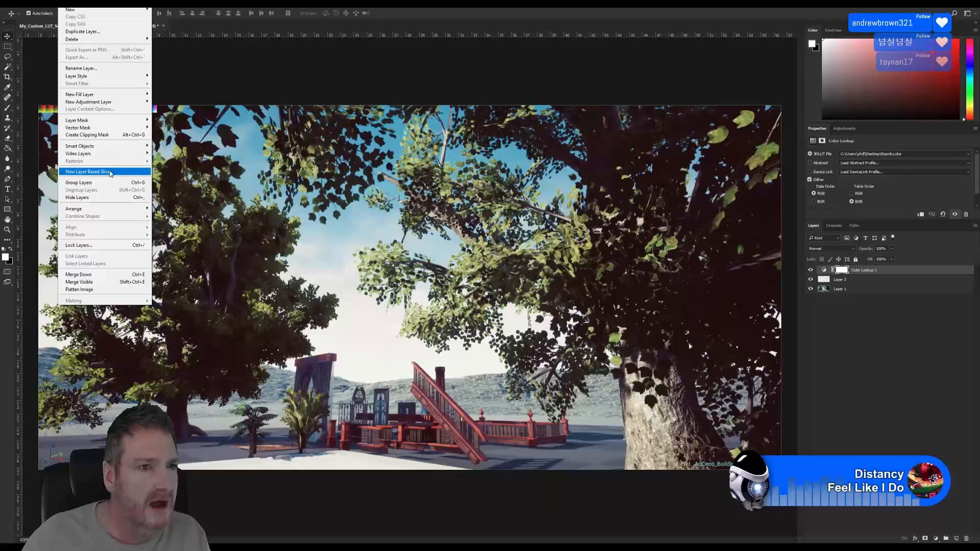
Look at the Color Lookup adjustment layer option without adding one, then browse the Image and Layer menus
{"action": "mouse_move", "coordinate": [112, 102]}
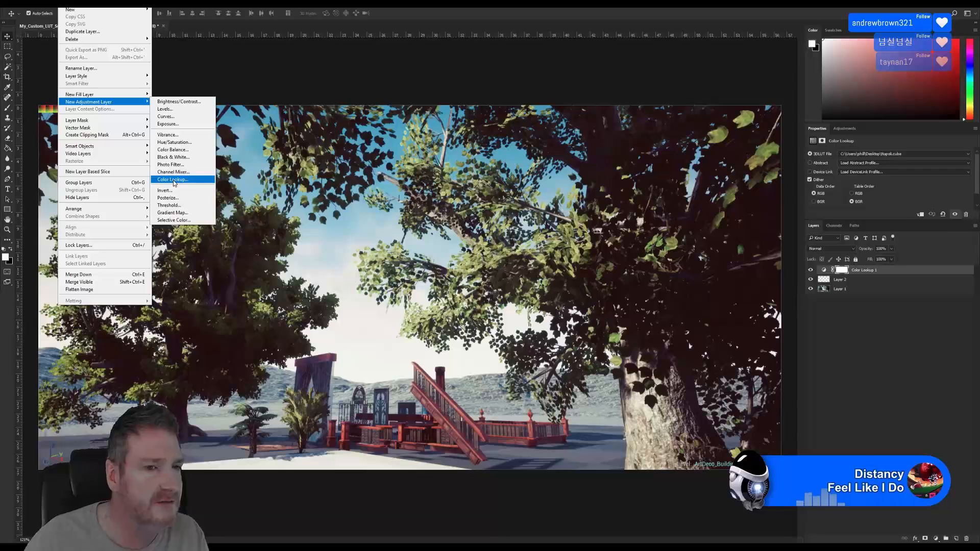
{"action": "left_click", "coordinate": [890, 269]}
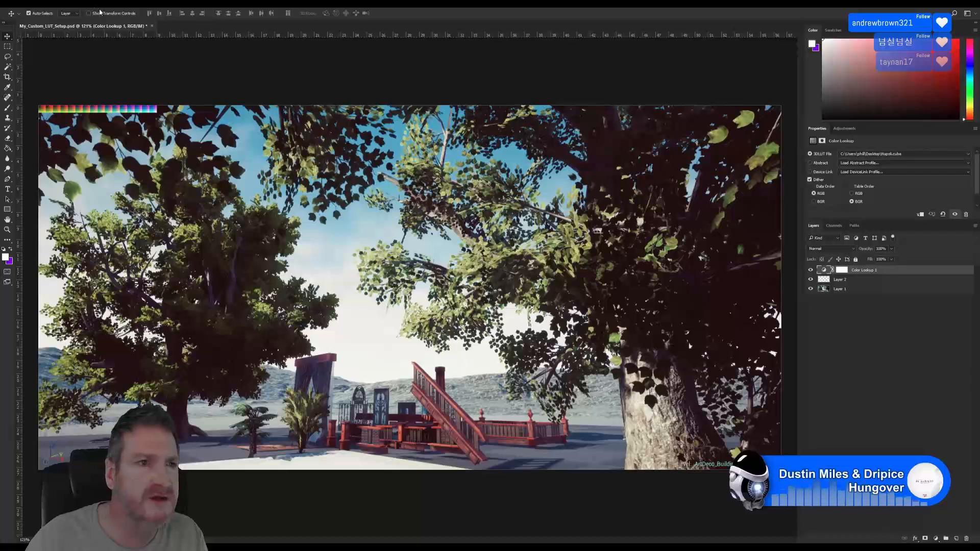
{"action": "left_click", "coordinate": [49, 4]}
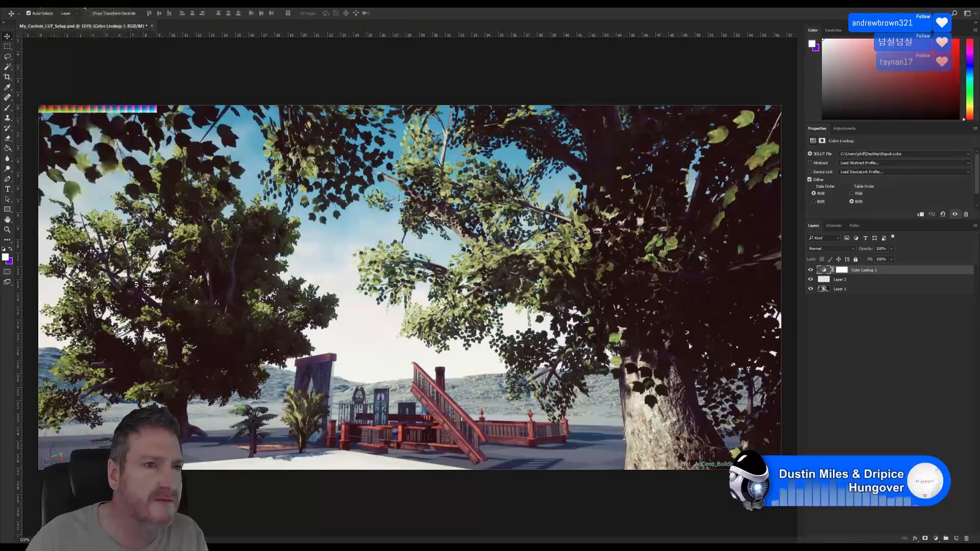
{"action": "mouse_move", "coordinate": [66, 4]}
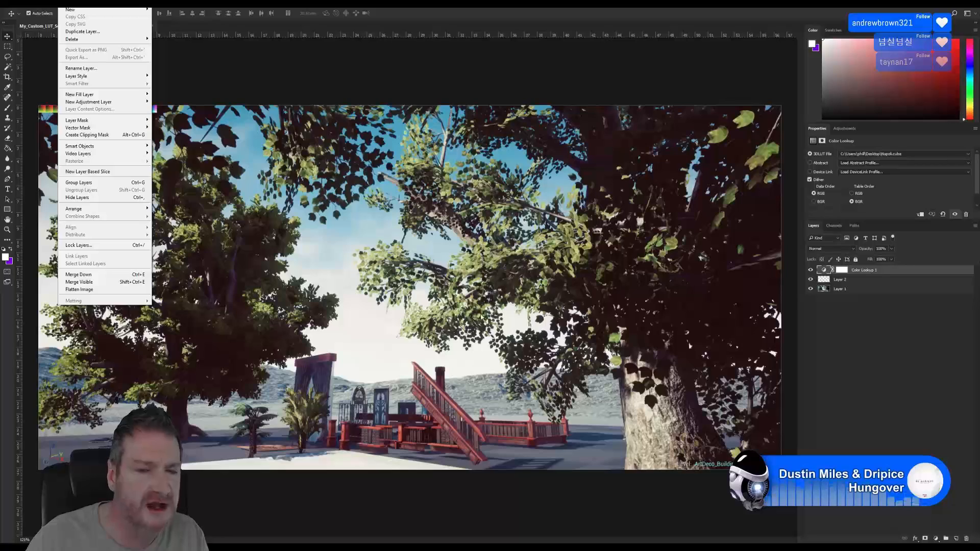
Select Layer 2, browse Image > Adjustments without choosing anything, then select the Color Lookup 1 layer
{"action": "left_click", "coordinate": [886, 325]}
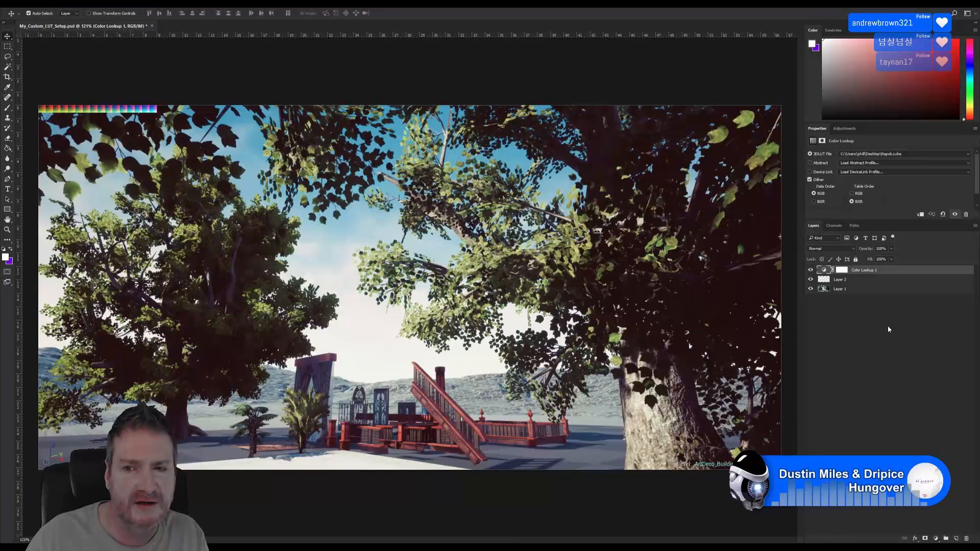
{"action": "left_click", "coordinate": [864, 280]}
{"action": "left_click", "coordinate": [53, 6]}
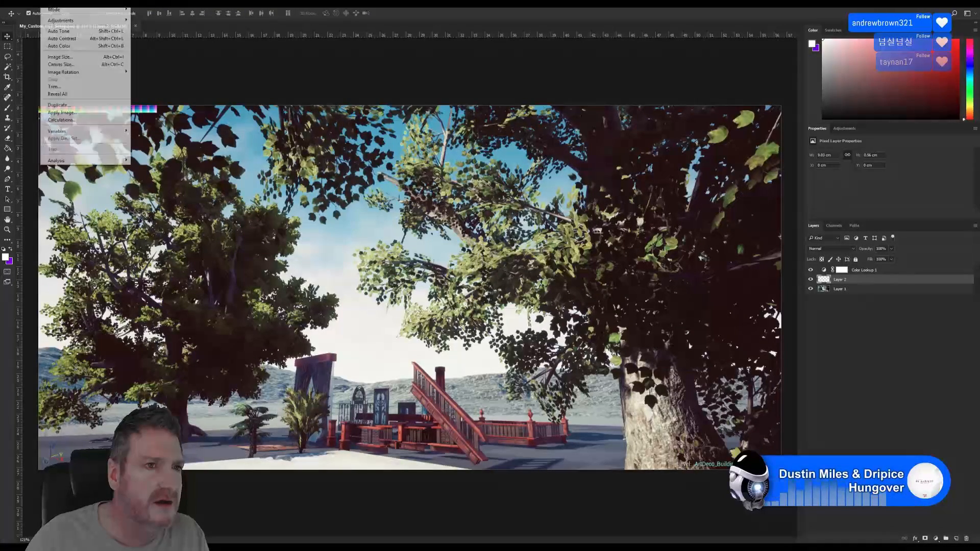
{"action": "mouse_move", "coordinate": [82, 21]}
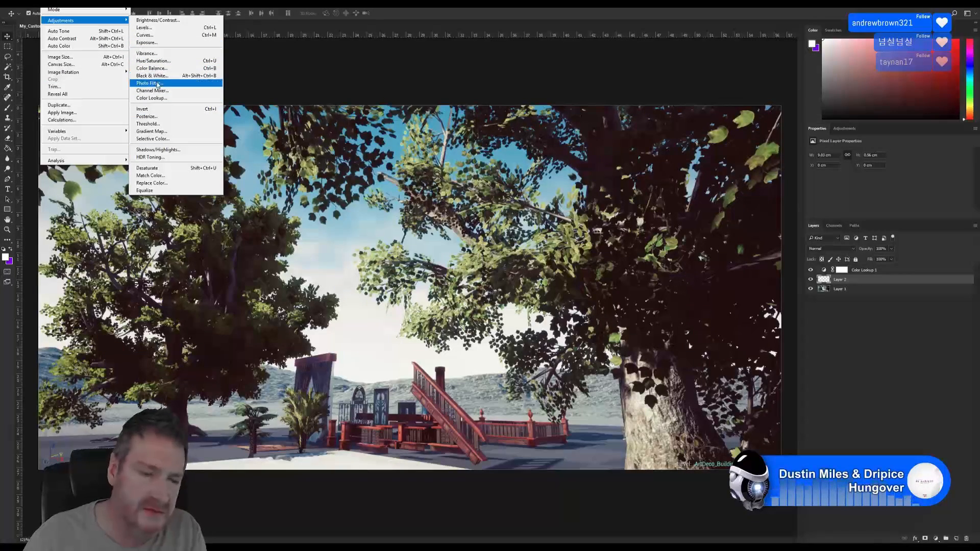
{"action": "left_click", "coordinate": [261, 81]}
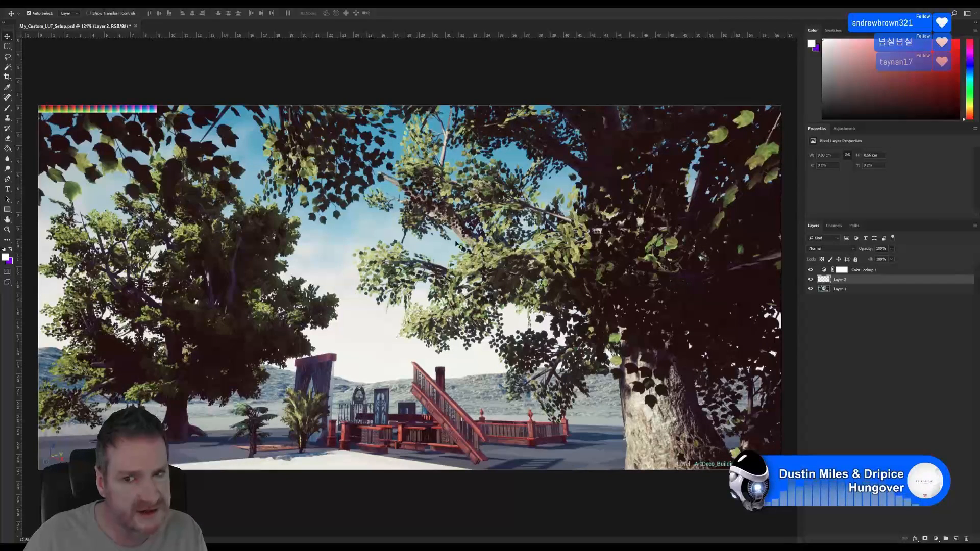
{"action": "left_click", "coordinate": [867, 270]}
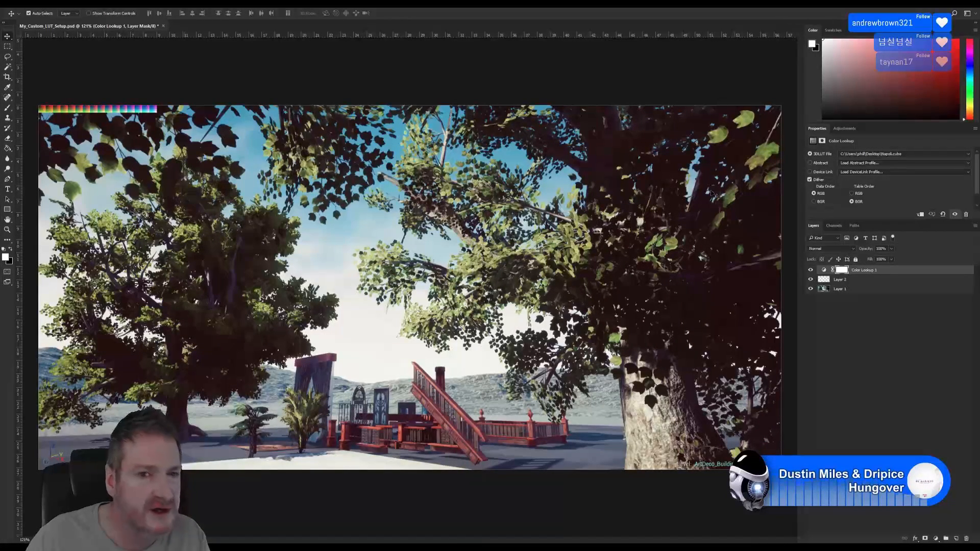
Toggle Color Lookup 1's visibility to compare the grade, then bring up the 3DLUT File dropdown
{"action": "left_click", "coordinate": [810, 271]}
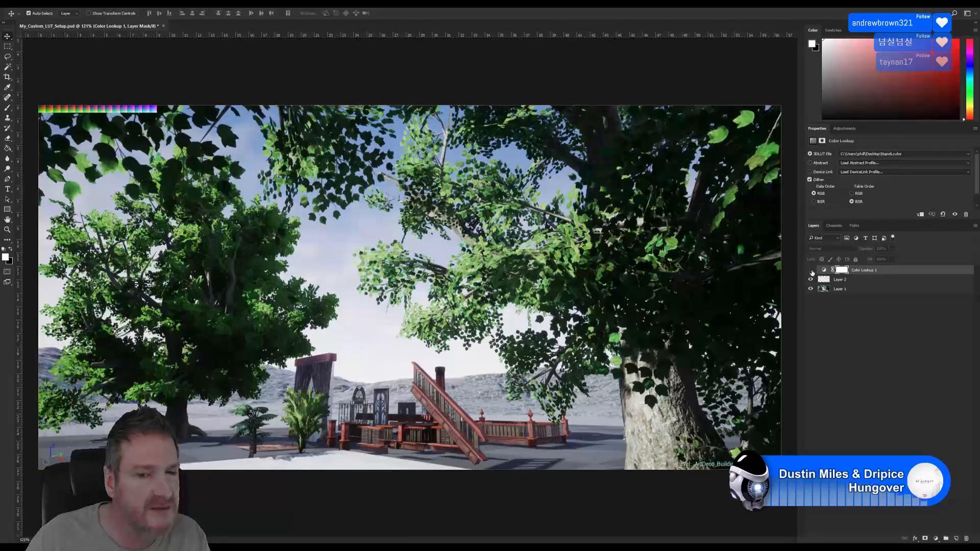
{"action": "left_click", "coordinate": [810, 270]}
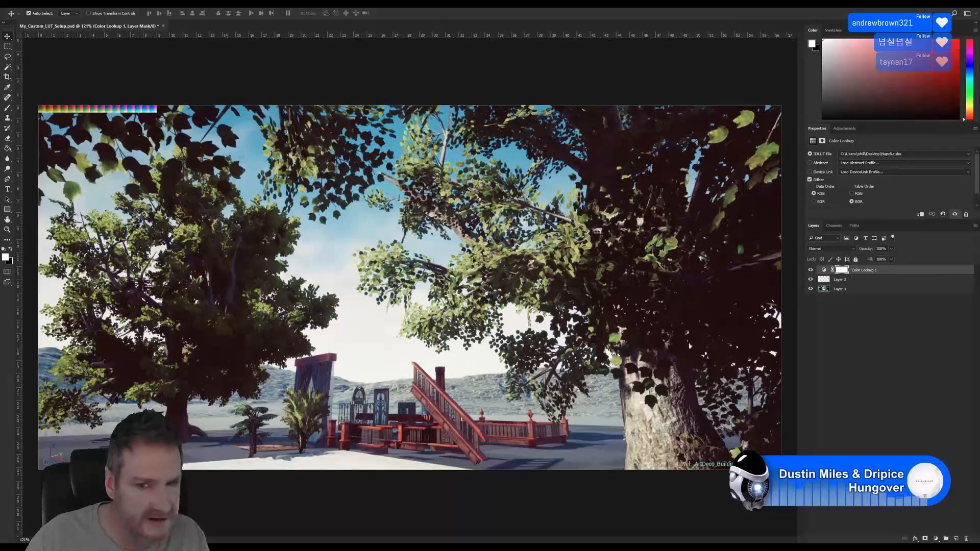
{"action": "left_click", "coordinate": [865, 154]}
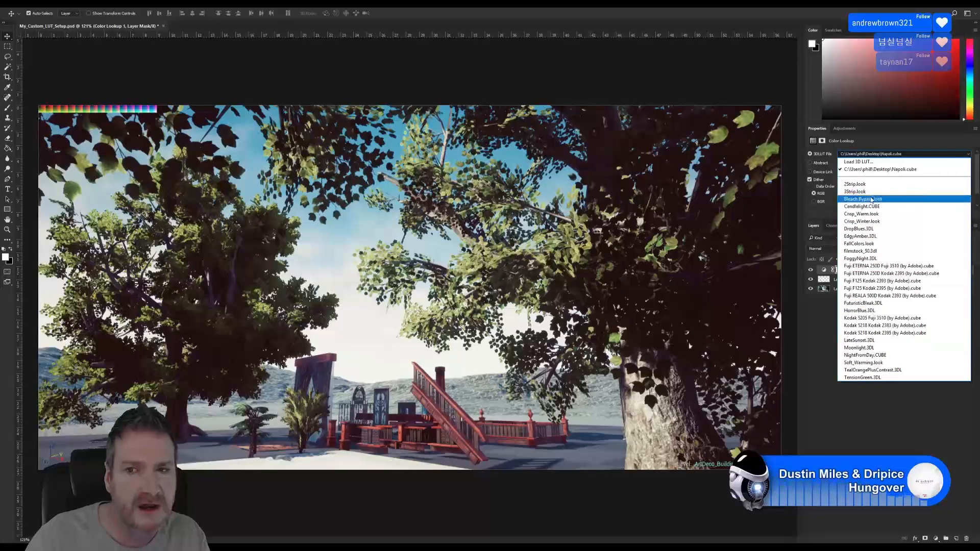
Load CineMagic.cube from E: Textures > LUT > Rocket Rooster > Blockbusters into the Color Lookup layer
{"action": "left_click", "coordinate": [862, 163]}
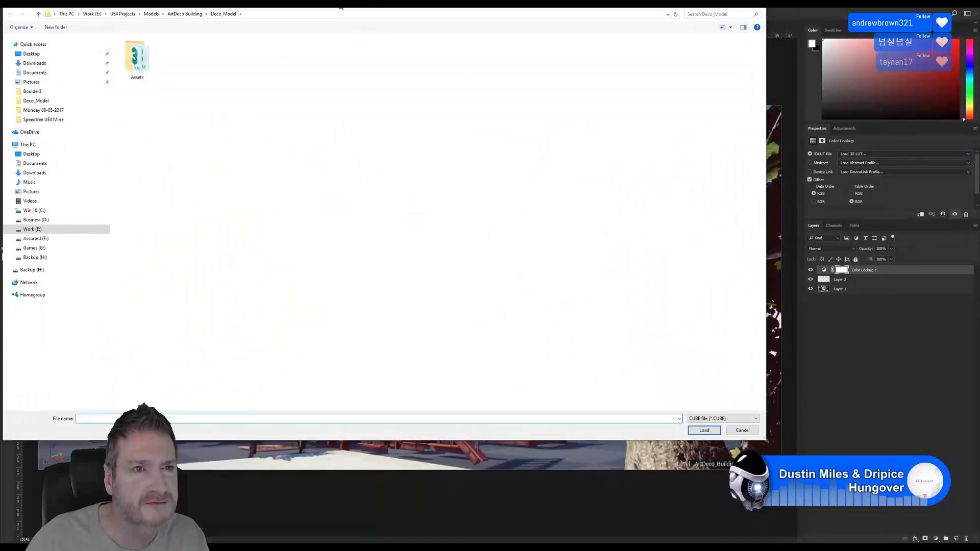
{"action": "left_click_drag", "start_coordinate": [336, 14], "coordinate": [472, 53]}
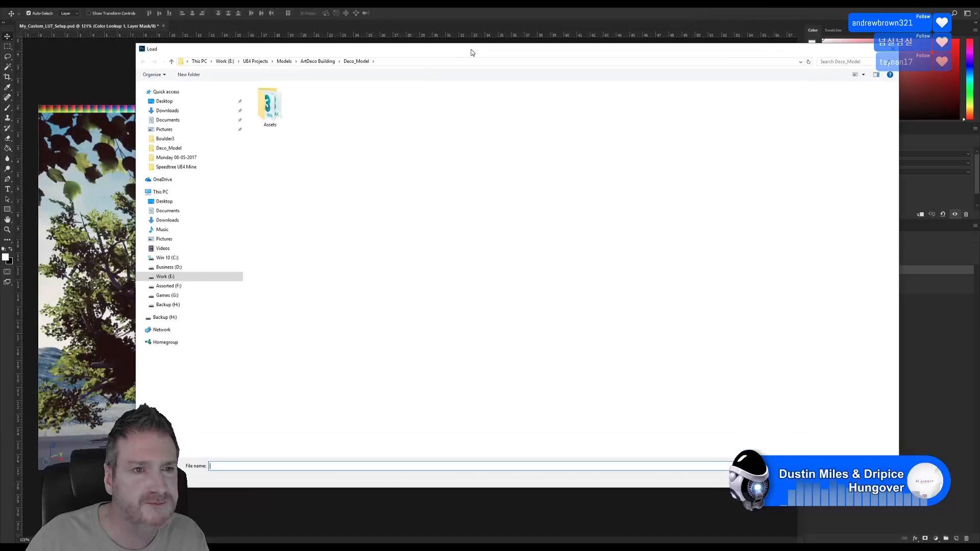
{"action": "left_click", "coordinate": [171, 277]}
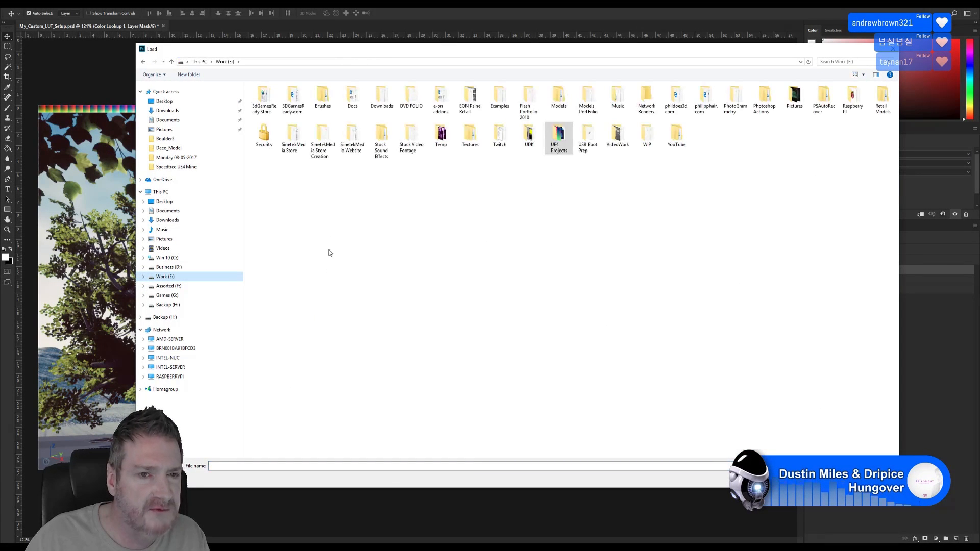
{"action": "double_click", "coordinate": [470, 136]}
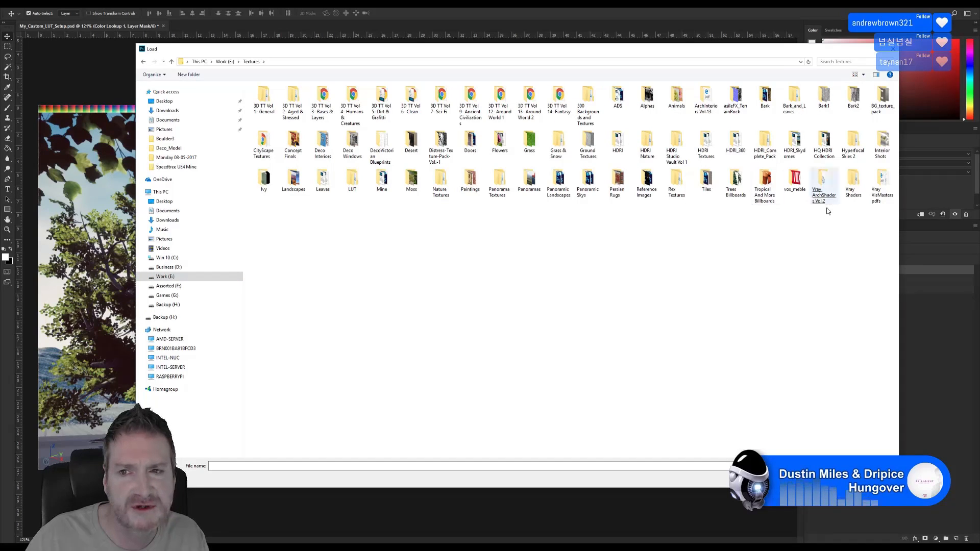
{"action": "double_click", "coordinate": [352, 180]}
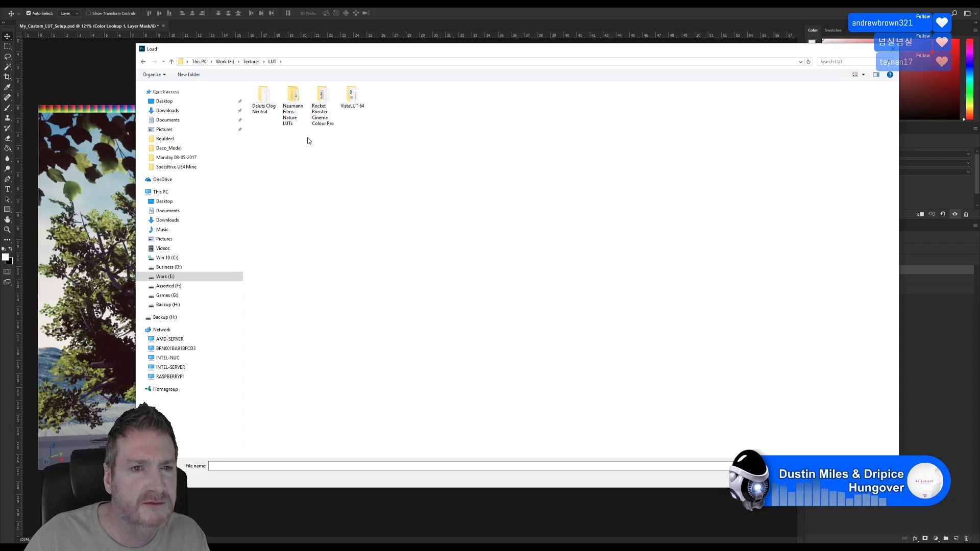
{"action": "double_click", "coordinate": [322, 100]}
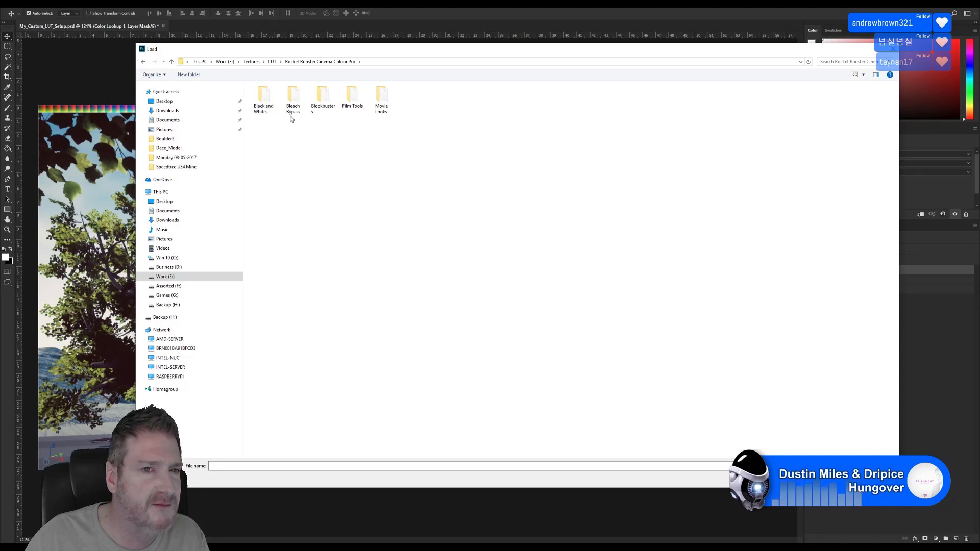
{"action": "left_click", "coordinate": [323, 97]}
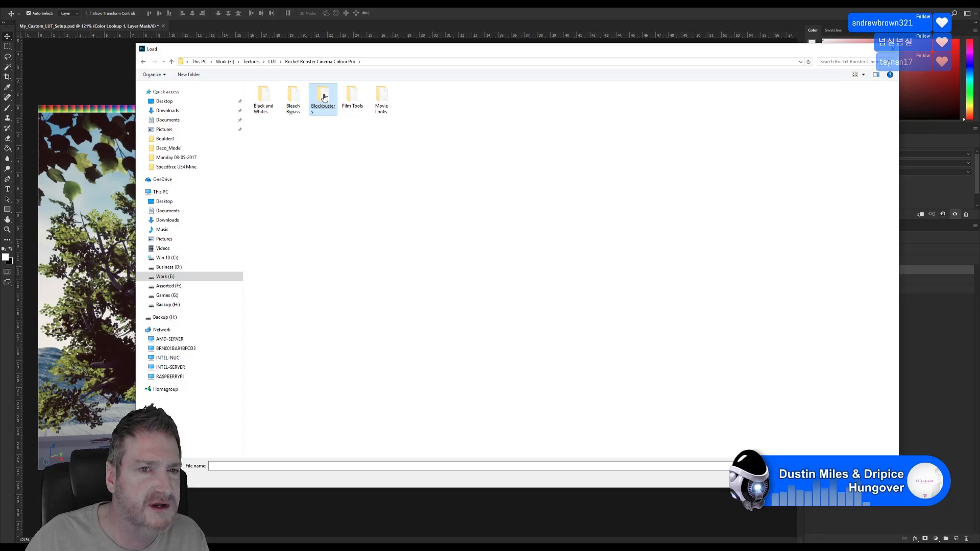
{"action": "double_click", "coordinate": [323, 97]}
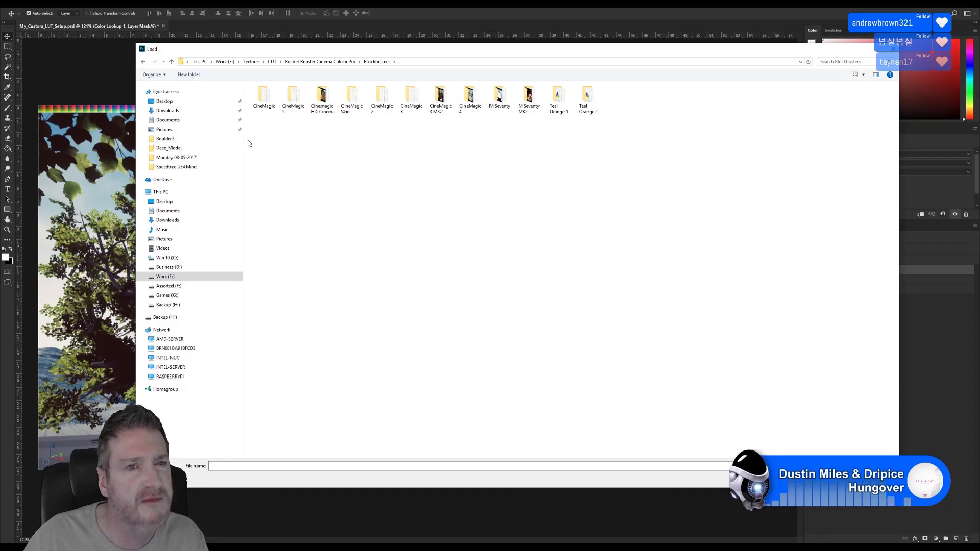
{"action": "double_click", "coordinate": [260, 106]}
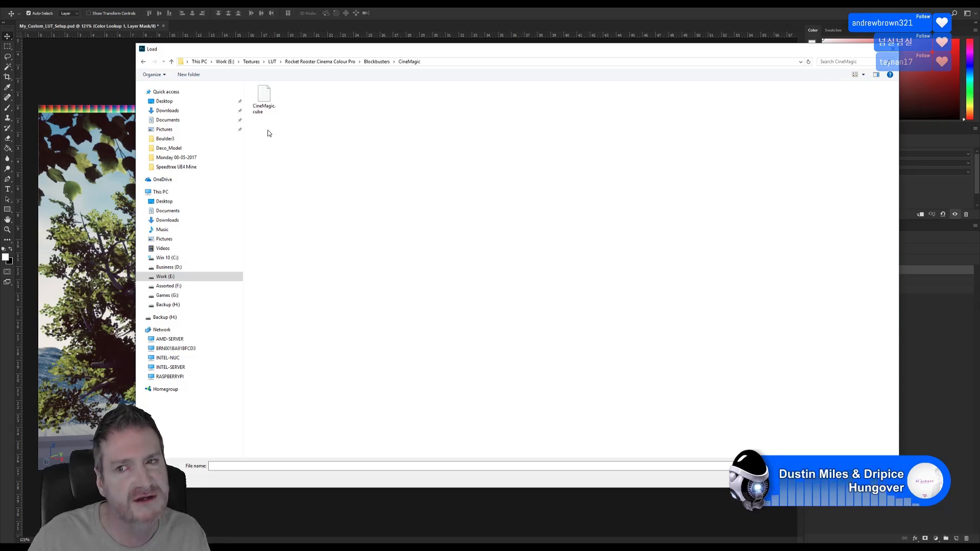
{"action": "double_click", "coordinate": [263, 98]}
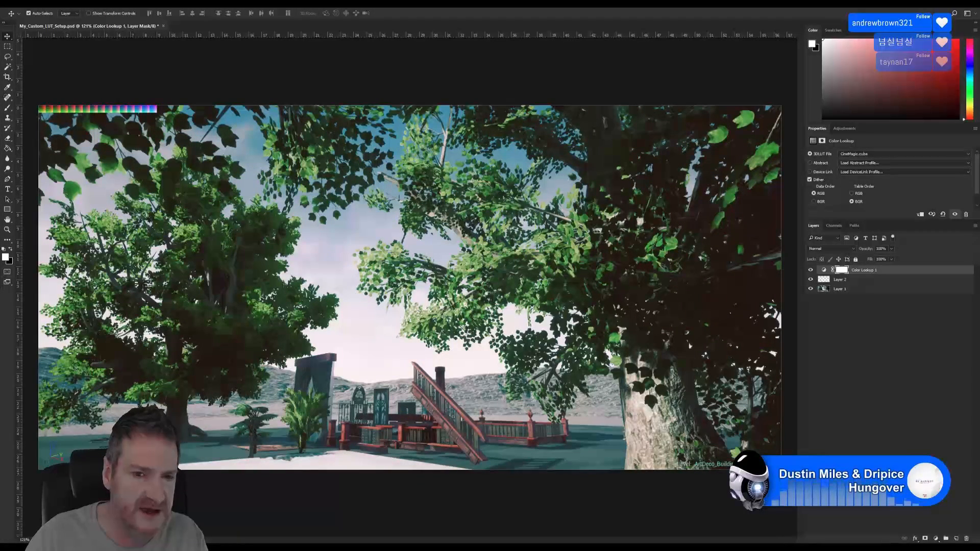
Replace it with M Seventy.cube from the Blockbusters folder
{"action": "left_click", "coordinate": [855, 155]}
{"action": "left_click", "coordinate": [857, 159]}
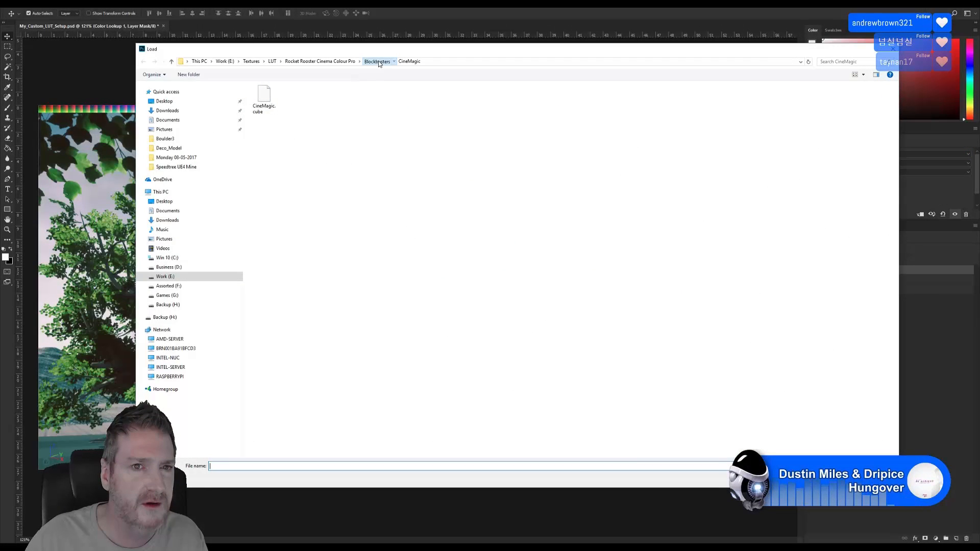
{"action": "left_click", "coordinate": [377, 62]}
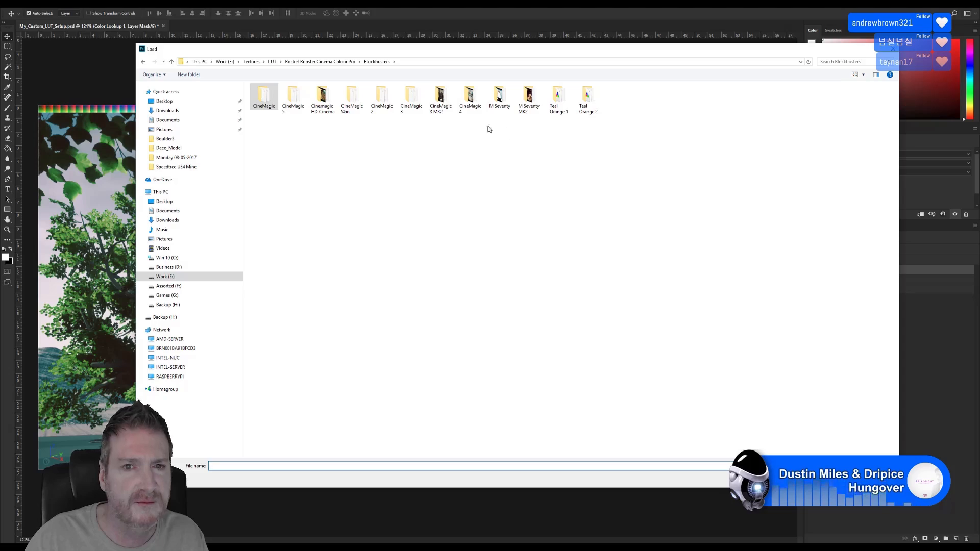
{"action": "double_click", "coordinate": [498, 100]}
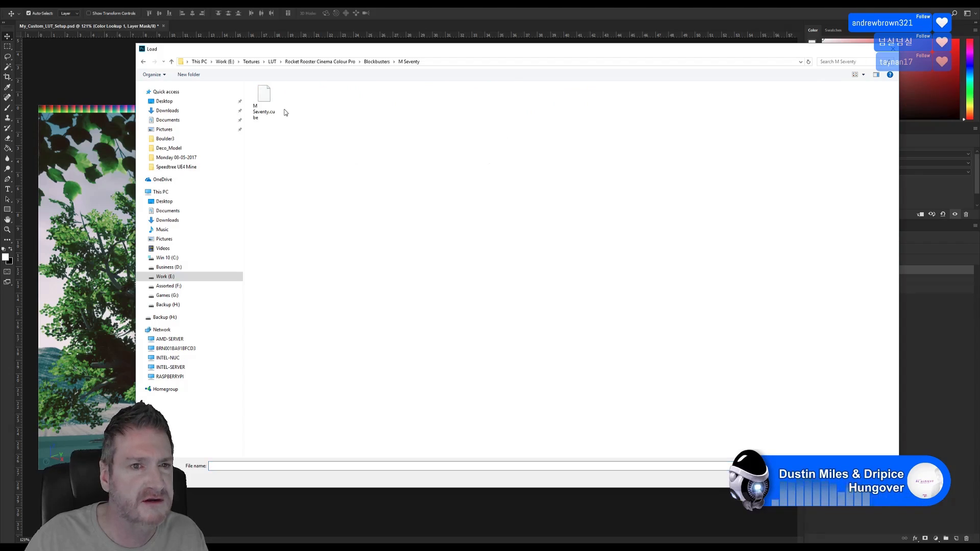
{"action": "double_click", "coordinate": [264, 100]}
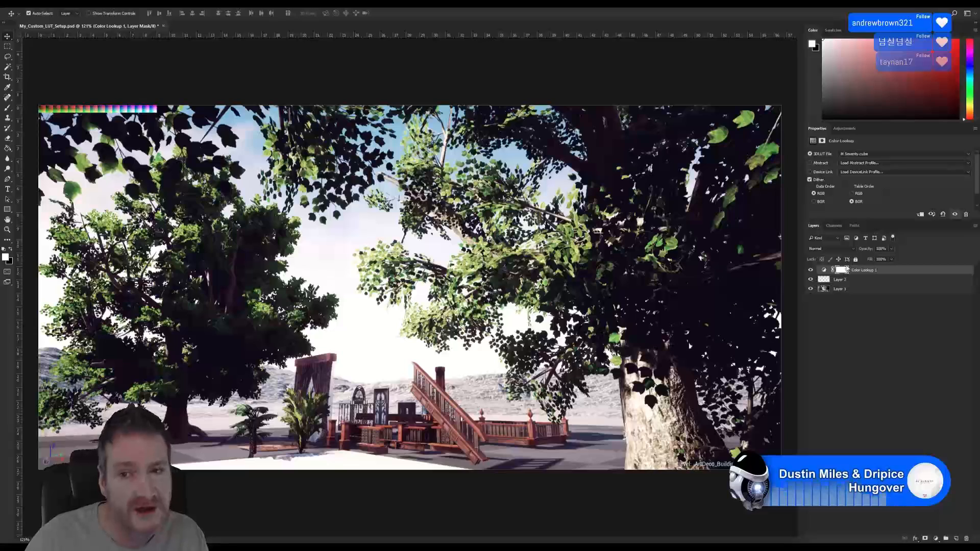
Browse the Image menu without choosing anything and deselect the Color Lookup 1 layer
{"action": "left_click", "coordinate": [53, 2]}
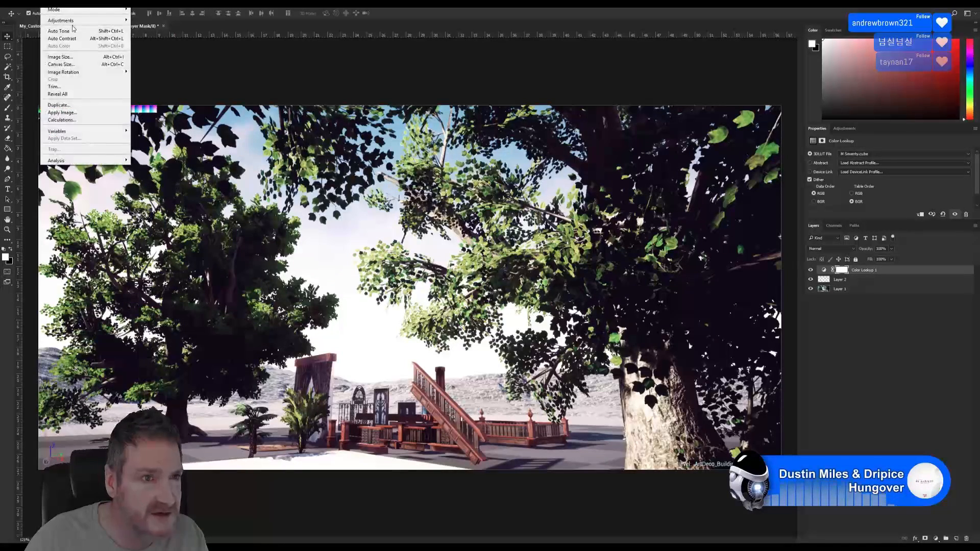
{"action": "mouse_move", "coordinate": [77, 21]}
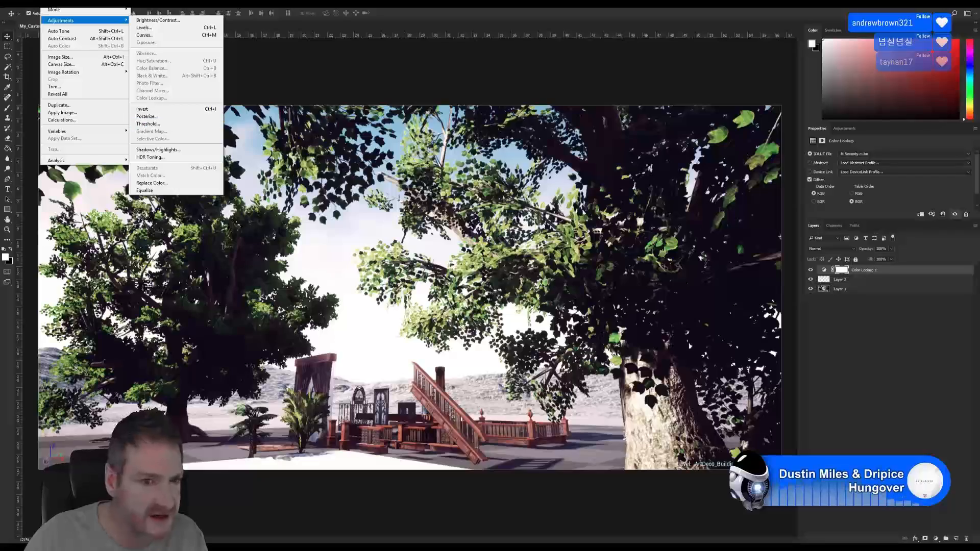
{"action": "left_click", "coordinate": [876, 323]}
{"action": "left_click", "coordinate": [876, 323]}
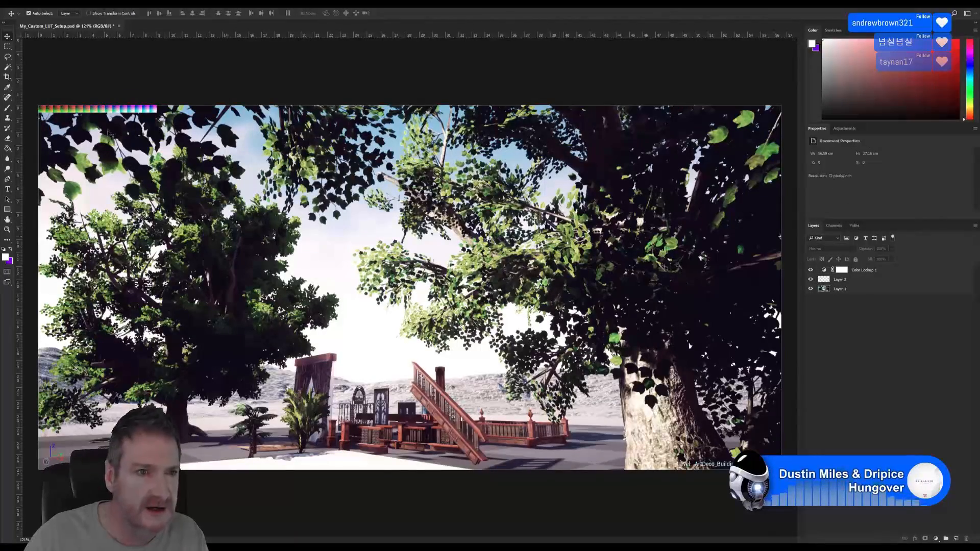
Hide the Layer 1 scene screenshot and bring up Image > Trim based on transparent pixels
{"action": "left_click", "coordinate": [810, 289]}
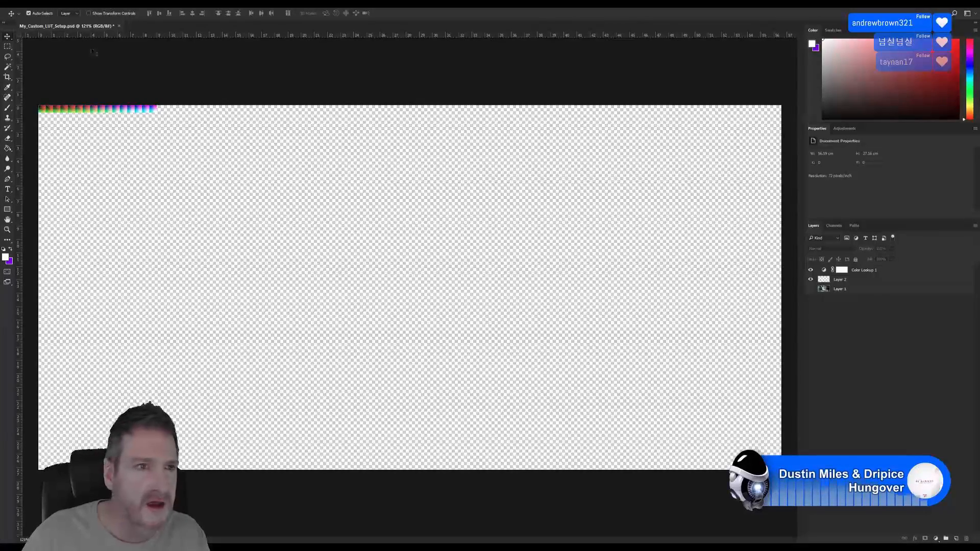
{"action": "left_click", "coordinate": [48, 4]}
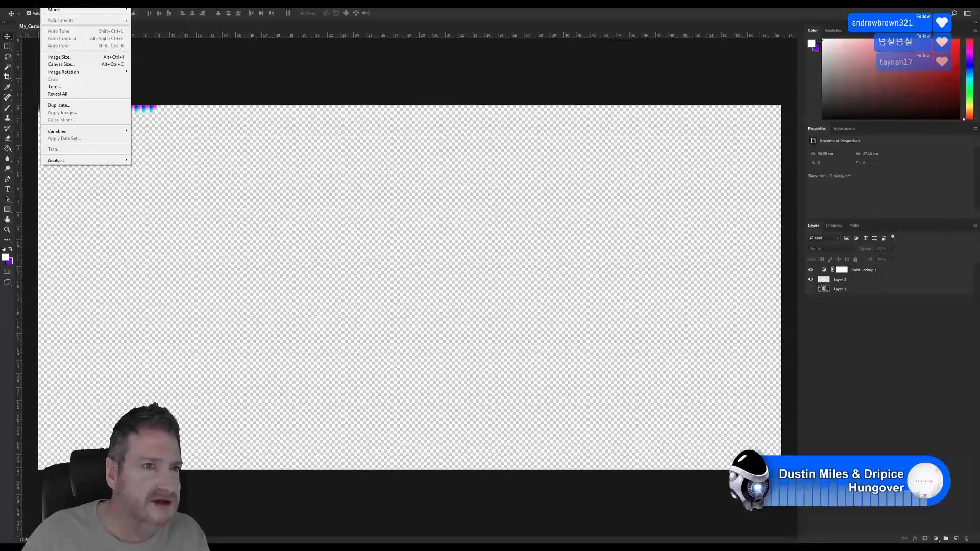
{"action": "left_click", "coordinate": [56, 87]}
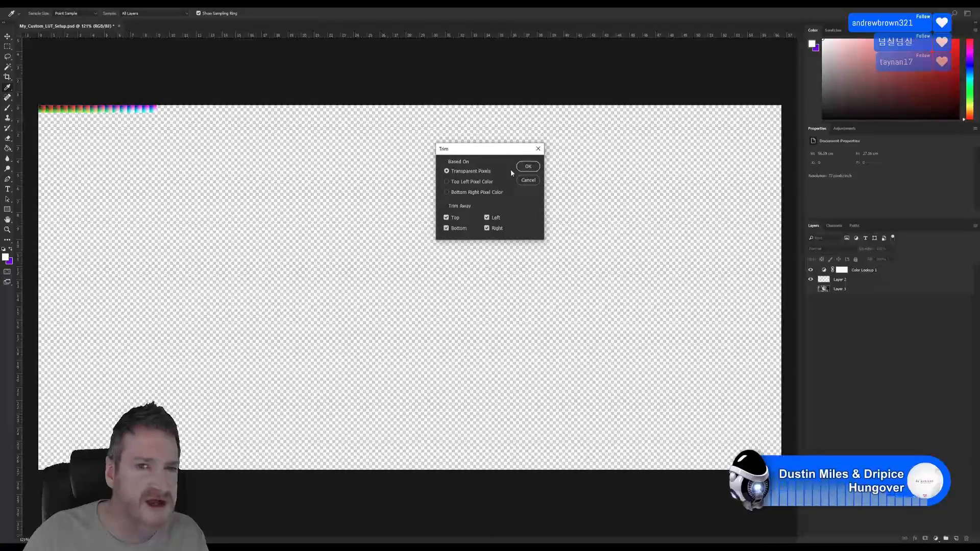
Trim away the transparent pixels, switch to the Move tool, and zoom in on the LUT strip
{"action": "left_click", "coordinate": [528, 166]}
{"action": "key", "text": "v"}
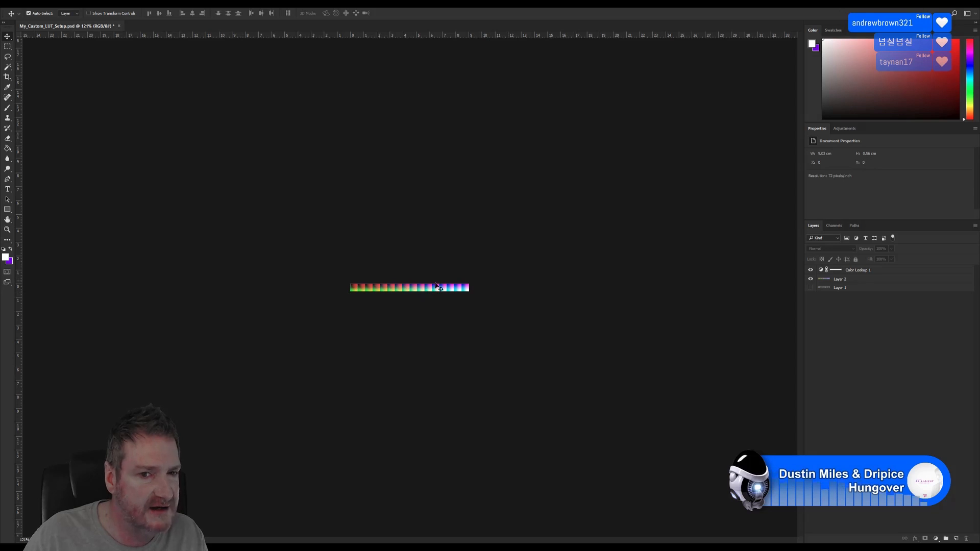
{"action": "scroll", "coordinate": [409, 288], "scroll_direction": "up", "scroll_amount": 5, "text": "alt"}
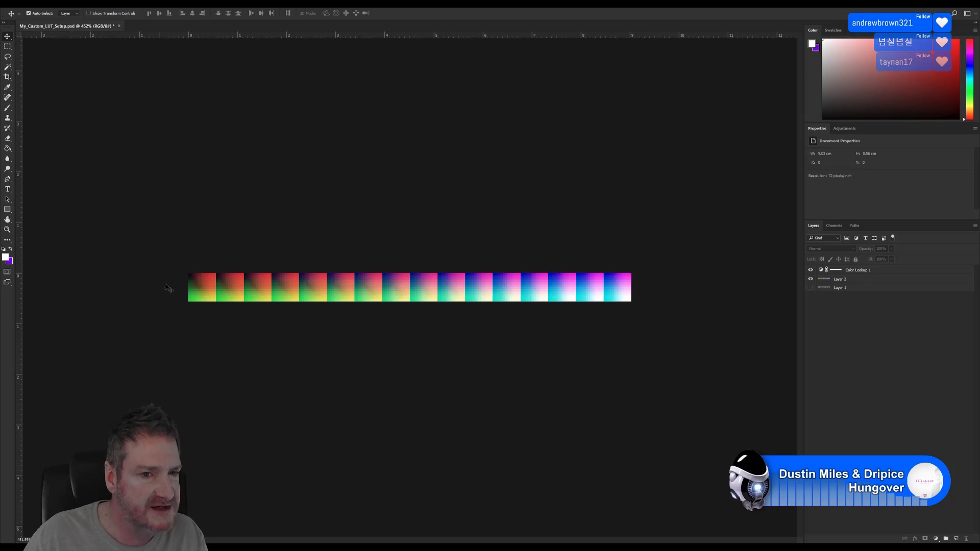
Start a Save As of the LUT strip as PNG on the Desktop, then cancel the PNG Options
{"action": "key", "text": "alt+f"}
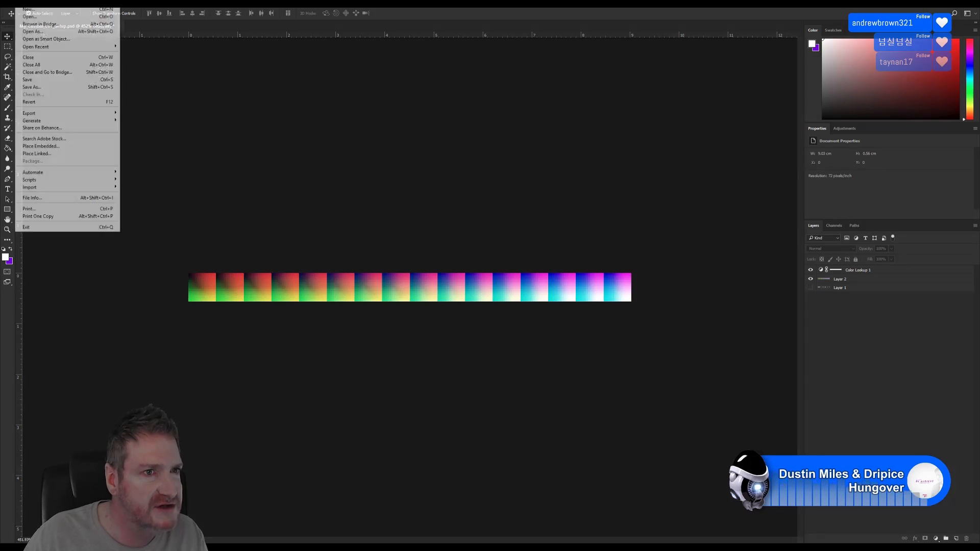
{"action": "left_click", "coordinate": [482, 145]}
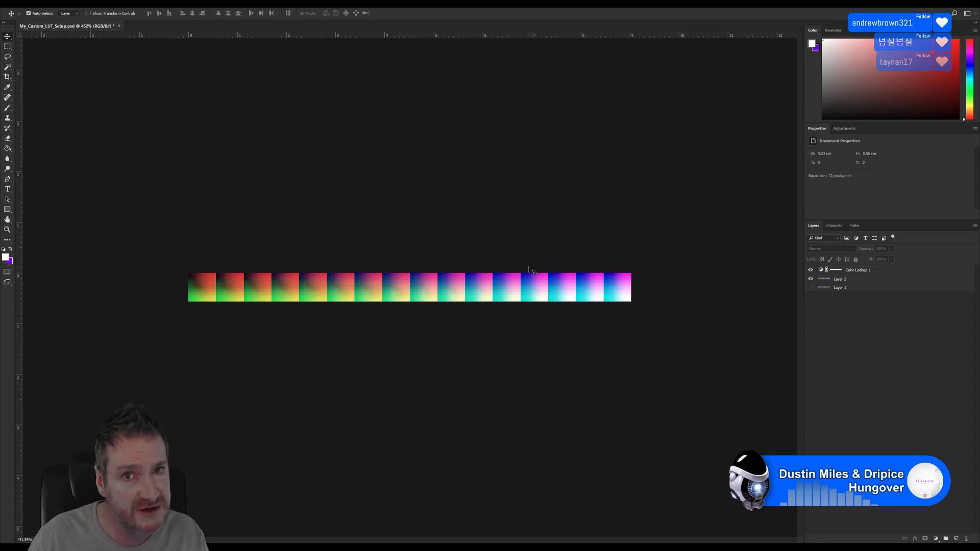
{"action": "left_click", "coordinate": [19, 4]}
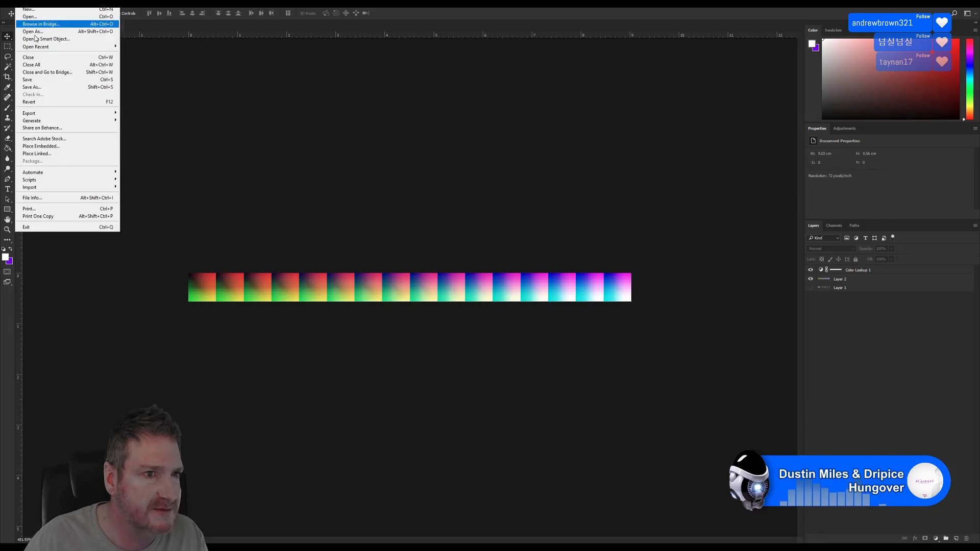
{"action": "left_click", "coordinate": [43, 88]}
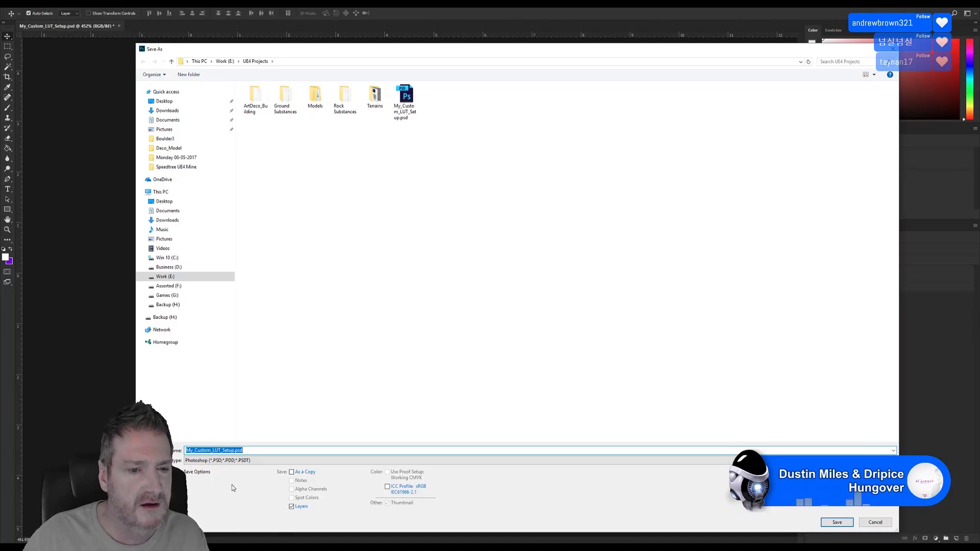
{"action": "left_click", "coordinate": [224, 460]}
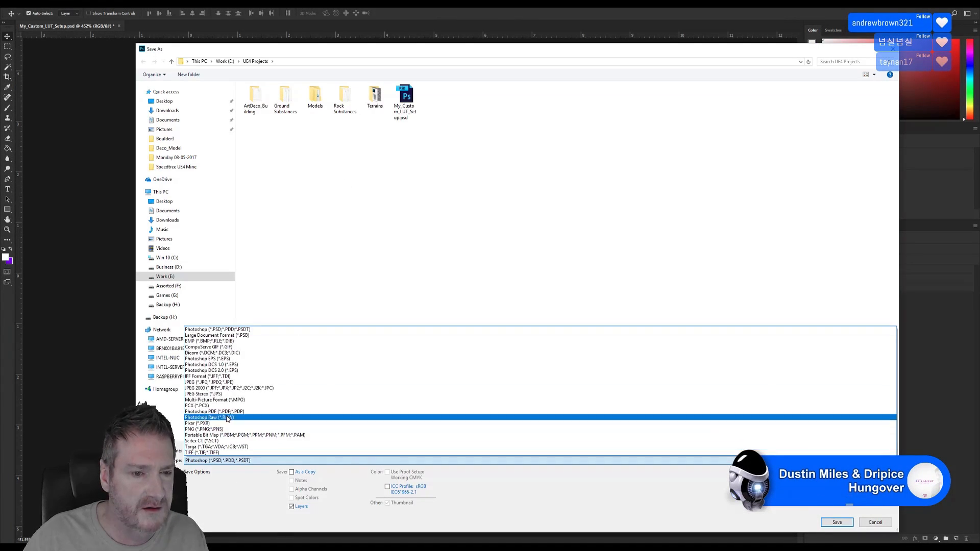
{"action": "left_click", "coordinate": [219, 429]}
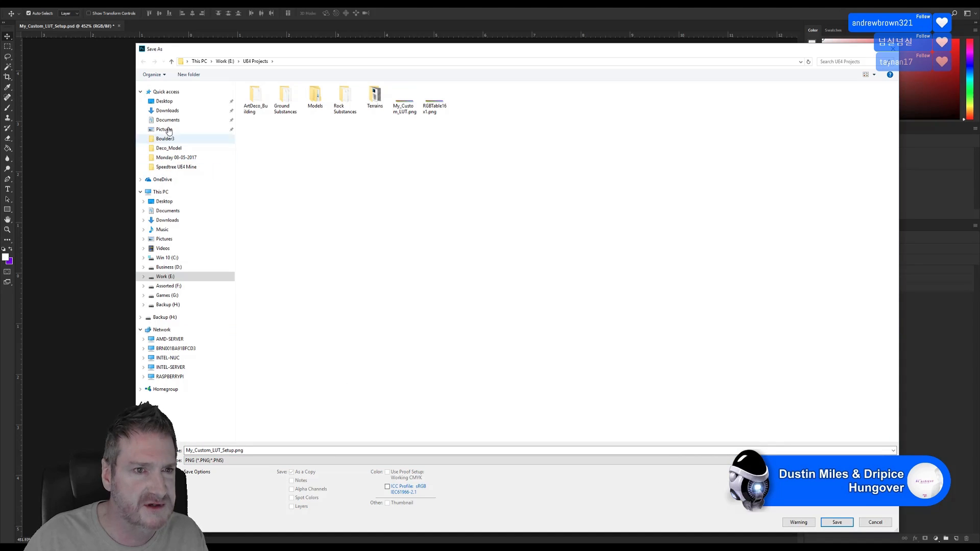
{"action": "left_click", "coordinate": [164, 102]}
{"action": "left_click", "coordinate": [835, 522]}
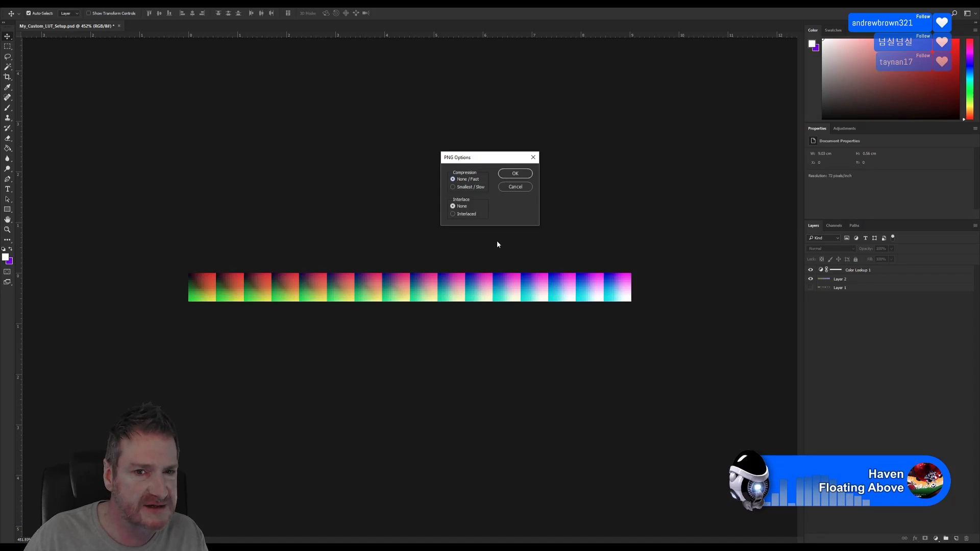
{"action": "left_click", "coordinate": [515, 186]}
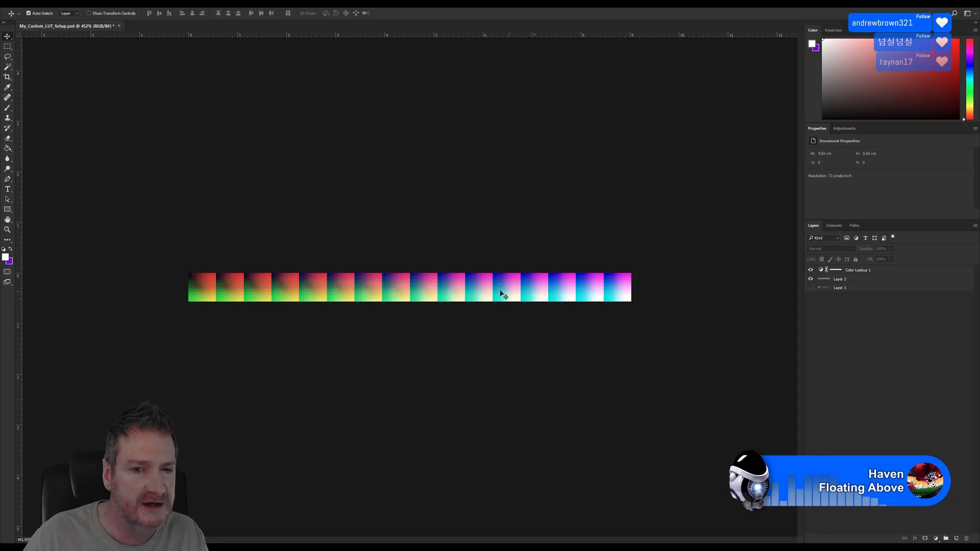
Return to Unreal Editor and list all placeable classes, scrolled down to Post Process Volume
{"action": "left_click", "coordinate": [269, 547]}
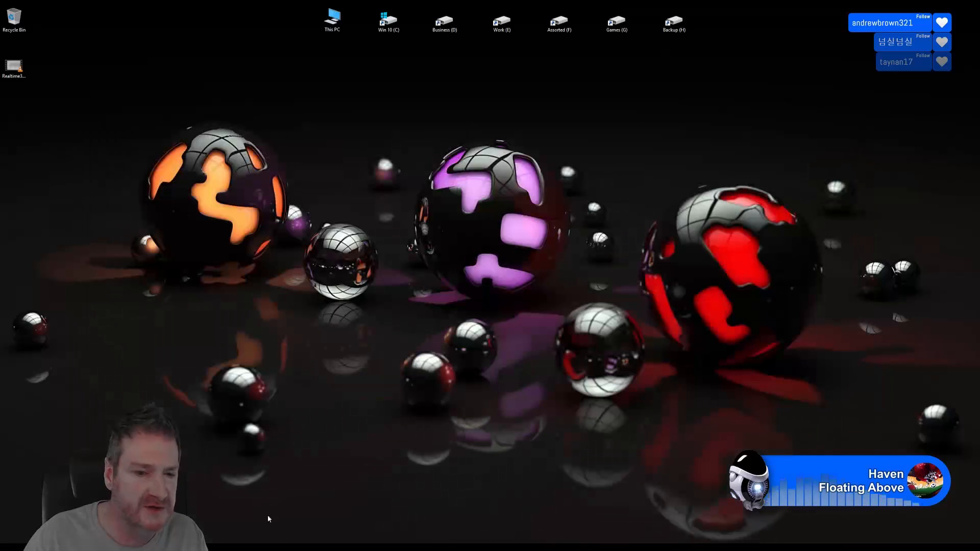
{"action": "left_click", "coordinate": [269, 547]}
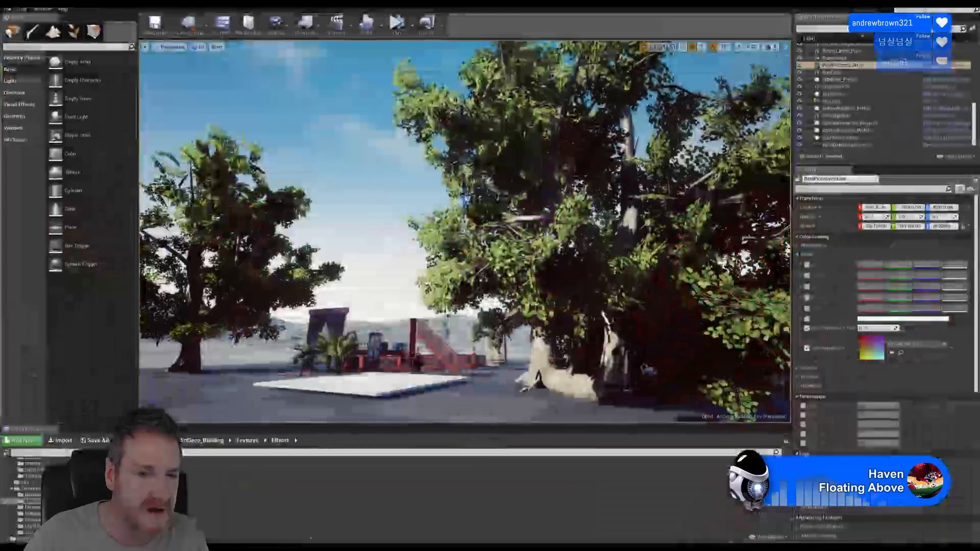
{"action": "left_click", "coordinate": [16, 139]}
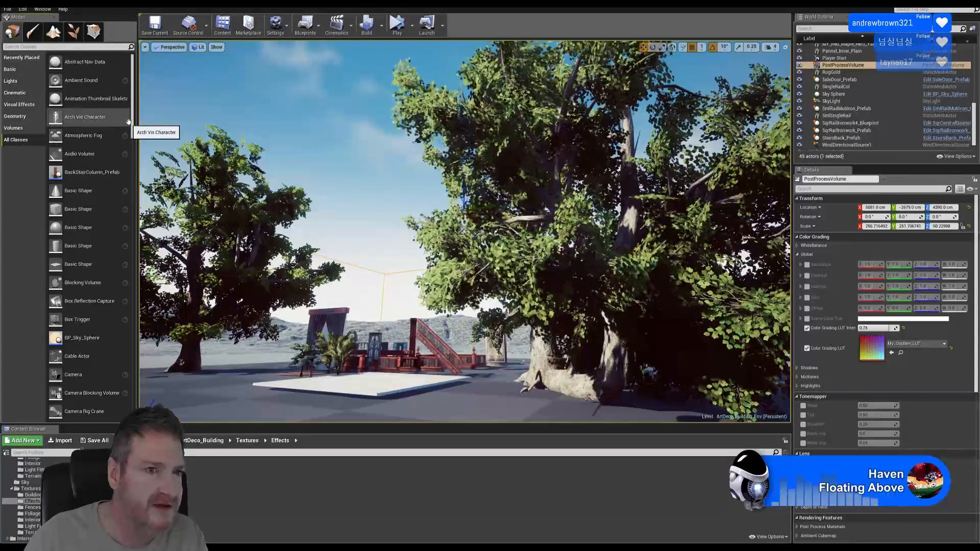
{"action": "left_click", "coordinate": [13, 127]}
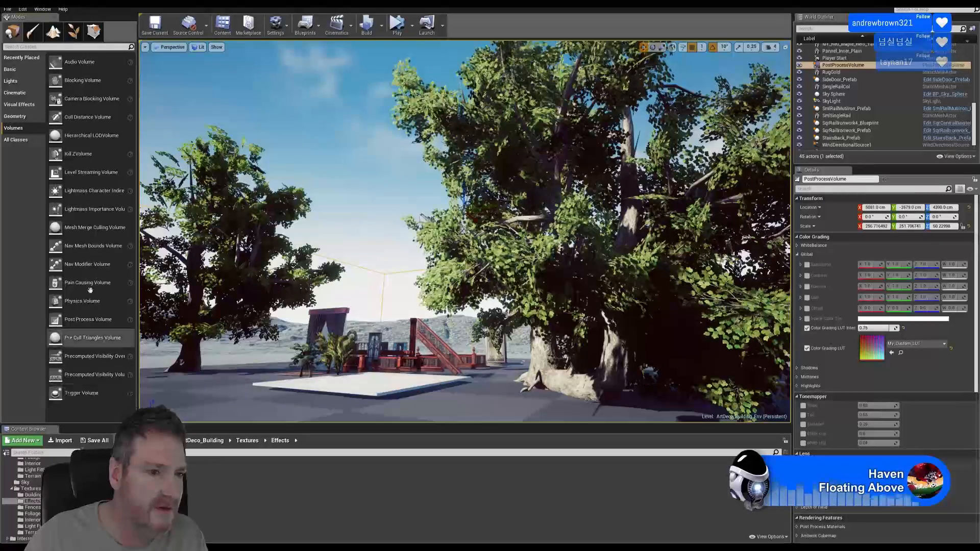
{"action": "left_click", "coordinate": [15, 140]}
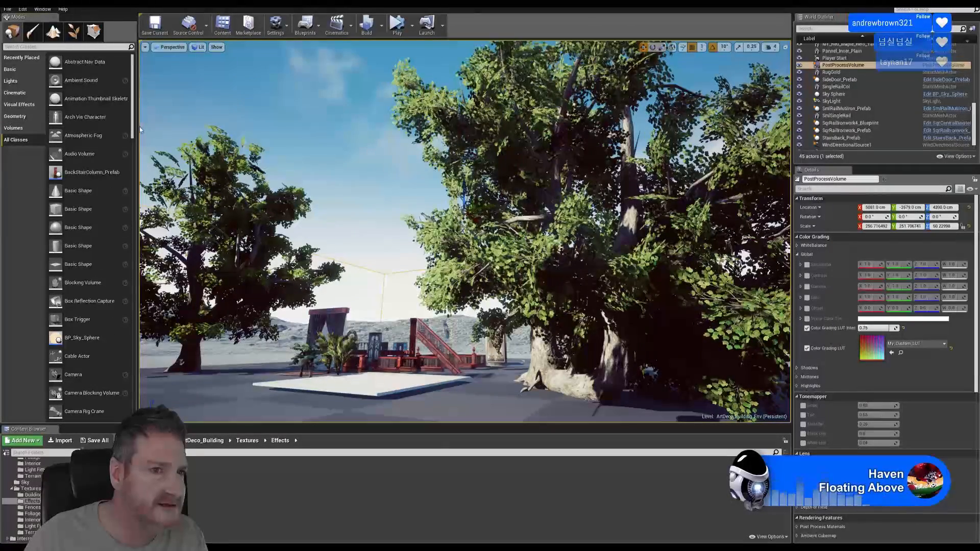
{"action": "left_click_drag", "start_coordinate": [133, 130], "coordinate": [128, 327]}
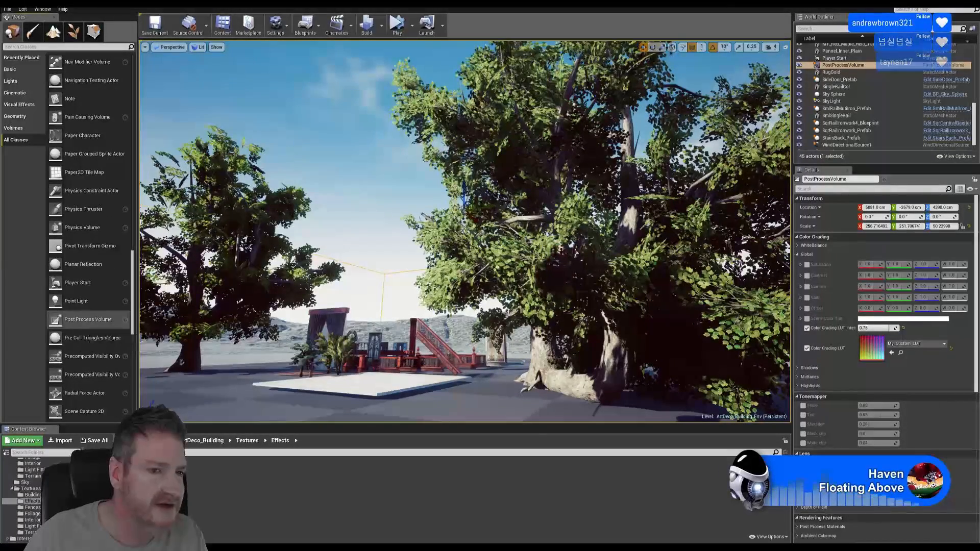
Look around the LUT-graded rocks, hills and big tree, selecting the PostProcessVolume actor
{"action": "right_click_drag", "start_coordinate": [392, 272], "coordinate": [656, 227]}
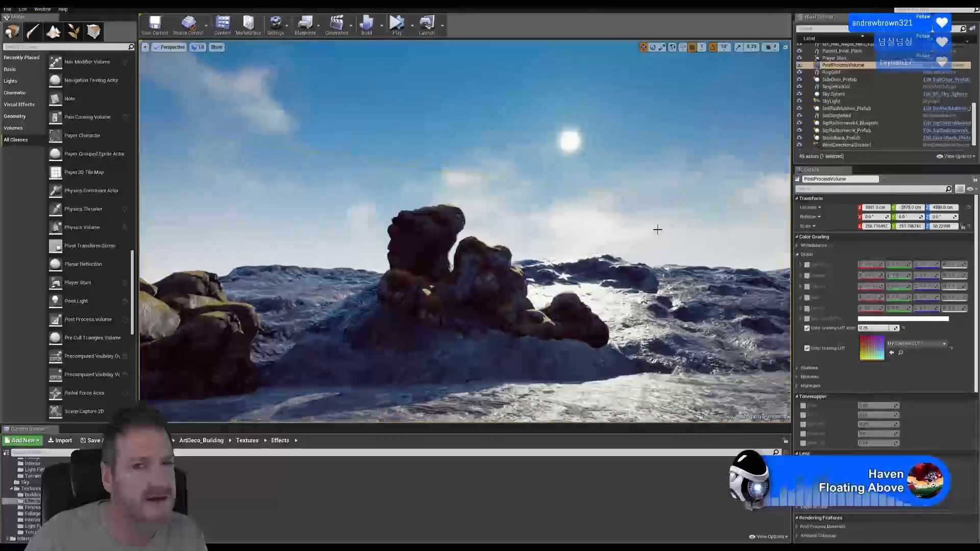
{"action": "right_click_drag", "start_coordinate": [536, 185], "coordinate": [245, 210]}
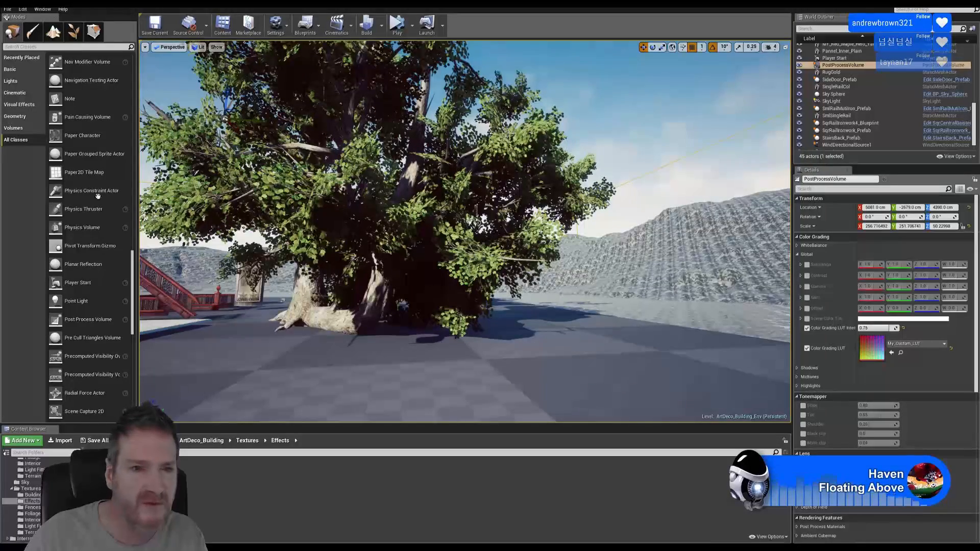
{"action": "left_click", "coordinate": [840, 66]}
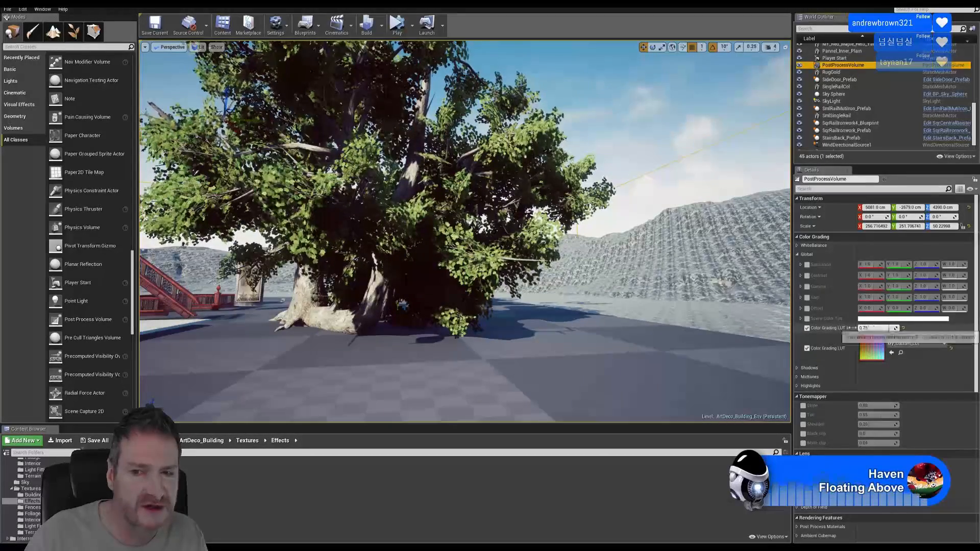
{"action": "right_click_drag", "start_coordinate": [465, 230], "coordinate": [224, 215]}
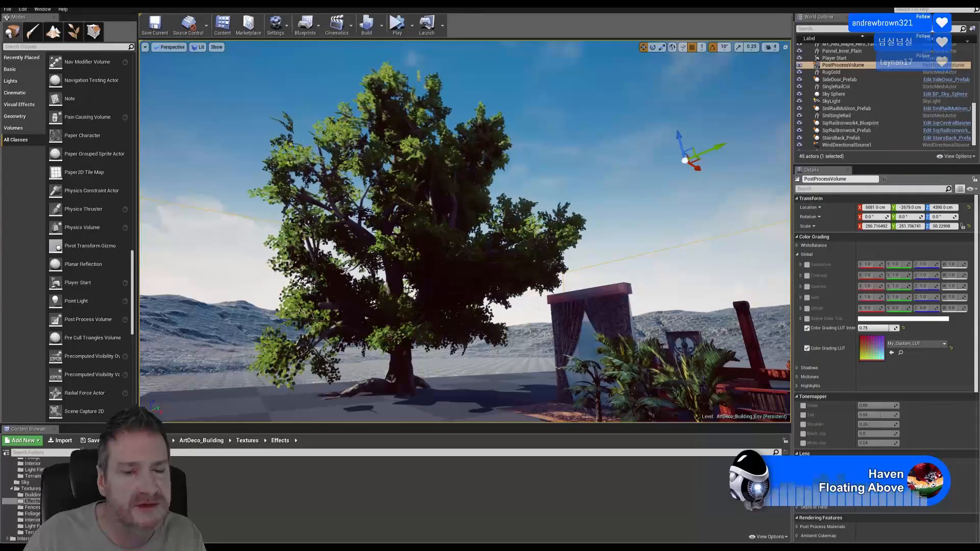
Switch to Photoshop and step backward twice to undo the crop
{"action": "key", "text": "super+d"}
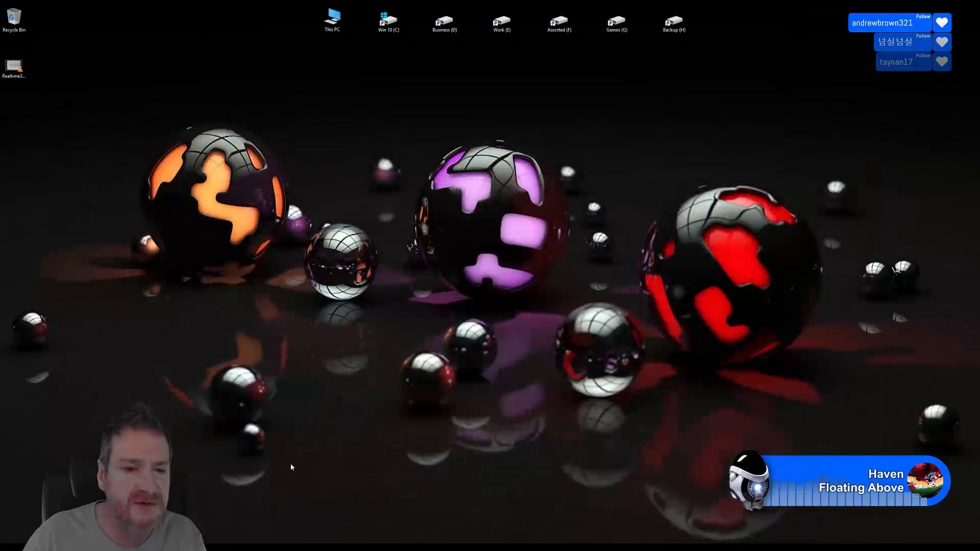
{"action": "key", "text": "alt+Tab"}
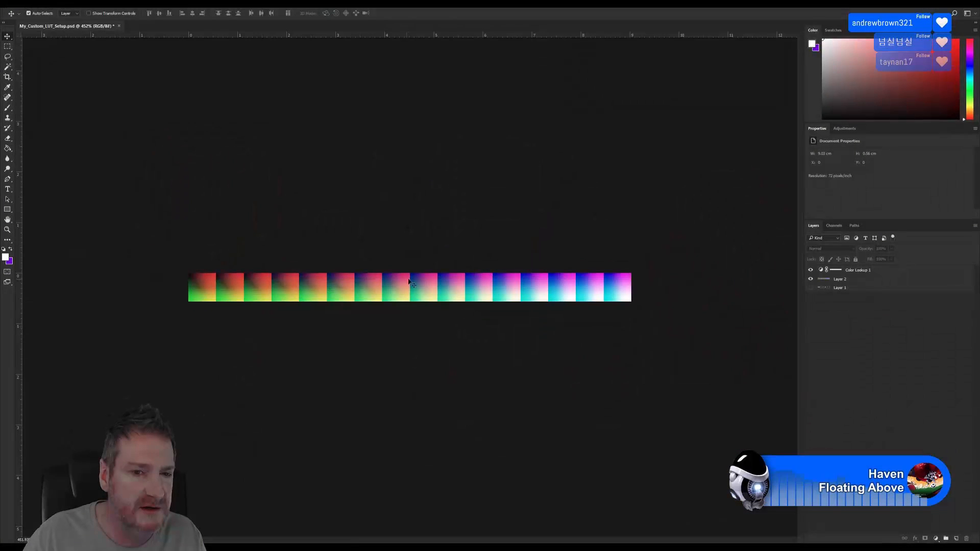
{"action": "left_click", "coordinate": [31, 5]}
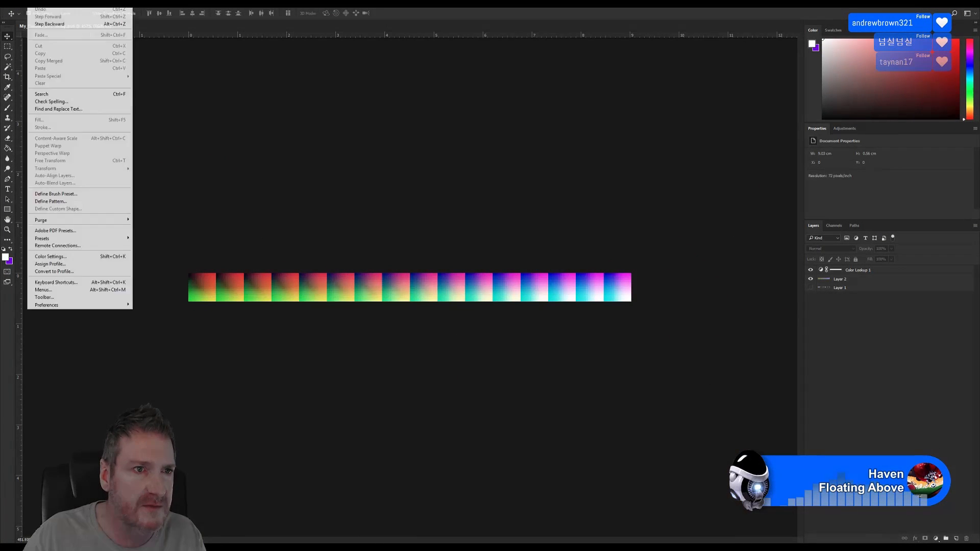
{"action": "left_click", "coordinate": [48, 25]}
Make Layer 1's tree scene visible again and zoom out to 120%
{"action": "left_click", "coordinate": [809, 289]}
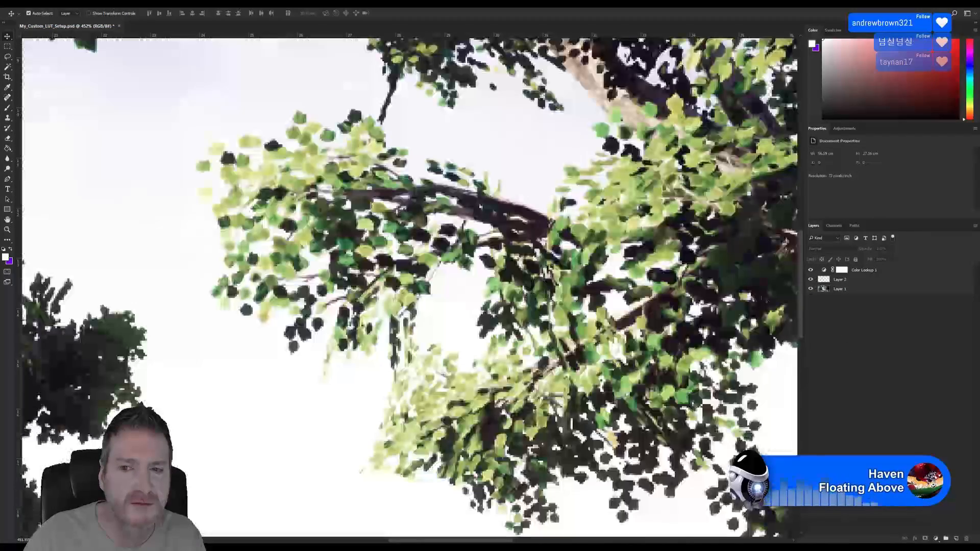
{"action": "scroll", "coordinate": [363, 332], "scroll_direction": "down", "scroll_amount": 6, "text": "alt"}
{"action": "scroll", "coordinate": [363, 332], "scroll_direction": "down", "scroll_amount": 2, "text": "alt"}
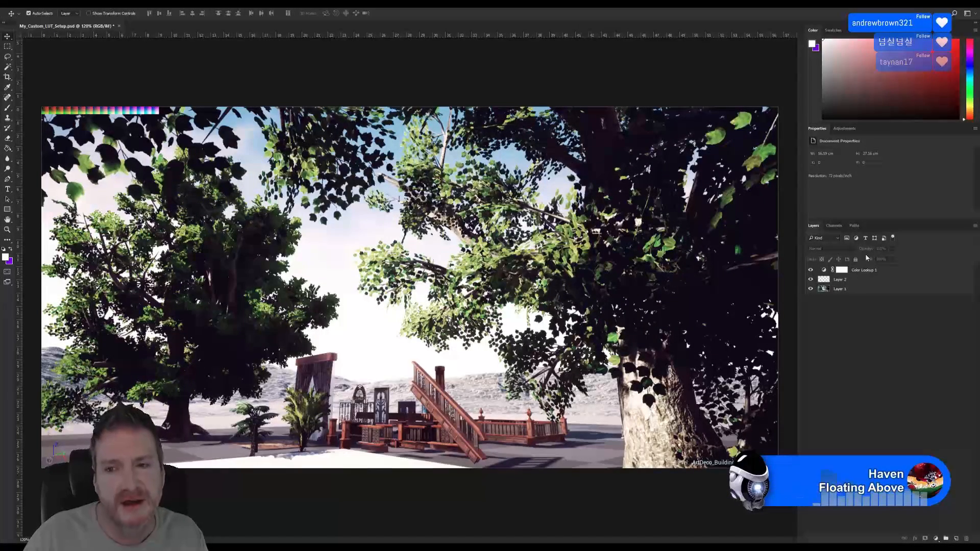
Check the Color Lookup 1 layer's 3DLUT File list without changing it
{"action": "left_click", "coordinate": [864, 272]}
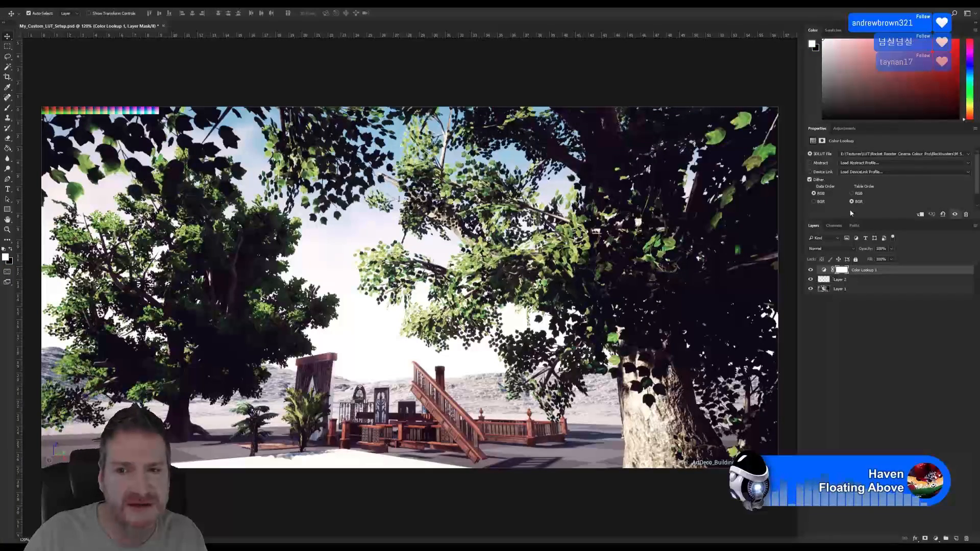
{"action": "left_click", "coordinate": [860, 154]}
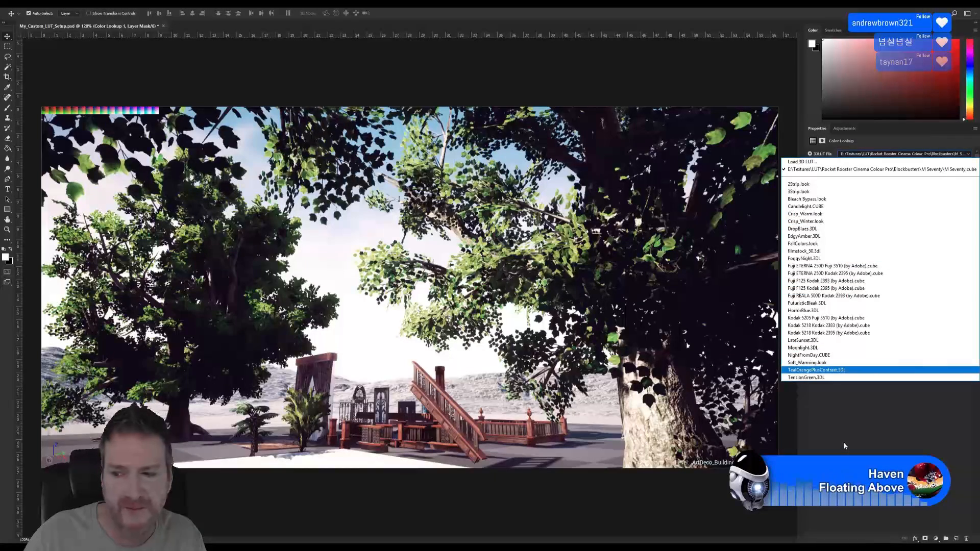
{"action": "key", "text": "Escape"}
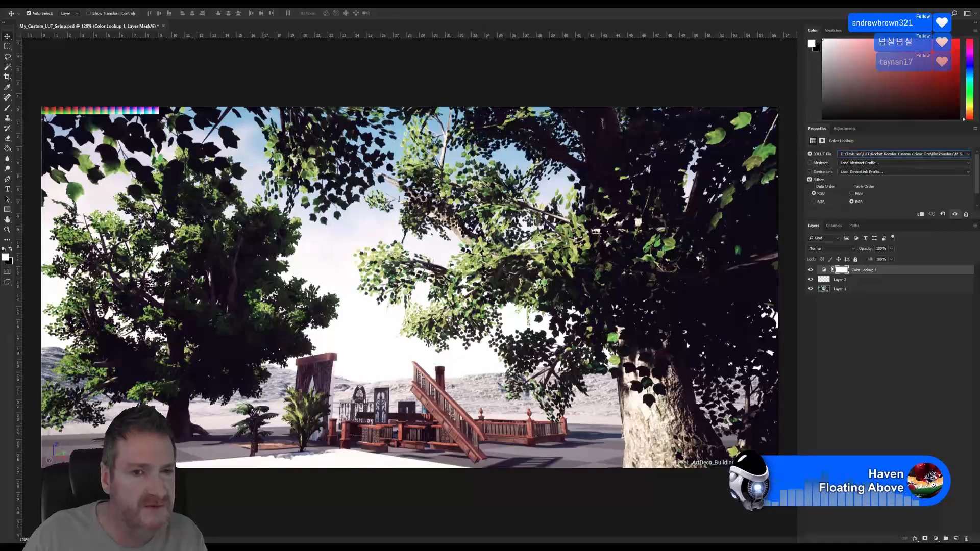
Browse Image > Adjustments without applying anything, then minimise Photoshop
{"action": "left_click", "coordinate": [54, 4]}
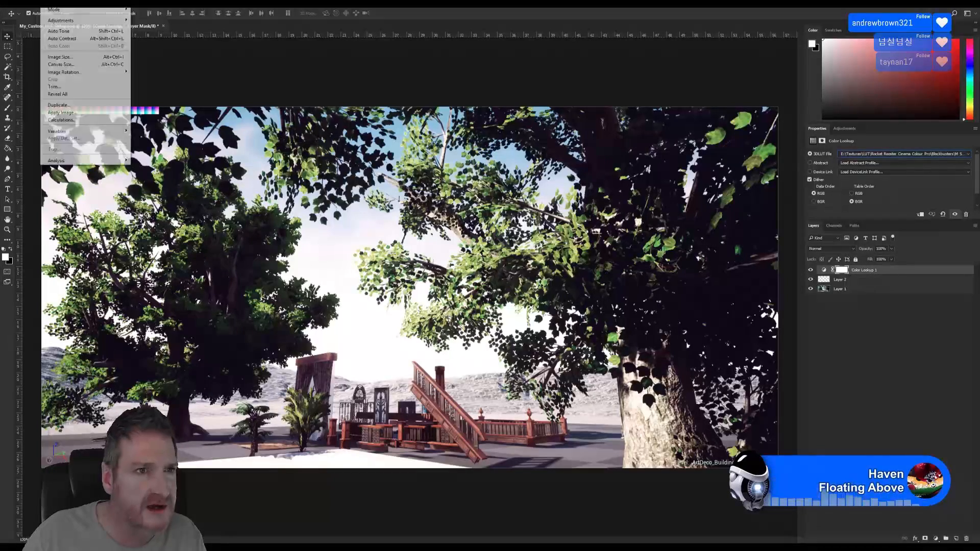
{"action": "mouse_move", "coordinate": [61, 21]}
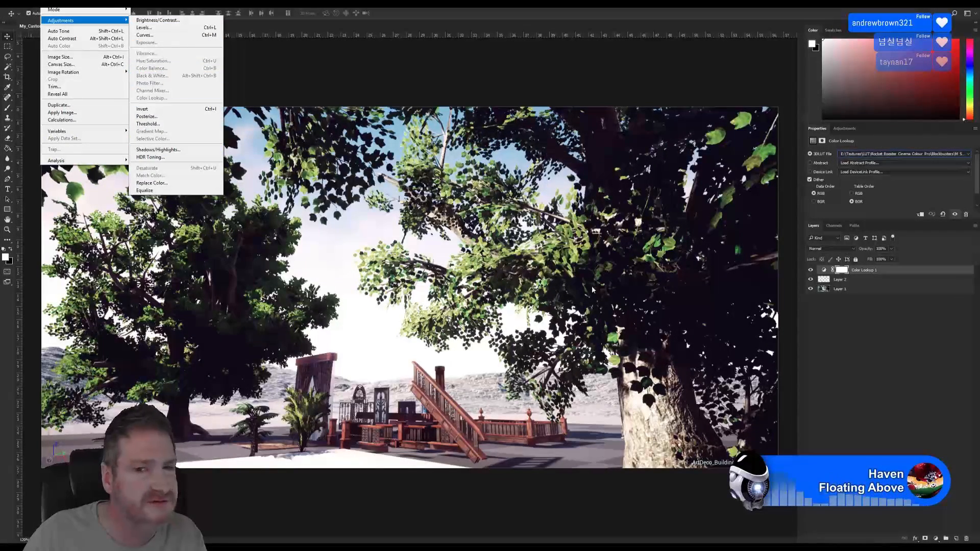
{"action": "left_click", "coordinate": [890, 383]}
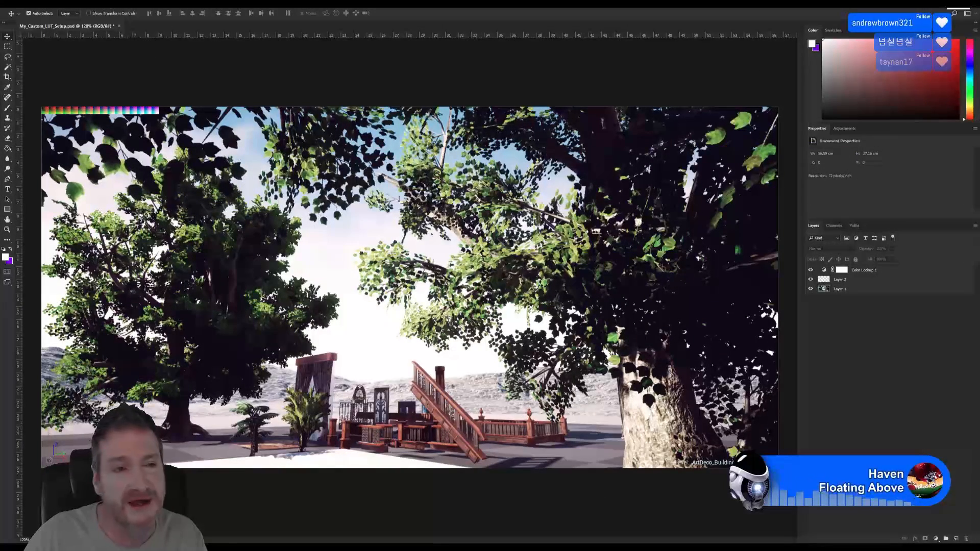
{"action": "key", "text": "super+d"}
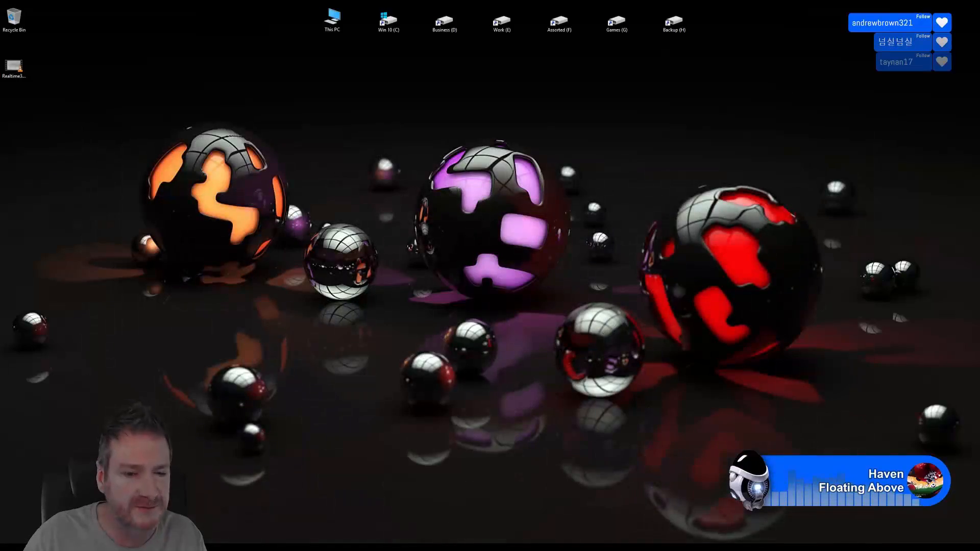
Bring Unreal Editor up briefly to view the graded scene, then minimise it
{"action": "key", "text": "alt+Tab"}
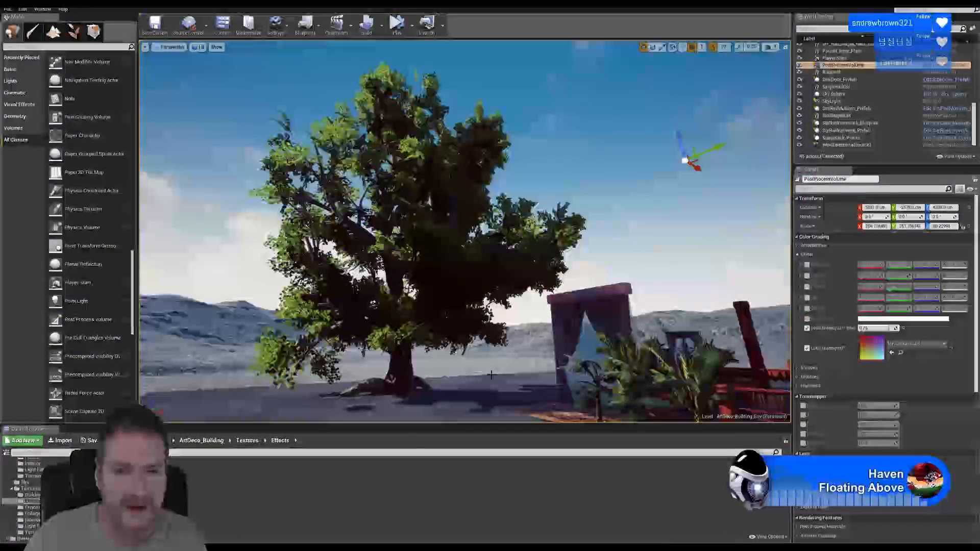
{"action": "left_click", "coordinate": [949, 6]}
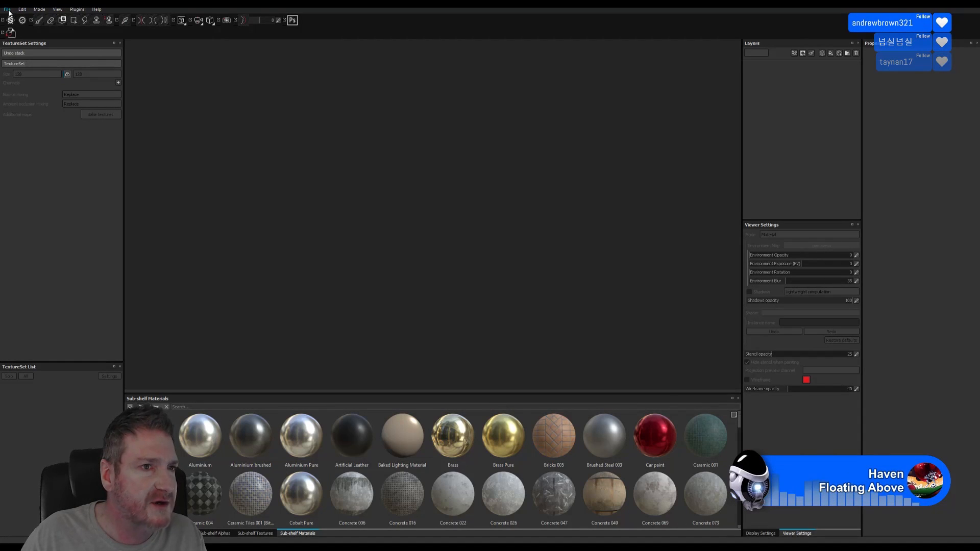
Create a new project using Exports/Boulder2/Boulder2_Low.FBX as the mesh
{"action": "left_click", "coordinate": [7, 9]}
{"action": "left_click", "coordinate": [13, 18]}
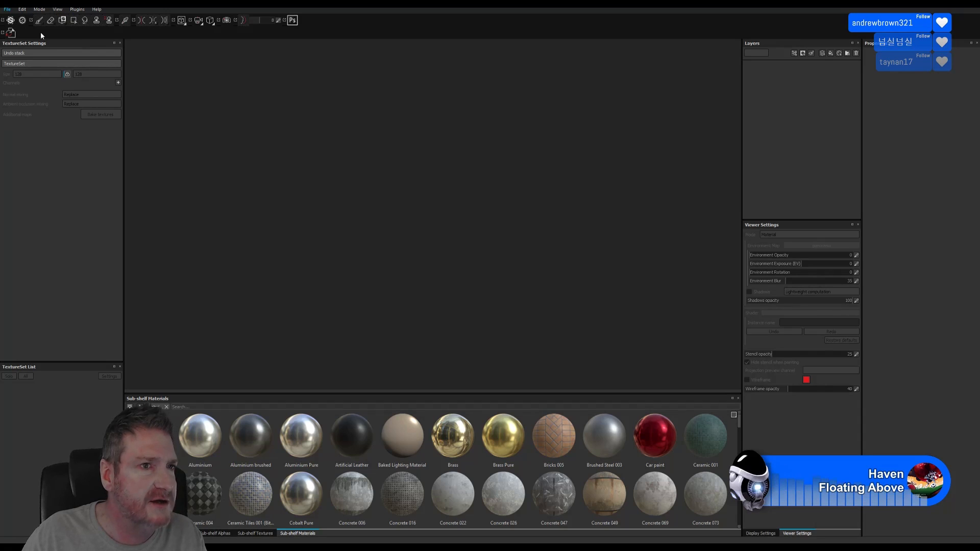
{"action": "left_click", "coordinate": [560, 200]}
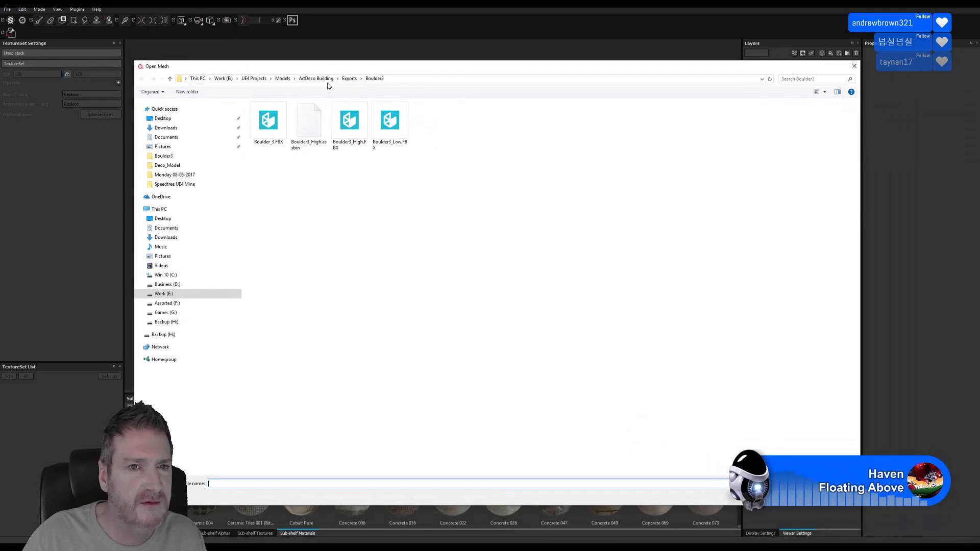
{"action": "left_click", "coordinate": [350, 80]}
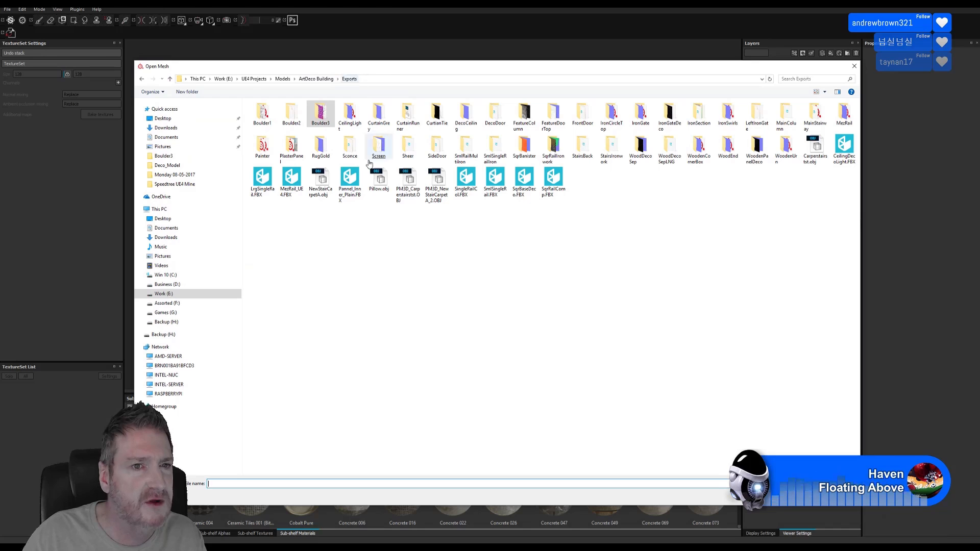
{"action": "double_click", "coordinate": [291, 117]}
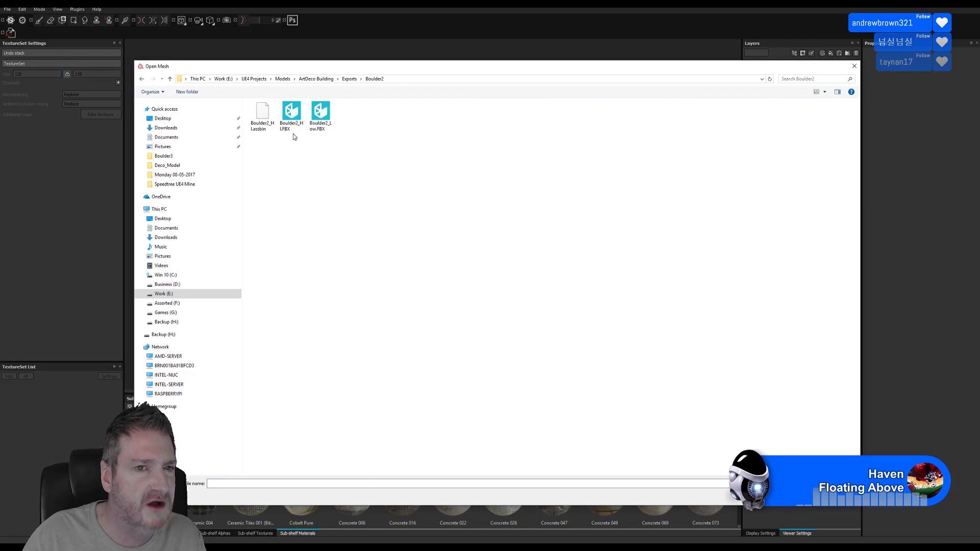
{"action": "double_click", "coordinate": [320, 116]}
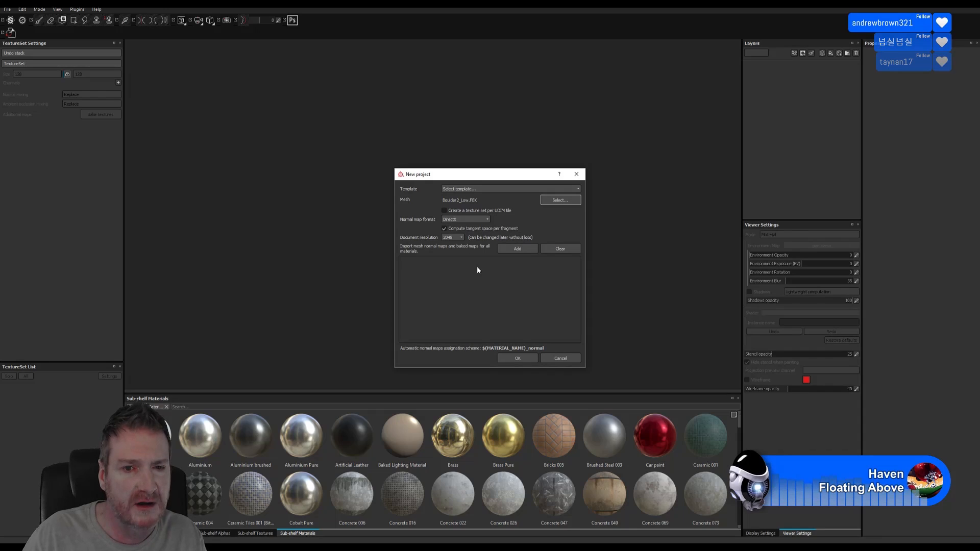
{"action": "left_click", "coordinate": [516, 360]}
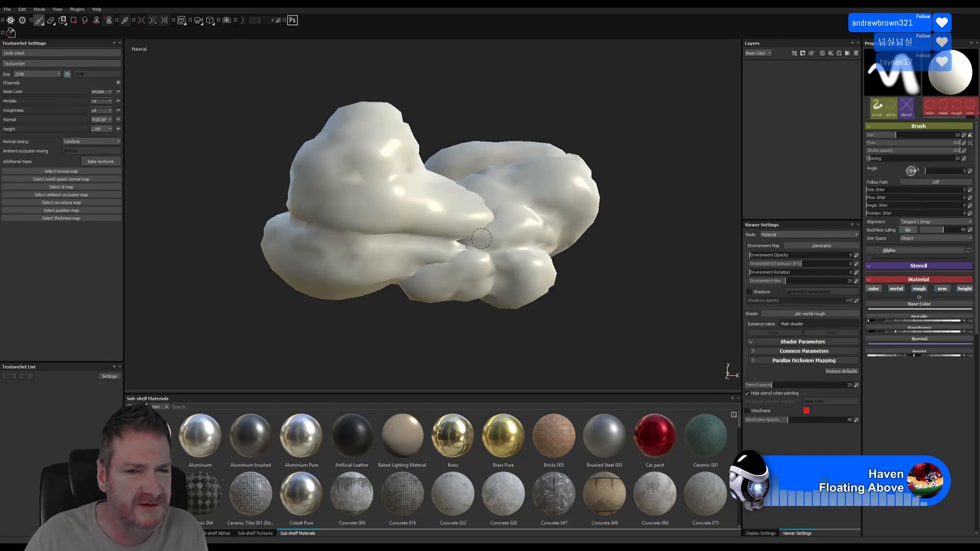
Open the baking settings and add Boulder2_HI.FBX as the high definition mesh
{"action": "mouse_move", "coordinate": [585, 282]}
{"action": "left_mouse_down", "text": "alt"}
{"action": "mouse_move", "coordinate": [500, 328]}
{"action": "mouse_move", "coordinate": [729, 368]}
{"action": "mouse_move", "coordinate": [820, 282]}
{"action": "mouse_move", "coordinate": [557, 291]}
{"action": "left_mouse_up", "text": "alt"}
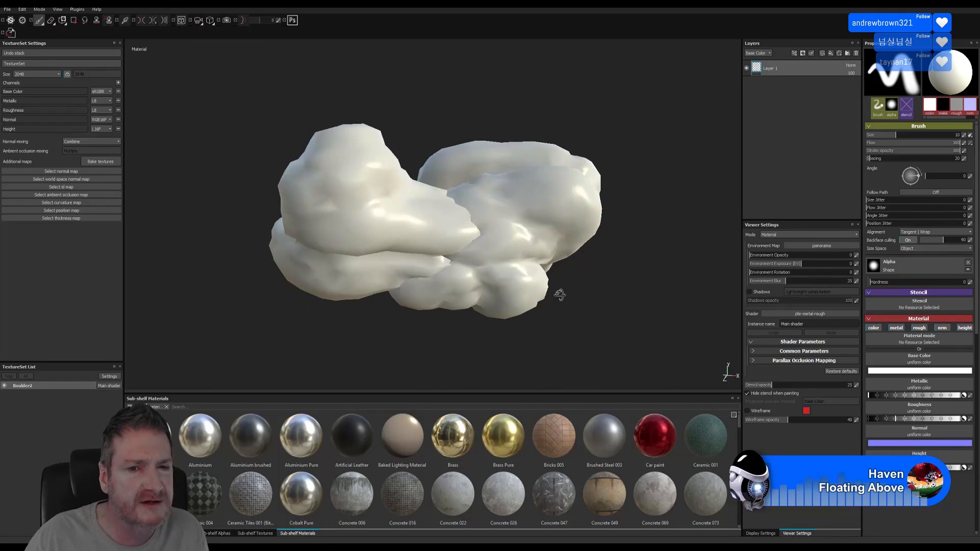
{"action": "left_click", "coordinate": [103, 161]}
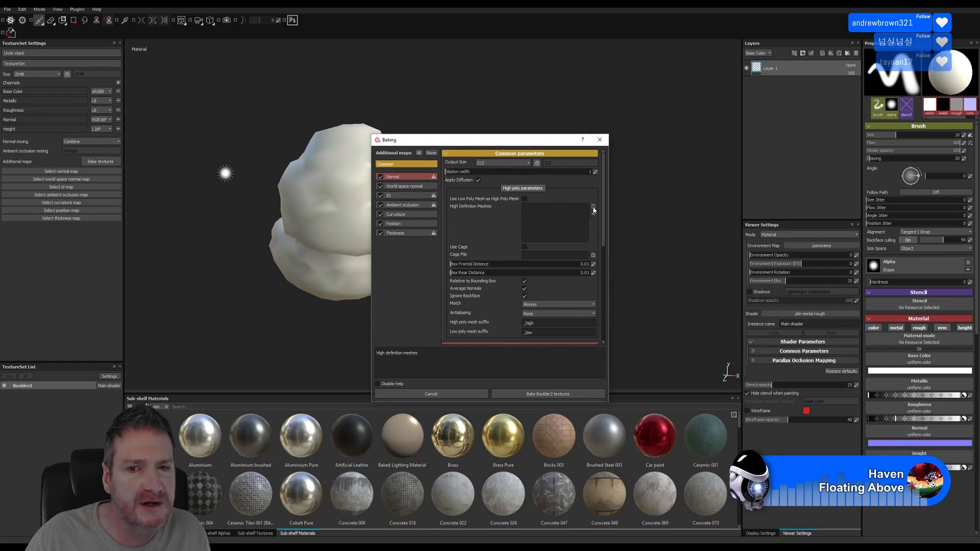
{"action": "left_click", "coordinate": [594, 209]}
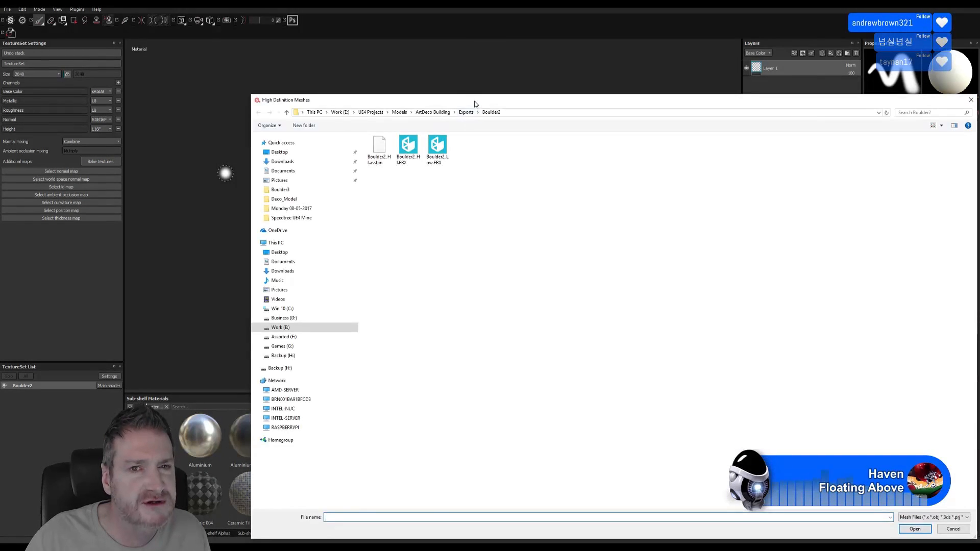
{"action": "left_click_drag", "start_coordinate": [474, 104], "coordinate": [400, 55]}
{"action": "double_click", "coordinate": [333, 98]}
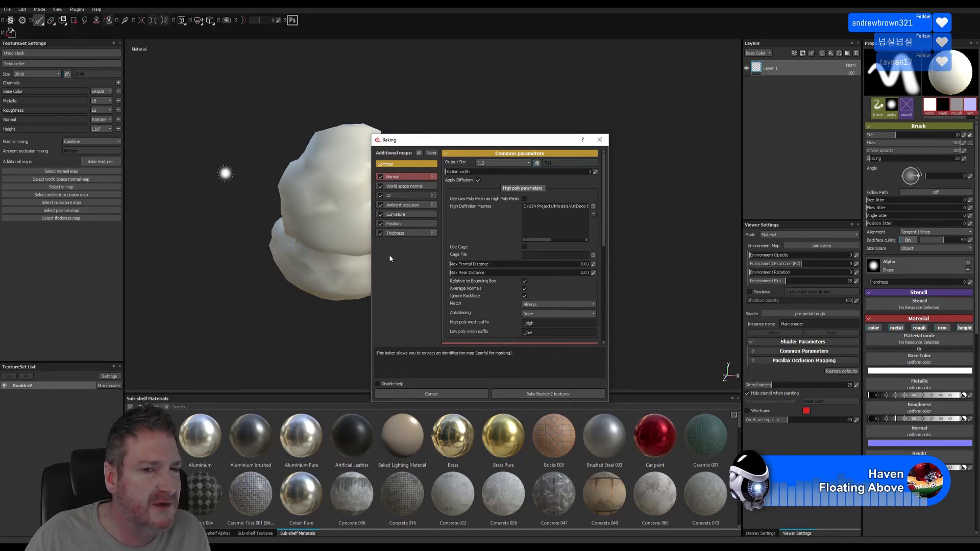
Bake the Boulder2 textures and orbit the boulder to inspect the baked detail
{"action": "left_click", "coordinate": [540, 395]}
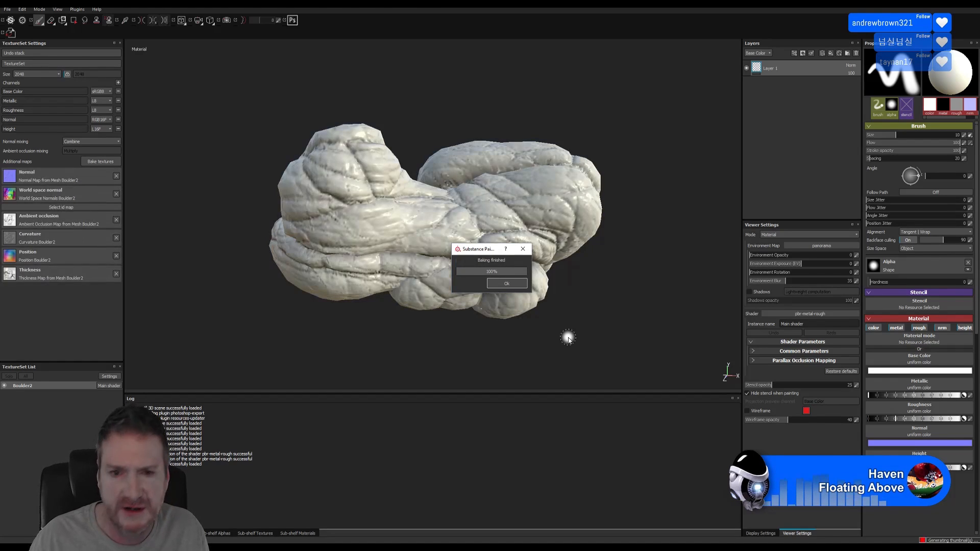
{"action": "left_click_drag", "start_coordinate": [346, 328], "coordinate": [711, 319], "text": "alt"}
{"action": "mouse_move", "coordinate": [416, 310]}
{"action": "left_mouse_down", "text": "alt"}
{"action": "mouse_move", "coordinate": [446, 345]}
{"action": "mouse_move", "coordinate": [446, 322]}
{"action": "mouse_move", "coordinate": [334, 335]}
{"action": "mouse_move", "coordinate": [531, 339]}
{"action": "mouse_move", "coordinate": [450, 314]}
{"action": "mouse_move", "coordinate": [444, 289]}
{"action": "mouse_move", "coordinate": [429, 286]}
{"action": "left_mouse_up", "text": "alt"}
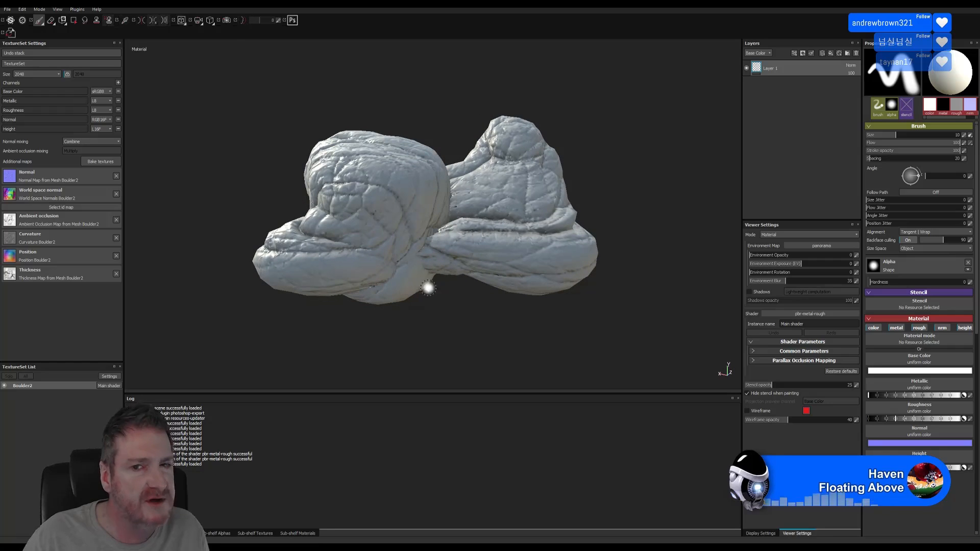
Glance at the smart materials list, then switch the bottom shelf to Materials
{"action": "left_click", "coordinate": [839, 53]}
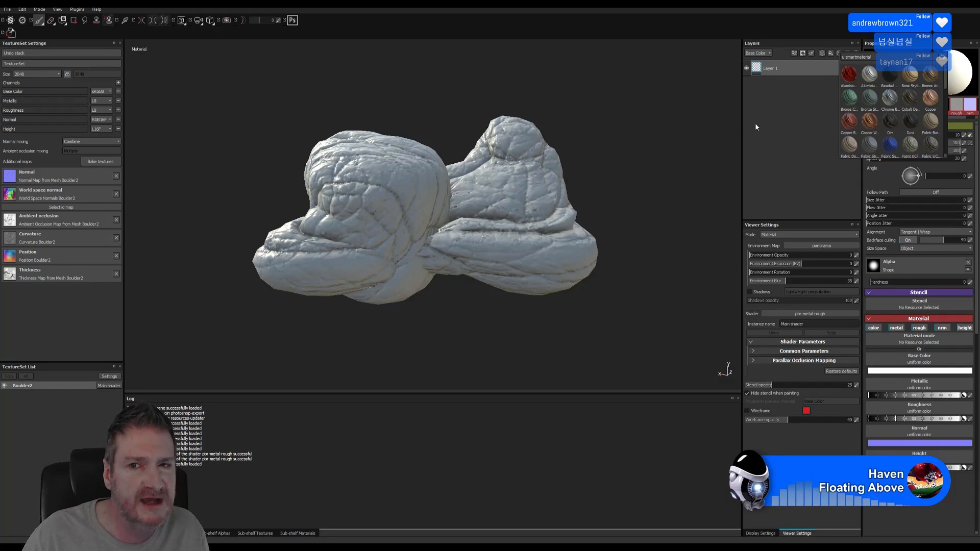
{"action": "left_click", "coordinate": [779, 125]}
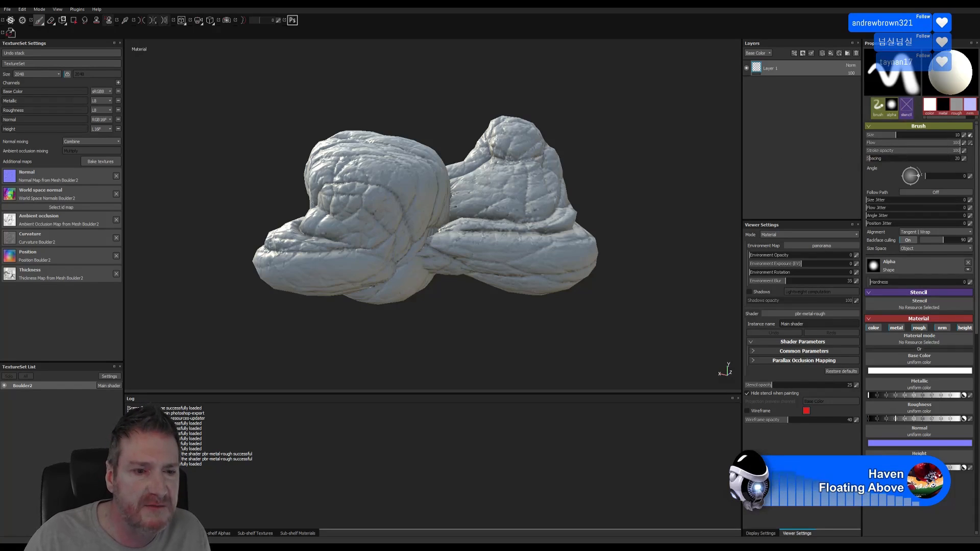
{"action": "left_click", "coordinate": [297, 533]}
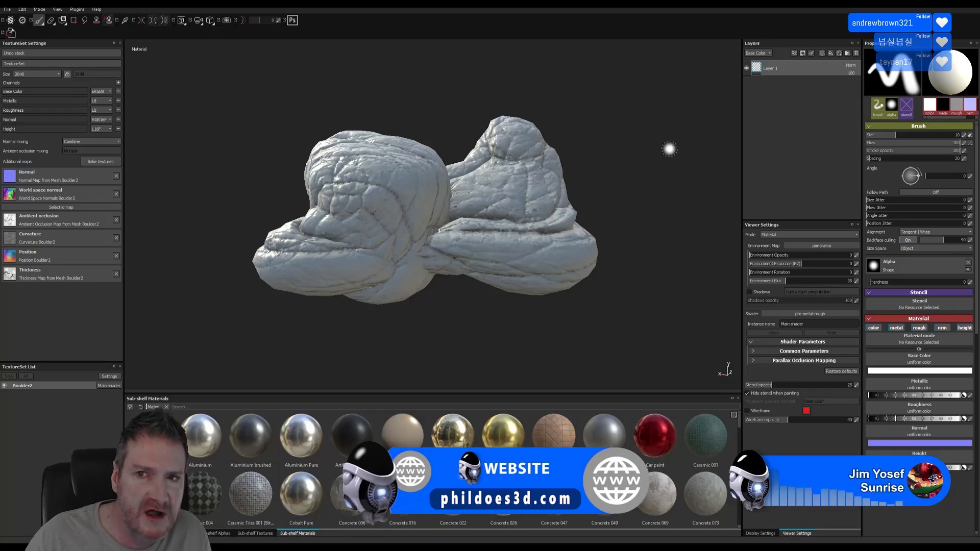
{"action": "right_click", "coordinate": [808, 89]}
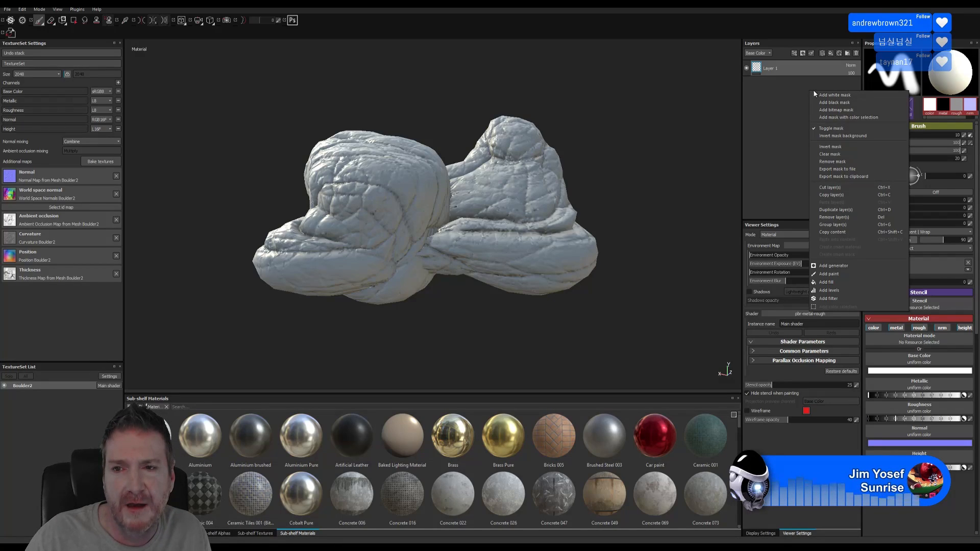
{"action": "left_click", "coordinate": [793, 97]}
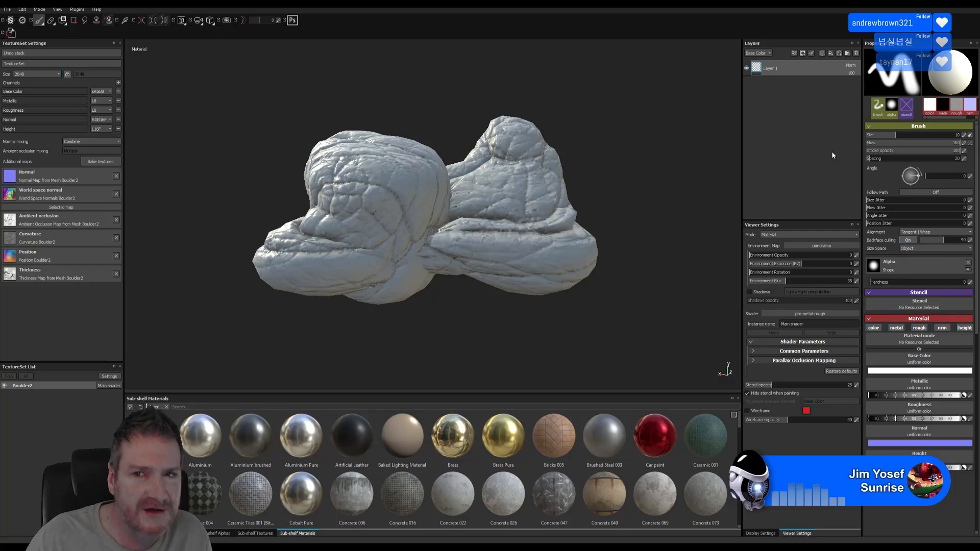
{"action": "left_click", "coordinate": [847, 53]}
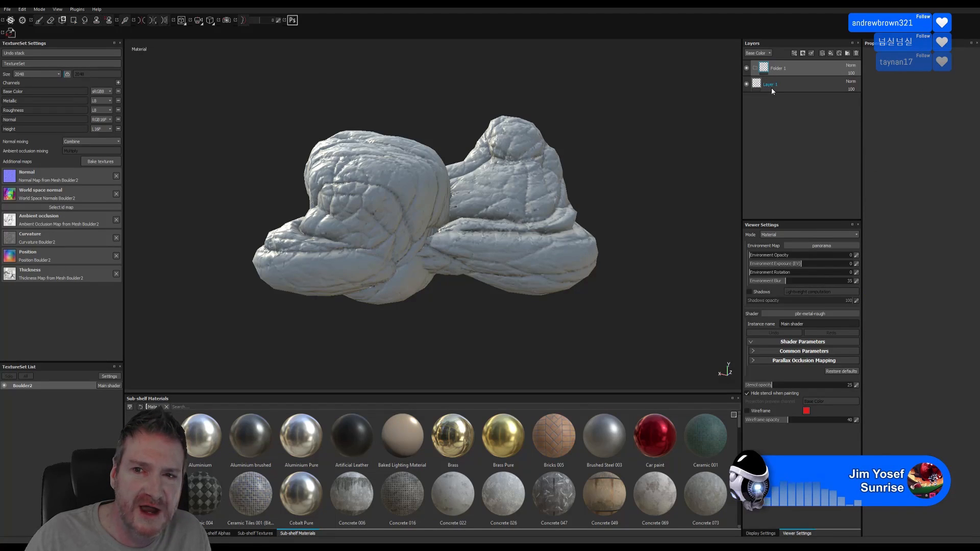
{"action": "right_click", "coordinate": [788, 67]}
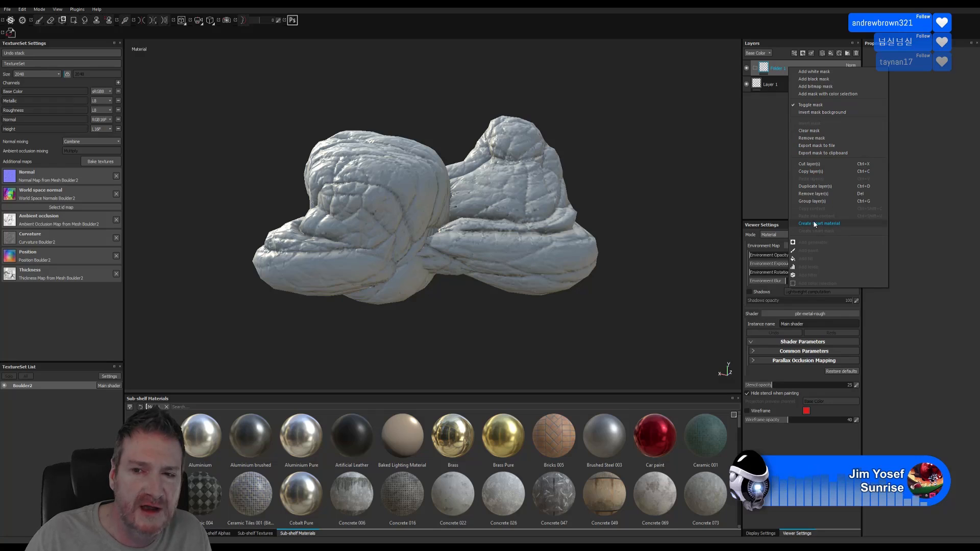
{"action": "left_click", "coordinate": [764, 145]}
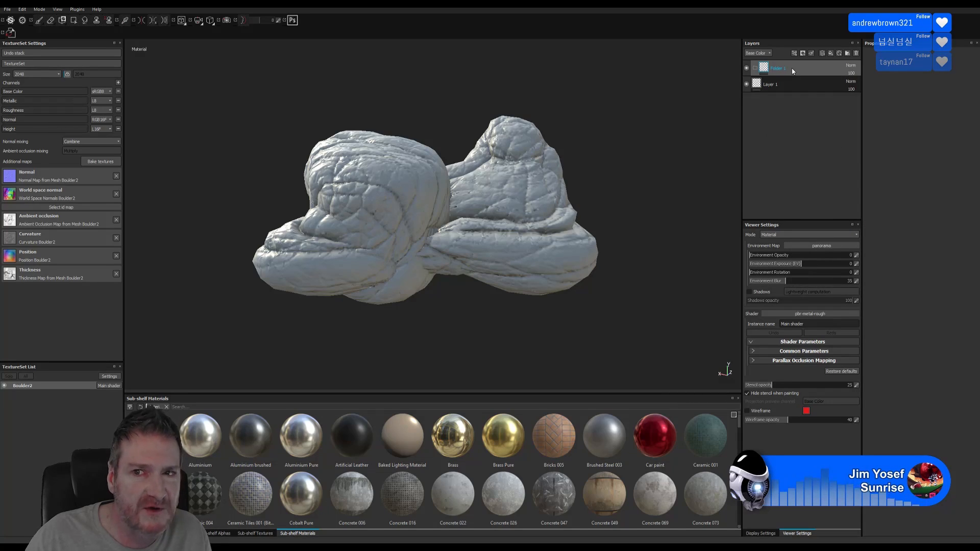
{"action": "right_click", "coordinate": [792, 69]}
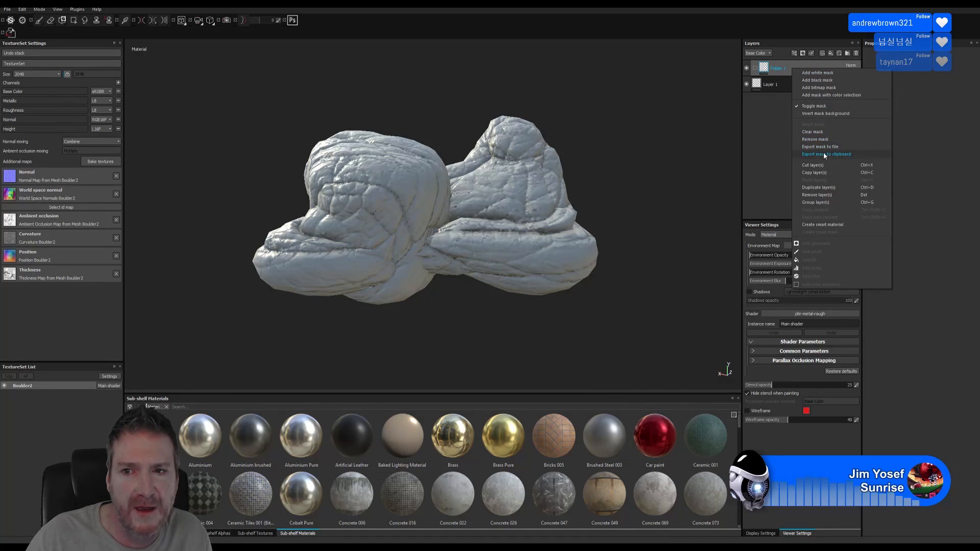
{"action": "left_click", "coordinate": [827, 195]}
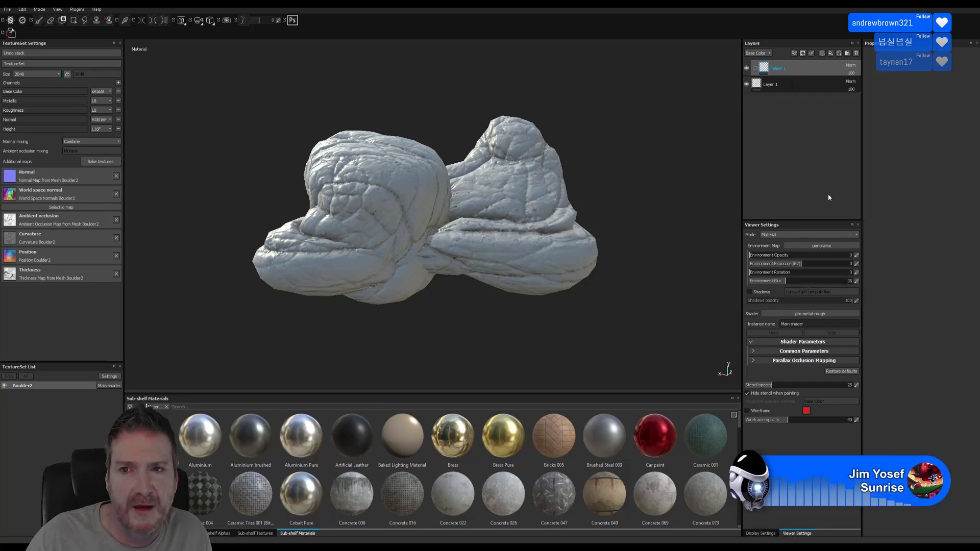
Apply the My_Rocks smart material to the boulder from the smart material picker
{"action": "left_click", "coordinate": [838, 53]}
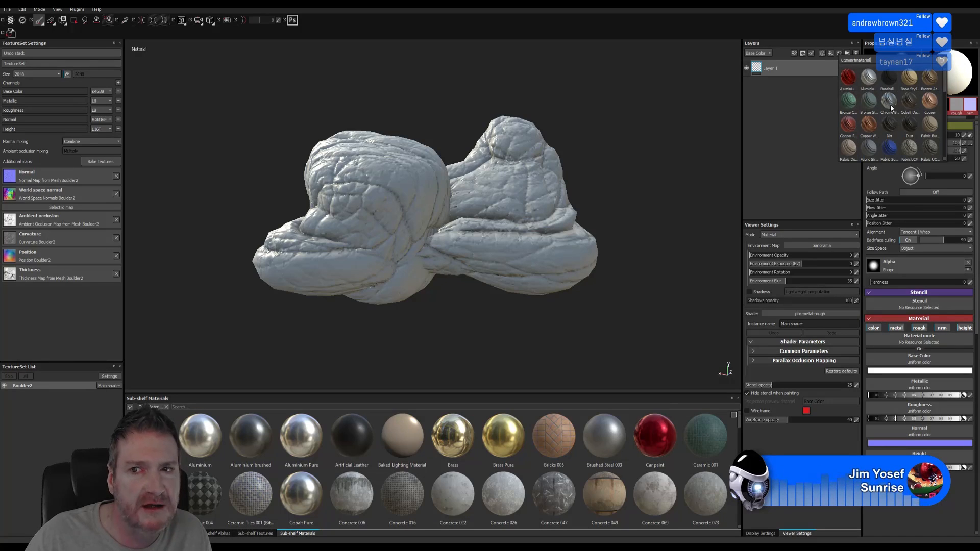
{"action": "scroll", "coordinate": [898, 108], "scroll_direction": "down", "scroll_amount": 3}
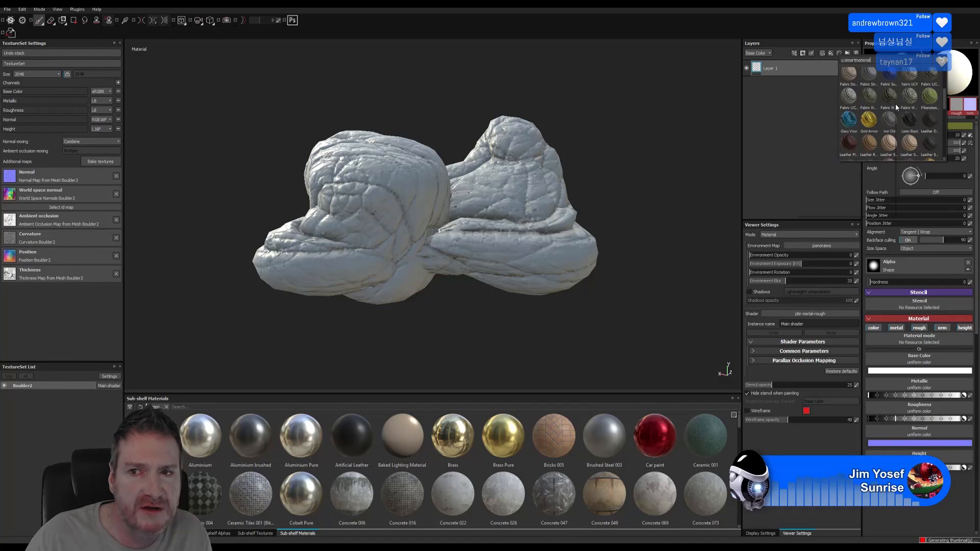
{"action": "scroll", "coordinate": [895, 104], "scroll_direction": "down", "scroll_amount": 3}
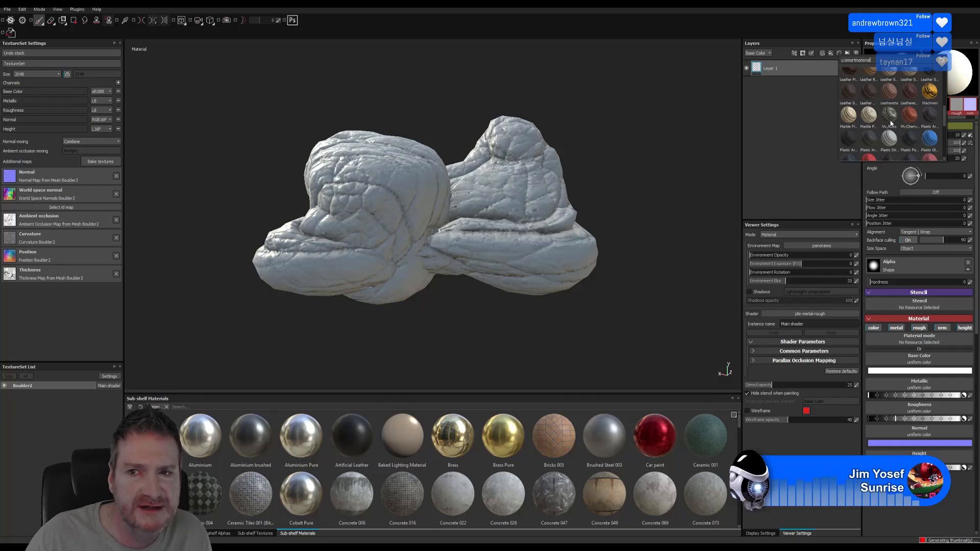
{"action": "mouse_move", "coordinate": [890, 122]}
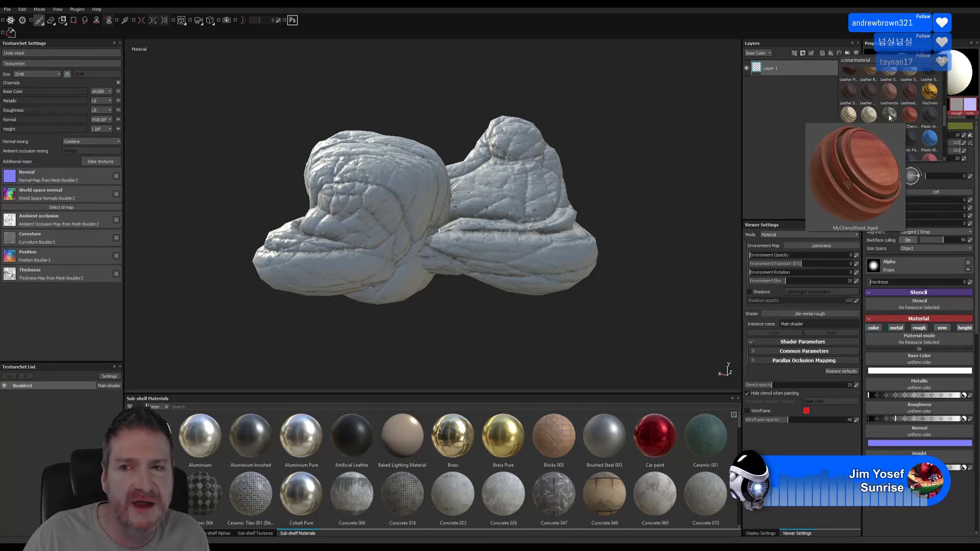
{"action": "left_click", "coordinate": [888, 115]}
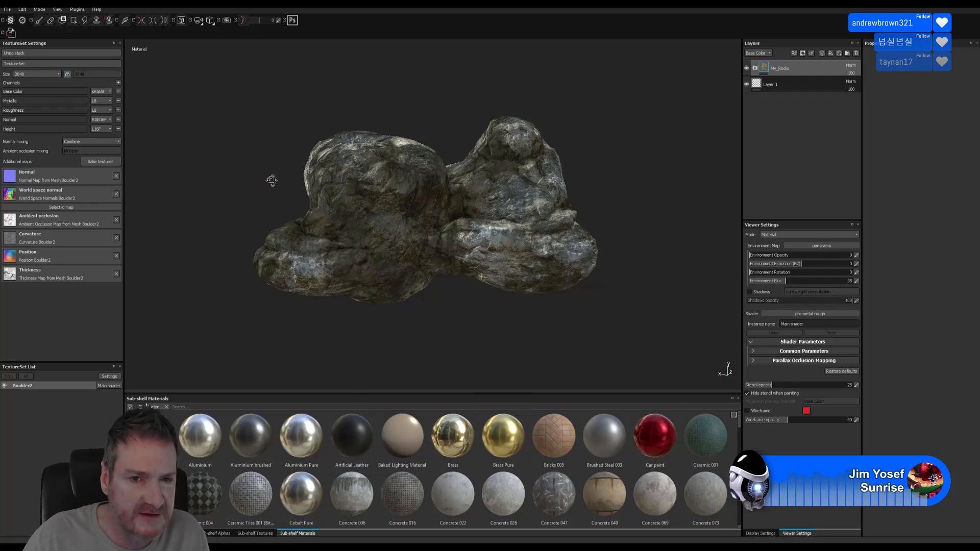
Expand My_Rocks to reveal Moss Rock, MG Dirt and Rock 012, orbiting the boulder
{"action": "left_click_drag", "start_coordinate": [271, 182], "coordinate": [658, 153], "text": "alt"}
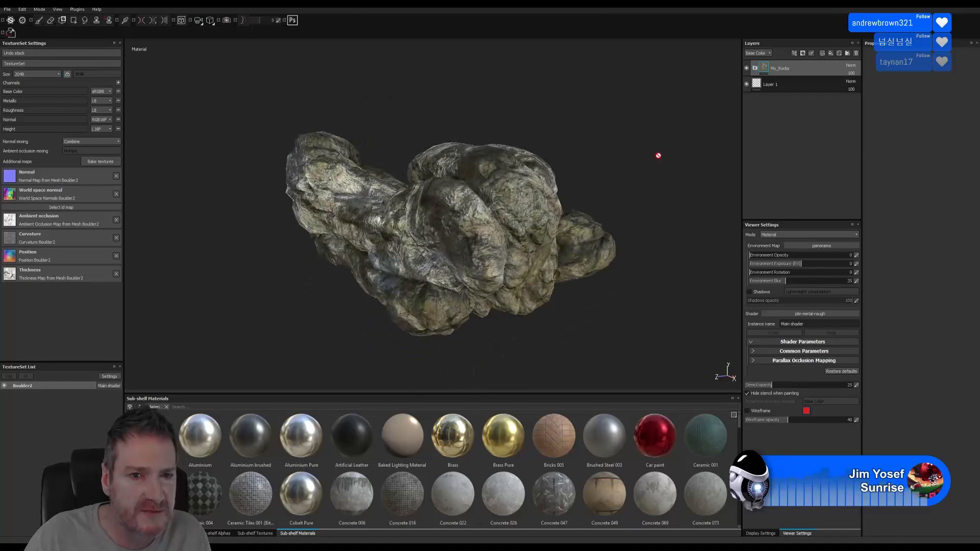
{"action": "left_click", "coordinate": [755, 68]}
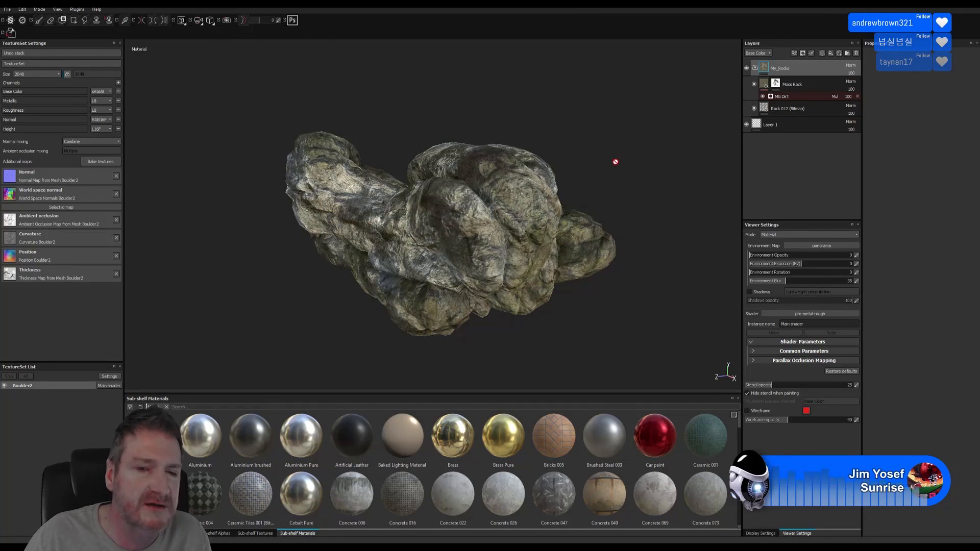
{"action": "left_click_drag", "start_coordinate": [615, 161], "coordinate": [653, 278], "text": "alt"}
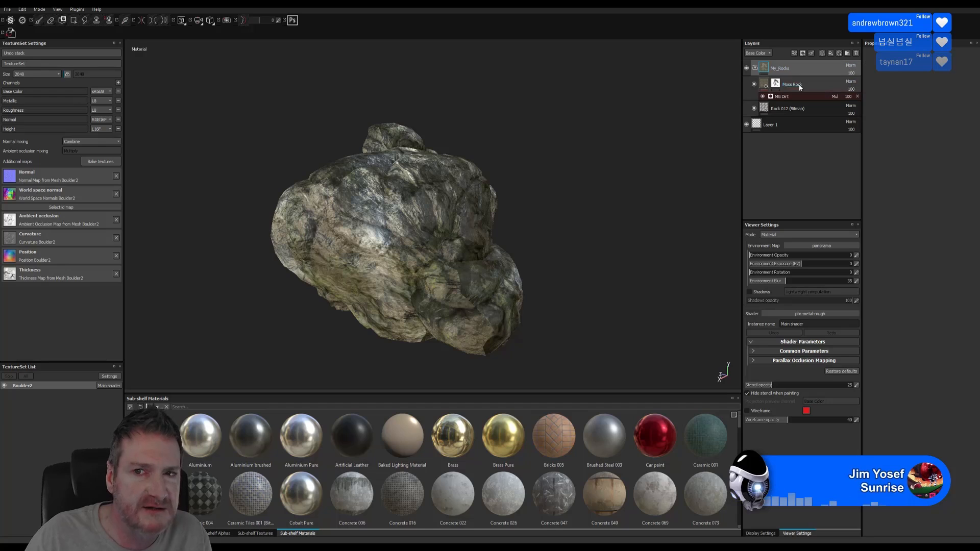
{"action": "left_click_drag", "start_coordinate": [584, 249], "coordinate": [481, 262], "text": "alt"}
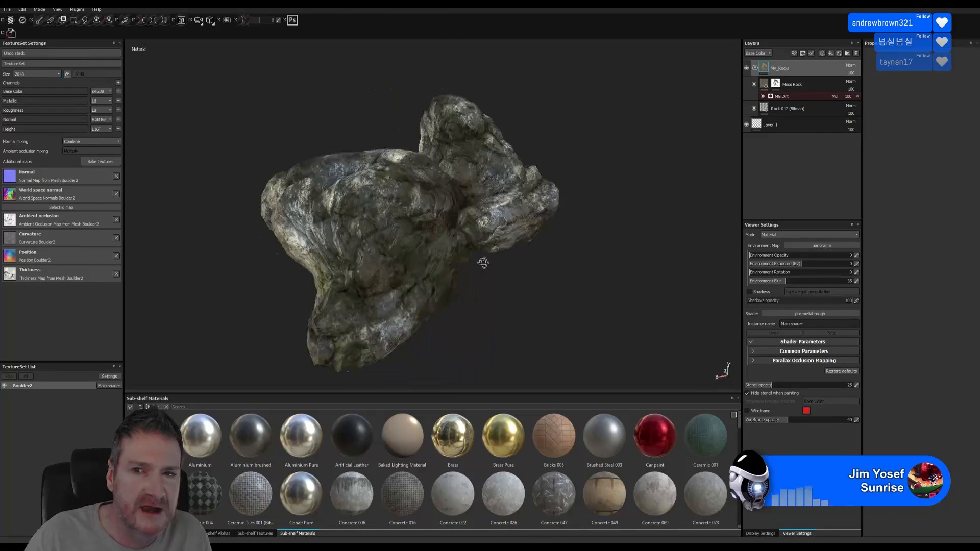
Peek at the smart materials list again, then bring up the File menu
{"action": "left_click", "coordinate": [840, 54]}
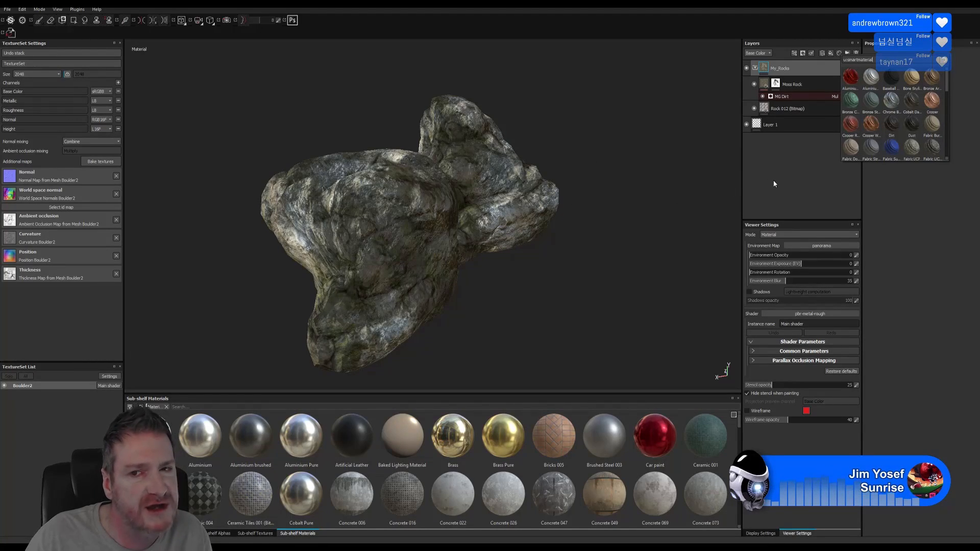
{"action": "left_click_drag", "start_coordinate": [595, 209], "coordinate": [408, 207], "text": "alt"}
{"action": "left_click", "coordinate": [8, 9]}
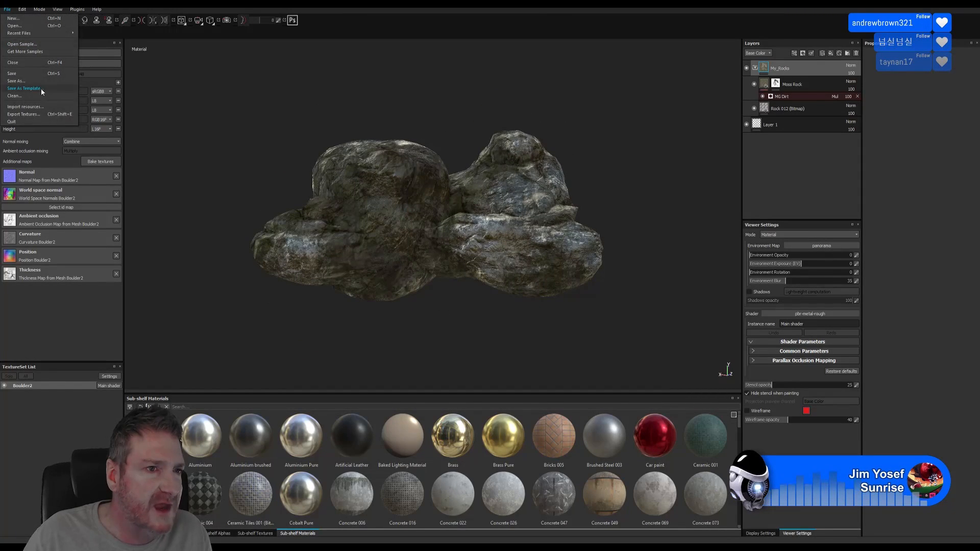
Export the boulder textures to E:/UE4 Projects/Models/ArtDeco Building/Exports/Boulder2
{"action": "left_click", "coordinate": [33, 116]}
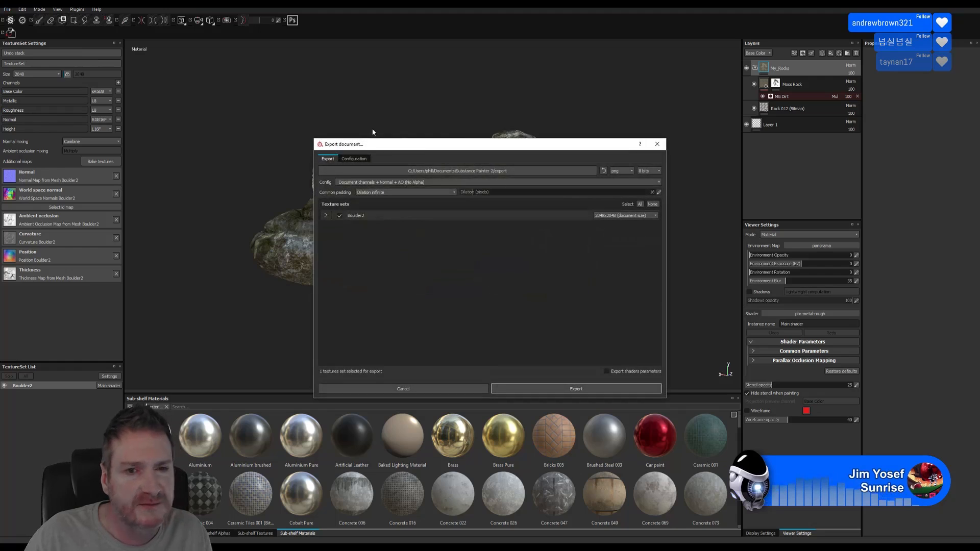
{"action": "left_click", "coordinate": [474, 171]}
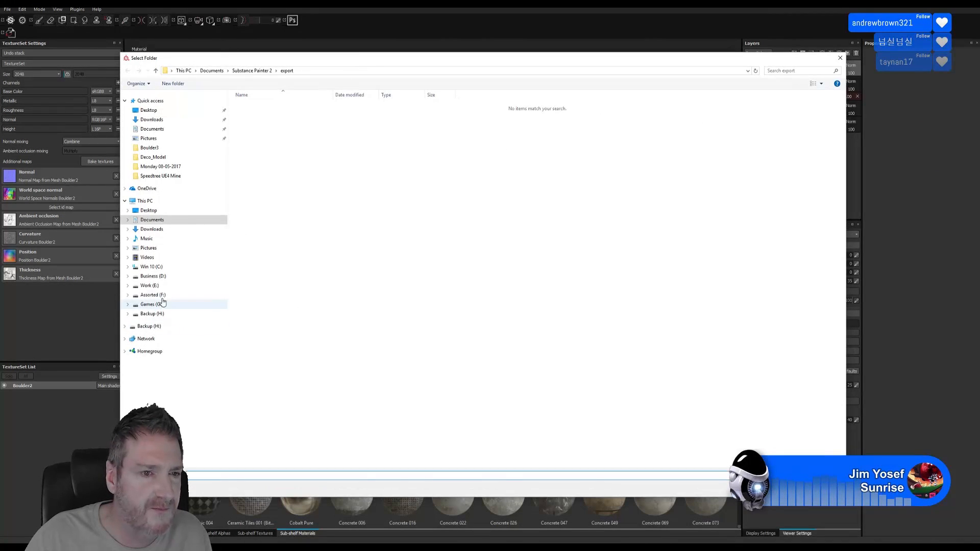
{"action": "left_click", "coordinate": [153, 285]}
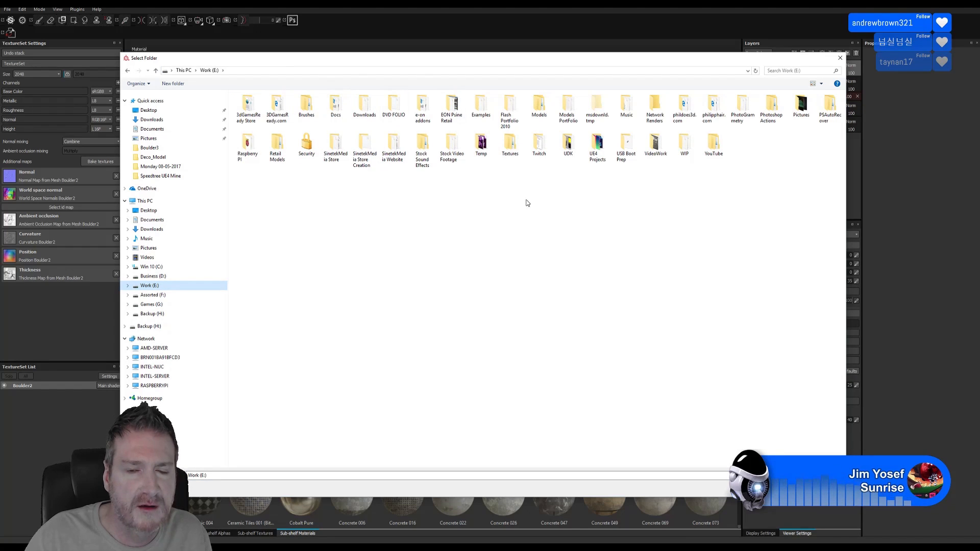
{"action": "double_click", "coordinate": [597, 146]}
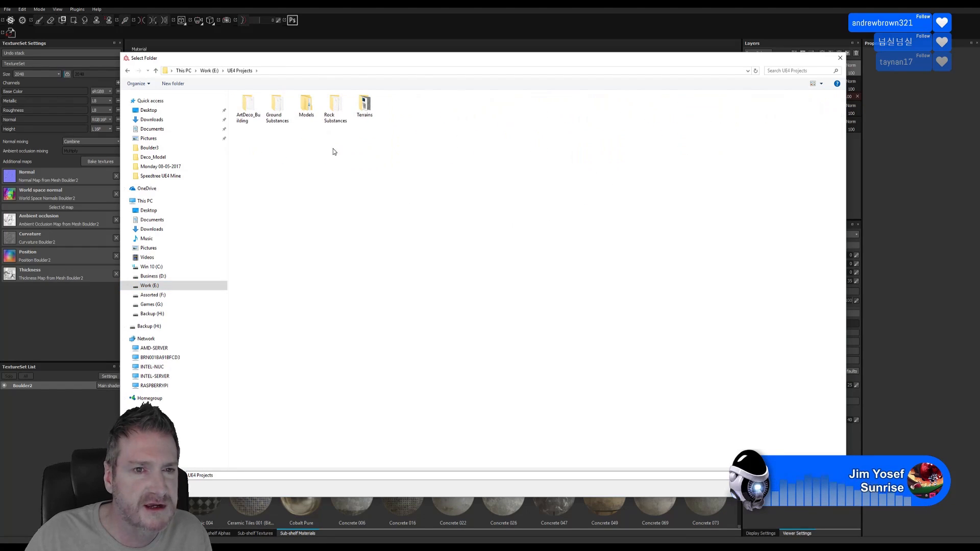
{"action": "left_click", "coordinate": [306, 108]}
{"action": "double_click", "coordinate": [306, 108]}
{"action": "double_click", "coordinate": [249, 105]}
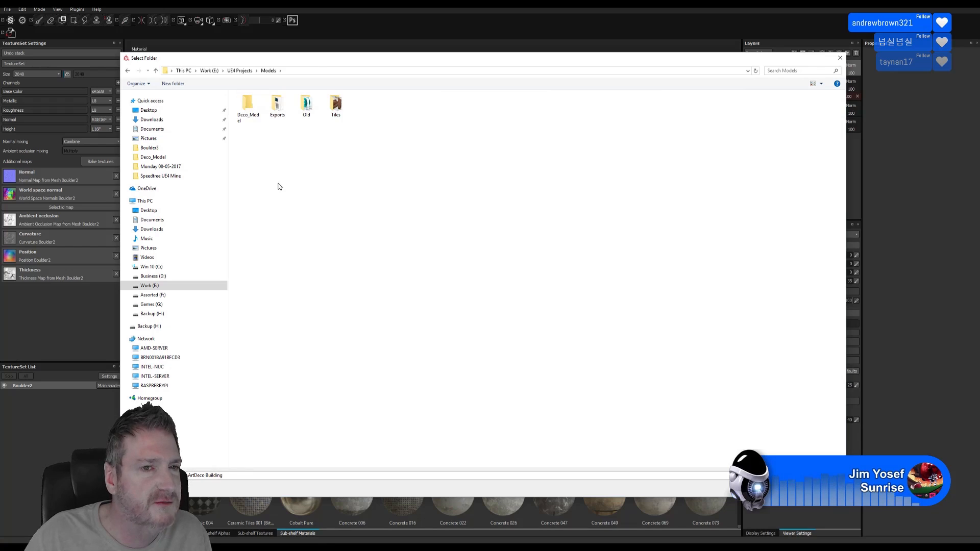
{"action": "double_click", "coordinate": [281, 107]}
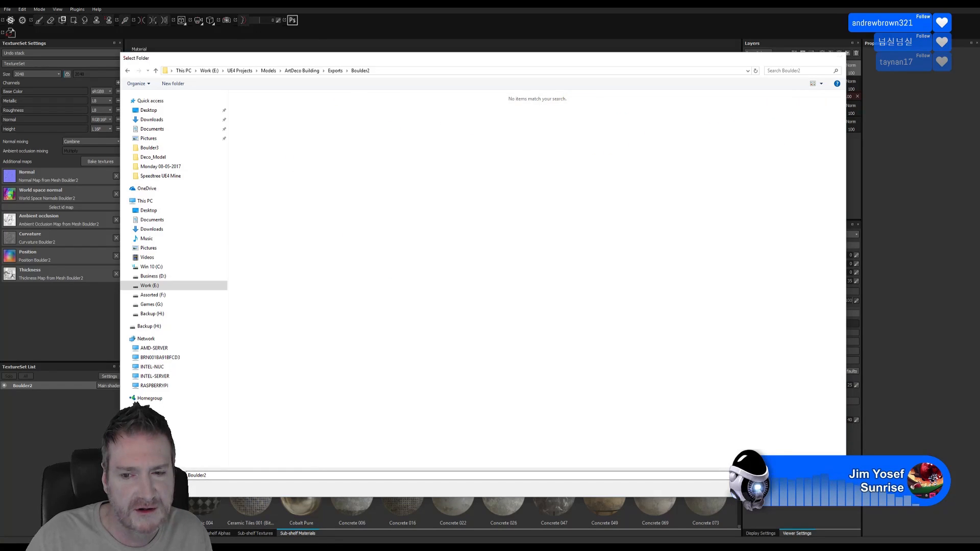
{"action": "left_click", "coordinate": [774, 489]}
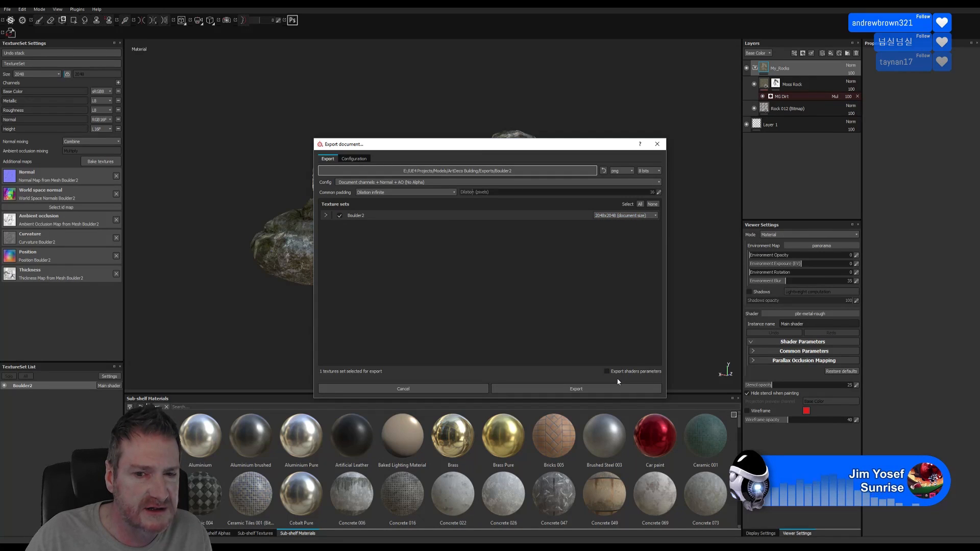
{"action": "left_click", "coordinate": [580, 390]}
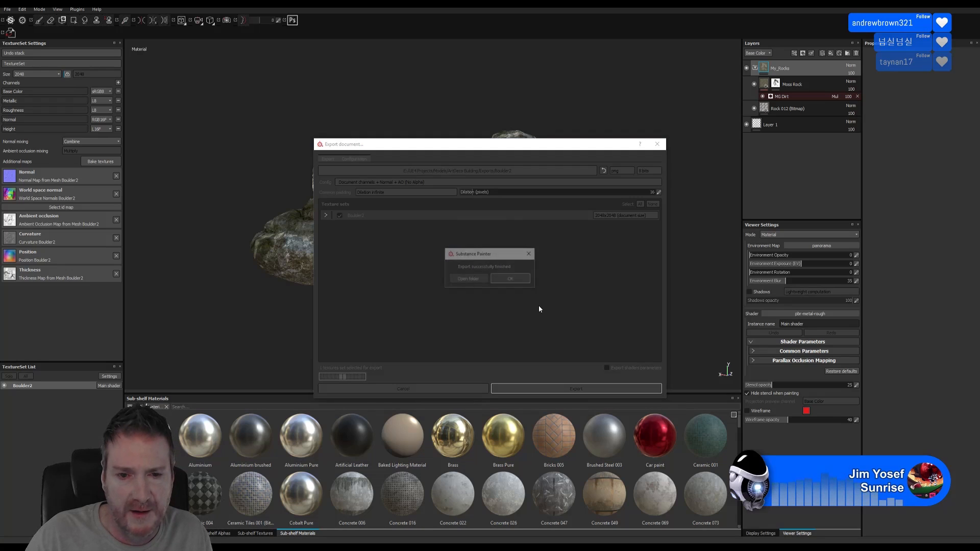
{"action": "left_click", "coordinate": [512, 279]}
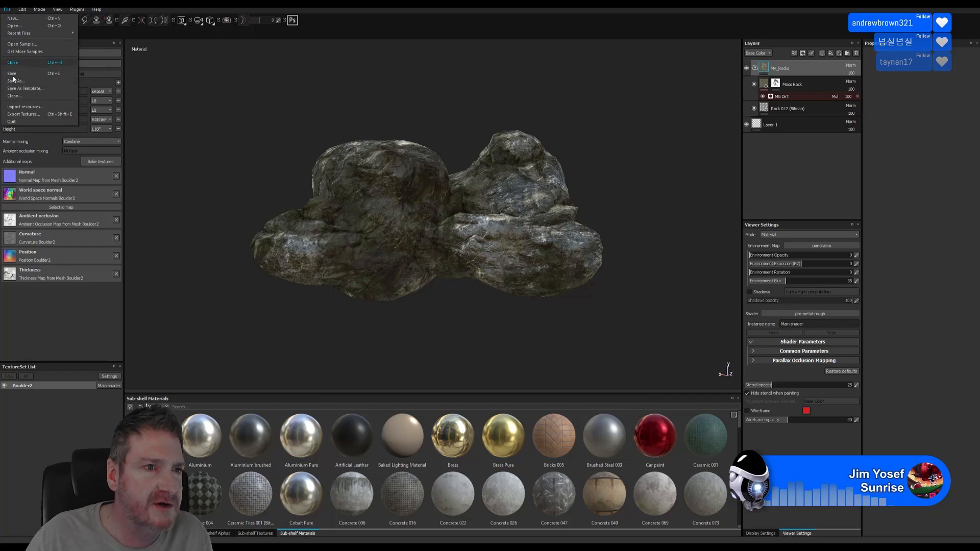
Save the Substance Painter project into the Boulder2 exports folder, then return to Unreal Editor
{"action": "left_click", "coordinate": [15, 75]}
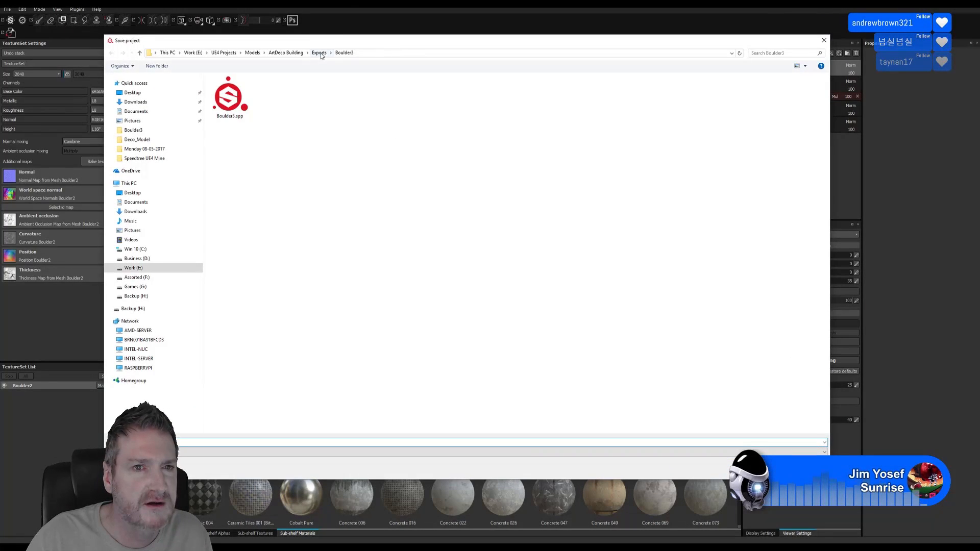
{"action": "double_click", "coordinate": [262, 92]}
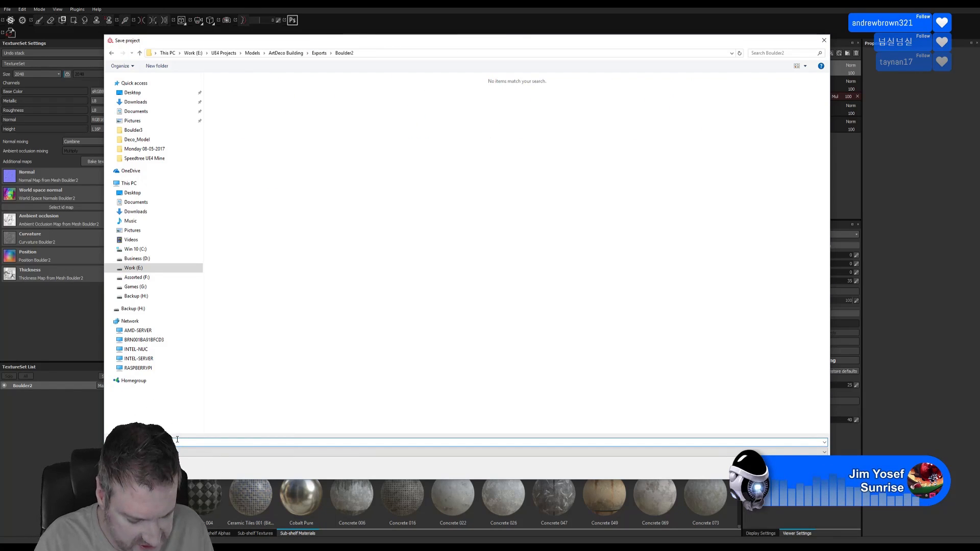
{"action": "type", "text": "B"}
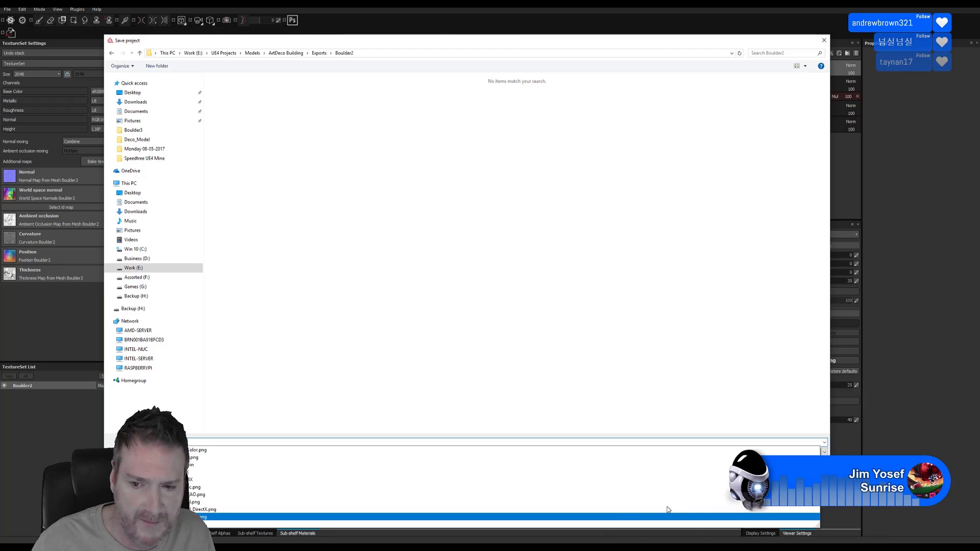
{"action": "left_click", "coordinate": [649, 400]}
{"action": "left_click", "coordinate": [760, 468]}
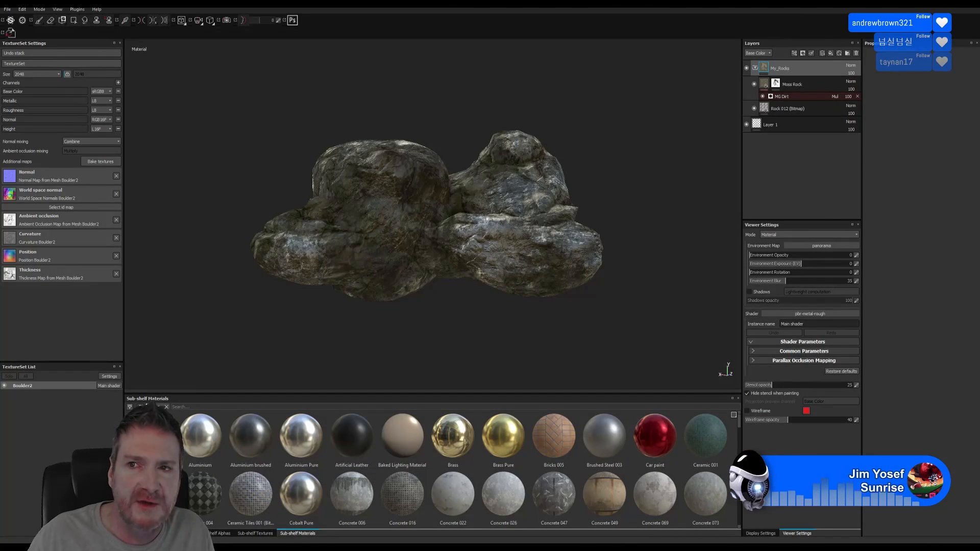
{"action": "key", "text": "super+d"}
{"action": "key", "text": "alt+Tab"}
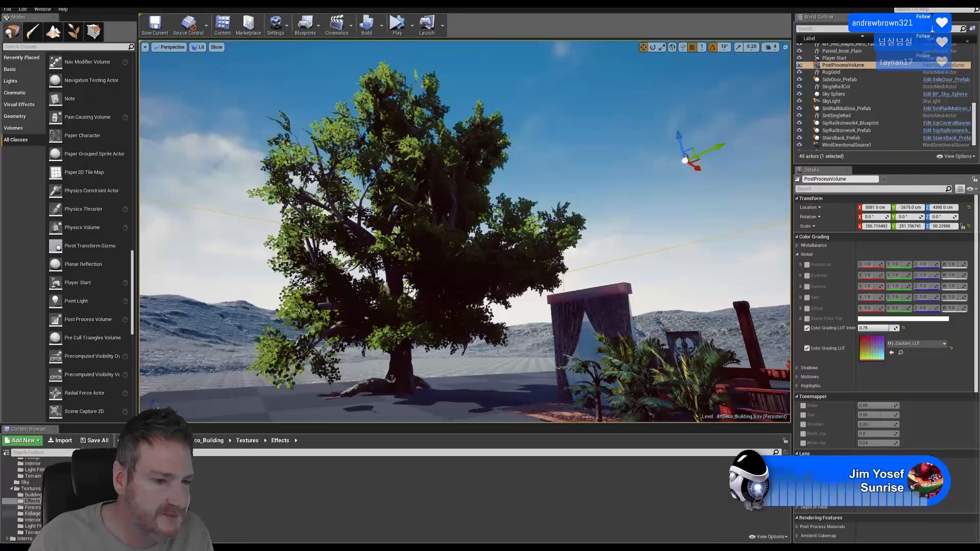
Import Boulder2_Low.FBX from Exports/Boulder2 into Models > Terrain with the default FBX settings
{"action": "left_click", "coordinate": [34, 476]}
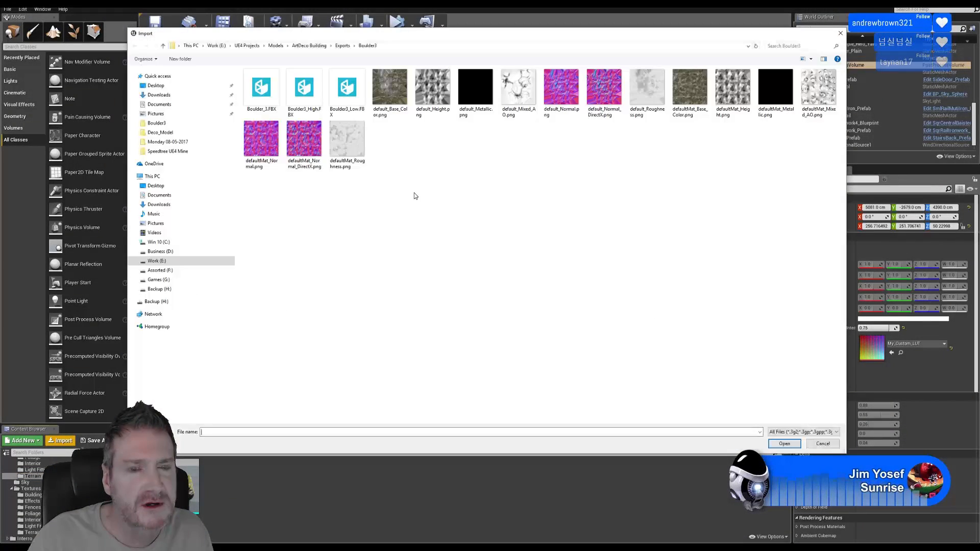
{"action": "left_click", "coordinate": [341, 46]}
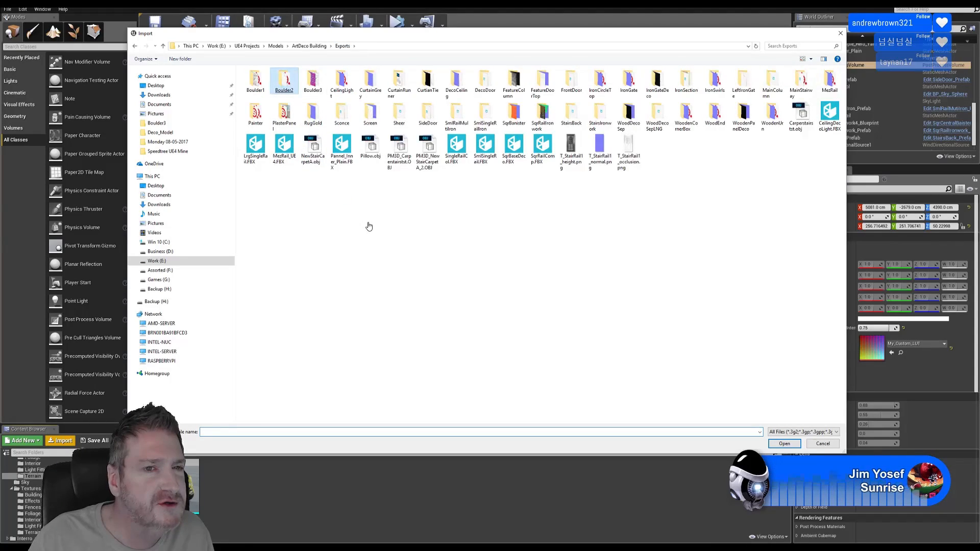
{"action": "key", "text": "Return"}
{"action": "double_click", "coordinate": [391, 91]}
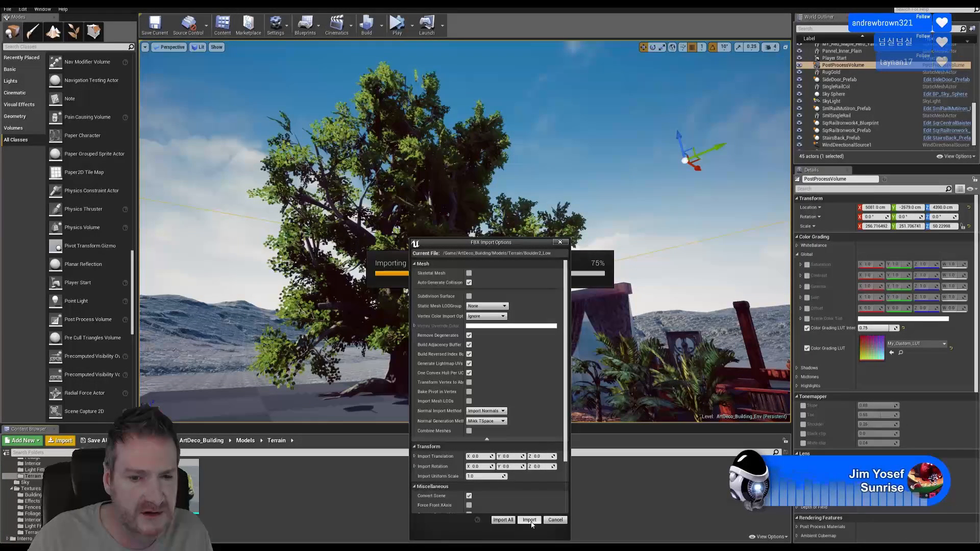
{"action": "left_click", "coordinate": [529, 520]}
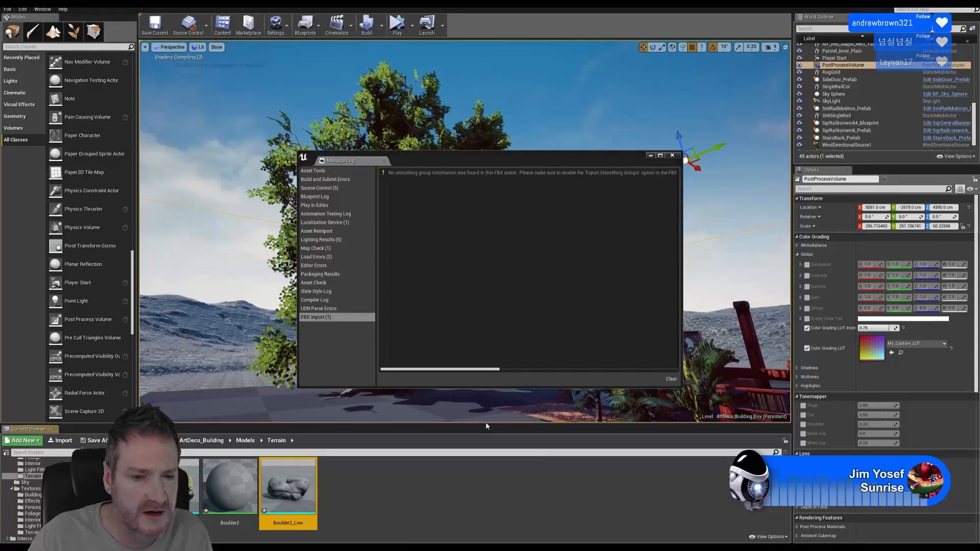
{"action": "left_click", "coordinate": [673, 156]}
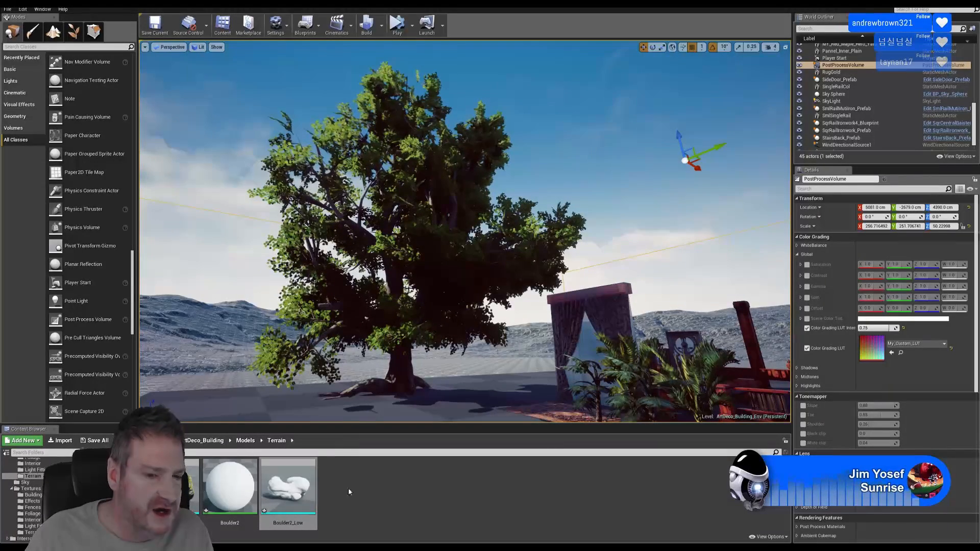
{"action": "double_click", "coordinate": [228, 491]}
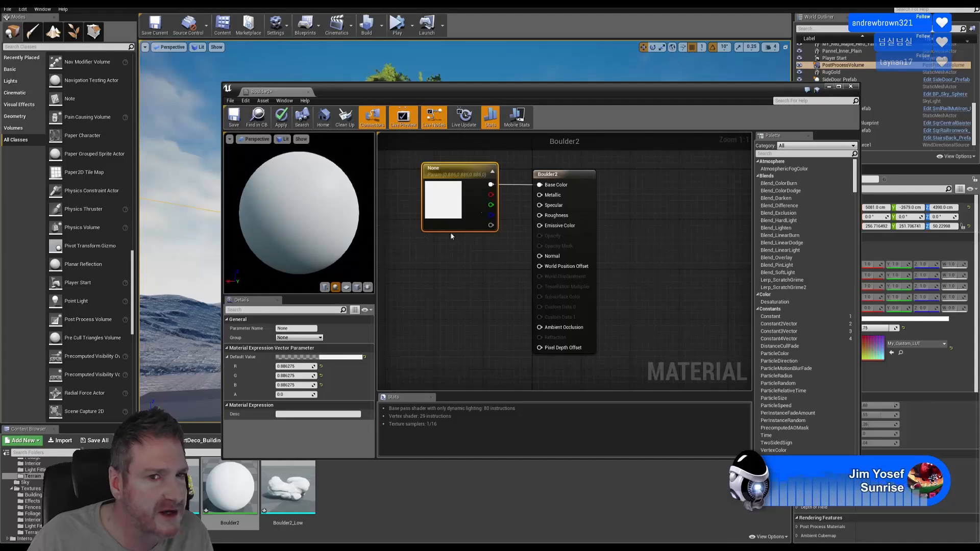
{"action": "left_click", "coordinate": [850, 86]}
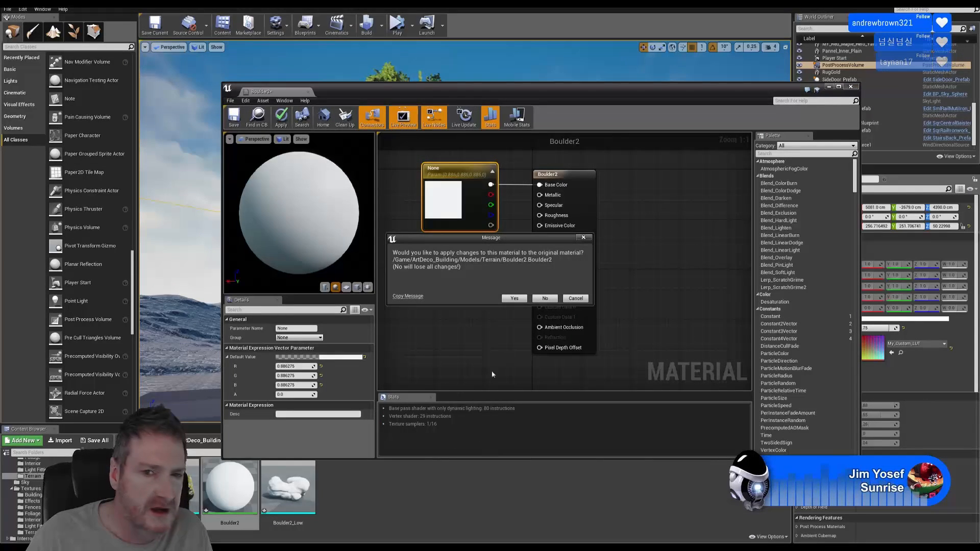
{"action": "left_click", "coordinate": [519, 300]}
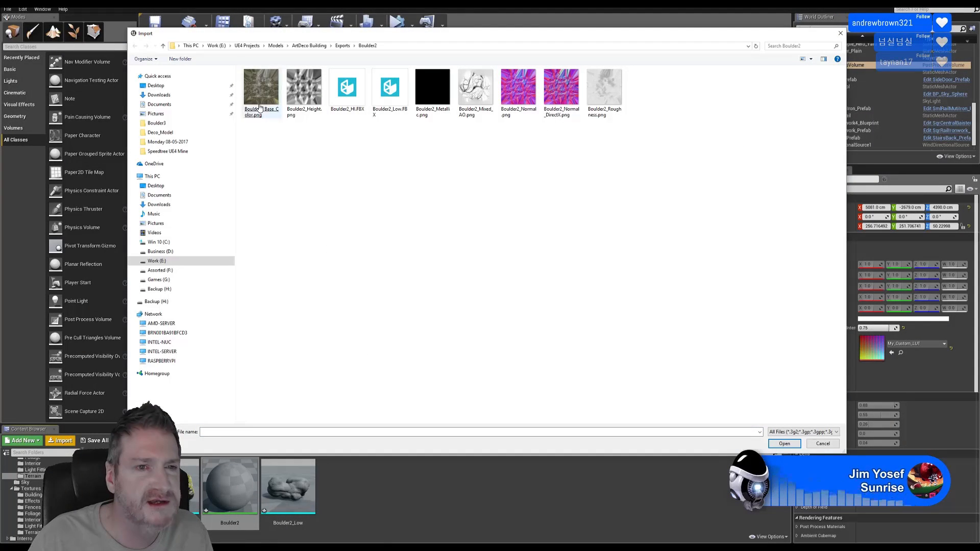
Import the Boulder2 Base Color, Mixed AO, Normal DirectX, Roughness and Metallic PNGs
{"action": "left_click", "coordinate": [260, 108]}
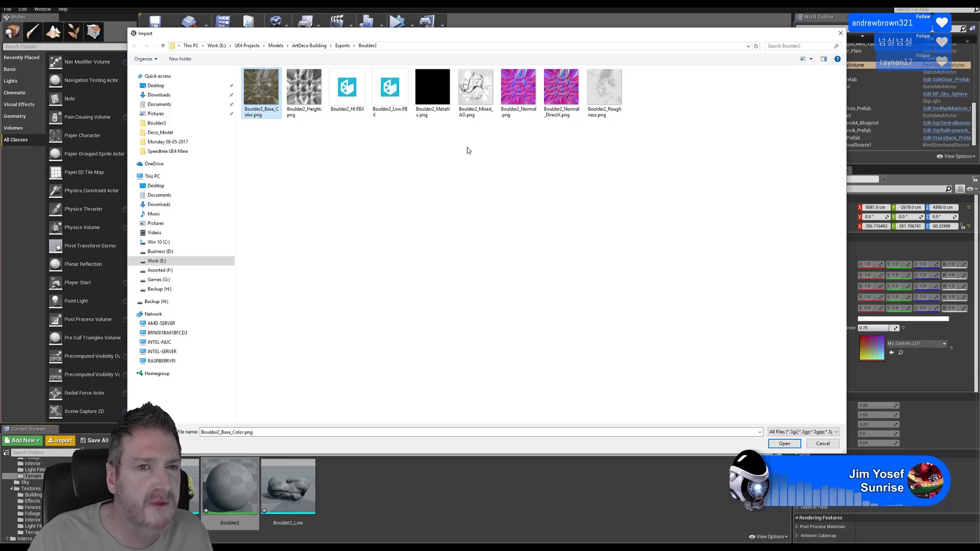
{"action": "left_click", "coordinate": [473, 102], "text": "ctrl"}
{"action": "left_click", "coordinate": [562, 107], "text": "ctrl"}
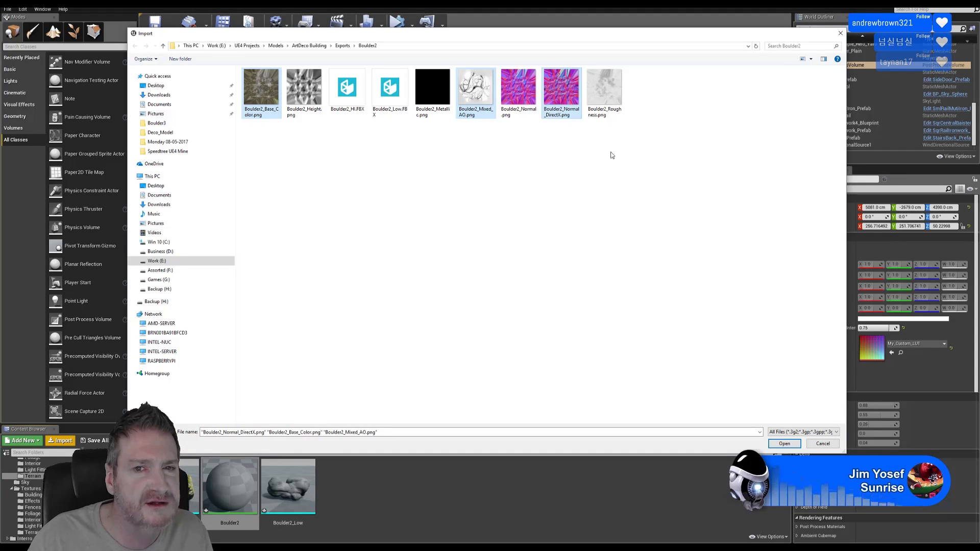
{"action": "left_click", "coordinate": [604, 98], "text": "ctrl"}
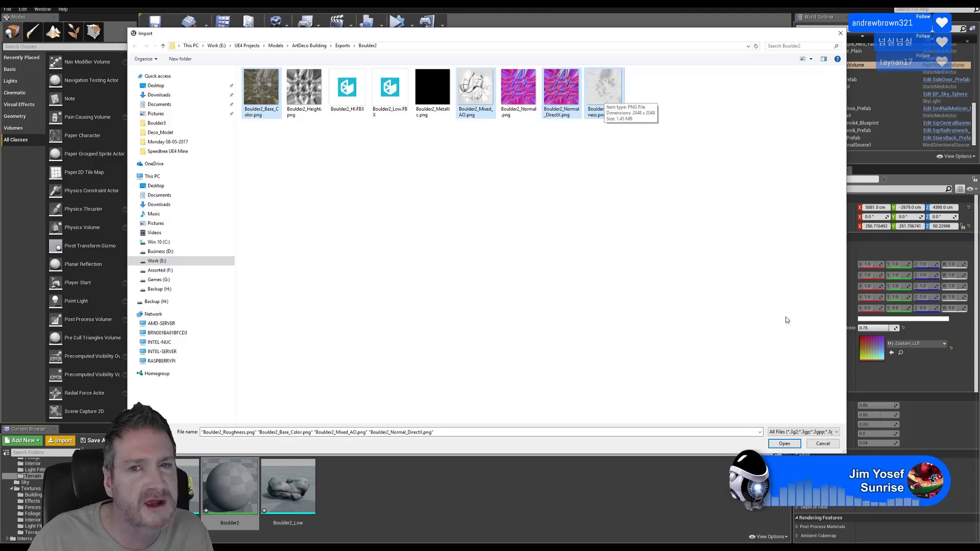
{"action": "left_click", "coordinate": [430, 99], "text": "ctrl"}
{"action": "left_click", "coordinate": [783, 444]}
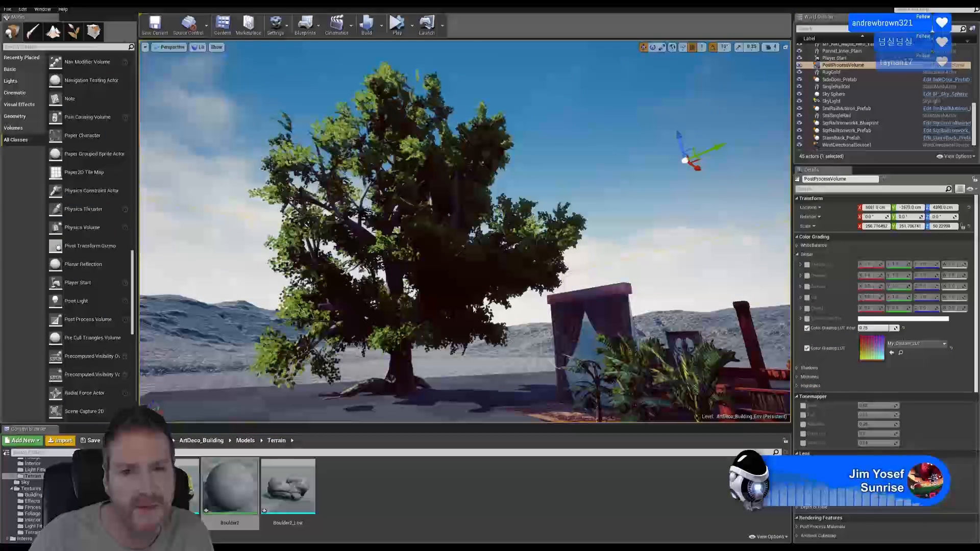
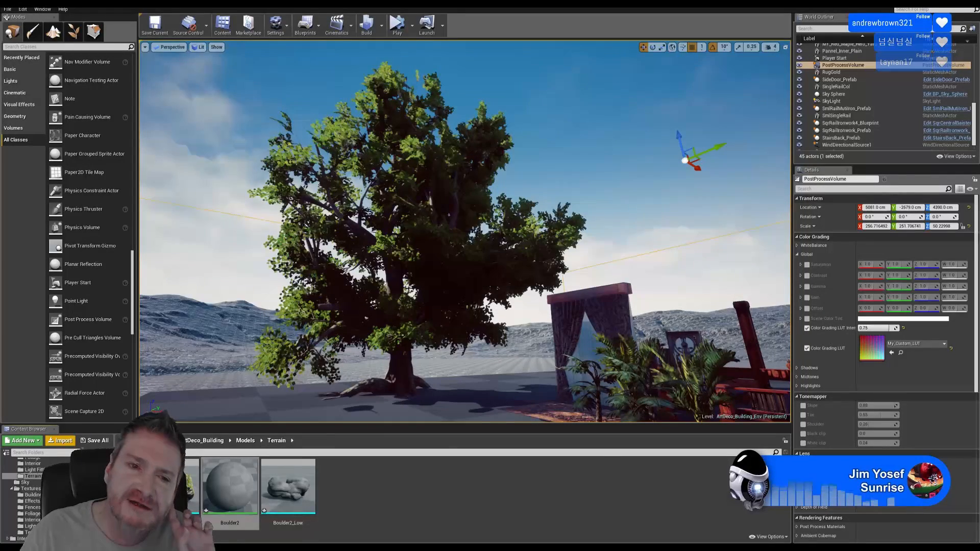
Open the Boulder2 material and drop in the Base Color, Metallic, Mixed AO, Normal DirectX and Roughness textures
{"action": "double_click", "coordinate": [230, 488]}
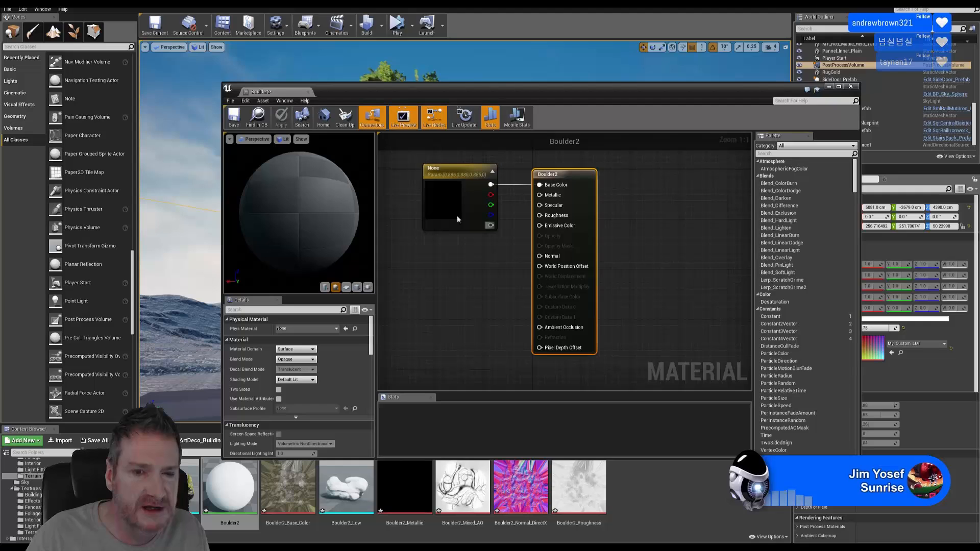
{"action": "left_click_drag", "start_coordinate": [507, 86], "coordinate": [507, 34]}
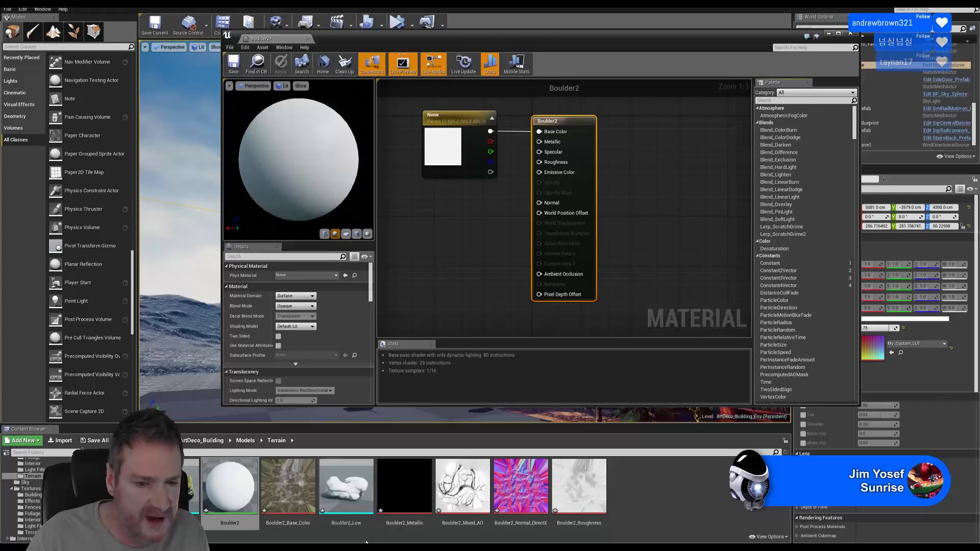
{"action": "left_click", "coordinate": [293, 495]}
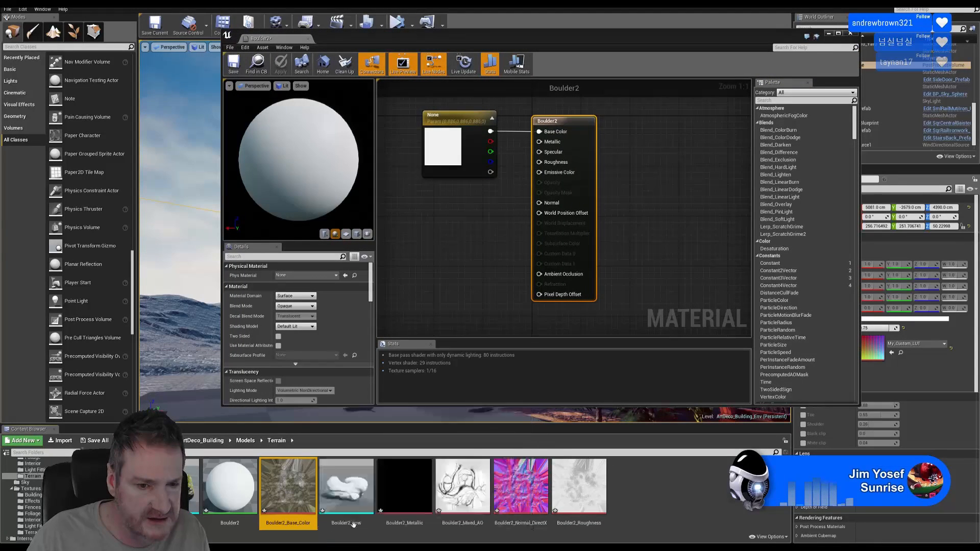
{"action": "left_click", "coordinate": [405, 485], "text": "ctrl"}
{"action": "left_click", "coordinate": [463, 485], "text": "ctrl"}
{"action": "left_click", "coordinate": [521, 485], "text": "ctrl"}
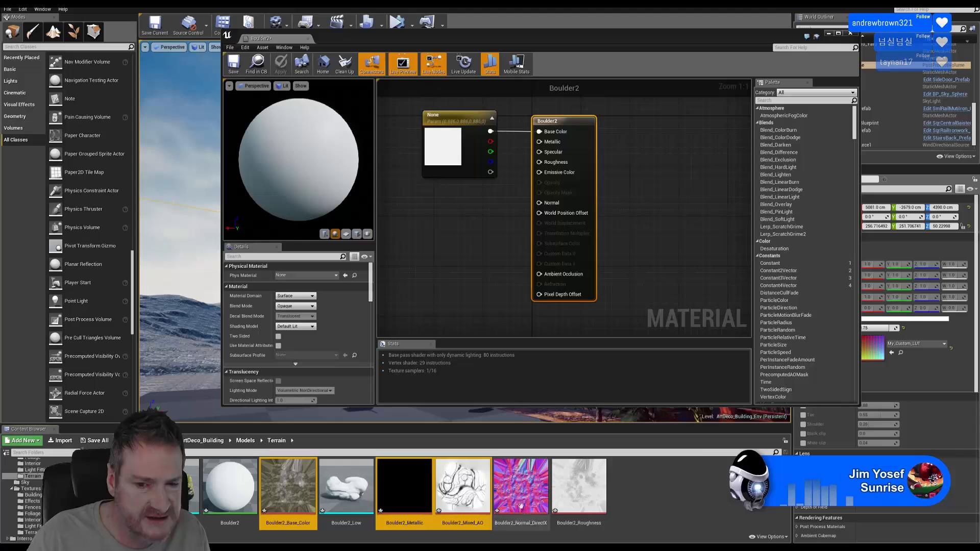
{"action": "left_click", "coordinate": [574, 500], "text": "ctrl"}
{"action": "left_click_drag", "start_coordinate": [574, 500], "coordinate": [415, 238]}
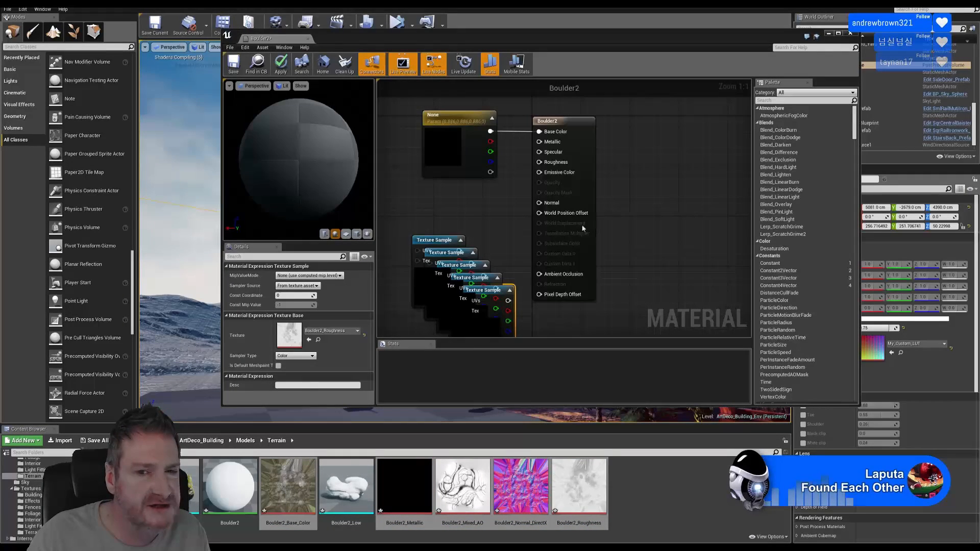
Delete the unnamed vector parameter node from the graph
{"action": "scroll", "coordinate": [488, 129], "scroll_direction": "down", "scroll_amount": 2}
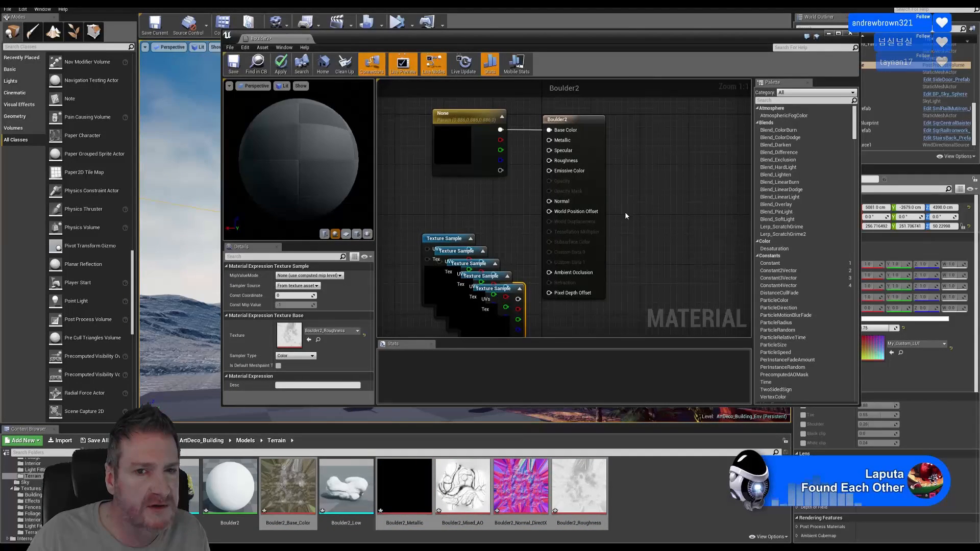
{"action": "left_click", "coordinate": [489, 129]}
{"action": "key", "text": "Delete"}
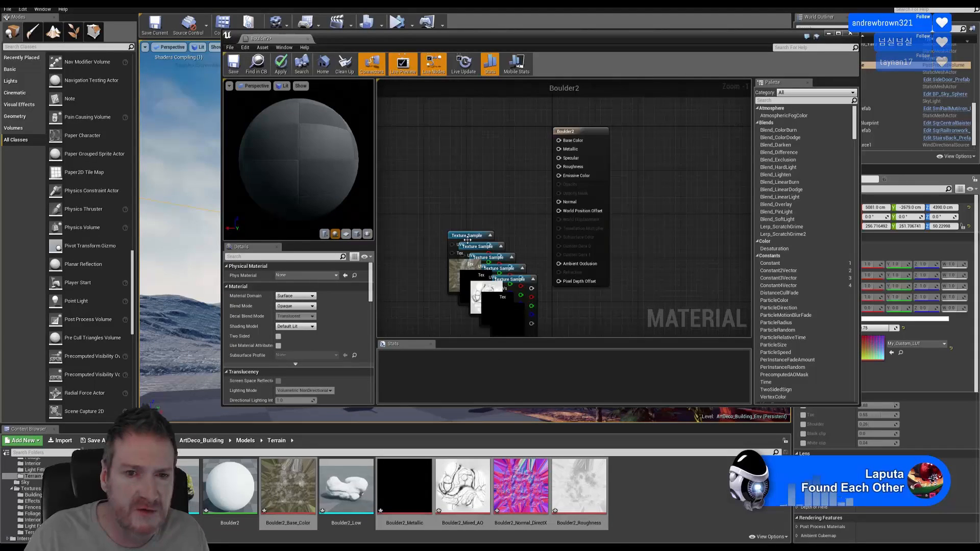
Separate the stacked Base_Color, Metallic, Roughness, Normal and Mixed_AO texture samples
{"action": "left_click_drag", "start_coordinate": [469, 239], "coordinate": [475, 109]}
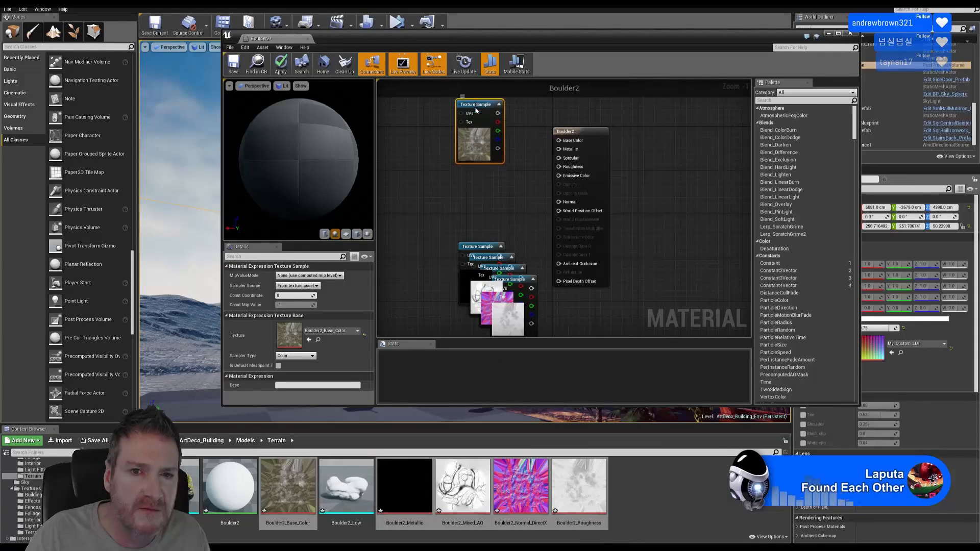
{"action": "scroll", "coordinate": [521, 212], "scroll_direction": "down", "scroll_amount": 1}
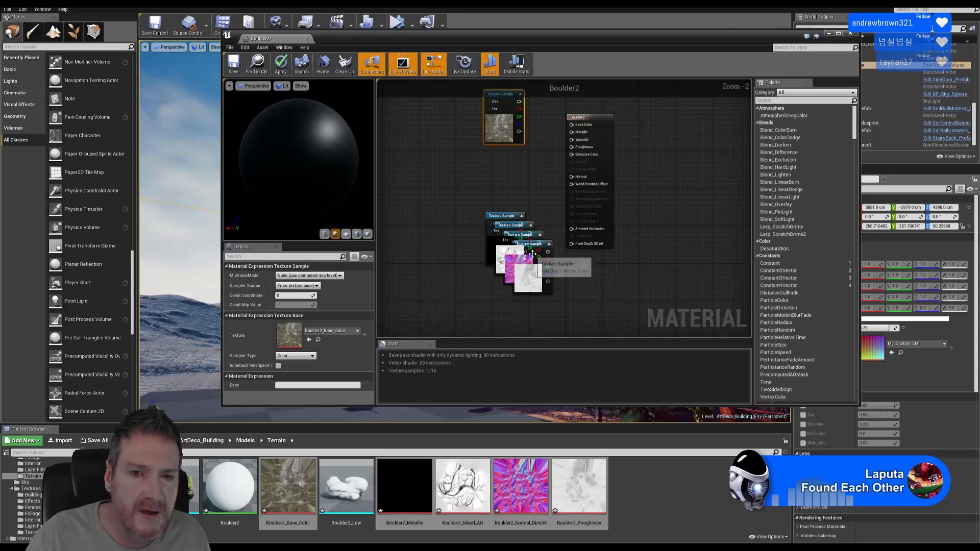
{"action": "left_click_drag", "start_coordinate": [508, 218], "coordinate": [500, 162]}
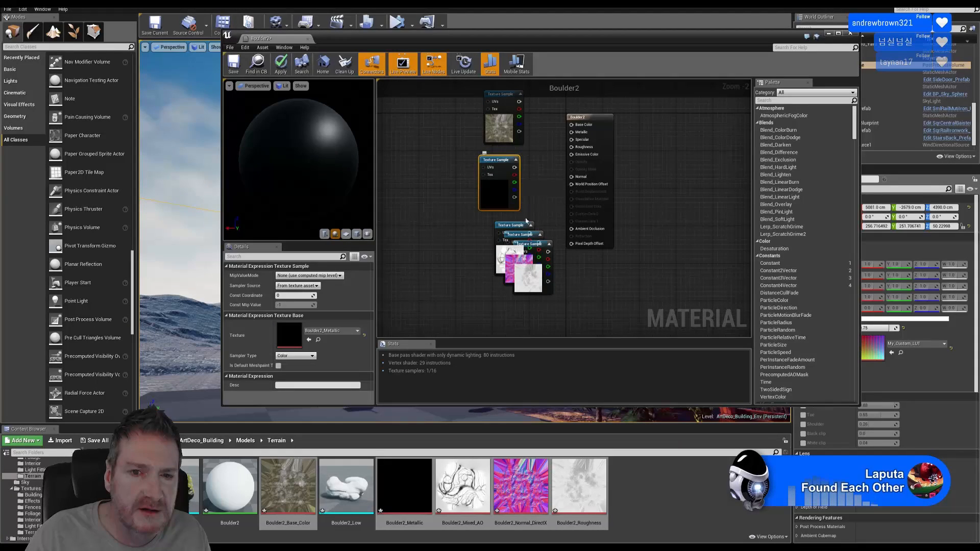
{"action": "left_click_drag", "start_coordinate": [534, 249], "coordinate": [563, 297]}
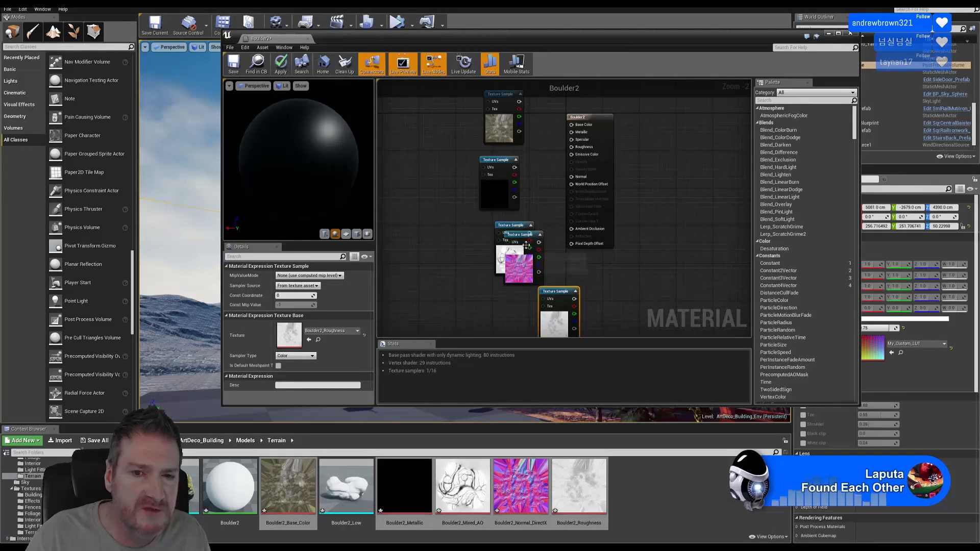
{"action": "left_click_drag", "start_coordinate": [523, 237], "coordinate": [428, 237]}
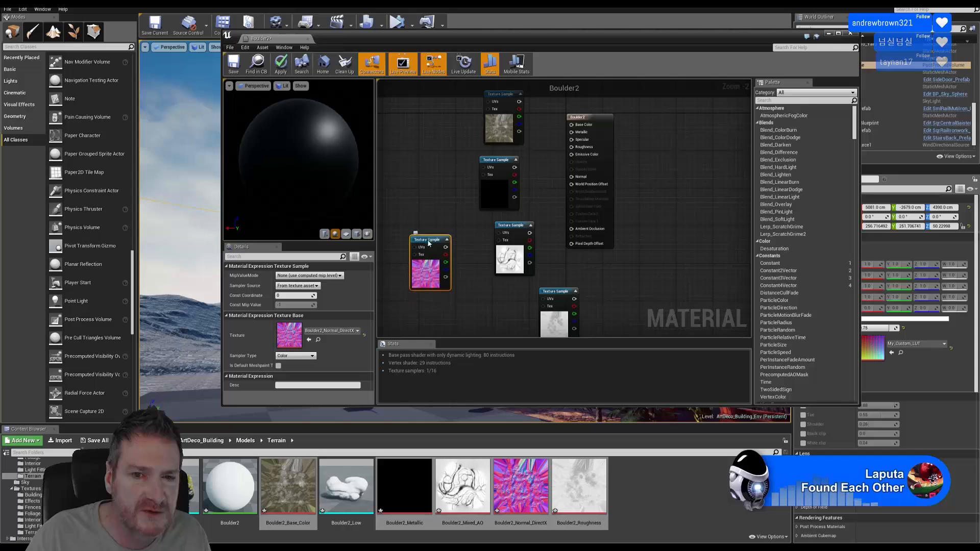
{"action": "left_click_drag", "start_coordinate": [516, 227], "coordinate": [491, 279]}
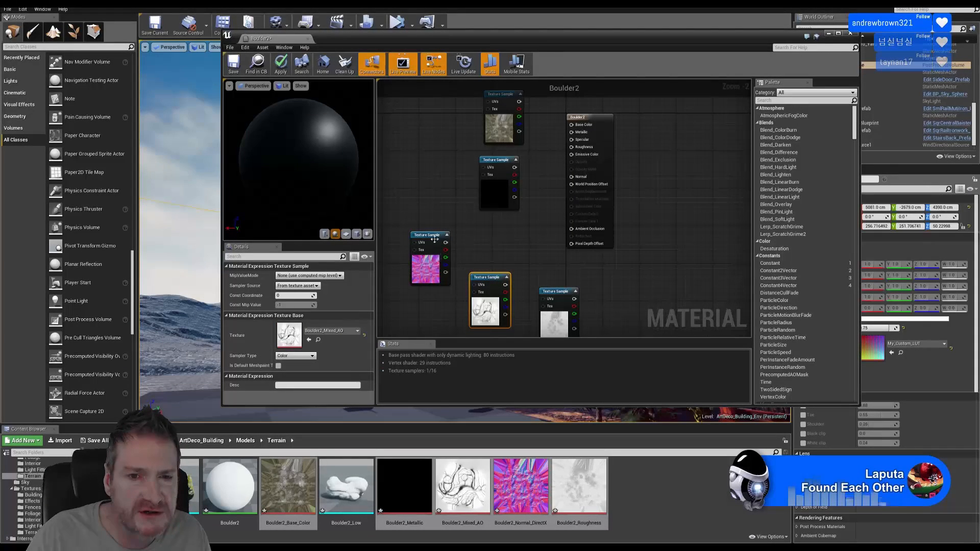
{"action": "left_click_drag", "start_coordinate": [434, 239], "coordinate": [498, 229]}
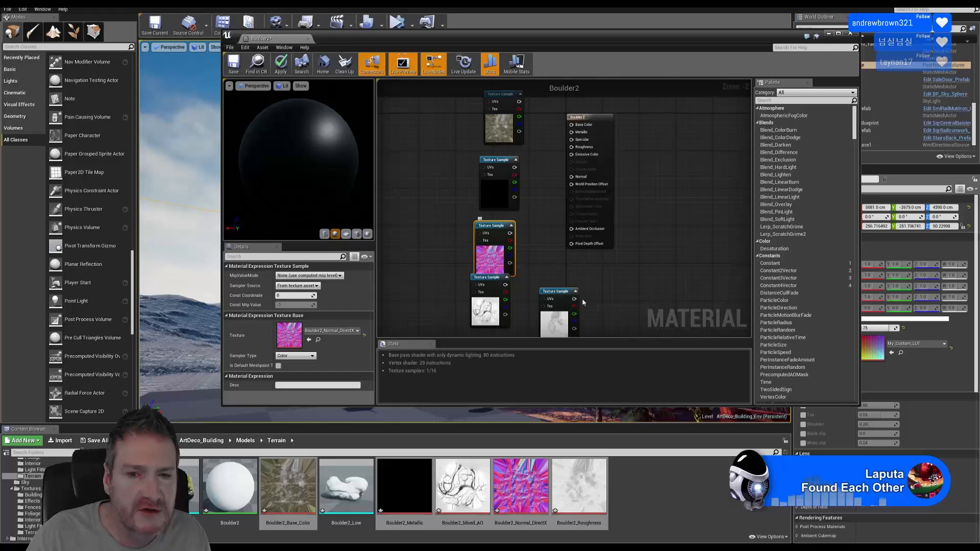
Line the five texture samples up in one column, Mixed_AO at the bottom
{"action": "right_click_drag", "start_coordinate": [568, 283], "coordinate": [564, 220]}
{"action": "scroll", "coordinate": [541, 235], "scroll_direction": "down", "scroll_amount": 1}
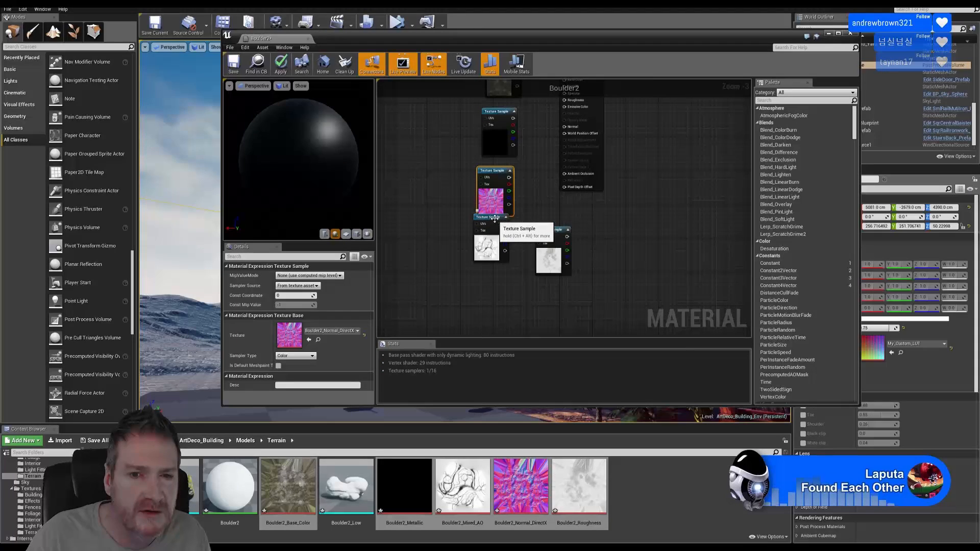
{"action": "left_click_drag", "start_coordinate": [494, 218], "coordinate": [495, 290]}
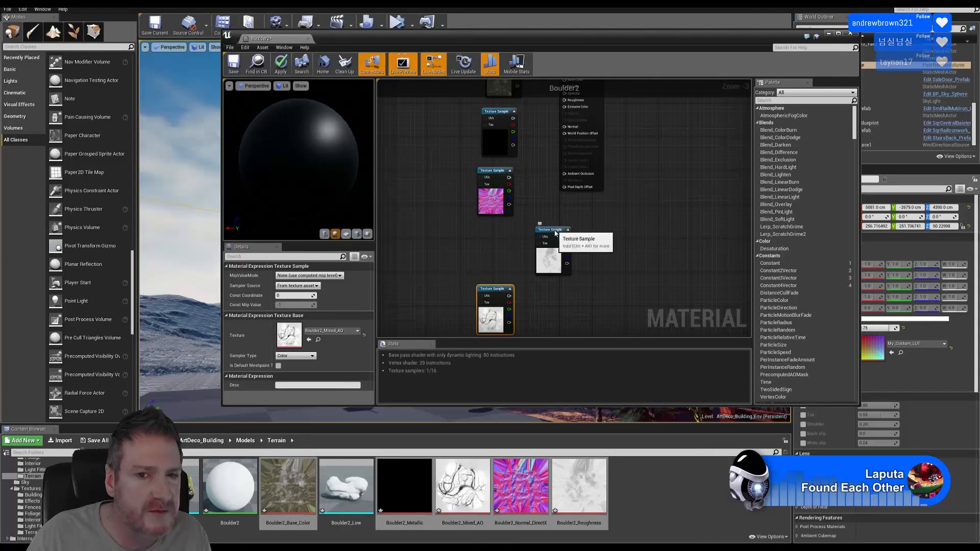
{"action": "left_click_drag", "start_coordinate": [554, 230], "coordinate": [497, 227]}
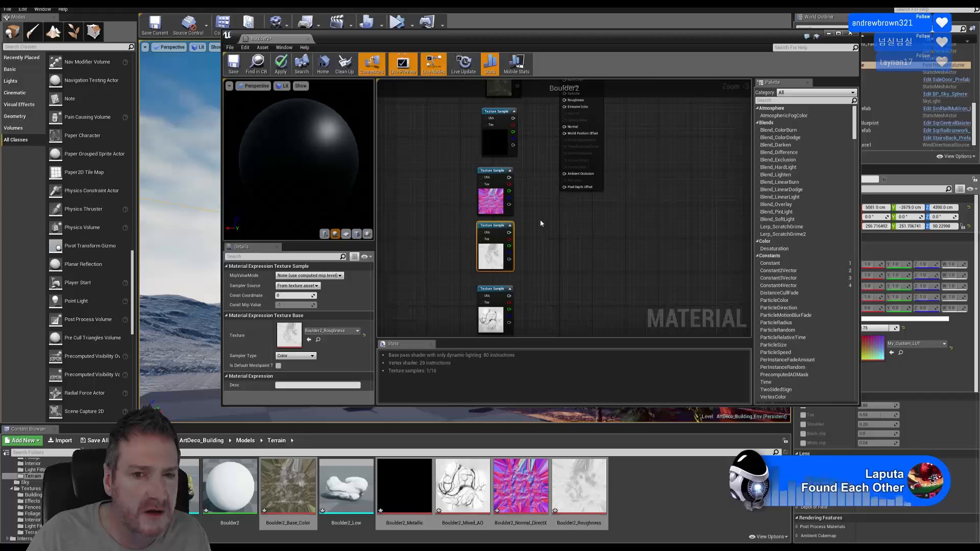
{"action": "right_click_drag", "start_coordinate": [540, 223], "coordinate": [557, 258]}
{"action": "left_click", "coordinate": [516, 148]}
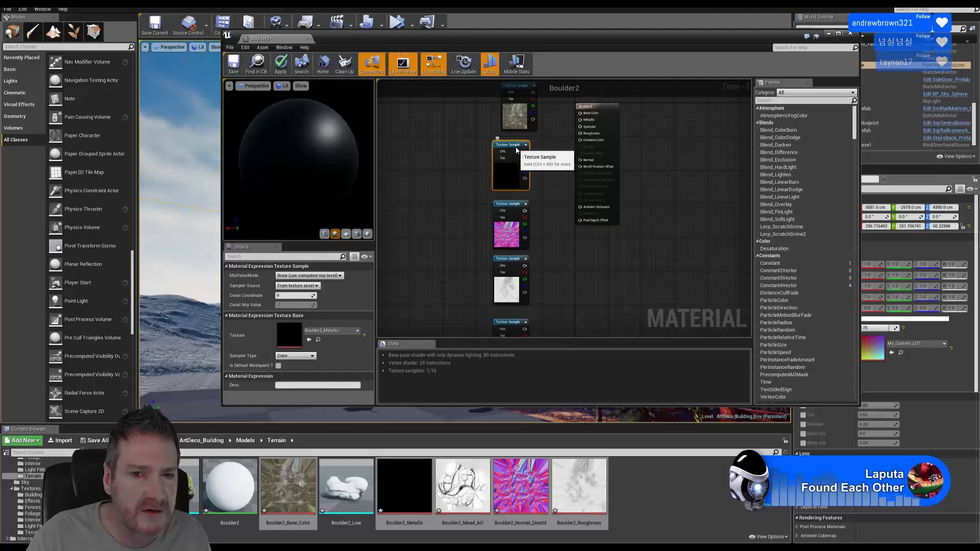
{"action": "right_click_drag", "start_coordinate": [546, 136], "coordinate": [546, 163]}
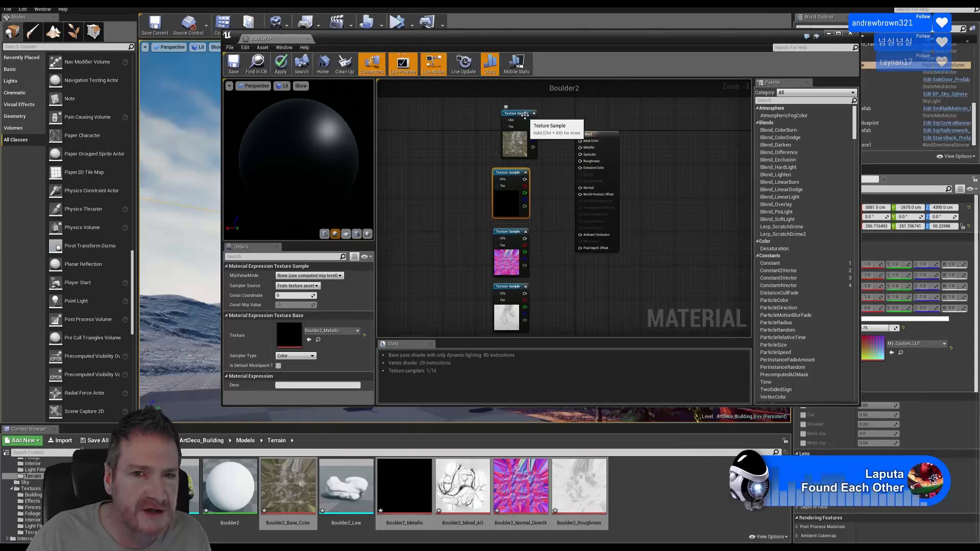
{"action": "left_click_drag", "start_coordinate": [524, 116], "coordinate": [516, 115]}
Move the result node beside the column and wire Base_Color RGB into Base Color
{"action": "left_click_drag", "start_coordinate": [585, 134], "coordinate": [572, 156]}
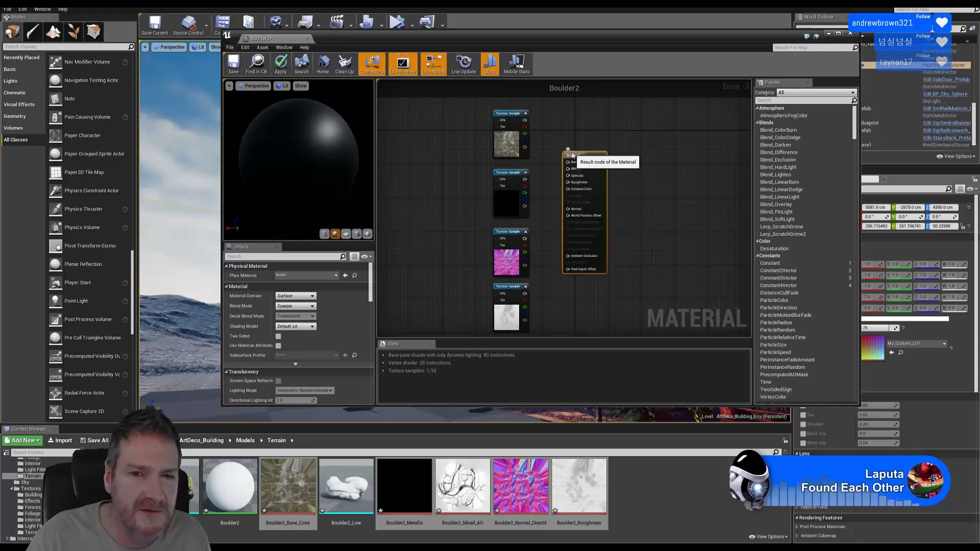
{"action": "scroll", "coordinate": [557, 132], "scroll_direction": "up", "scroll_amount": 3}
{"action": "left_click_drag", "start_coordinate": [511, 115], "coordinate": [574, 177]}
Wire the Metallic texture into Metallic and the normal map into Normal
{"action": "left_click", "coordinate": [498, 209]}
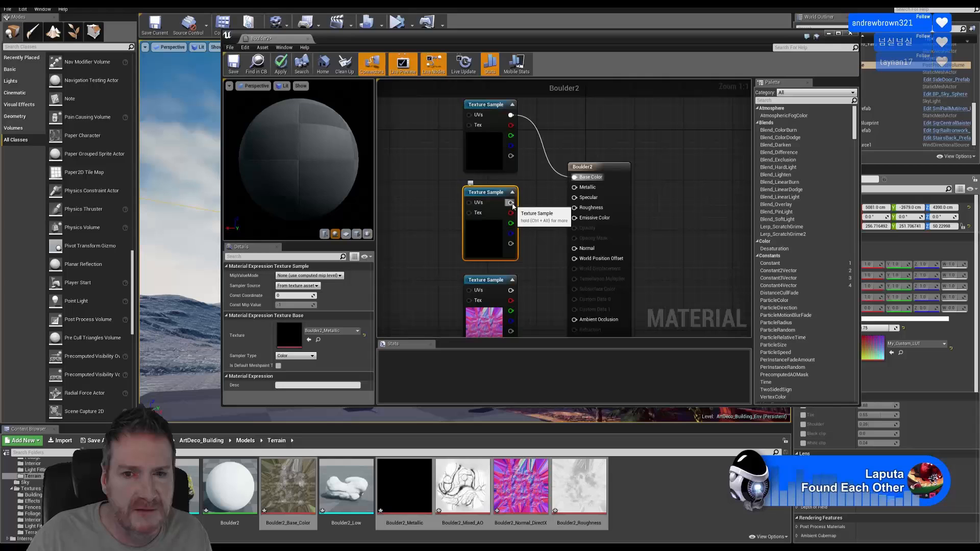
{"action": "left_click_drag", "start_coordinate": [511, 203], "coordinate": [575, 188]}
{"action": "left_click", "coordinate": [558, 197]}
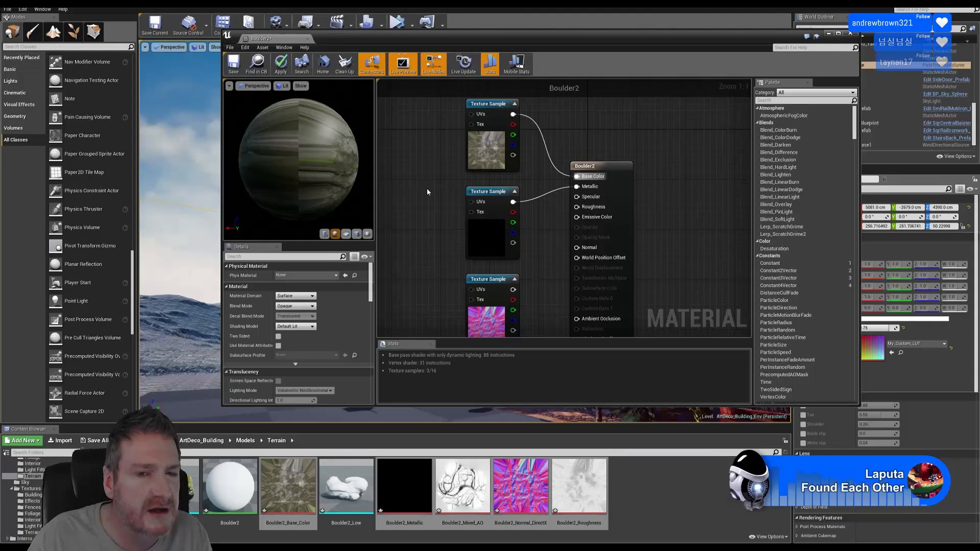
{"action": "left_click", "coordinate": [419, 182]}
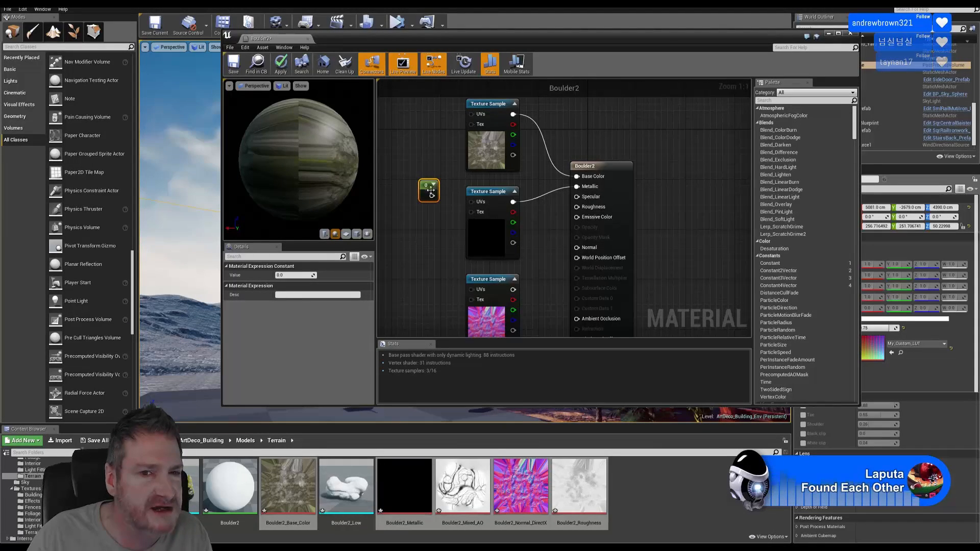
{"action": "key", "text": "Delete"}
{"action": "right_click_drag", "start_coordinate": [514, 291], "coordinate": [479, 211]}
{"action": "left_click_drag", "start_coordinate": [478, 211], "coordinate": [542, 168]}
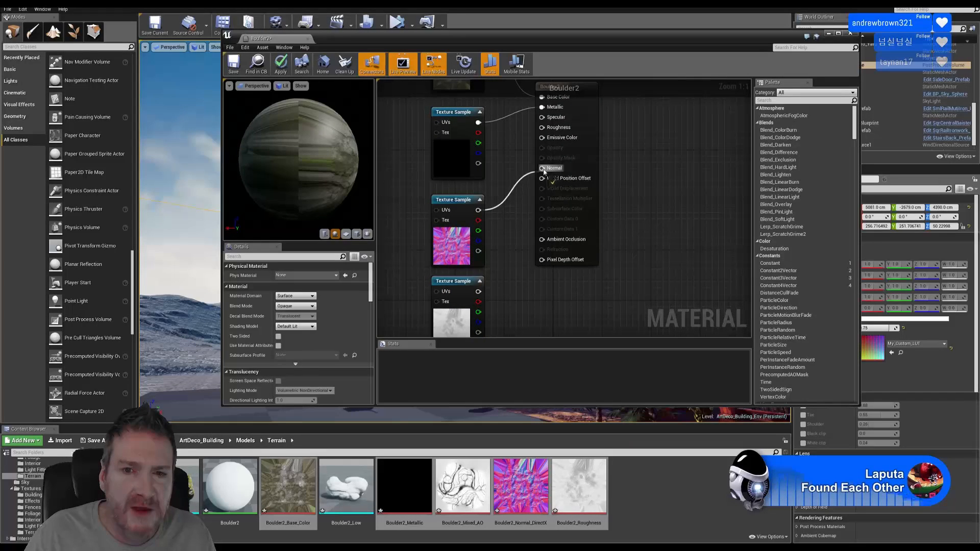
{"action": "mouse_move", "coordinate": [530, 297]}
{"action": "right_mouse_down"}
{"action": "mouse_move", "coordinate": [520, 276]}
{"action": "mouse_move", "coordinate": [528, 295]}
{"action": "mouse_move", "coordinate": [519, 292]}
{"action": "right_mouse_up"}
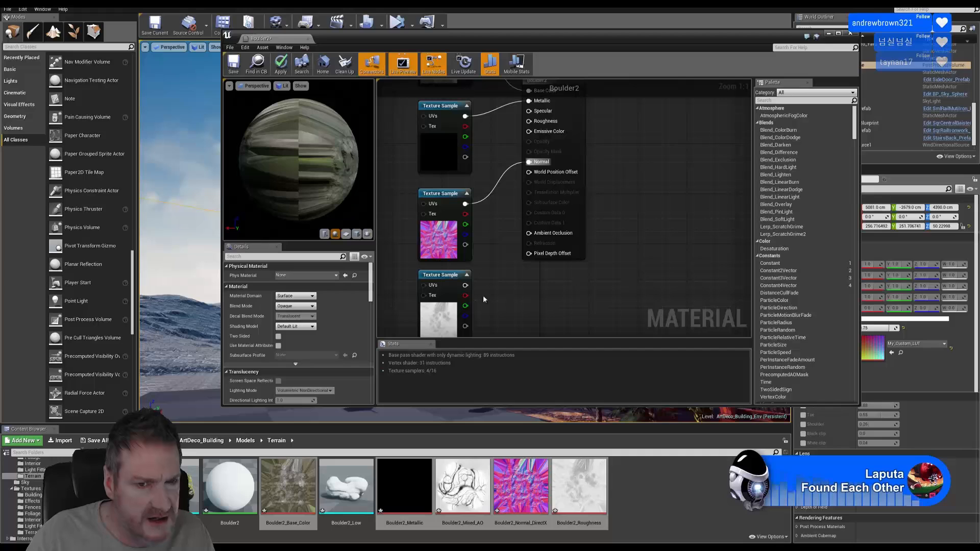
Connect Roughness and Mixed_AO to Roughness and Ambient Occlusion, then save the material
{"action": "left_click", "coordinate": [439, 291]}
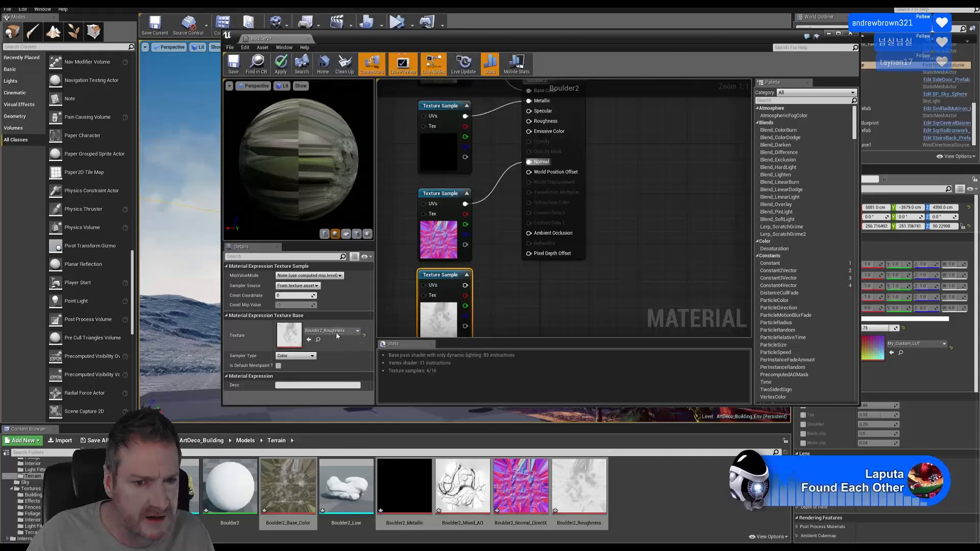
{"action": "right_click_drag", "start_coordinate": [472, 304], "coordinate": [467, 315]}
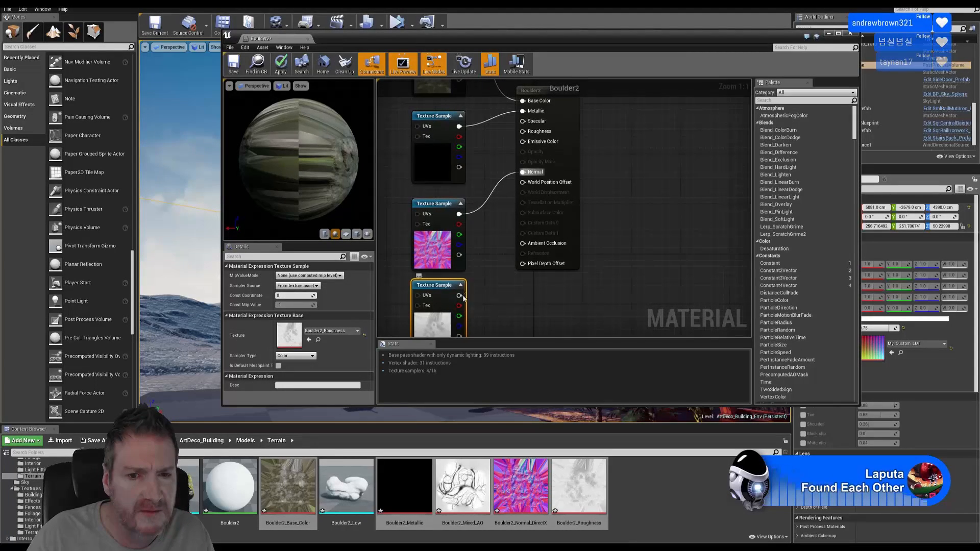
{"action": "left_click_drag", "start_coordinate": [459, 295], "coordinate": [523, 134]}
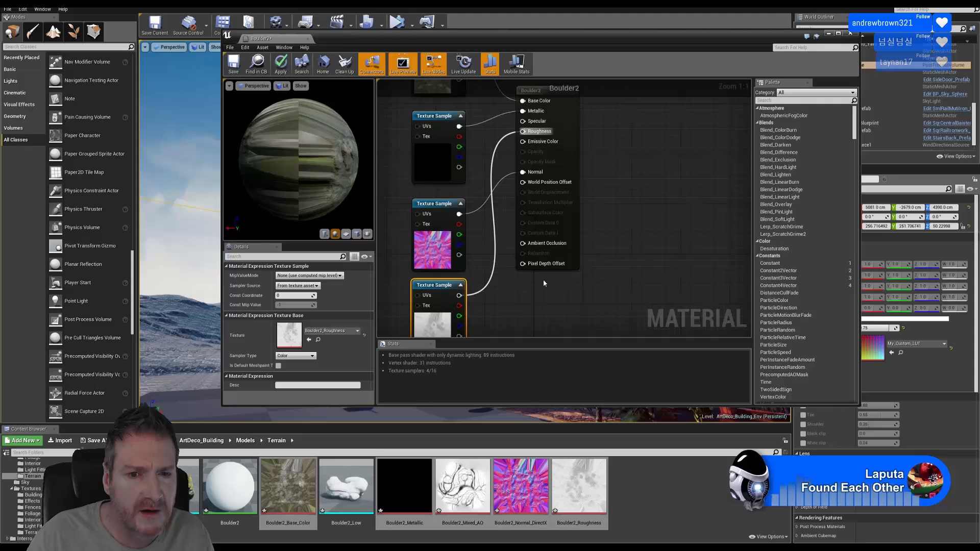
{"action": "right_click_drag", "start_coordinate": [543, 283], "coordinate": [519, 203]}
{"action": "left_click_drag", "start_coordinate": [438, 306], "coordinate": [500, 164]}
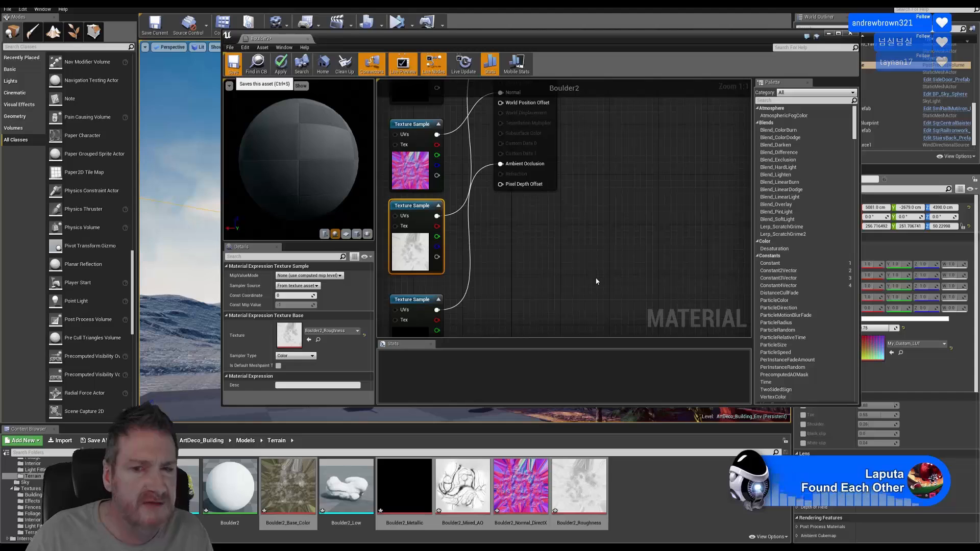
{"action": "key", "text": "ctrl+s"}
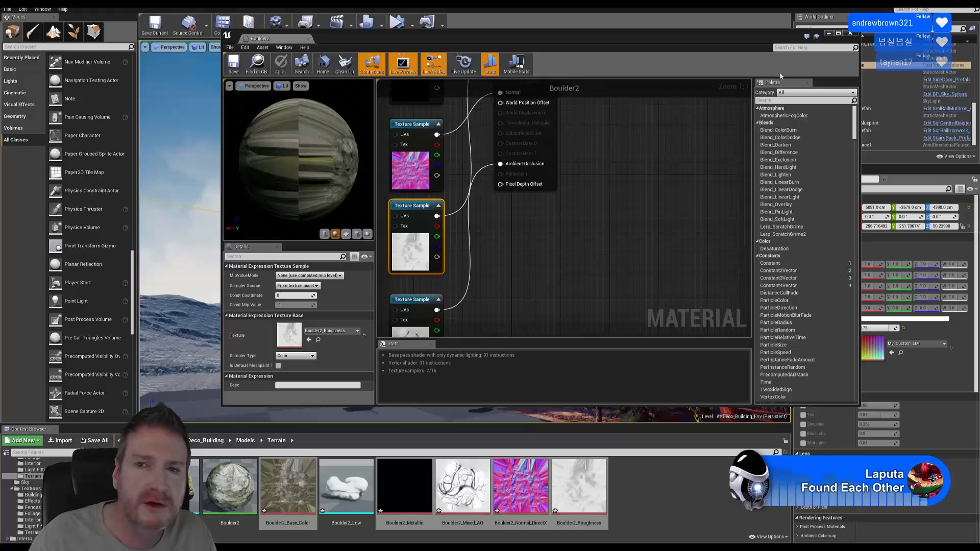
Close the material editor and inspect the textured Boulder2_Low rock from several angles
{"action": "left_click", "coordinate": [849, 33]}
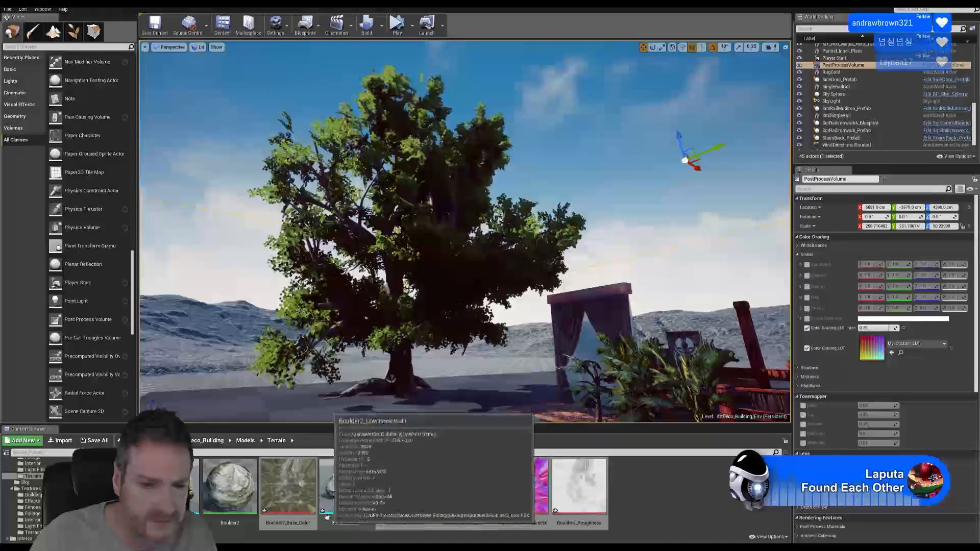
{"action": "double_click", "coordinate": [342, 492]}
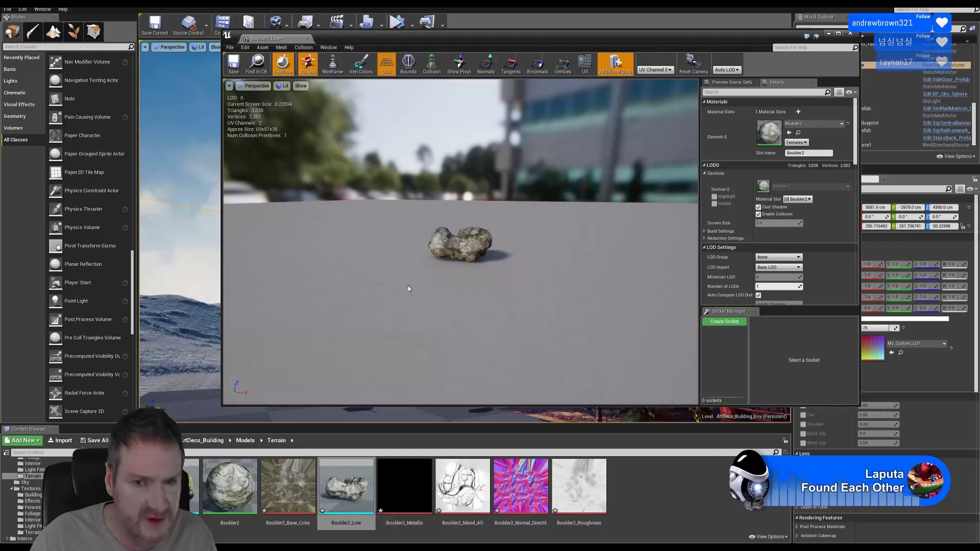
{"action": "left_click_drag", "start_coordinate": [408, 286], "coordinate": [459, 247]}
{"action": "right_click_drag", "start_coordinate": [460, 288], "coordinate": [461, 253]}
{"action": "left_click_drag", "start_coordinate": [460, 289], "coordinate": [586, 314]}
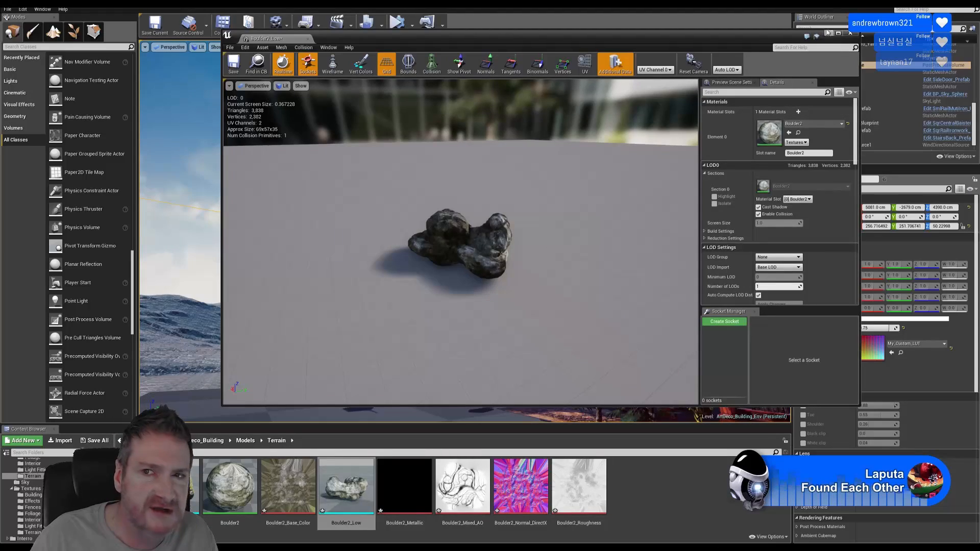
Reopen Boulder2_Low and browse the Materials > Terrain folder
{"action": "left_click", "coordinate": [851, 34]}
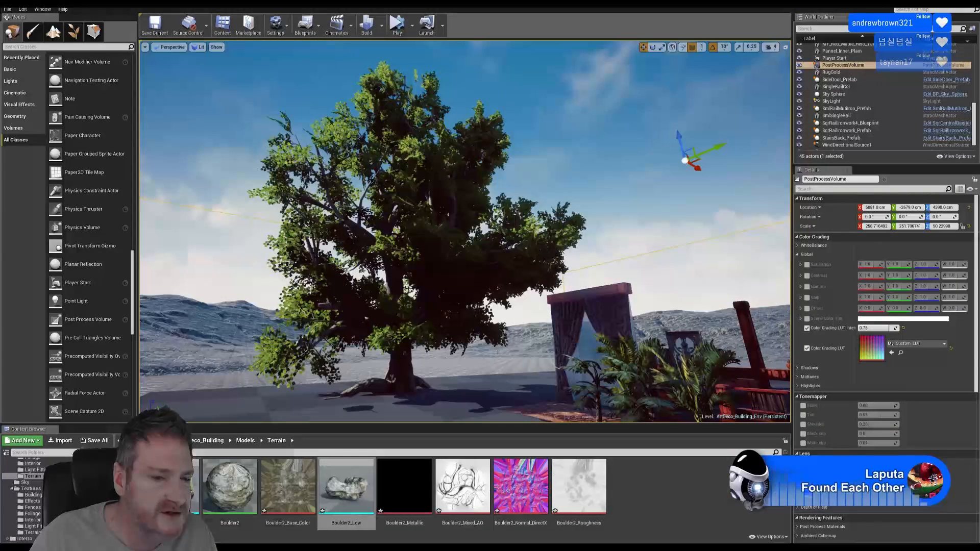
{"action": "double_click", "coordinate": [346, 500]}
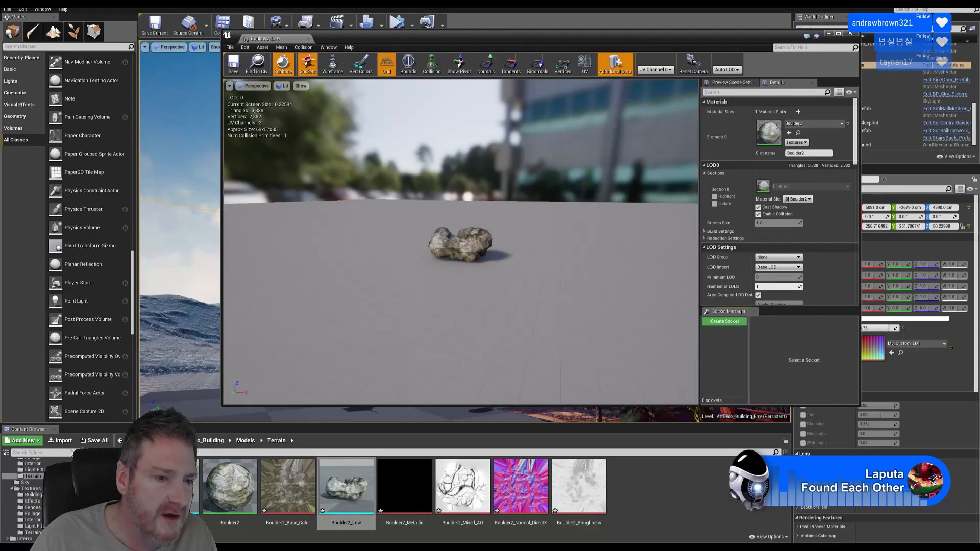
{"action": "scroll", "coordinate": [36, 498], "scroll_direction": "up", "scroll_amount": 6}
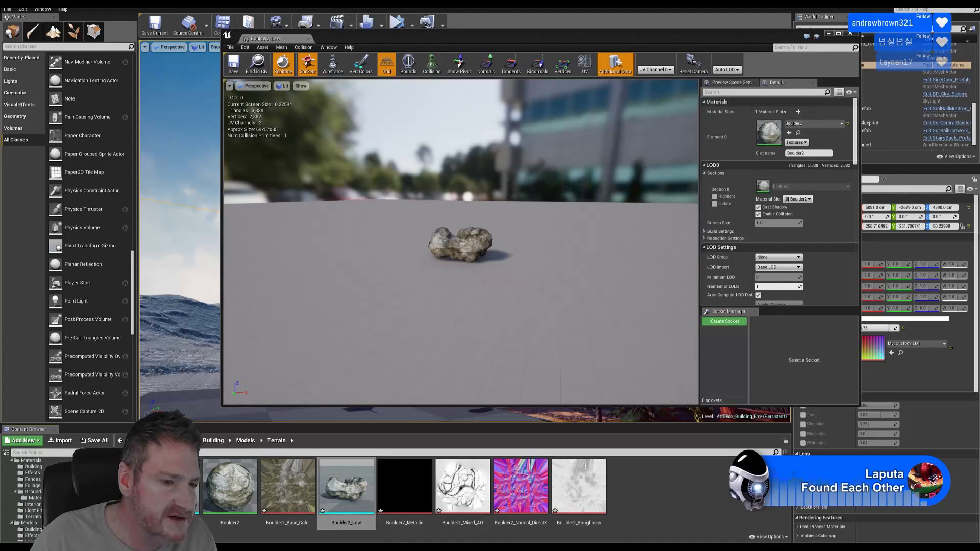
{"action": "scroll", "coordinate": [36, 497], "scroll_direction": "up", "scroll_amount": 1}
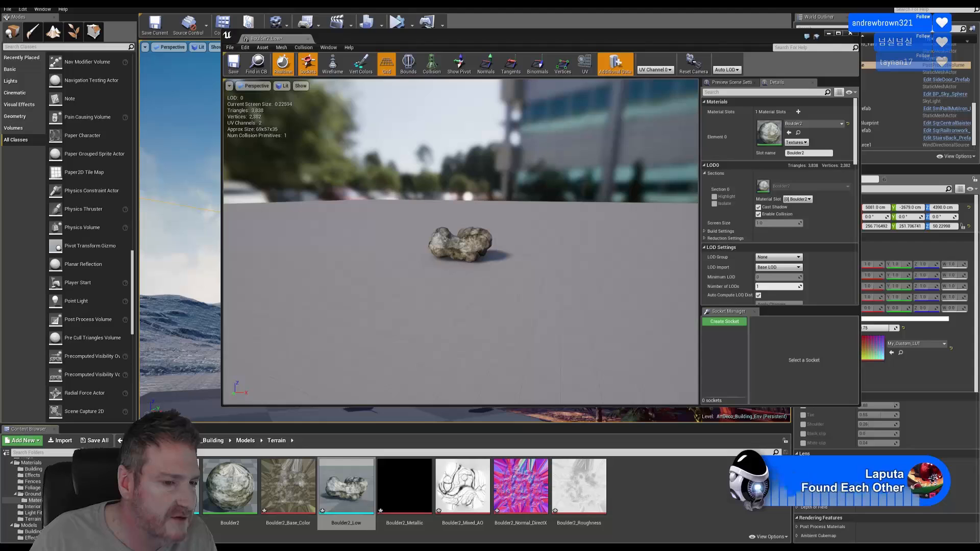
{"action": "left_click", "coordinate": [40, 520]}
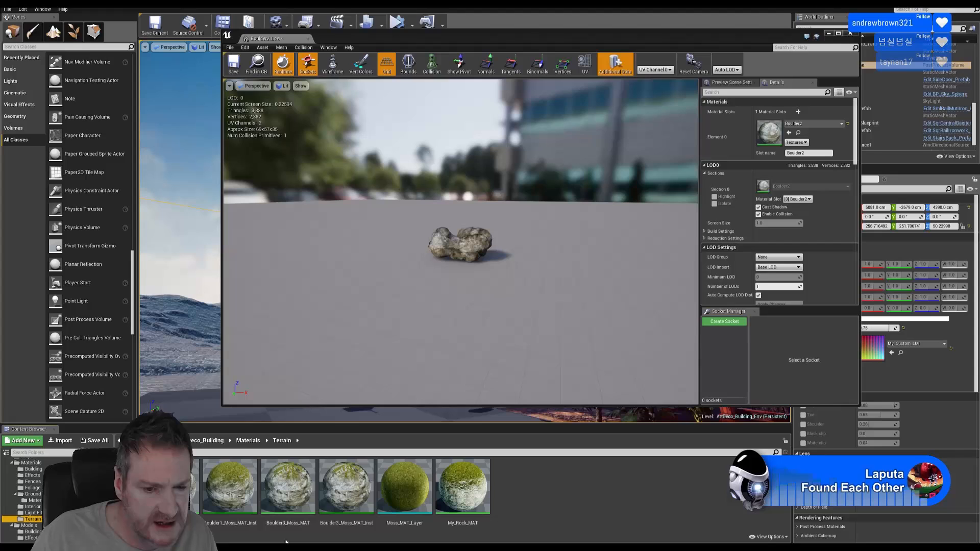
Duplicate Boulder3_Moss_MAT as Boulder2_Moss_MAT
{"action": "right_click", "coordinate": [291, 495]}
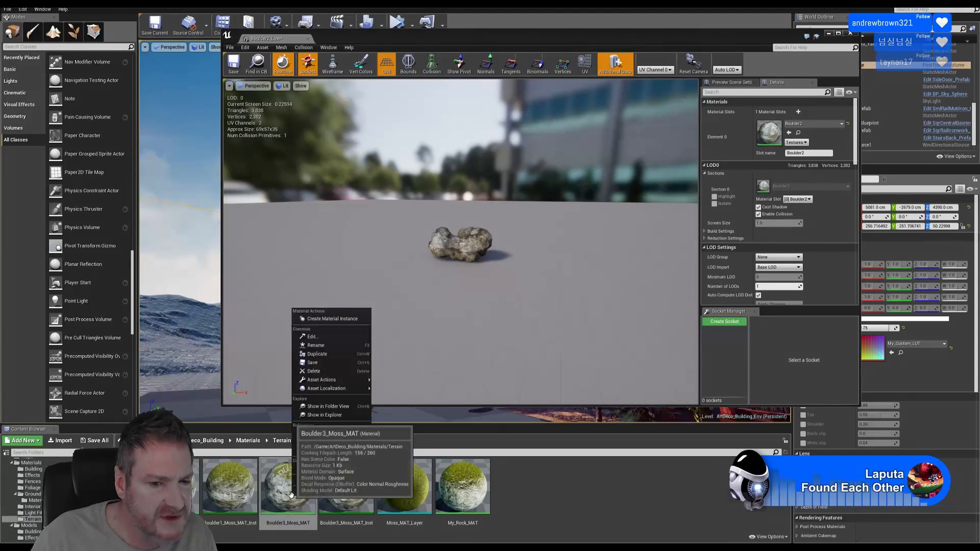
{"action": "left_click", "coordinate": [326, 355]}
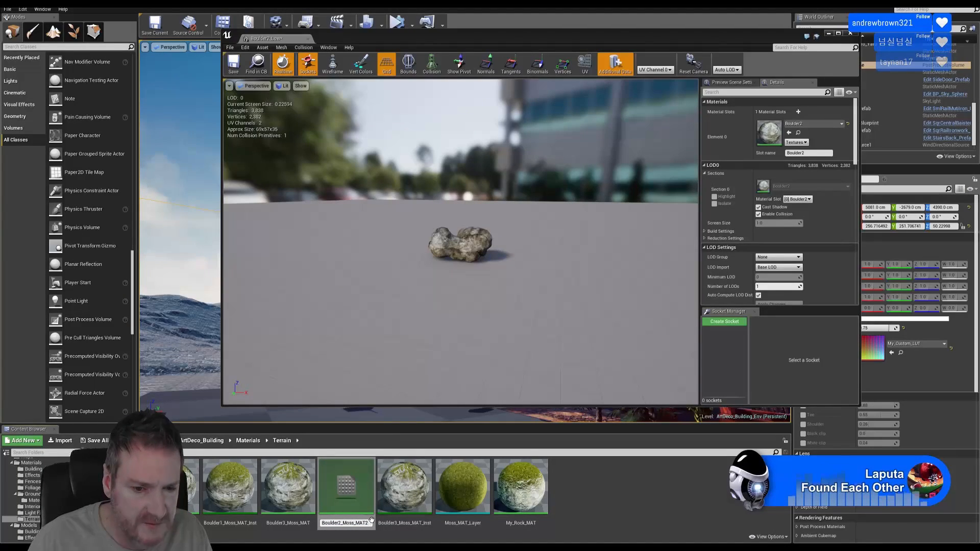
{"action": "key", "text": "Return"}
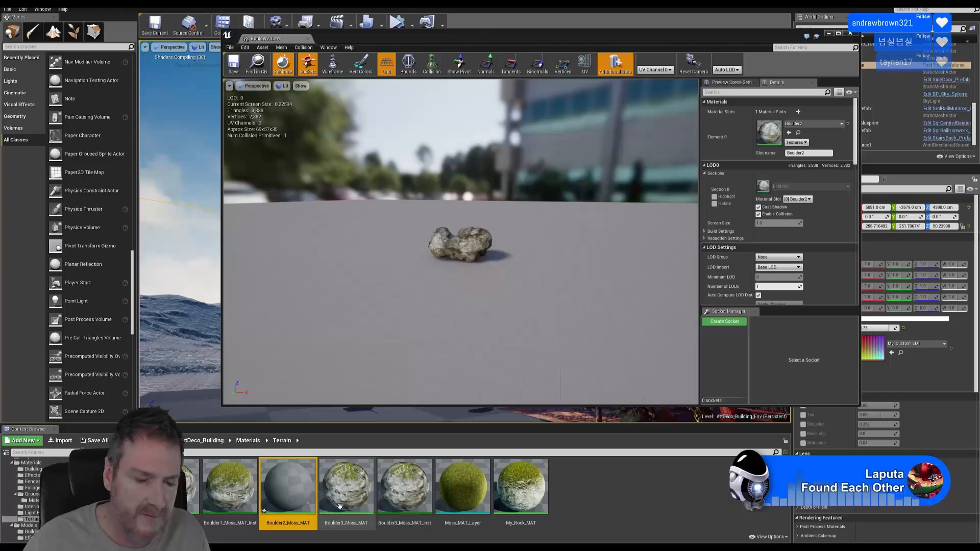
Open Boulder2_Moss_MAT and view its material attributes and texture sample nodes
{"action": "double_click", "coordinate": [295, 486]}
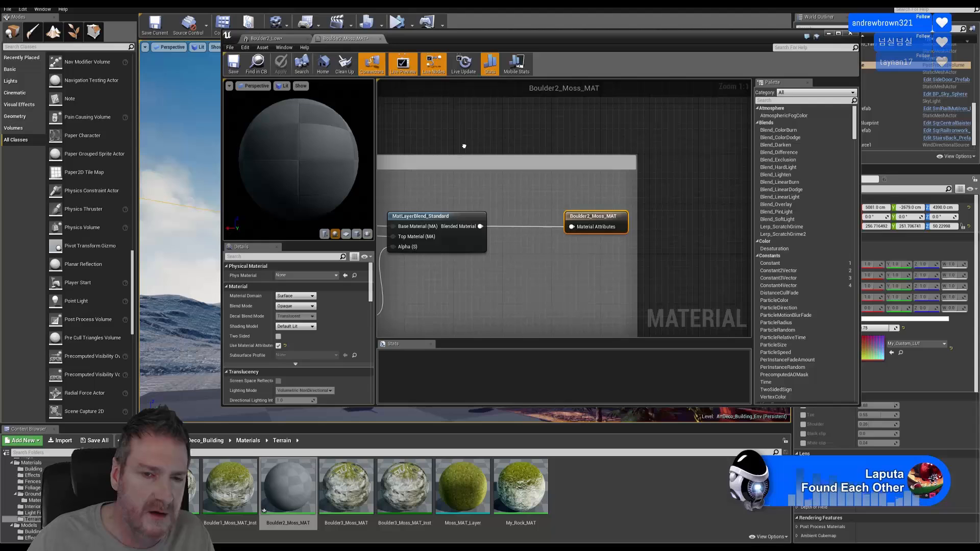
{"action": "scroll", "coordinate": [617, 201], "scroll_direction": "down", "scroll_amount": 6}
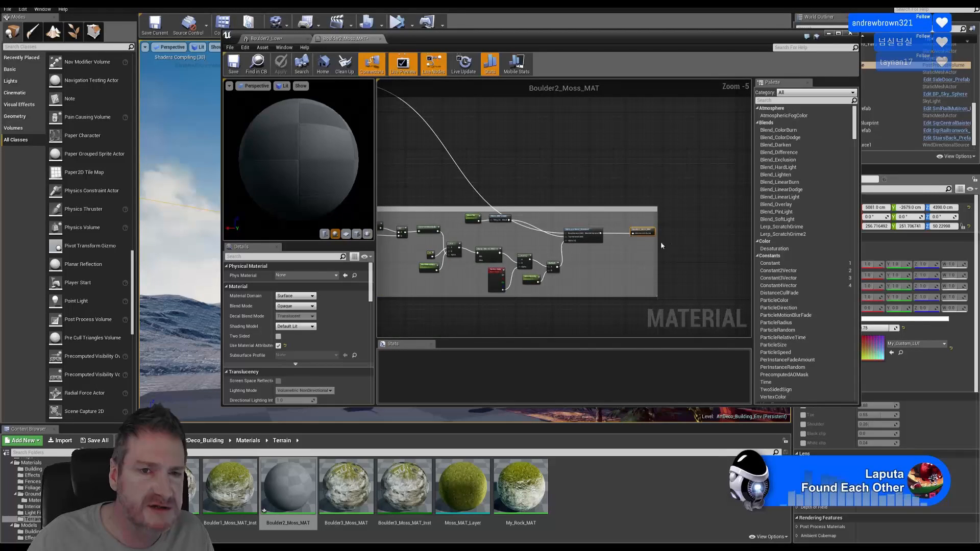
{"action": "right_click_drag", "start_coordinate": [661, 246], "coordinate": [763, 295]}
{"action": "right_click_drag", "start_coordinate": [391, 135], "coordinate": [555, 183]}
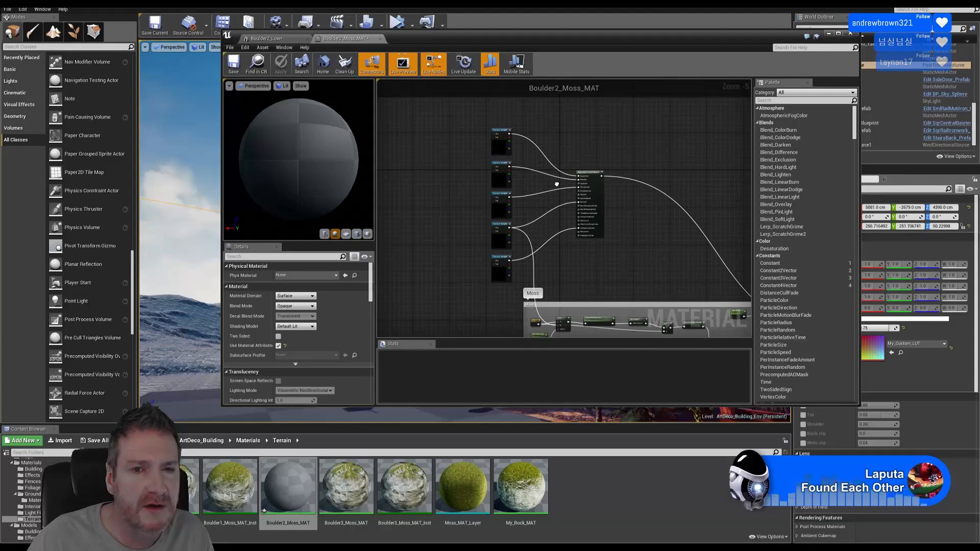
{"action": "scroll", "coordinate": [519, 158], "scroll_direction": "up", "scroll_amount": 1}
{"action": "scroll", "coordinate": [530, 161], "scroll_direction": "up", "scroll_amount": 1}
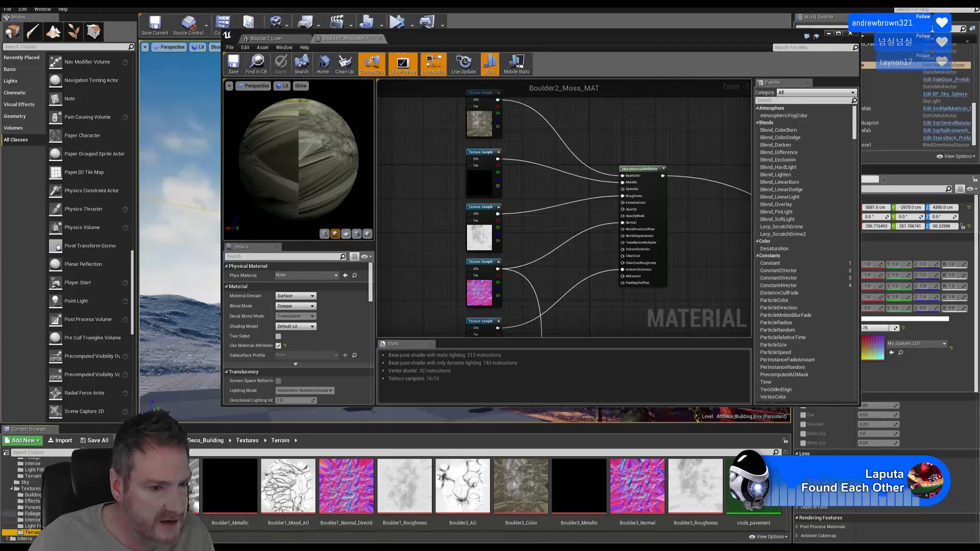
Add the five Boulder2 textures (Base Color, Metallic, Mixed AO, Normal DirectX, Roughness) to Boulder2_Moss_MAT's graph
{"action": "left_click", "coordinate": [33, 476]}
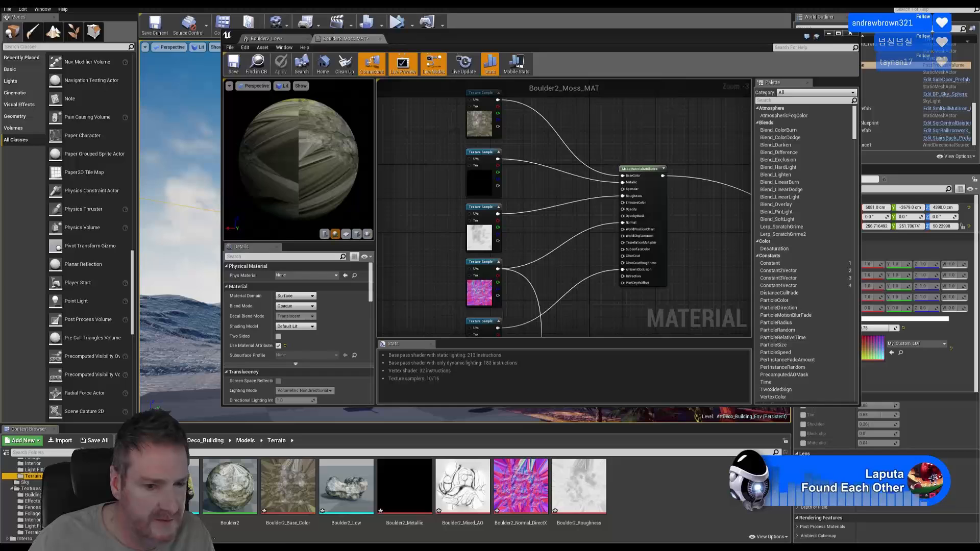
{"action": "left_click", "coordinate": [286, 489]}
{"action": "left_click", "coordinate": [408, 500], "text": "ctrl"}
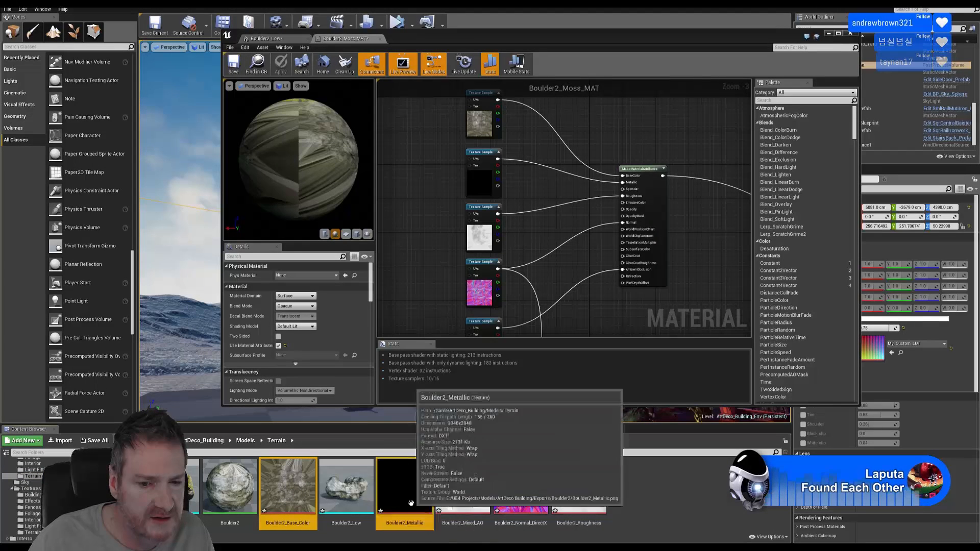
{"action": "left_click", "coordinate": [457, 503], "text": "ctrl"}
{"action": "left_click", "coordinate": [535, 512], "text": "ctrl"}
{"action": "left_click", "coordinate": [593, 500], "text": "ctrl"}
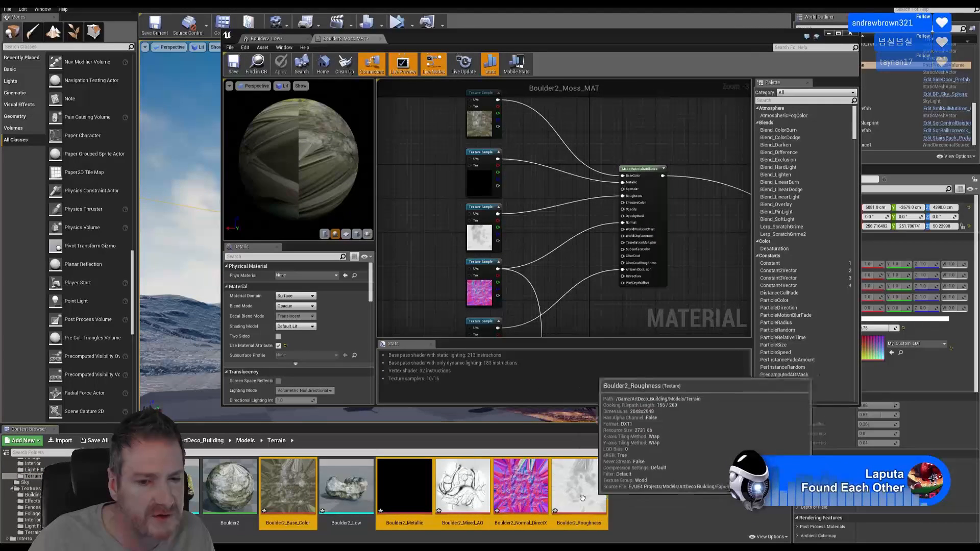
{"action": "left_click_drag", "start_coordinate": [288, 499], "coordinate": [410, 108]}
Unstack the new Boulder2 texture nodes and line them up beside the old samples
{"action": "right_click_drag", "start_coordinate": [448, 205], "coordinate": [495, 226]}
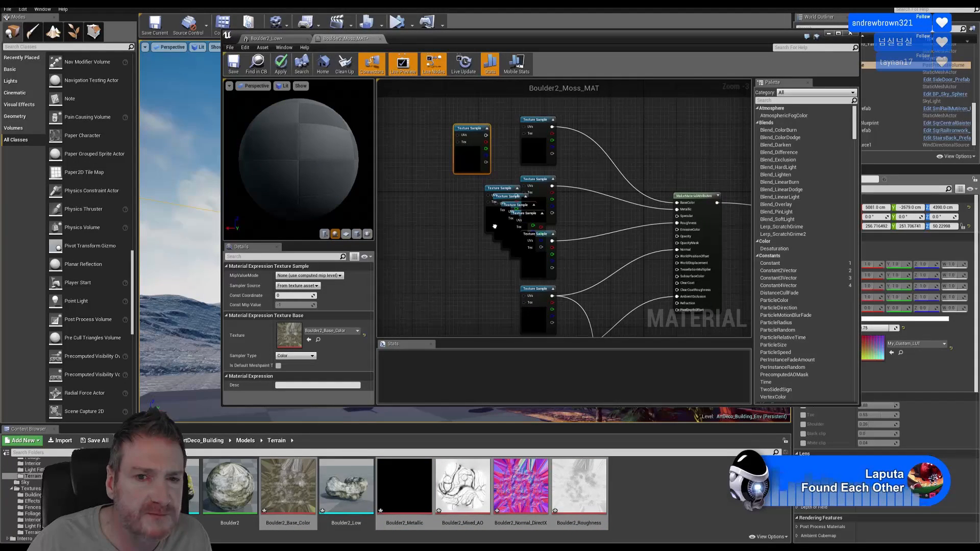
{"action": "left_click_drag", "start_coordinate": [503, 185], "coordinate": [463, 238]}
{"action": "left_click_drag", "start_coordinate": [512, 201], "coordinate": [464, 281]}
{"action": "left_click_drag", "start_coordinate": [429, 235], "coordinate": [473, 239]}
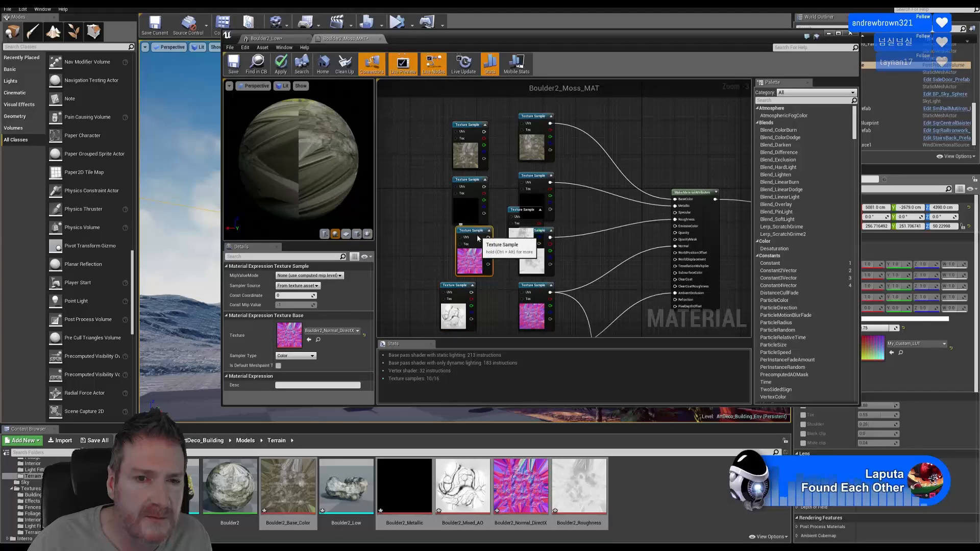
{"action": "left_click_drag", "start_coordinate": [457, 287], "coordinate": [469, 292]}
{"action": "right_click_drag", "start_coordinate": [519, 212], "coordinate": [550, 143]}
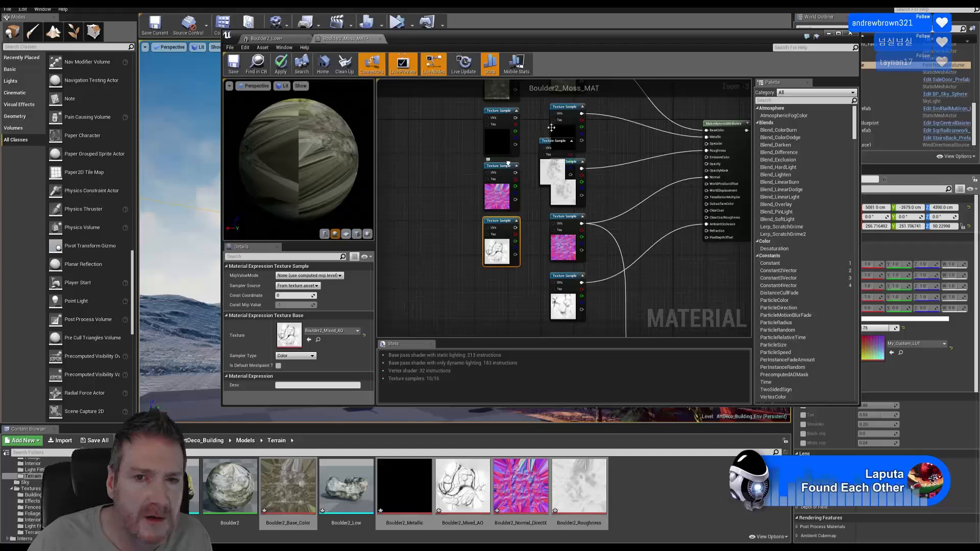
{"action": "left_click_drag", "start_coordinate": [549, 143], "coordinate": [420, 201]}
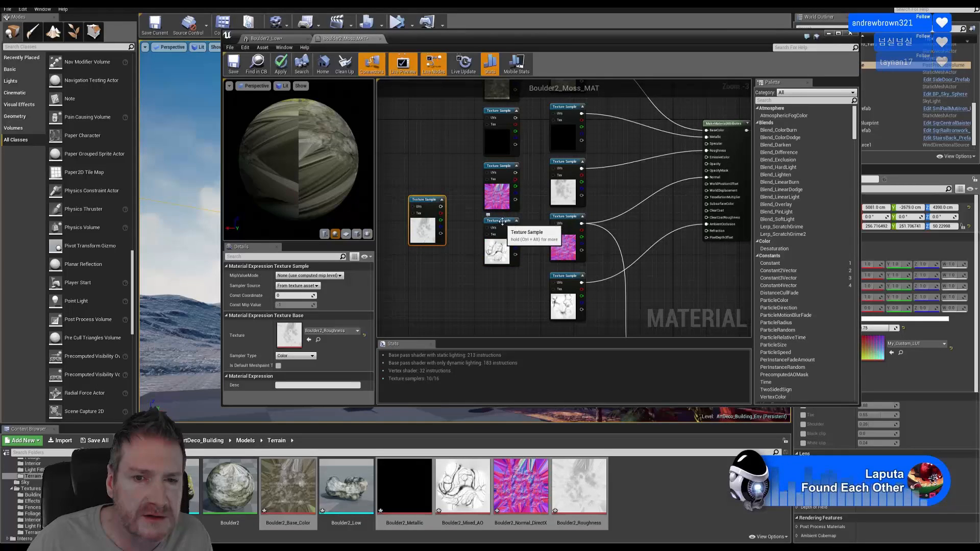
{"action": "left_click_drag", "start_coordinate": [502, 223], "coordinate": [506, 278]}
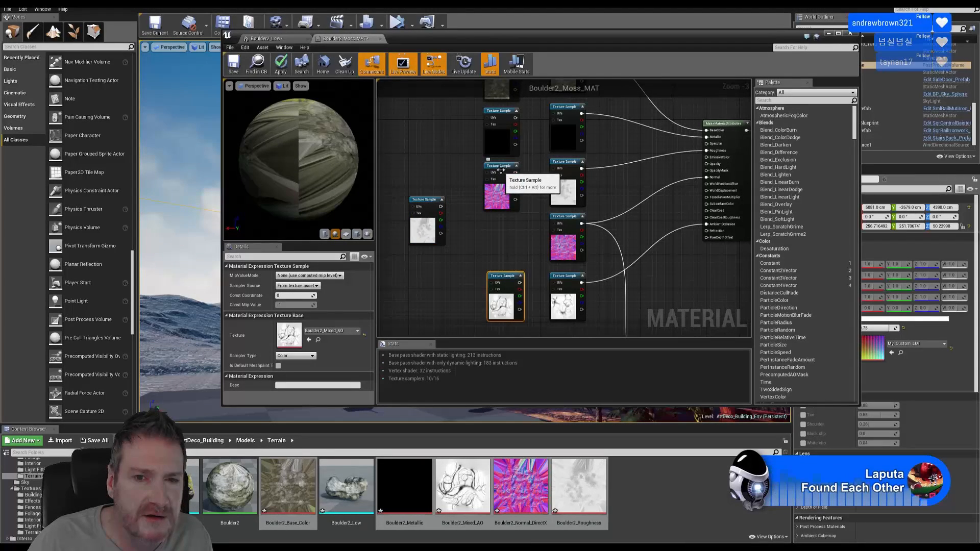
{"action": "left_click_drag", "start_coordinate": [500, 176], "coordinate": [505, 226]}
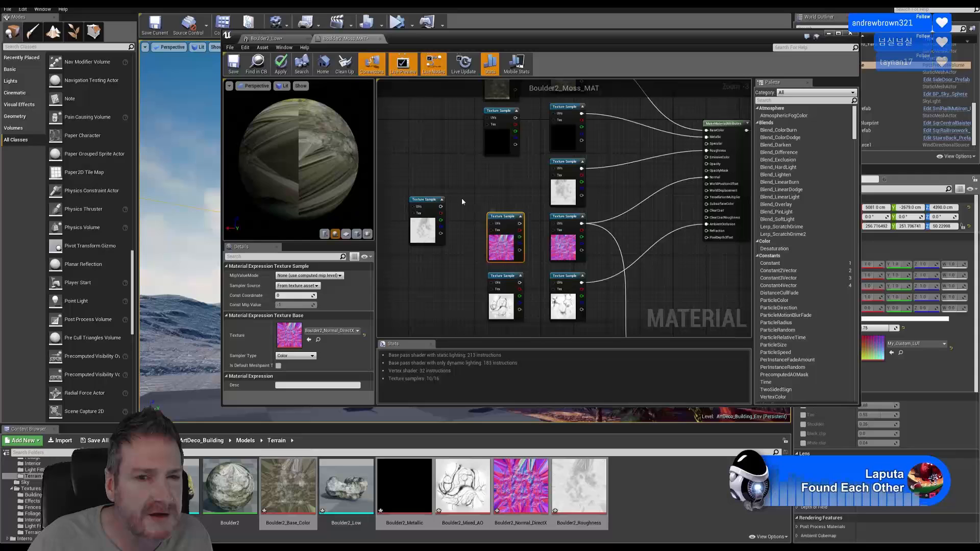
{"action": "left_click_drag", "start_coordinate": [432, 203], "coordinate": [507, 168]}
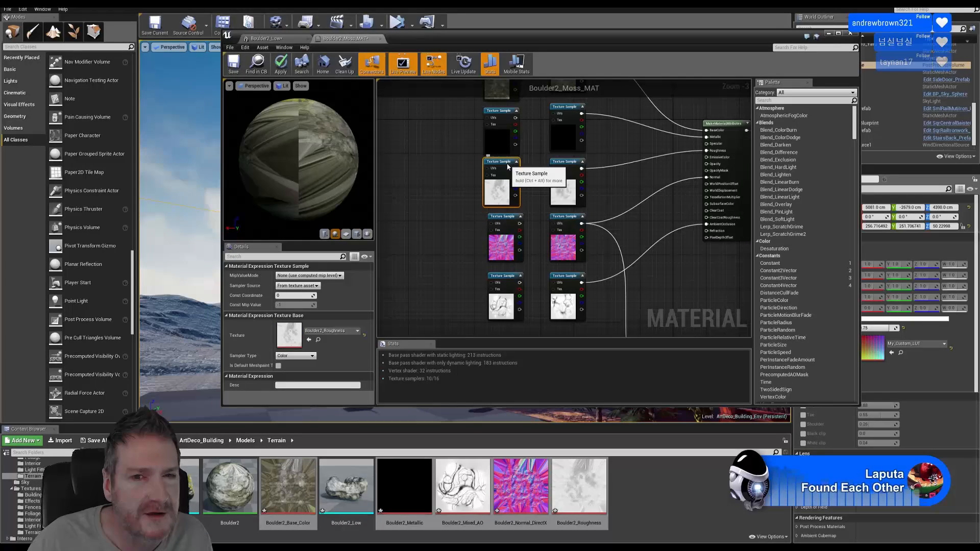
Pan across the Moss group, MossTile and Vertex Color nodes to the MakeMaterialAttributes node
{"action": "right_click_drag", "start_coordinate": [656, 285], "coordinate": [550, 121]}
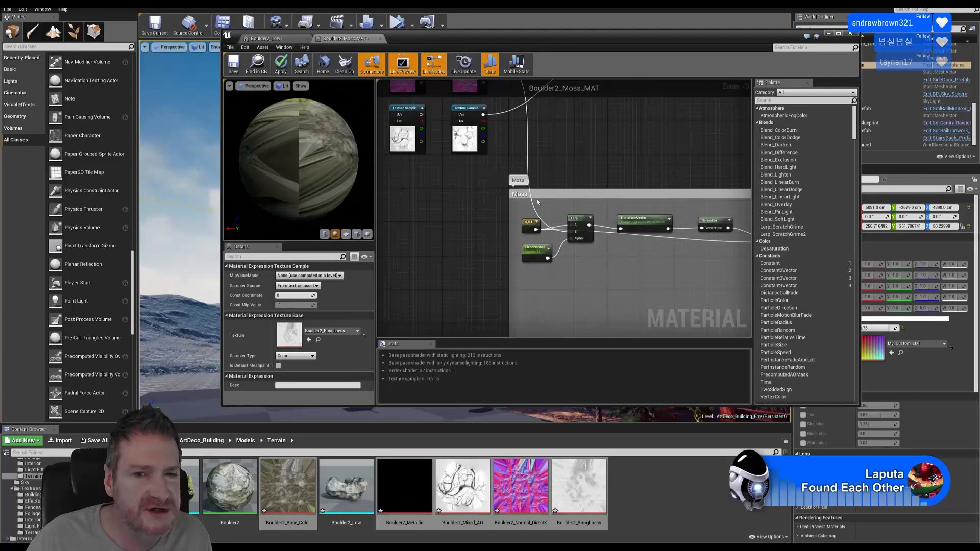
{"action": "right_click_drag", "start_coordinate": [596, 173], "coordinate": [434, 173]}
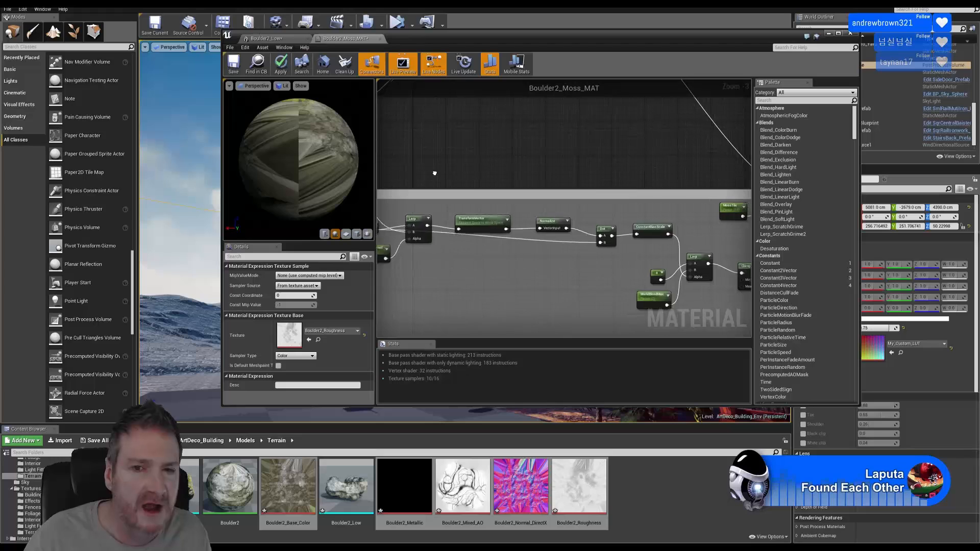
{"action": "right_click_drag", "start_coordinate": [593, 187], "coordinate": [500, 208]}
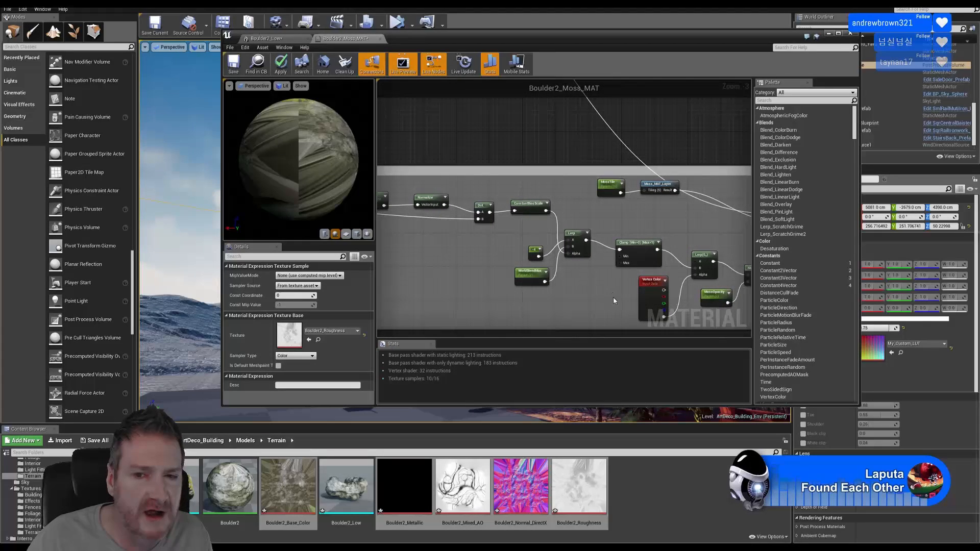
{"action": "scroll", "coordinate": [444, 224], "scroll_direction": "down", "scroll_amount": 3}
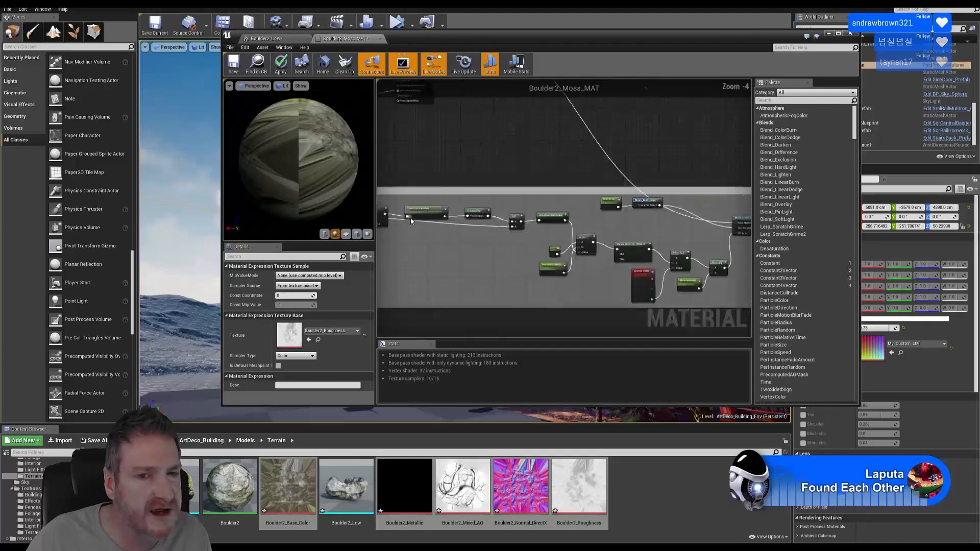
{"action": "scroll", "coordinate": [450, 230], "scroll_direction": "up", "scroll_amount": 3}
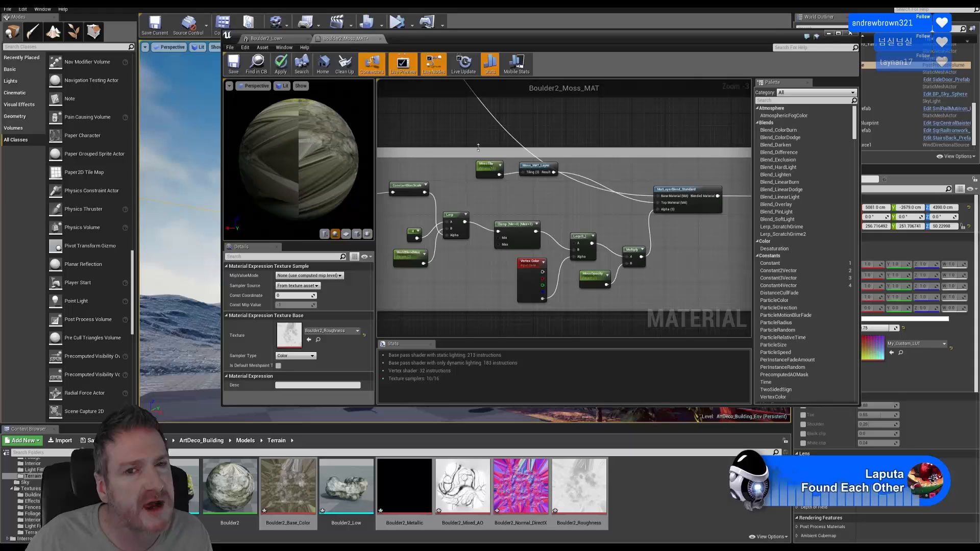
{"action": "right_click_drag", "start_coordinate": [467, 134], "coordinate": [607, 308]}
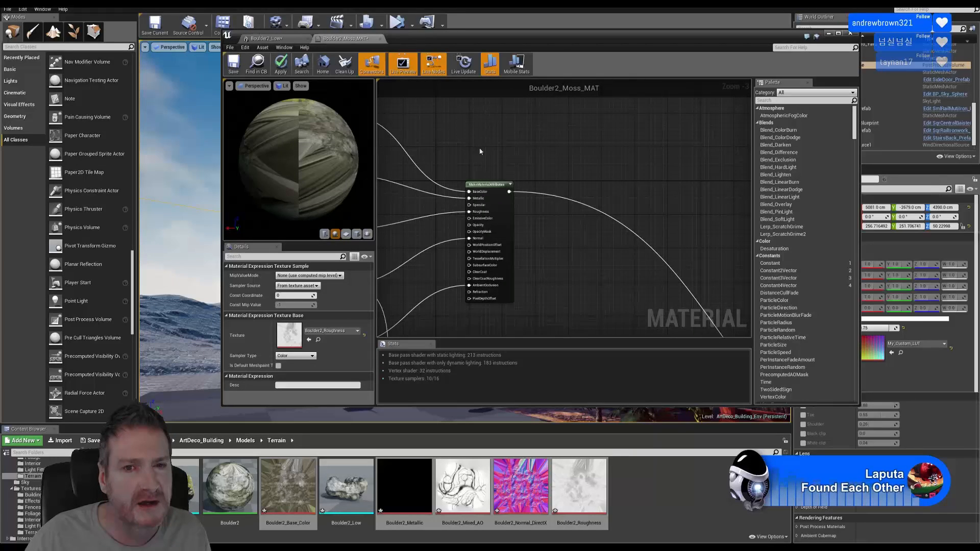
Connect the top two Boulder2 texture samples and the roughness texture to MakeMaterialAttributes
{"action": "right_click_drag", "start_coordinate": [480, 151], "coordinate": [661, 156]}
{"action": "right_click_drag", "start_coordinate": [500, 156], "coordinate": [471, 147]}
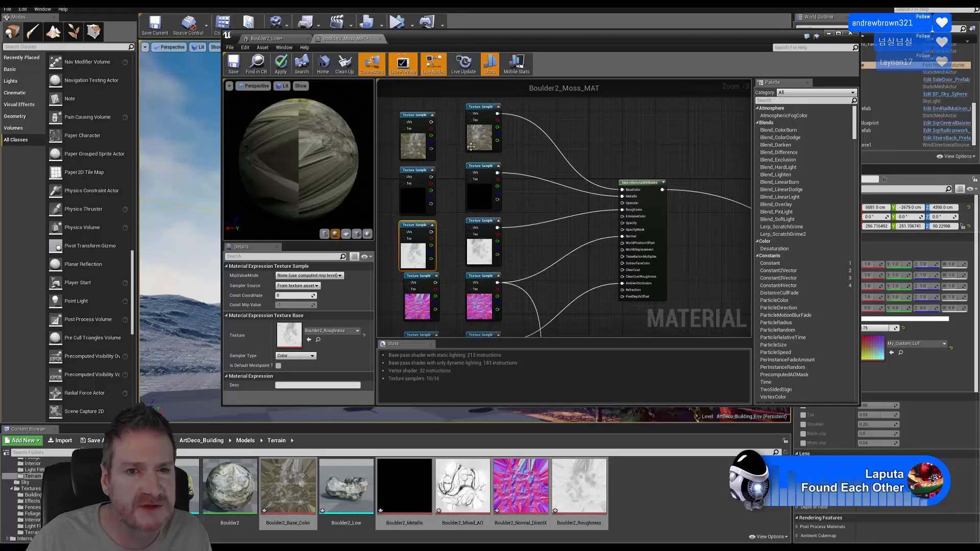
{"action": "left_click_drag", "start_coordinate": [431, 122], "coordinate": [622, 195]}
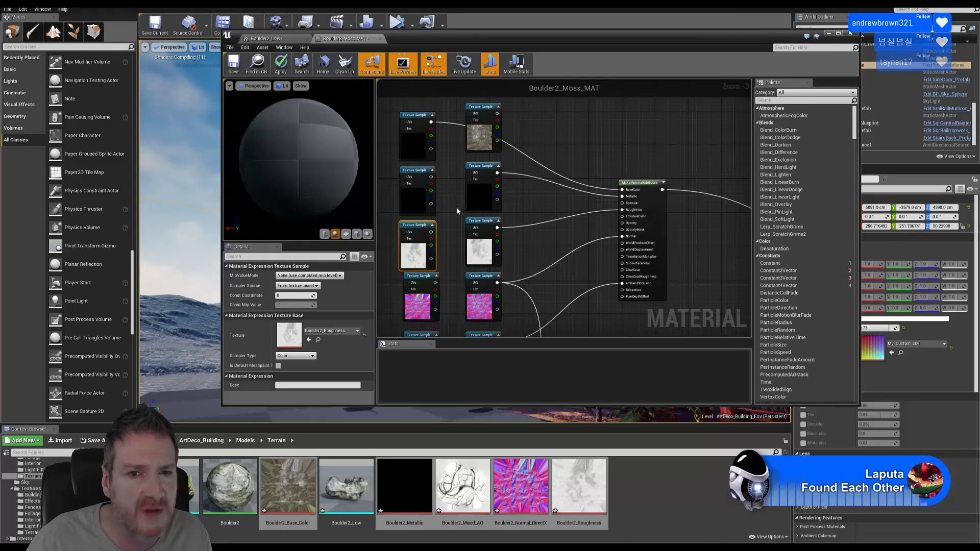
{"action": "left_click_drag", "start_coordinate": [431, 177], "coordinate": [620, 201]}
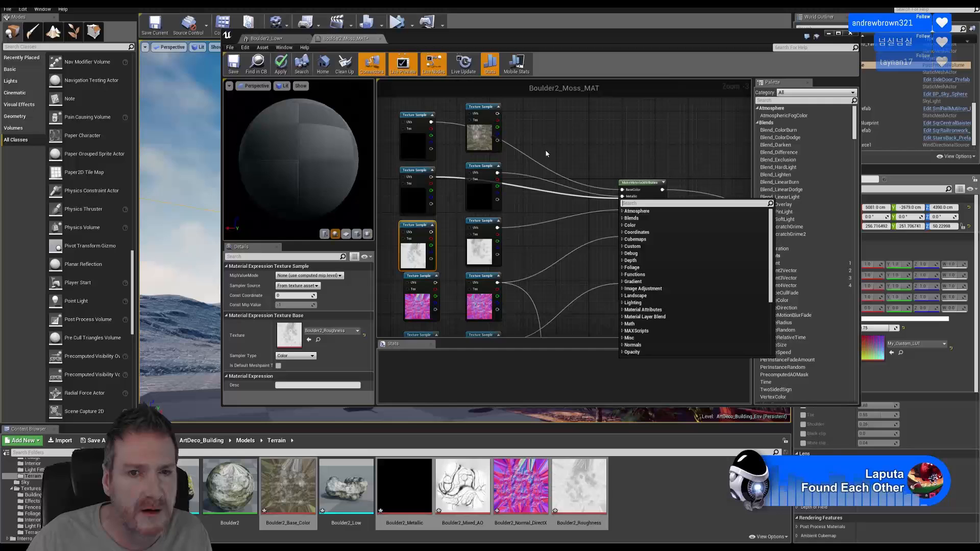
{"action": "right_click_drag", "start_coordinate": [546, 154], "coordinate": [544, 141]}
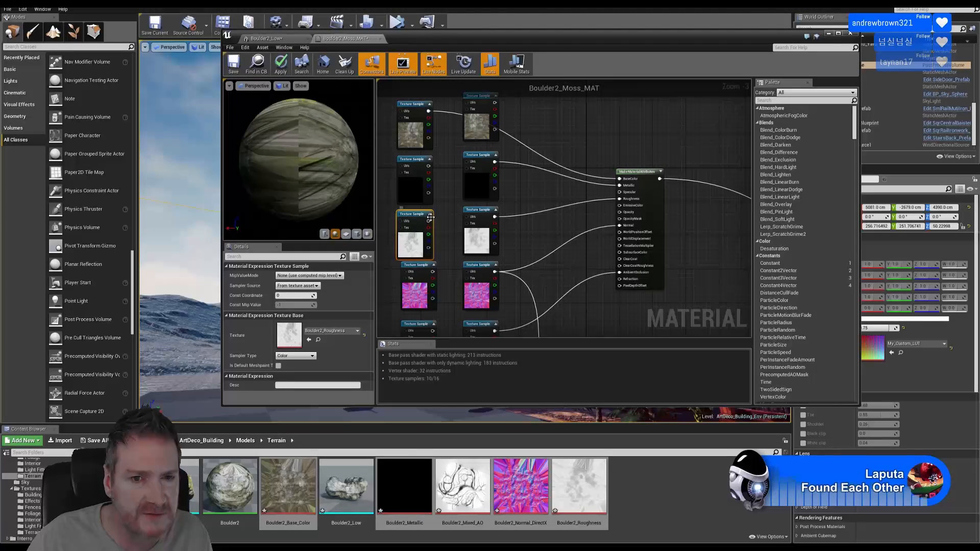
{"action": "left_click_drag", "start_coordinate": [429, 220], "coordinate": [620, 199]}
{"action": "right_click_drag", "start_coordinate": [522, 224], "coordinate": [514, 164]}
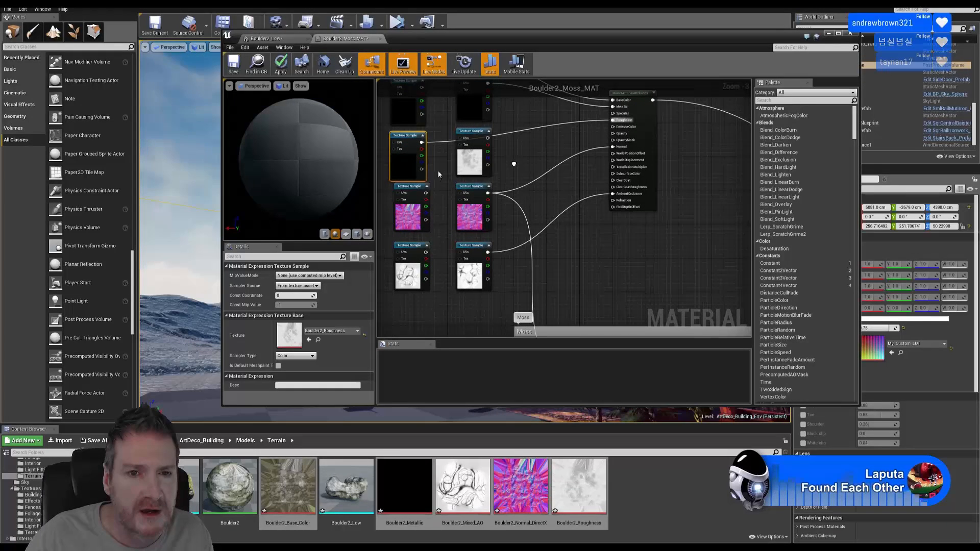
Wire the normal texture, dark texture and AO texture into MakeMaterialAttributes, including AmbientOcclusion
{"action": "left_click_drag", "start_coordinate": [425, 193], "coordinate": [612, 147]}
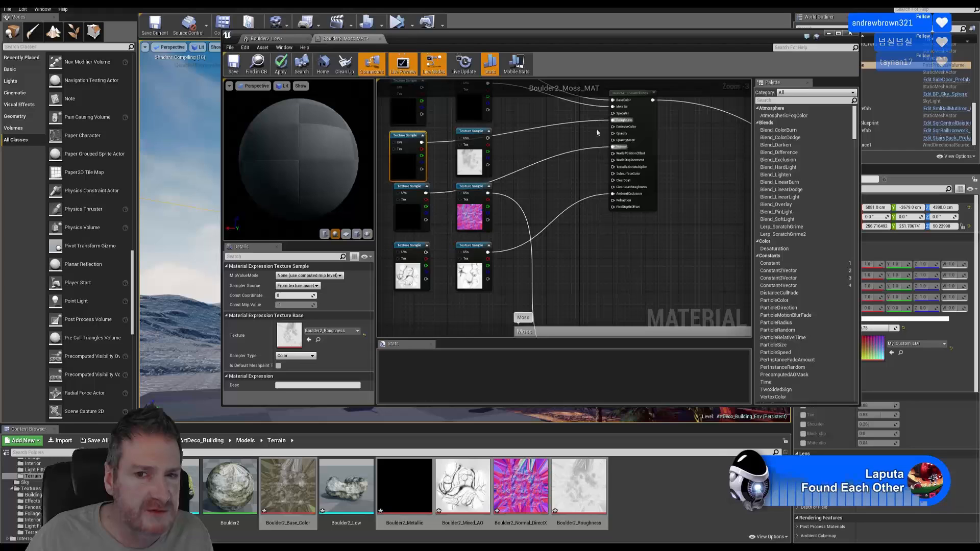
{"action": "right_click_drag", "start_coordinate": [538, 188], "coordinate": [531, 126]}
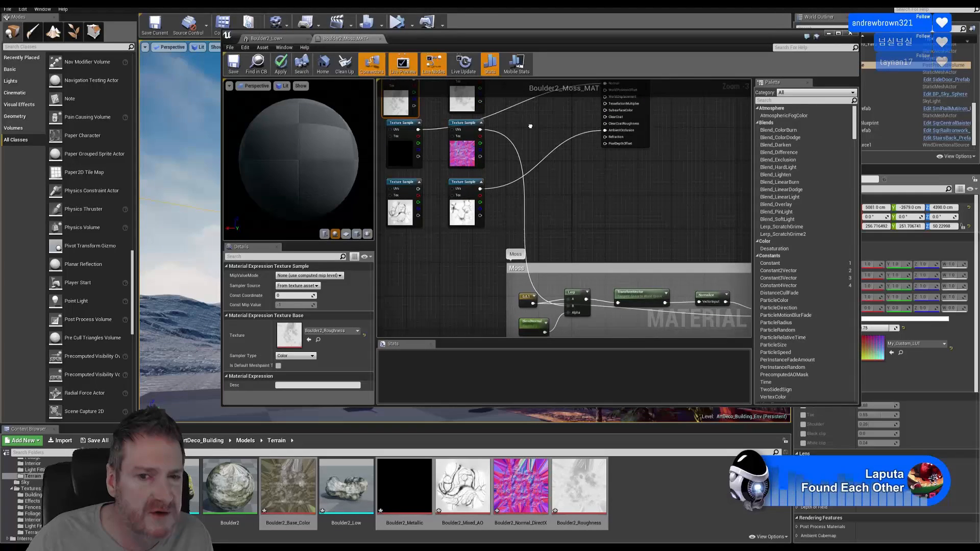
{"action": "left_click_drag", "start_coordinate": [417, 129], "coordinate": [567, 308]}
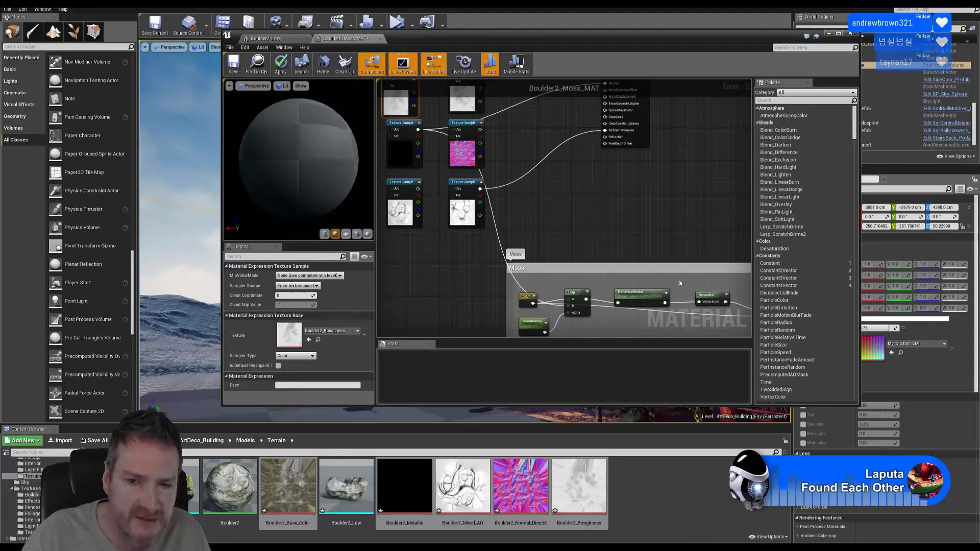
{"action": "right_click_drag", "start_coordinate": [679, 282], "coordinate": [687, 308]}
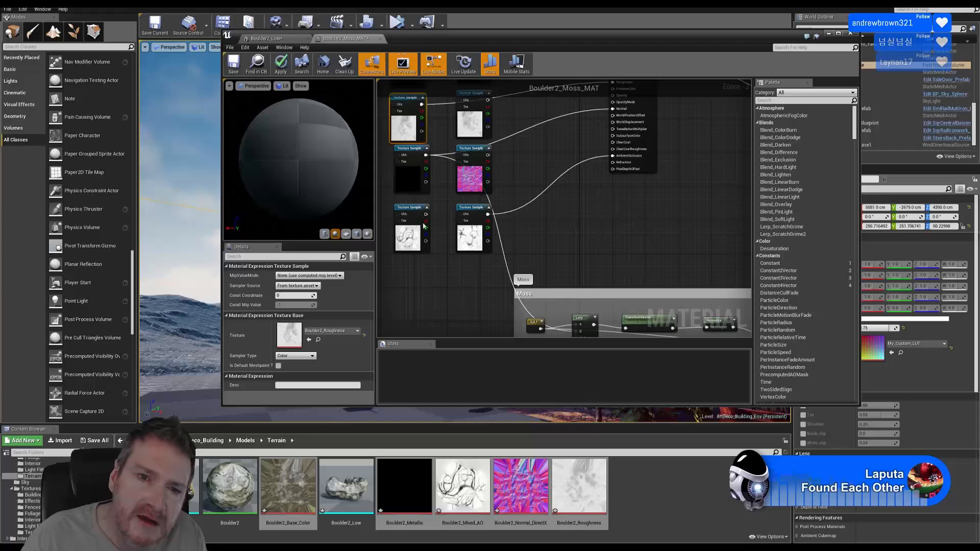
{"action": "left_click_drag", "start_coordinate": [425, 215], "coordinate": [609, 160]}
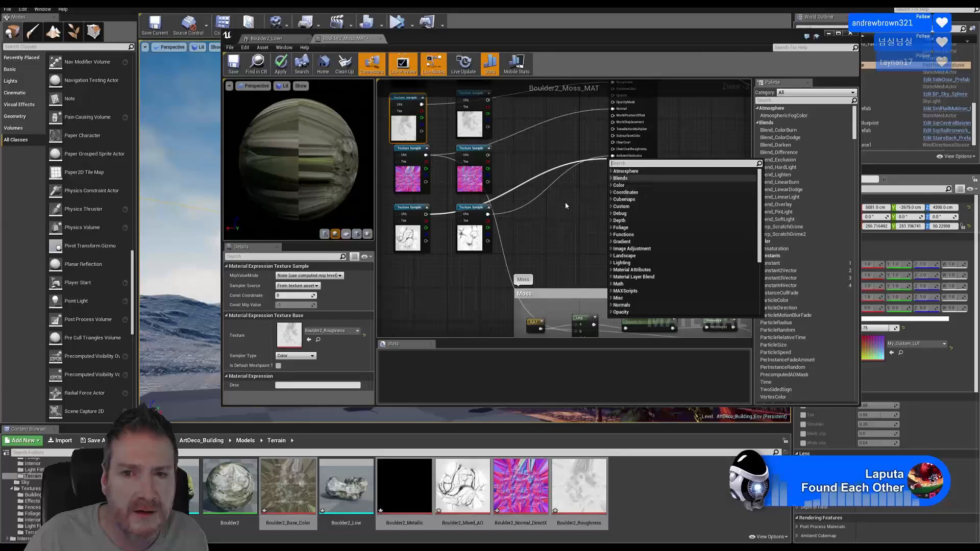
{"action": "left_click", "coordinate": [536, 209]}
{"action": "left_click_drag", "start_coordinate": [426, 214], "coordinate": [613, 157]}
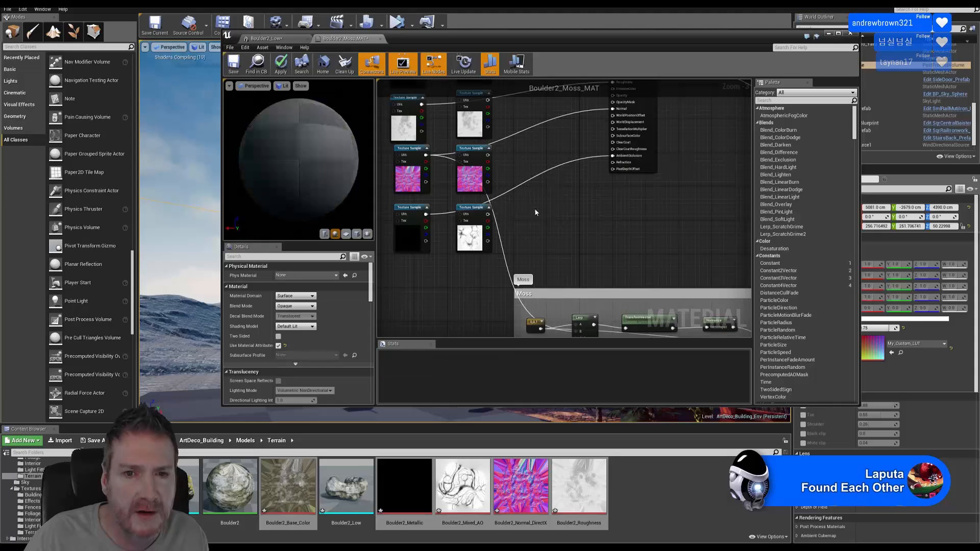
Delete the unused white, pink and second white texture samples
{"action": "left_click", "coordinate": [461, 229]}
{"action": "key", "text": "Delete"}
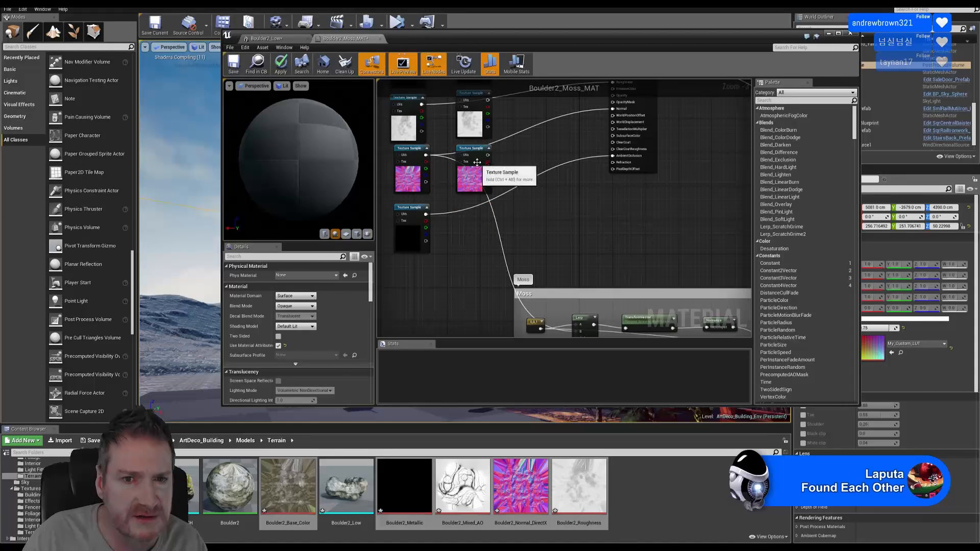
{"action": "left_click", "coordinate": [477, 162]}
{"action": "key", "text": "Delete"}
{"action": "right_click_drag", "start_coordinate": [474, 131], "coordinate": [480, 209]}
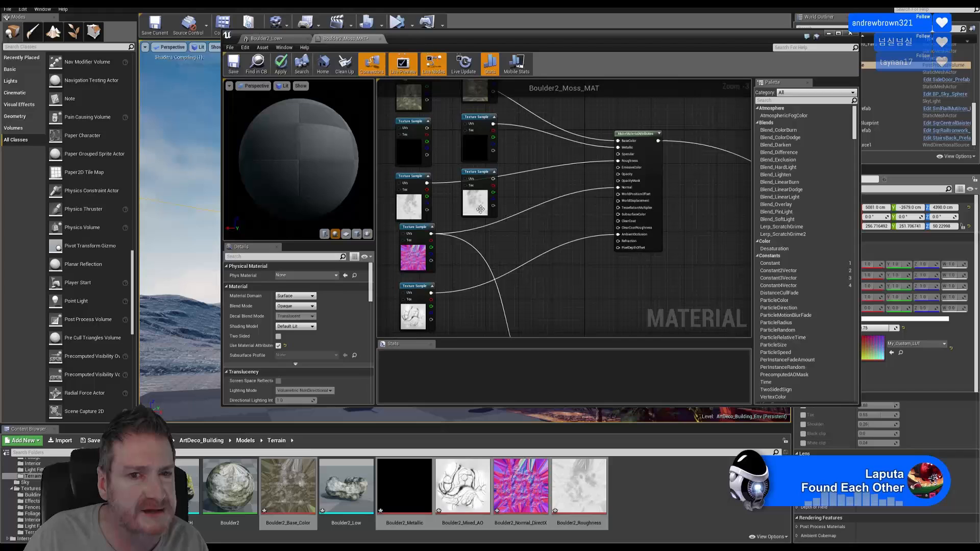
{"action": "left_click", "coordinate": [480, 209]}
{"action": "key", "text": "Delete"}
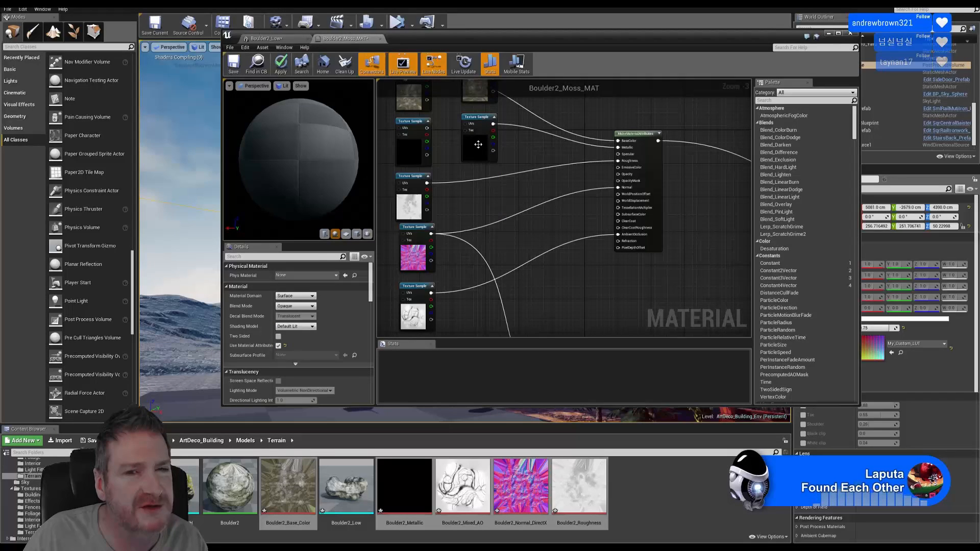
Delete the remaining unused black and top-right samples, then save and close Boulder2_Moss_MAT
{"action": "right_click_drag", "start_coordinate": [515, 148], "coordinate": [516, 225]}
{"action": "left_click", "coordinate": [485, 224]}
{"action": "key", "text": "Delete"}
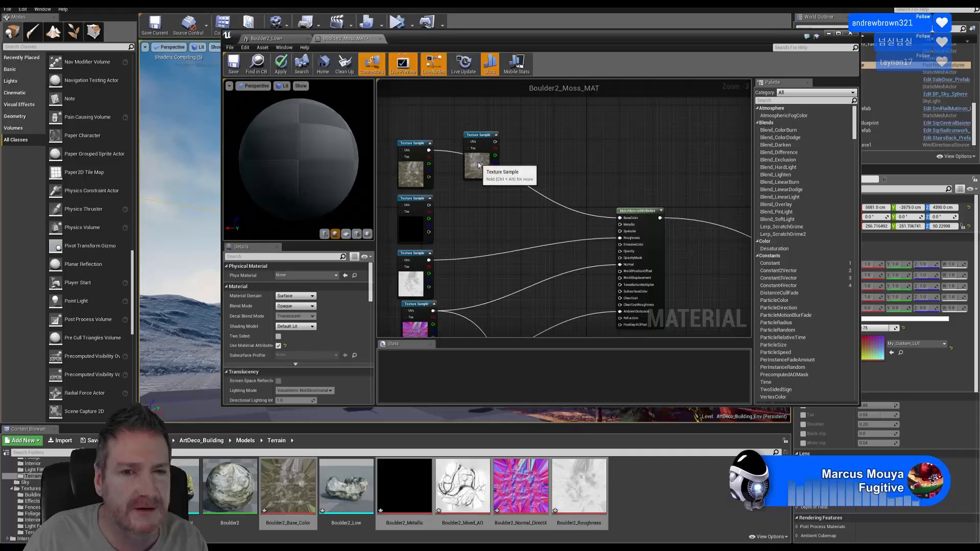
{"action": "left_click", "coordinate": [479, 163]}
{"action": "key", "text": "Delete"}
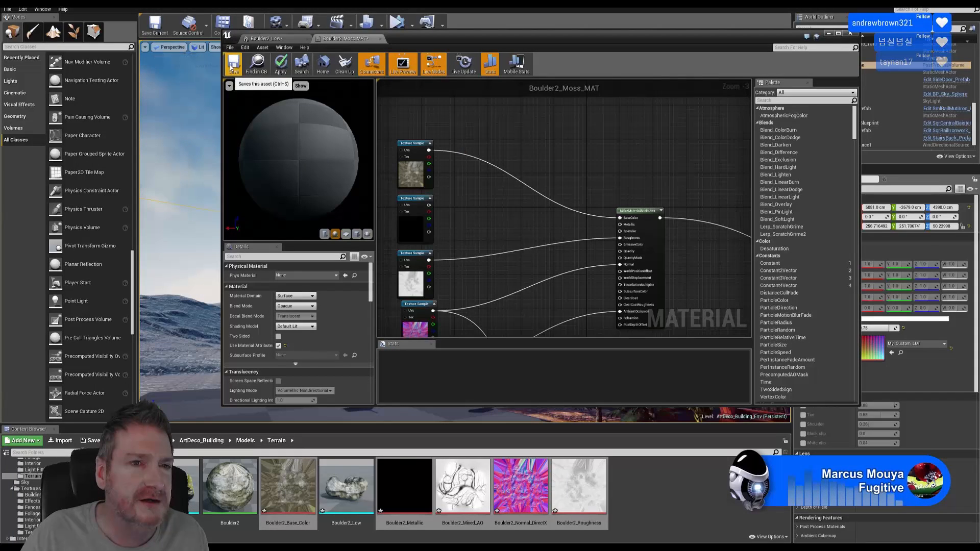
{"action": "left_click", "coordinate": [233, 63]}
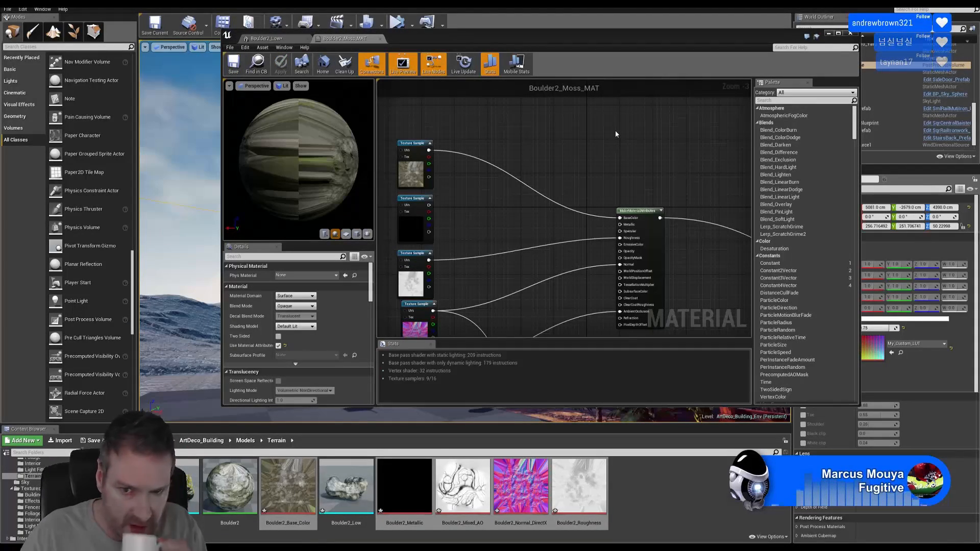
{"action": "left_click", "coordinate": [850, 33]}
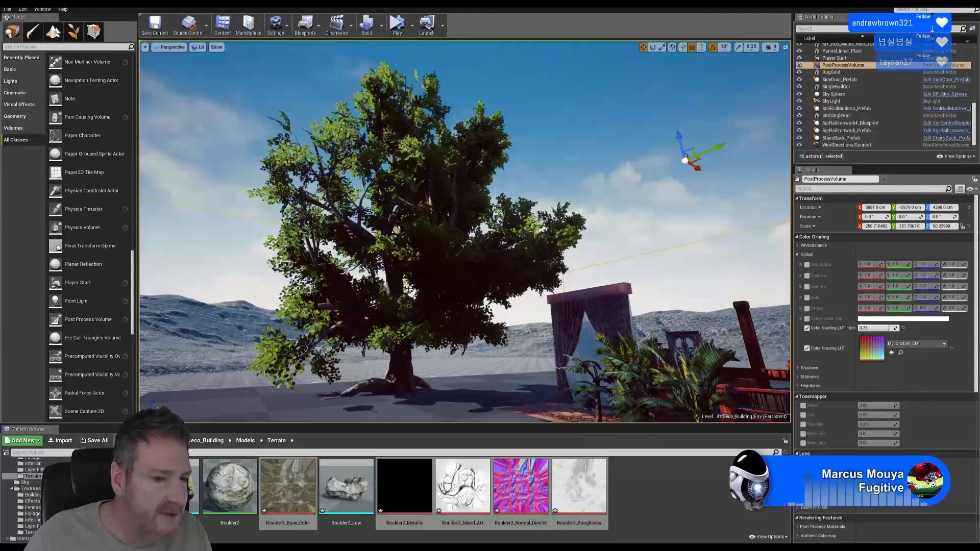
Open the Boulder2_Low mesh and browse the Terrain materials folder
{"action": "scroll", "coordinate": [25, 497], "scroll_direction": "up", "scroll_amount": 5}
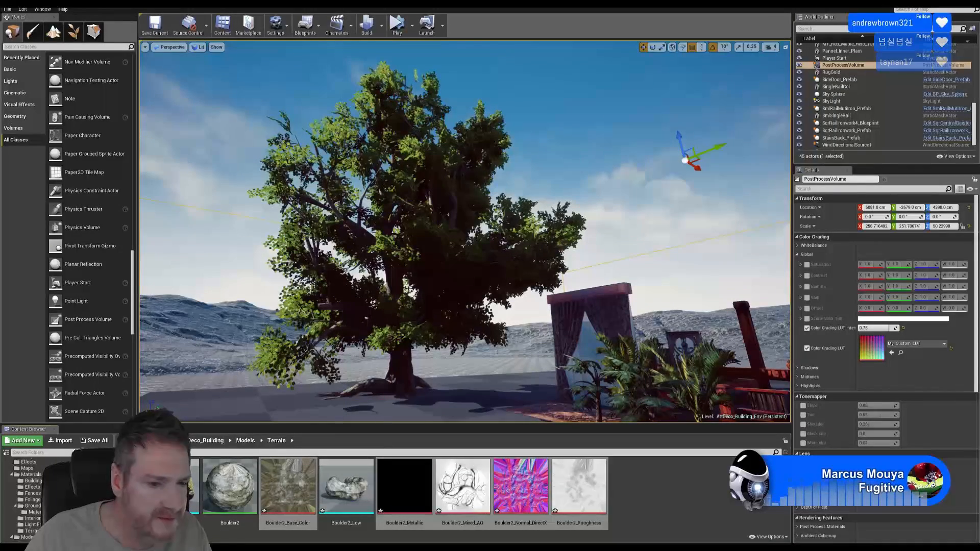
{"action": "double_click", "coordinate": [346, 487]}
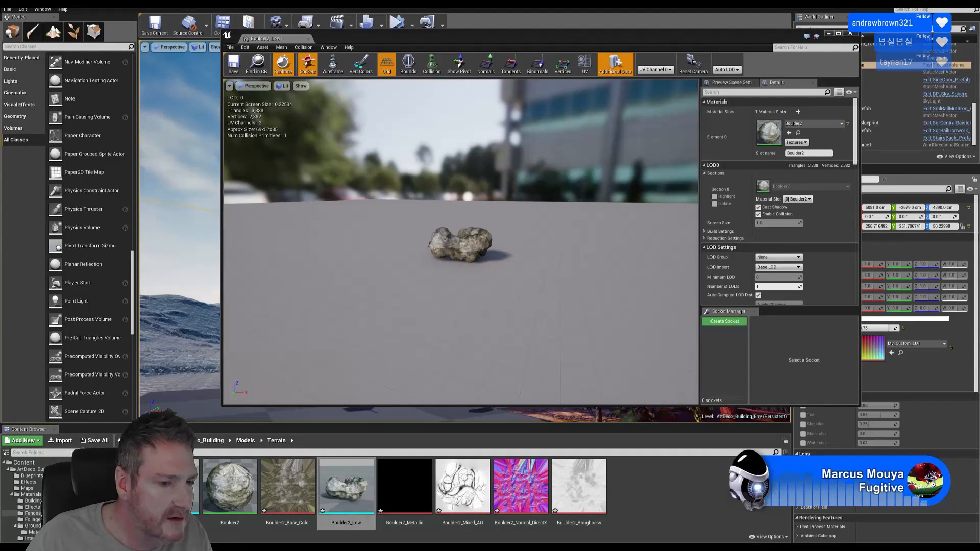
{"action": "scroll", "coordinate": [25, 500], "scroll_direction": "down", "scroll_amount": 2}
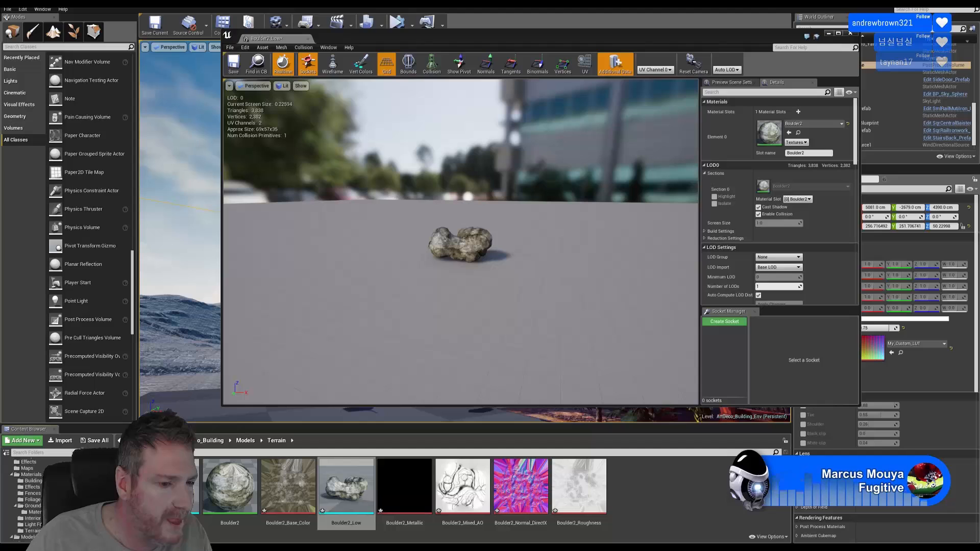
{"action": "left_click", "coordinate": [31, 531]}
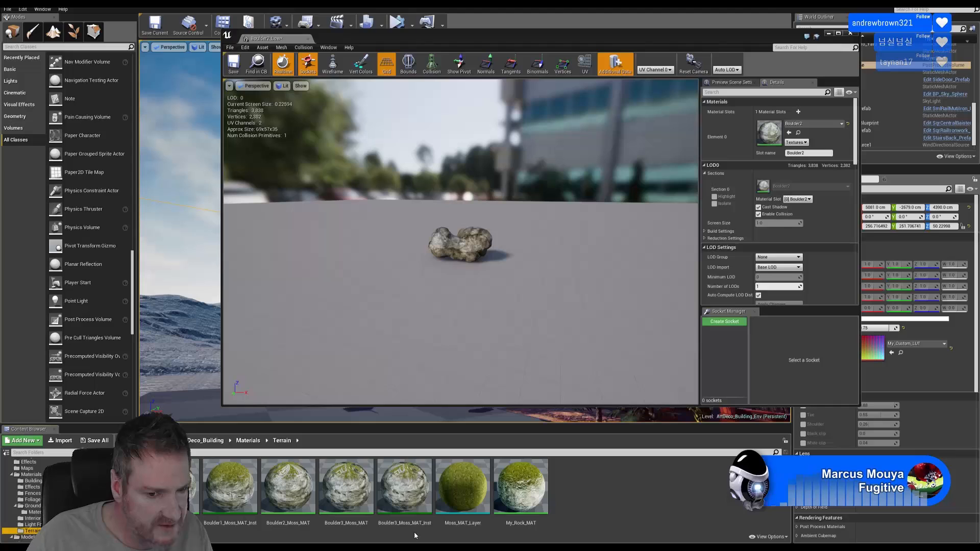
Duplicate Boulder3_Moss_MAT_Inst and rename the copy Boulder2_Moss_MAT_Inst2
{"action": "left_click", "coordinate": [408, 492]}
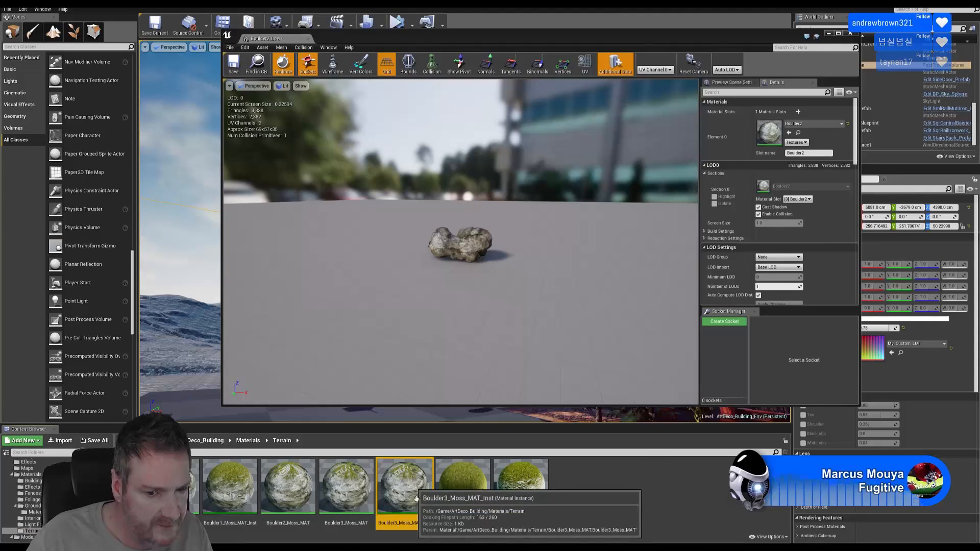
{"action": "right_click", "coordinate": [408, 493]}
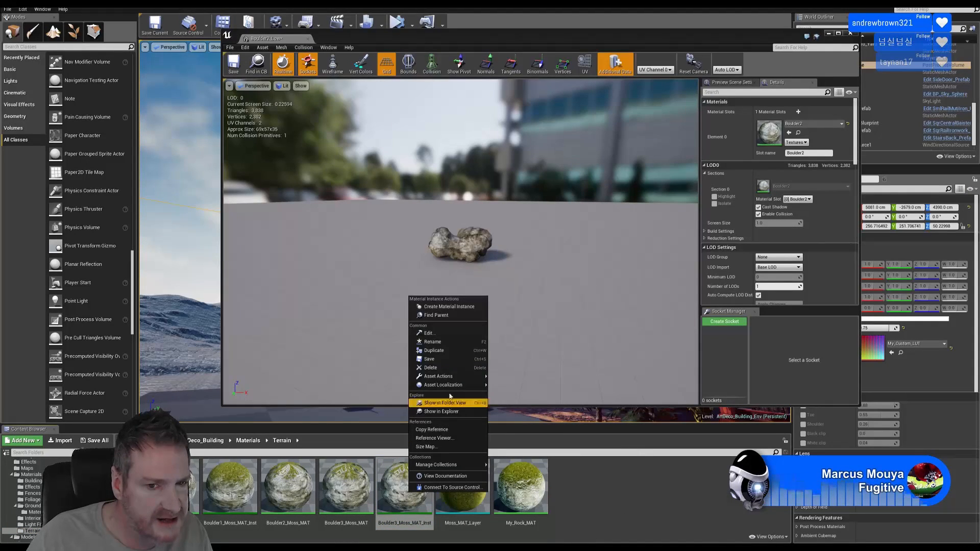
{"action": "left_click", "coordinate": [442, 351]}
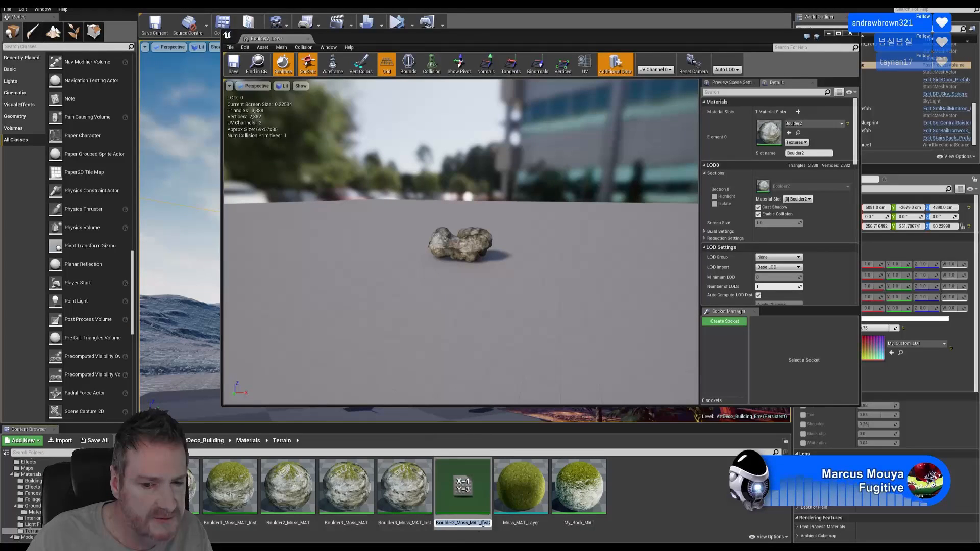
{"action": "left_click", "coordinate": [454, 525]}
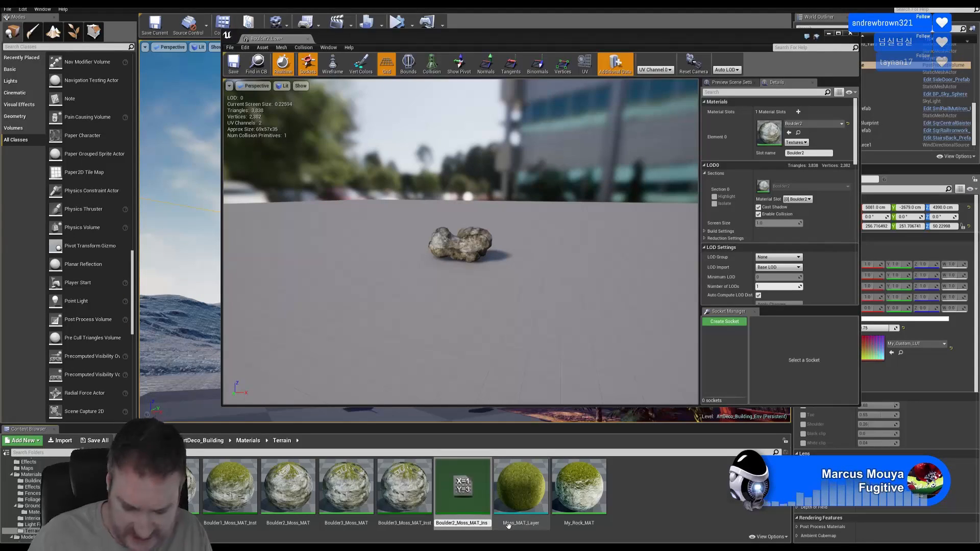
{"action": "type", "text": "t2"}
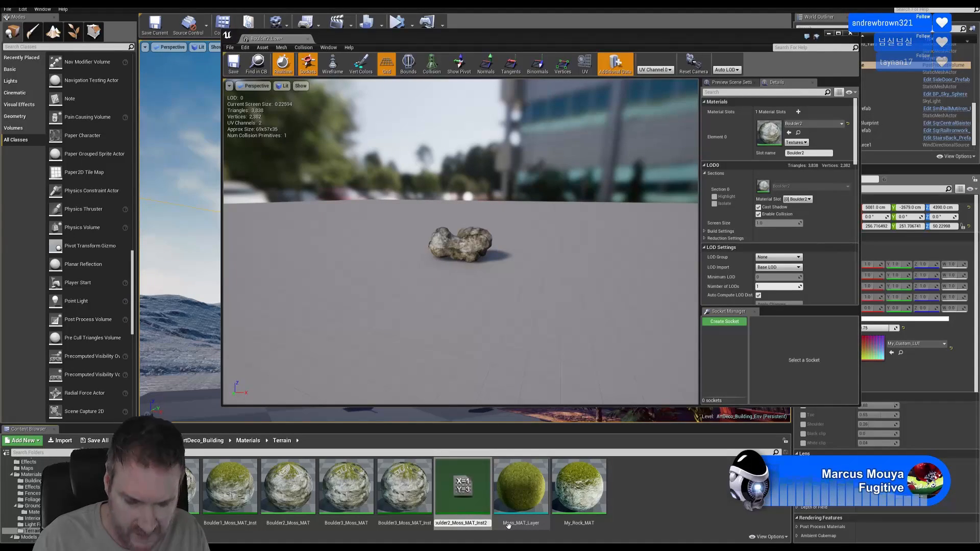
Commit the instance's new name and open it in the Material Instance editor
{"action": "key", "text": "Return"}
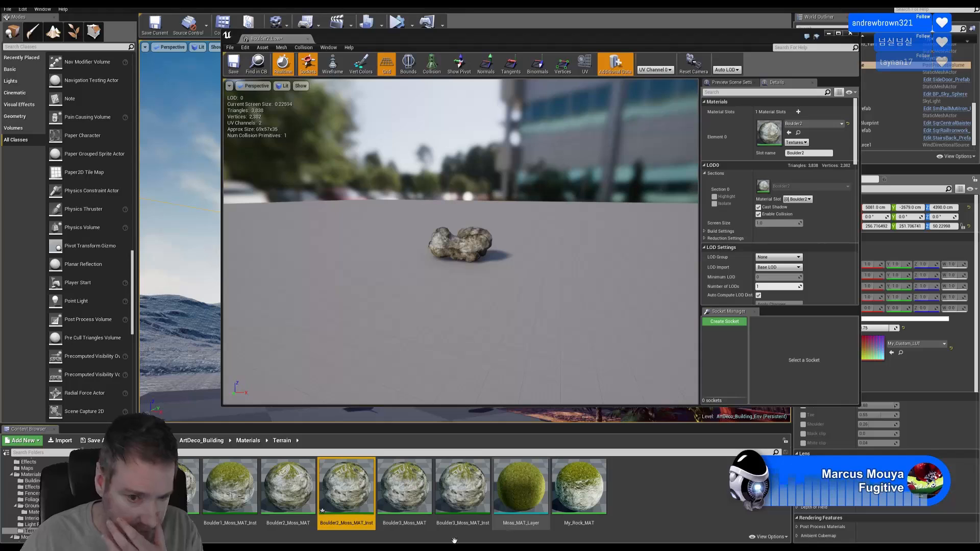
{"action": "double_click", "coordinate": [360, 488]}
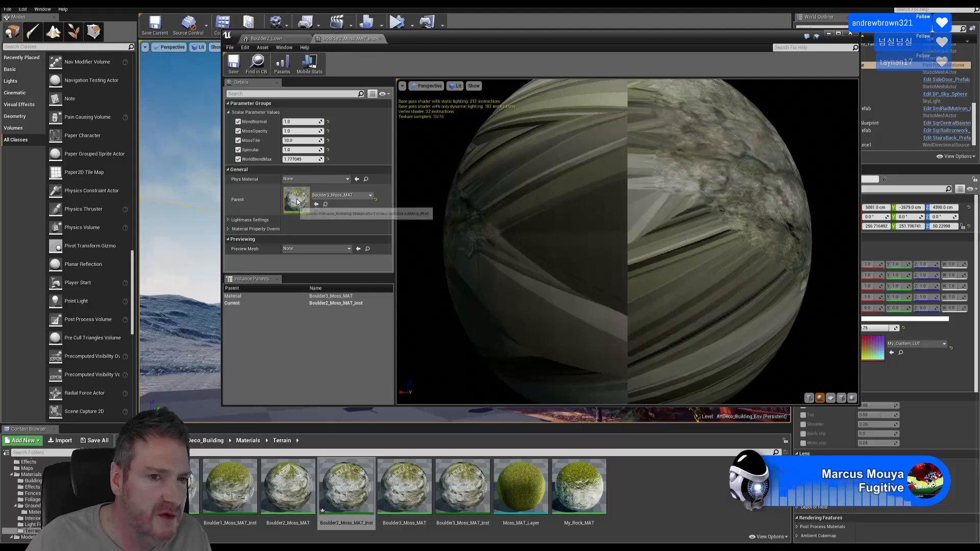
{"action": "left_click_drag", "start_coordinate": [80, 493], "coordinate": [80, 505]}
{"action": "left_click", "coordinate": [33, 493]}
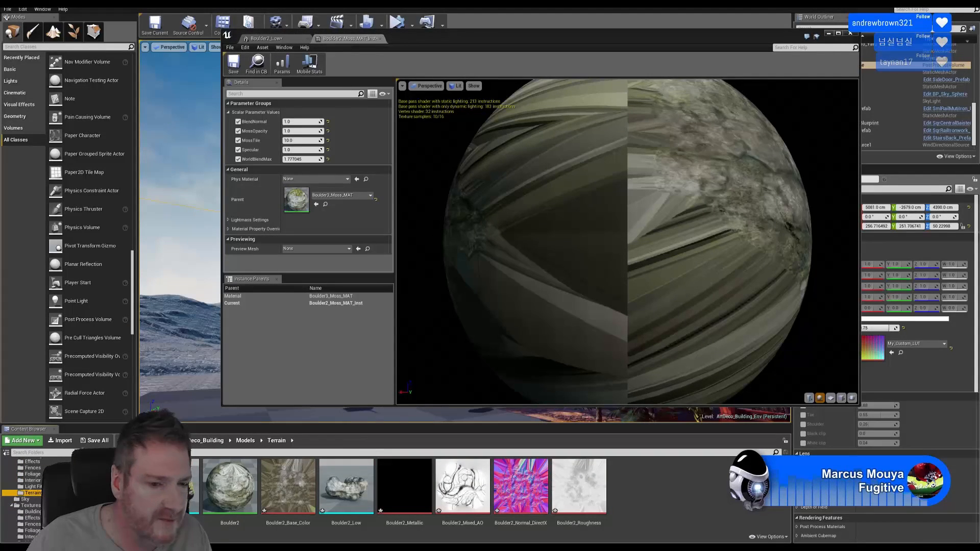
{"action": "left_click_drag", "start_coordinate": [258, 506], "coordinate": [228, 490]}
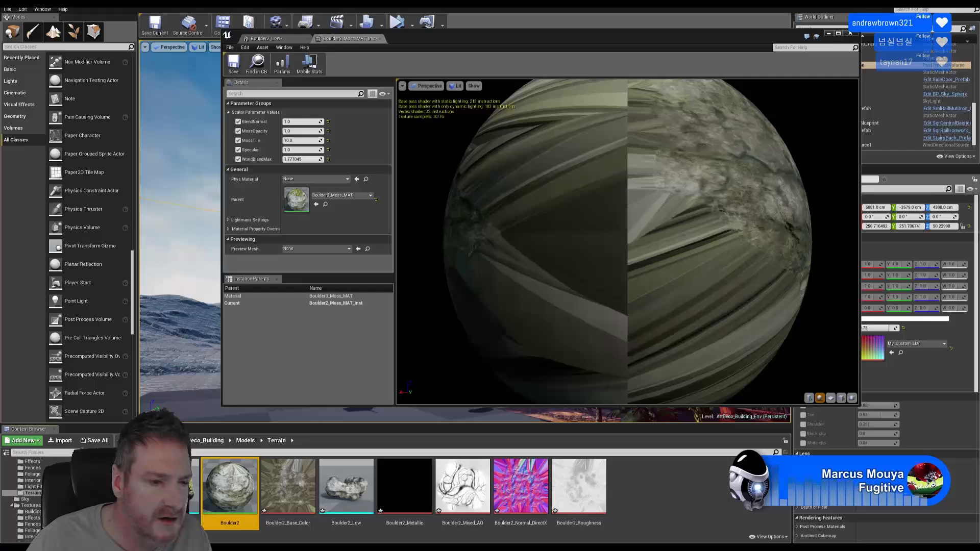
{"action": "left_click", "coordinate": [11, 505]}
Set Boulder2_Moss_MAT as the instance's parent, save it and close the editor
{"action": "scroll", "coordinate": [25, 502], "scroll_direction": "up", "scroll_amount": 8}
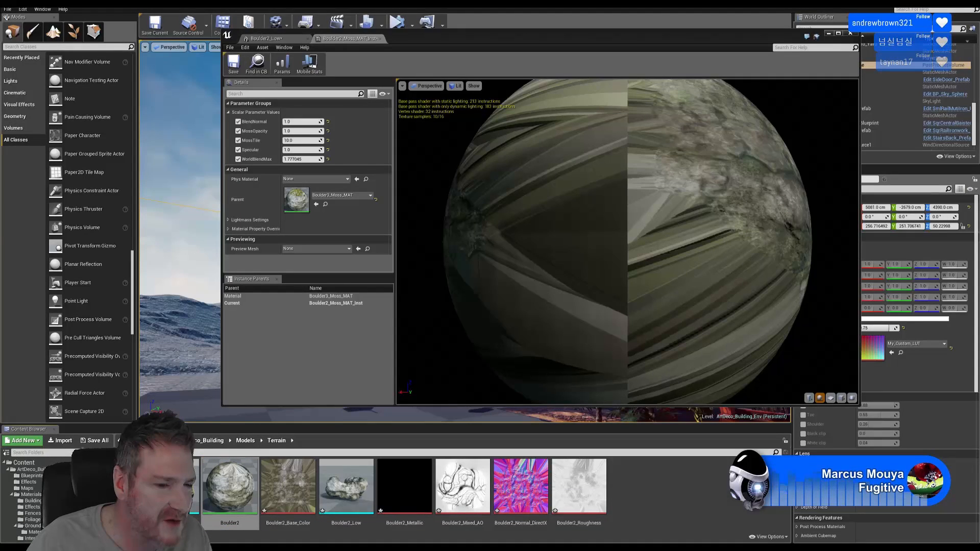
{"action": "scroll", "coordinate": [23, 500], "scroll_direction": "down", "scroll_amount": 3}
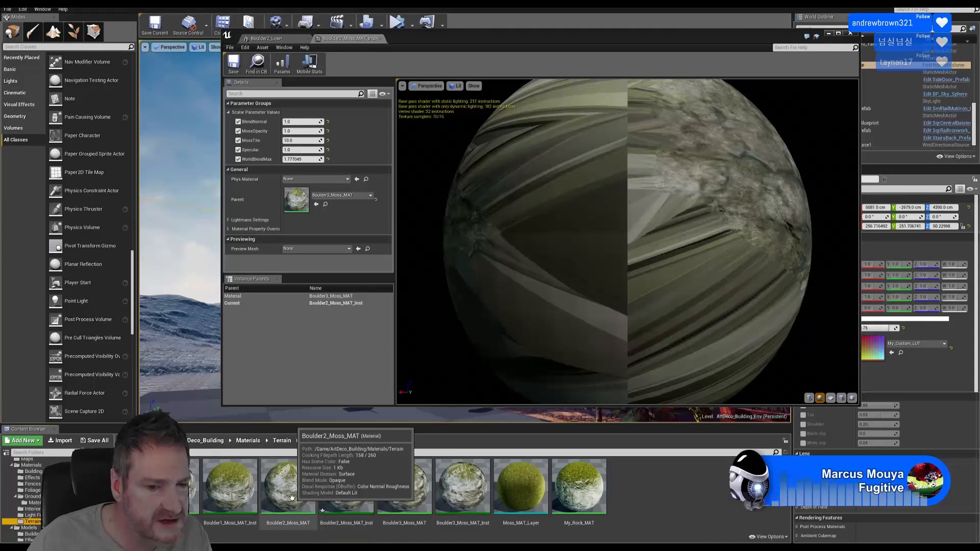
{"action": "left_click_drag", "start_coordinate": [291, 497], "coordinate": [303, 202]}
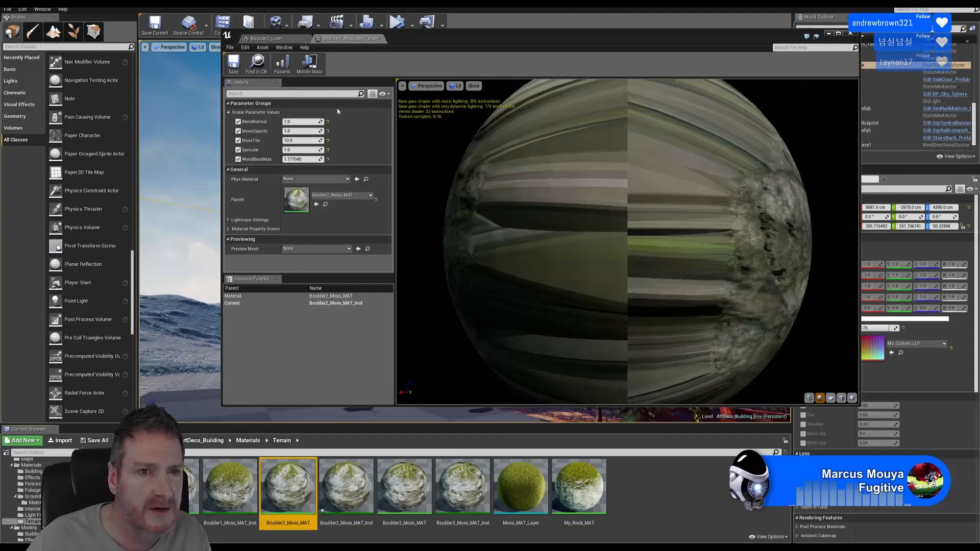
{"action": "left_click", "coordinate": [233, 64]}
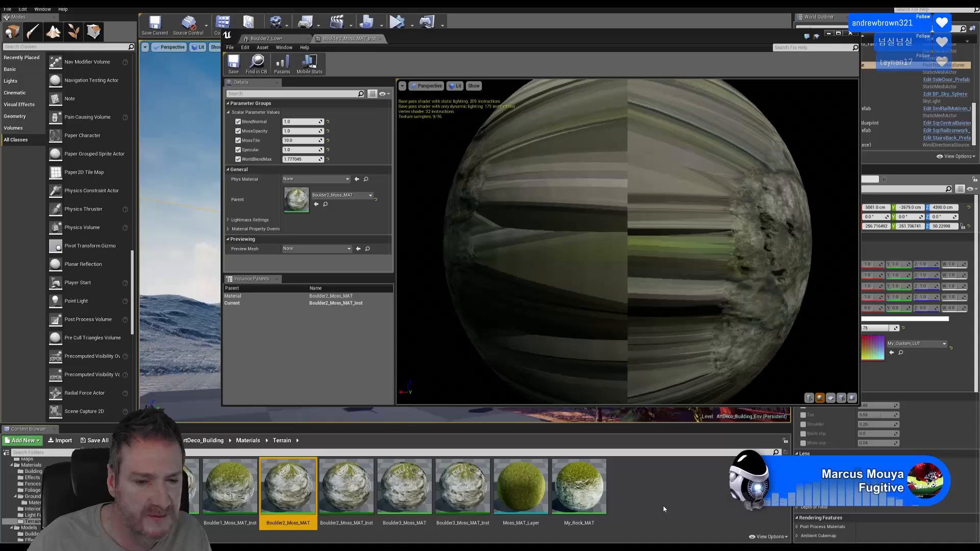
{"action": "left_click", "coordinate": [850, 33]}
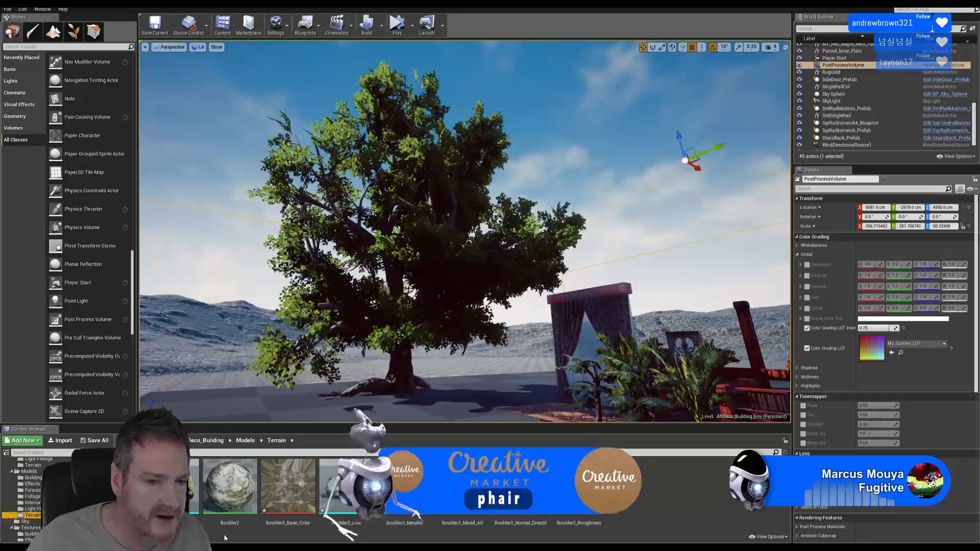
Assign Boulder2_Moss_MAT_Inst to Boulder2_Low's Element 0 material slot and close the mesh editor
{"action": "double_click", "coordinate": [346, 487]}
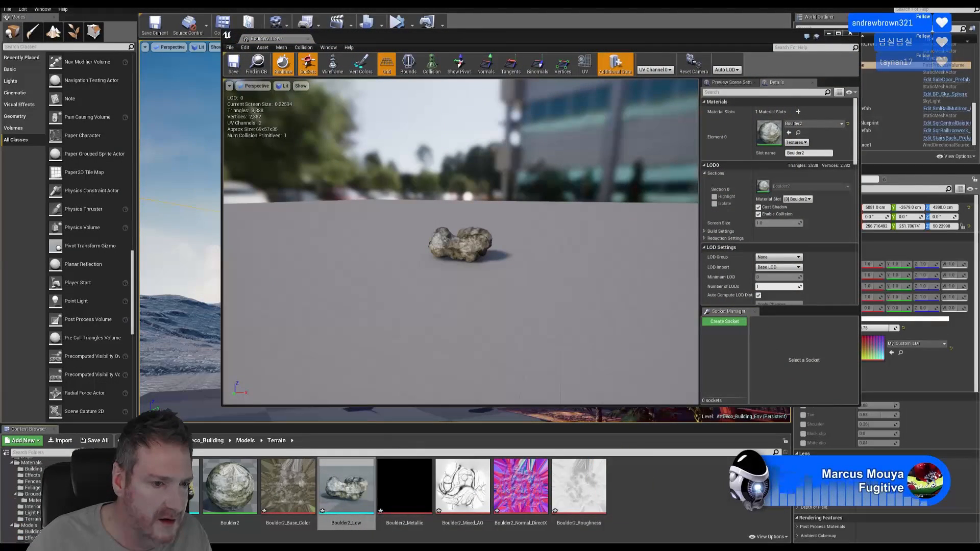
{"action": "left_click", "coordinate": [36, 528]}
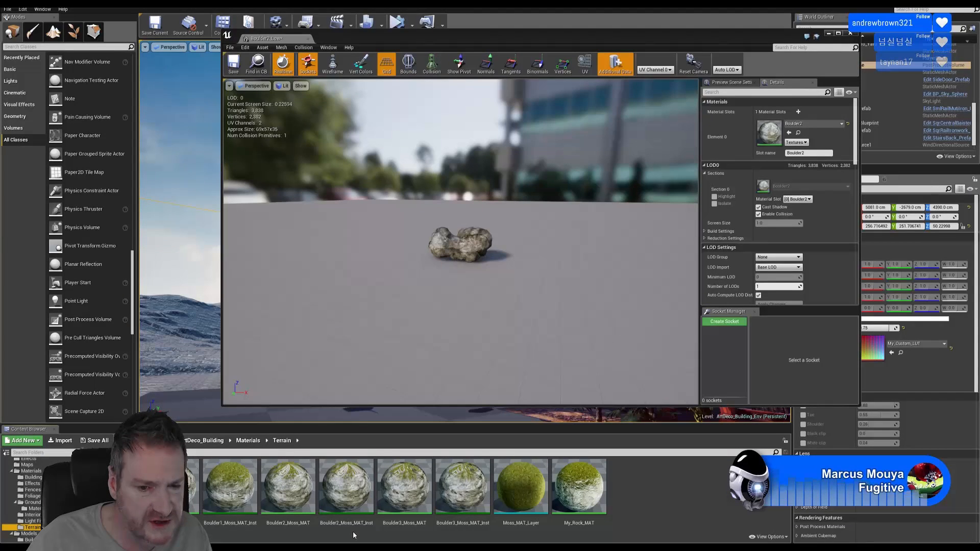
{"action": "left_click_drag", "start_coordinate": [346, 490], "coordinate": [770, 135]}
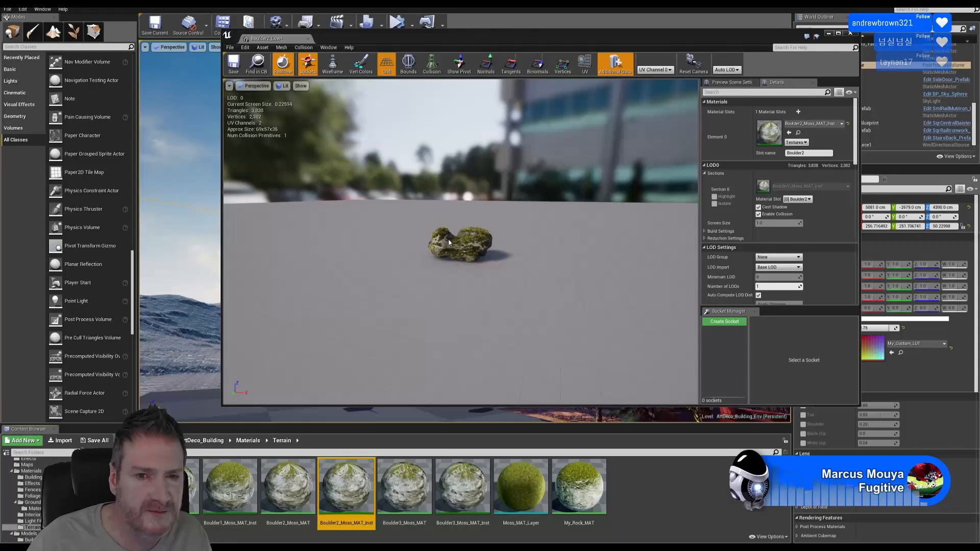
{"action": "scroll", "coordinate": [451, 250], "scroll_direction": "up", "scroll_amount": 8}
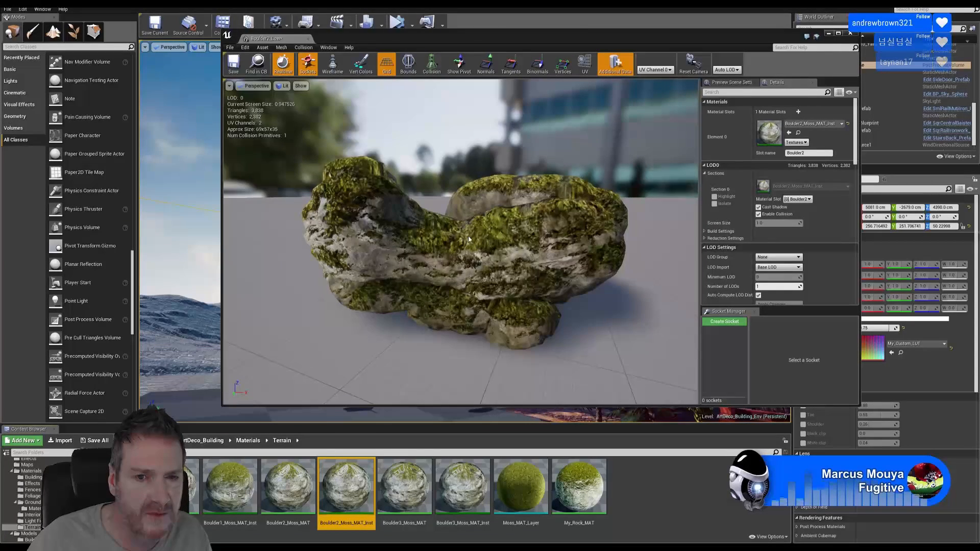
{"action": "scroll", "coordinate": [455, 238], "scroll_direction": "down", "scroll_amount": 5}
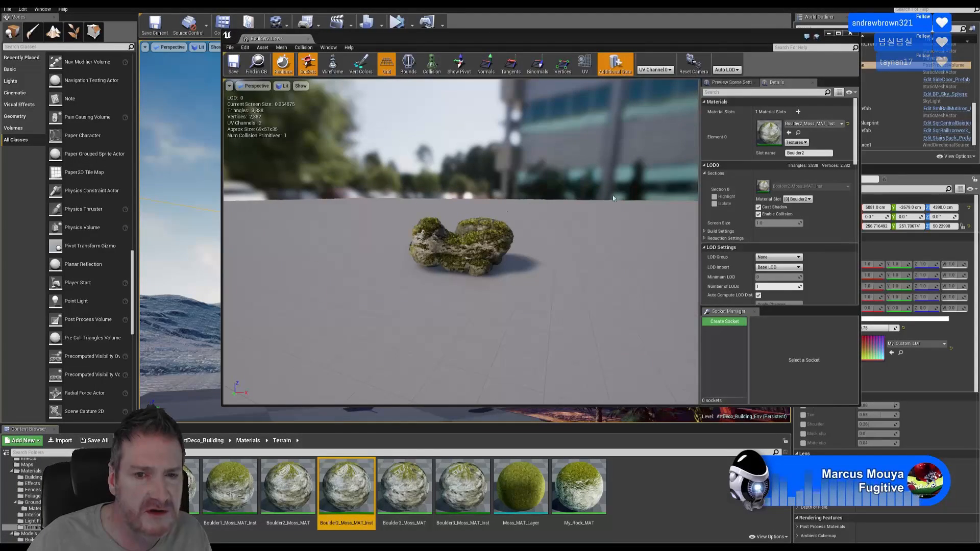
{"action": "left_click", "coordinate": [849, 34]}
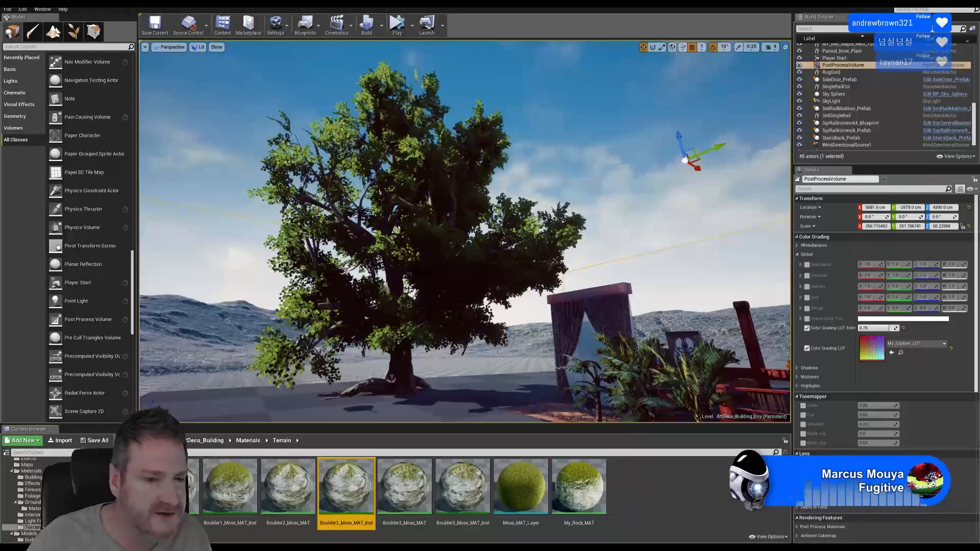
{"action": "left_click_drag", "start_coordinate": [135, 492], "coordinate": [136, 508]}
Place Boulder2_Low on open ground and scale it up uniformly to about 17.89
{"action": "left_click", "coordinate": [32, 514]}
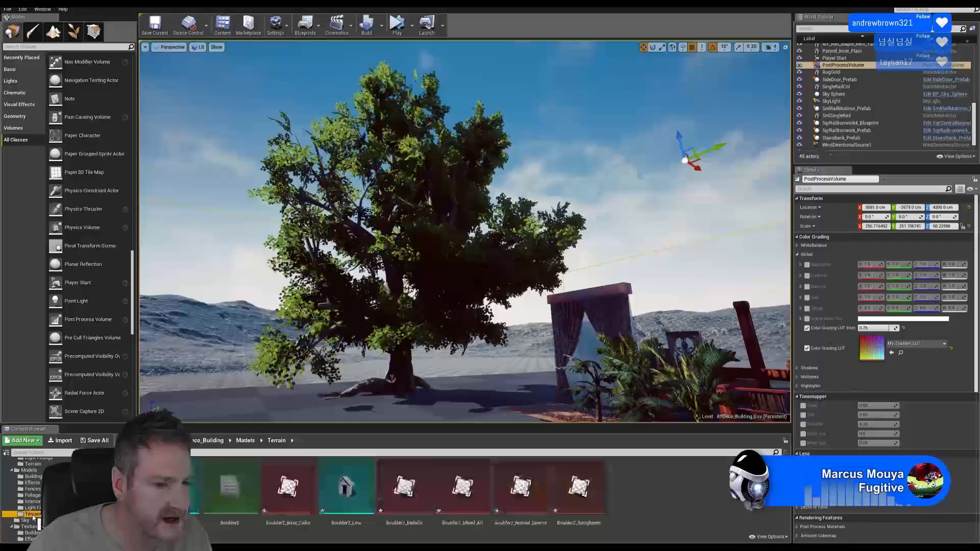
{"action": "right_click_drag", "start_coordinate": [358, 384], "coordinate": [274, 409]}
{"action": "left_click_drag", "start_coordinate": [342, 492], "coordinate": [326, 348]}
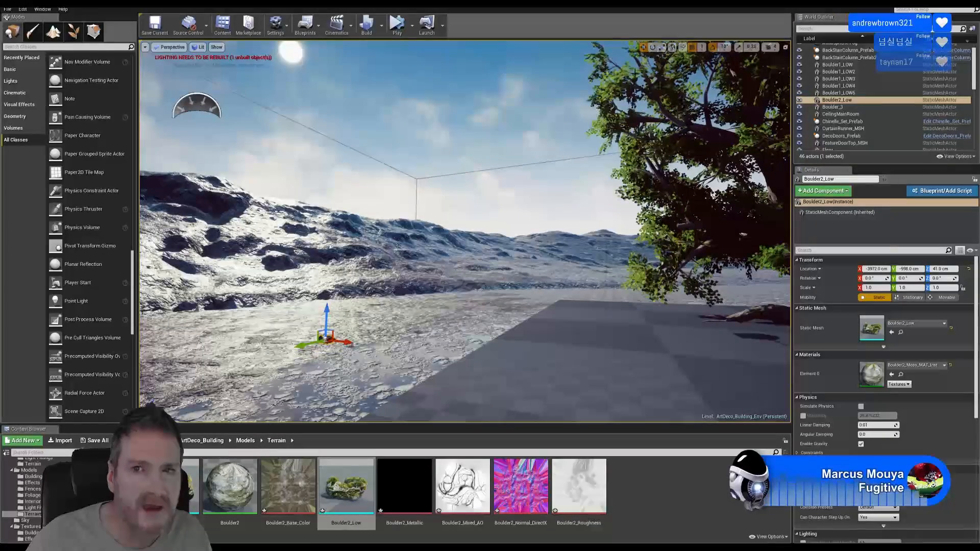
{"action": "key", "text": "r"}
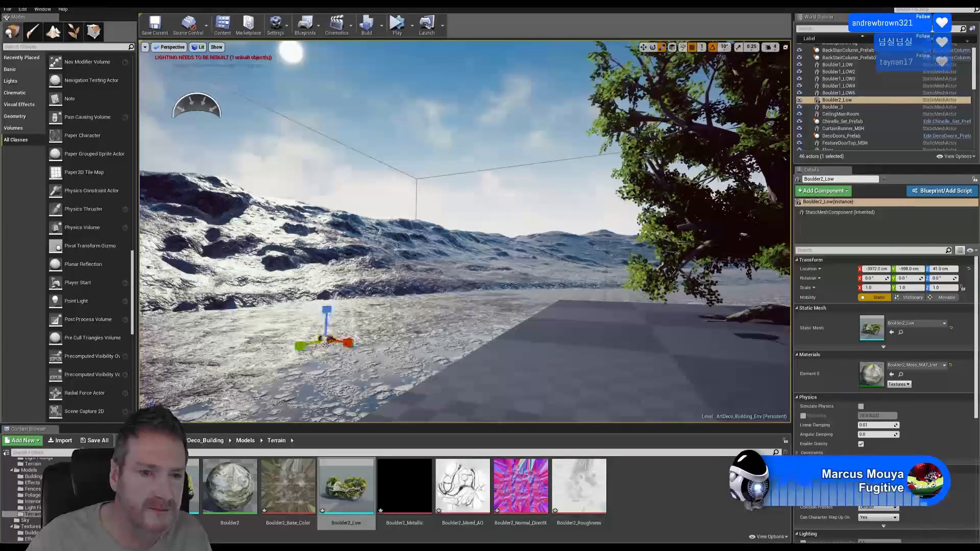
{"action": "left_click_drag", "start_coordinate": [325, 339], "coordinate": [376, 273]}
{"action": "right_click_drag", "start_coordinate": [376, 273], "coordinate": [67, 278]}
Pull the camera back to view both boulders, deselect, and browse the Materials/Terrain folder
{"action": "key", "text": "d"}
{"action": "key", "text": "s"}
{"action": "key", "text": "d"}
{"action": "key", "text": "s"}
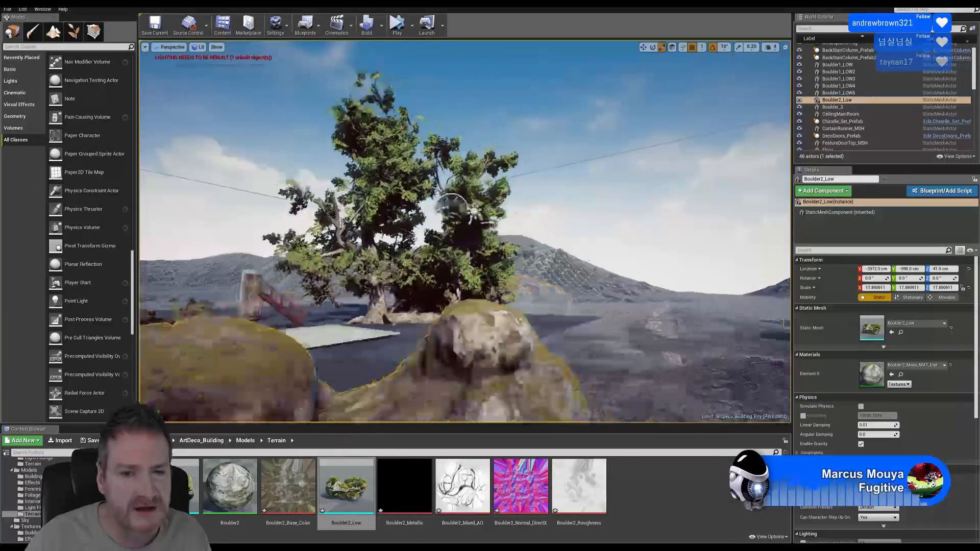
{"action": "key", "text": "s"}
{"action": "right_click_drag", "start_coordinate": [459, 230], "coordinate": [443, 263]}
{"action": "key", "text": "Escape"}
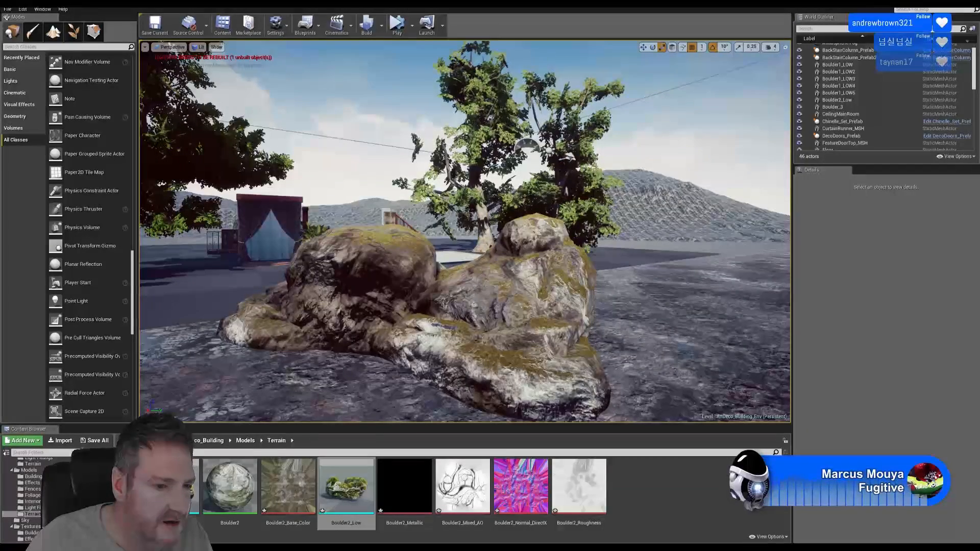
{"action": "left_click", "coordinate": [32, 514]}
{"action": "scroll", "coordinate": [31, 498], "scroll_direction": "up", "scroll_amount": 2}
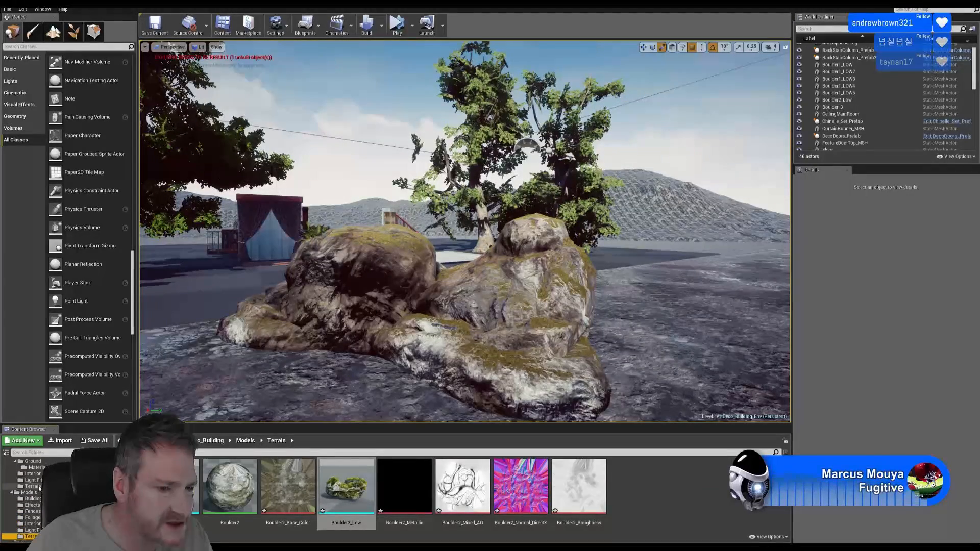
{"action": "left_click", "coordinate": [32, 487]}
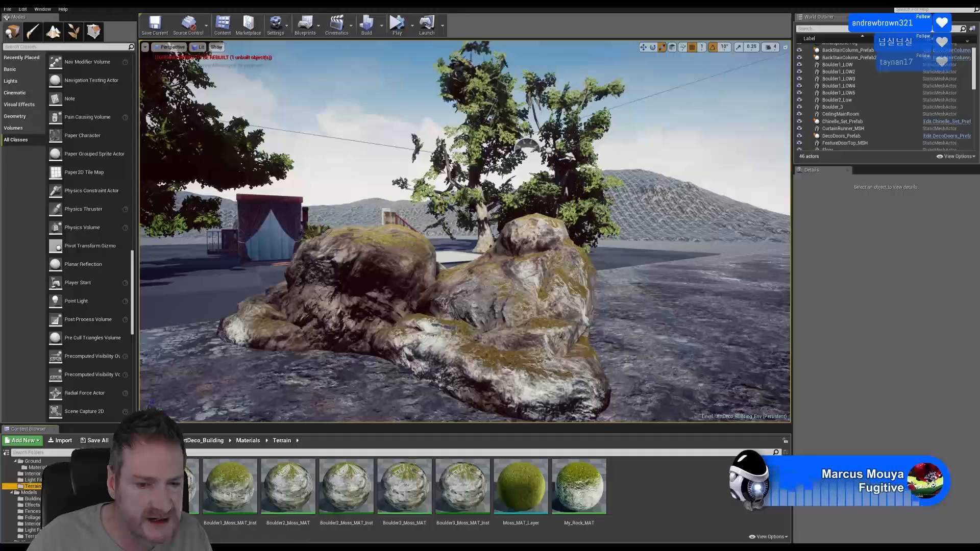
Open Boulder2_Moss_MAT_Inst and drag WorldBlendMax down to a negative value, about -1.93
{"action": "double_click", "coordinate": [346, 488]}
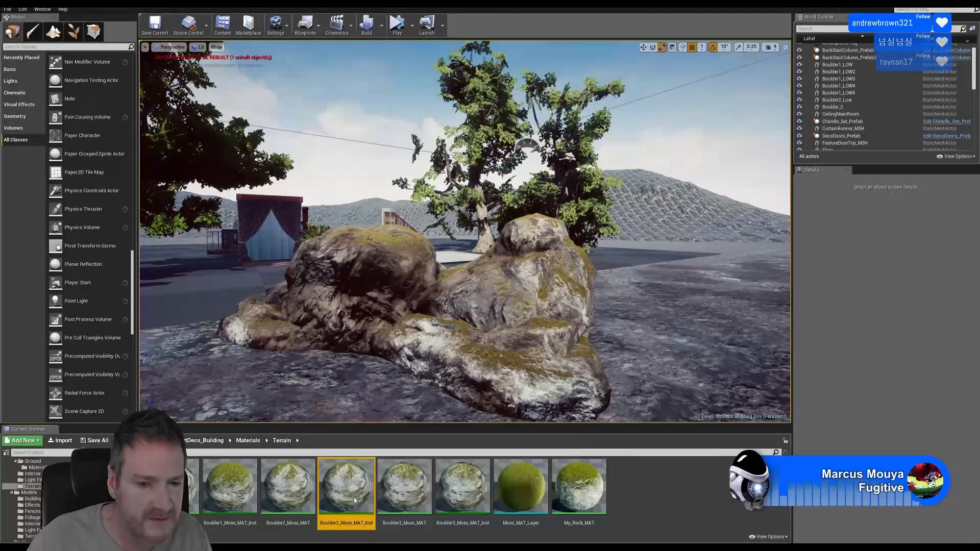
{"action": "left_click_drag", "start_coordinate": [385, 26], "coordinate": [568, 22]}
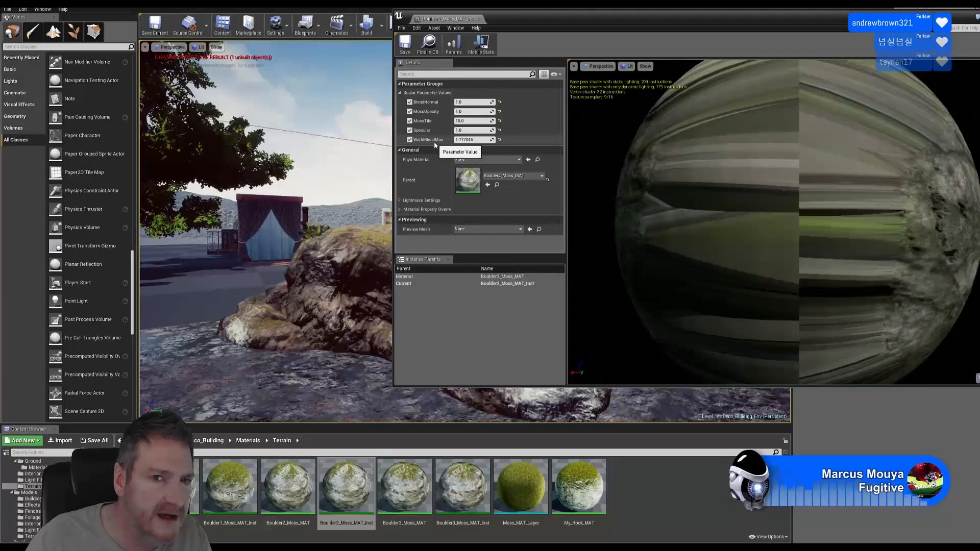
{"action": "right_click_drag", "start_coordinate": [334, 248], "coordinate": [370, 250]}
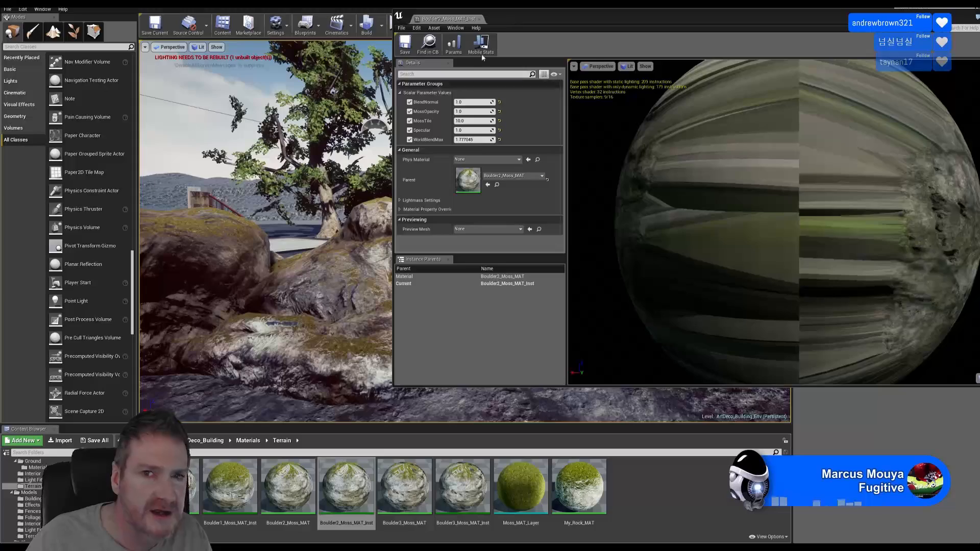
{"action": "left_click_drag", "start_coordinate": [518, 19], "coordinate": [680, 43]}
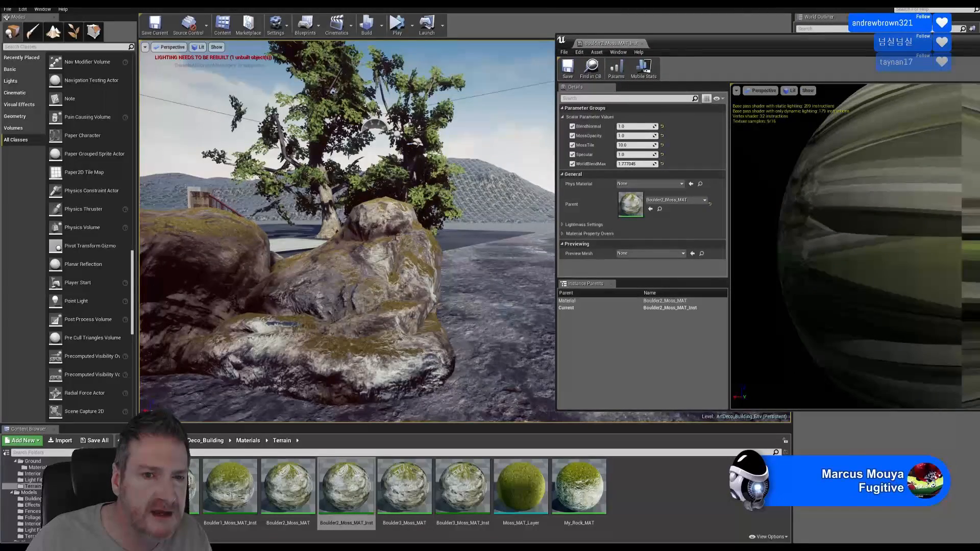
{"action": "right_click_drag", "start_coordinate": [397, 238], "coordinate": [371, 241]}
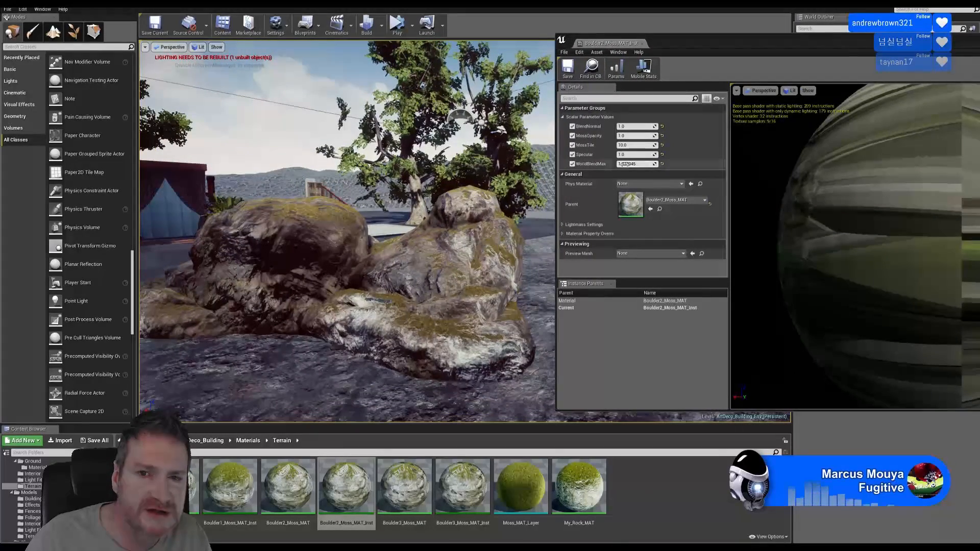
{"action": "left_click_drag", "start_coordinate": [624, 164], "coordinate": [724, 164]}
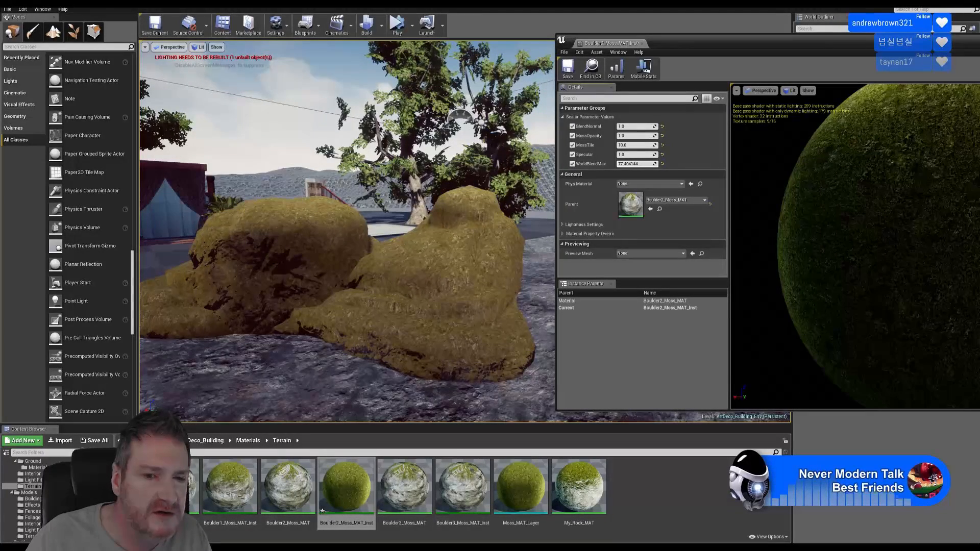
{"action": "left_click_drag", "start_coordinate": [637, 164], "coordinate": [612, 163]}
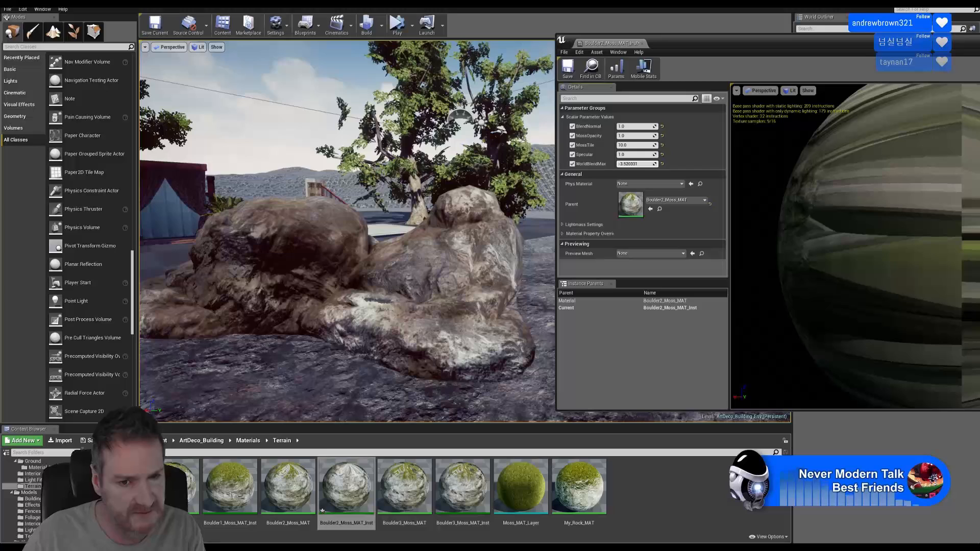
{"action": "left_click_drag", "start_coordinate": [634, 164], "coordinate": [643, 164]}
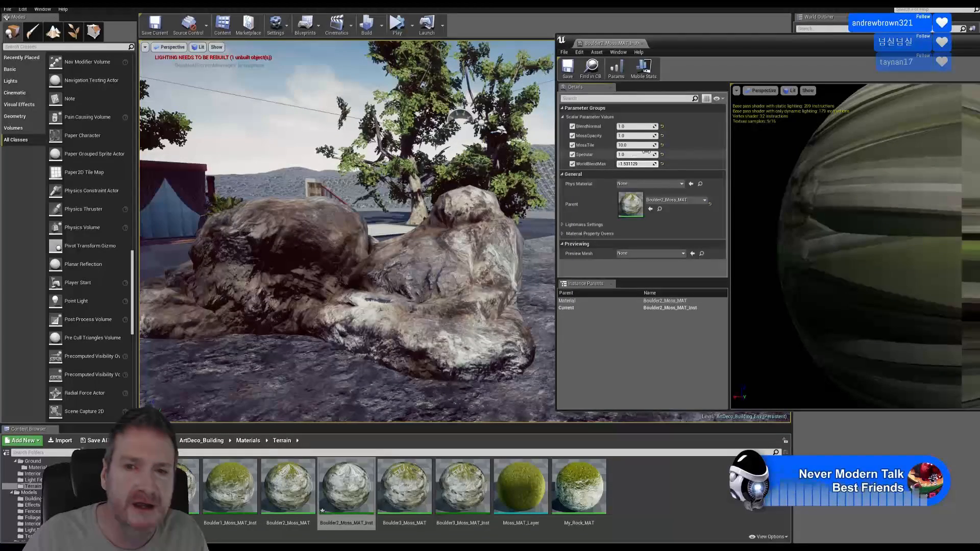
Set WorldBlendMax to about 2.697, commit Specular 1.0, and save the material instance
{"action": "mouse_move", "coordinate": [625, 162]}
{"action": "left_mouse_down"}
{"action": "mouse_move", "coordinate": [636, 164]}
{"action": "mouse_move", "coordinate": [620, 164]}
{"action": "left_mouse_up"}
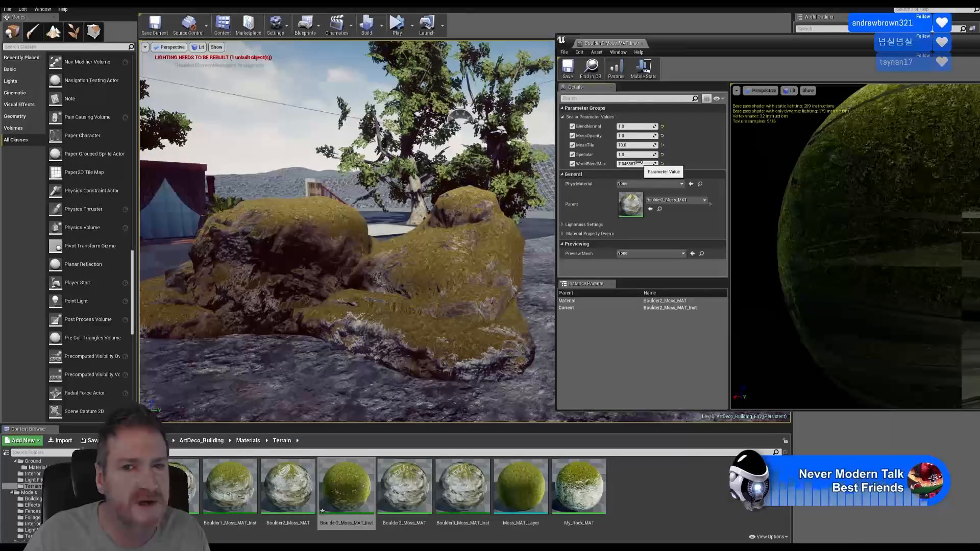
{"action": "left_click_drag", "start_coordinate": [635, 163], "coordinate": [624, 163]}
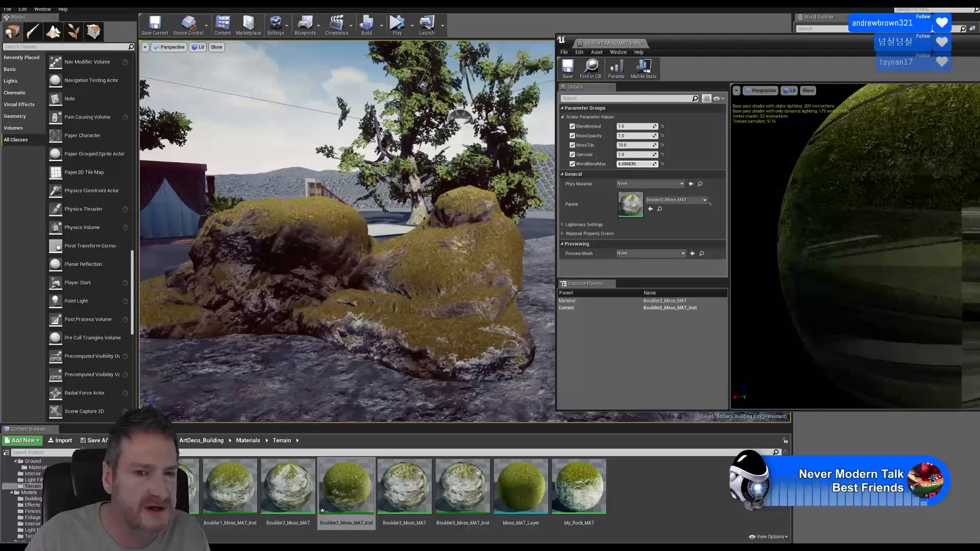
{"action": "left_click_drag", "start_coordinate": [636, 163], "coordinate": [609, 164]}
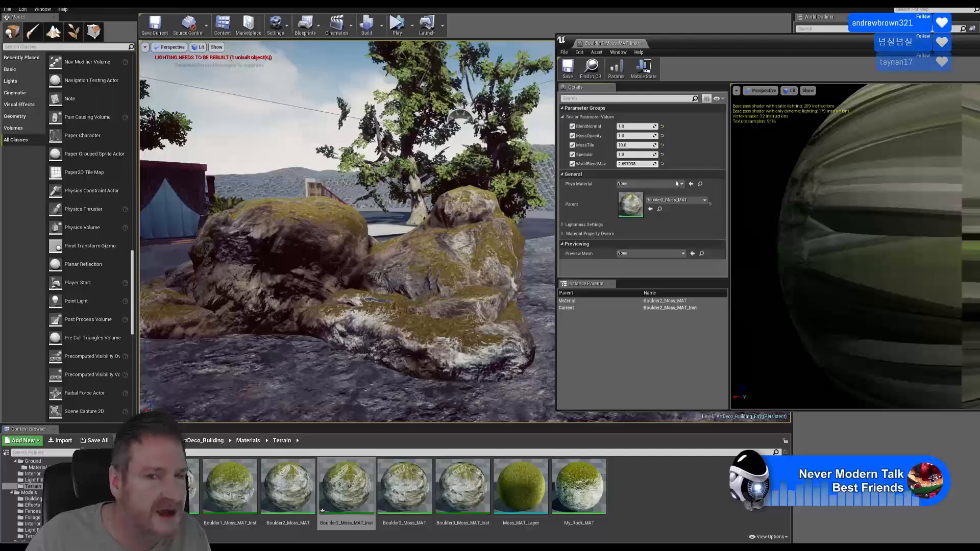
{"action": "key", "text": "Return"}
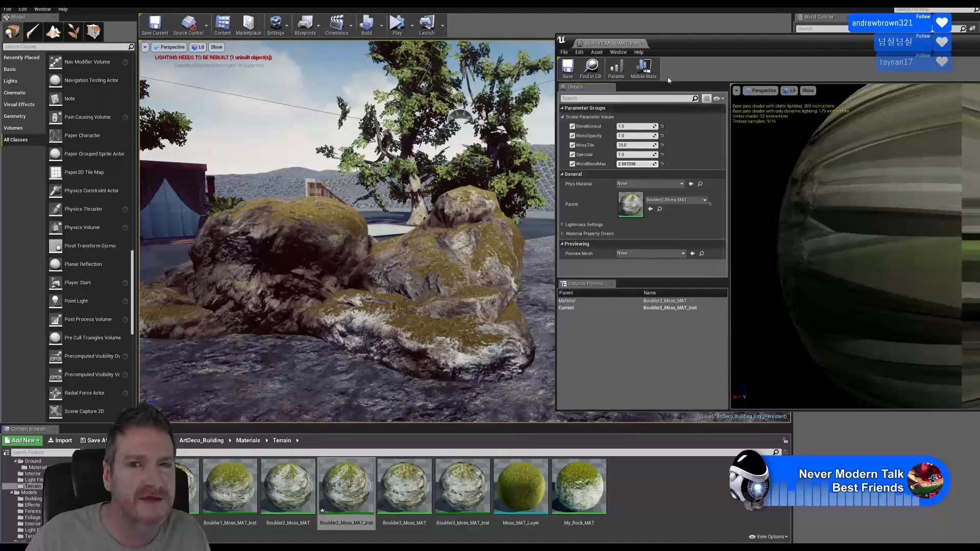
{"action": "left_click_drag", "start_coordinate": [684, 44], "coordinate": [359, 57]}
{"action": "left_click", "coordinate": [244, 82]}
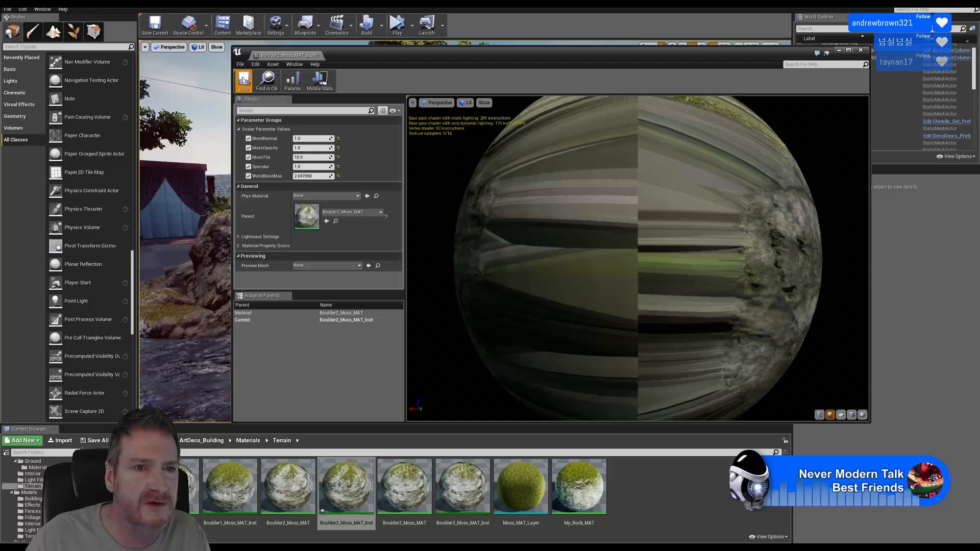
Close the material editor, then select Boulder2_Low and raise it toward the hillside
{"action": "left_click", "coordinate": [860, 52]}
{"action": "right_click_drag", "start_coordinate": [612, 215], "coordinate": [539, 224]}
{"action": "left_click", "coordinate": [270, 209]}
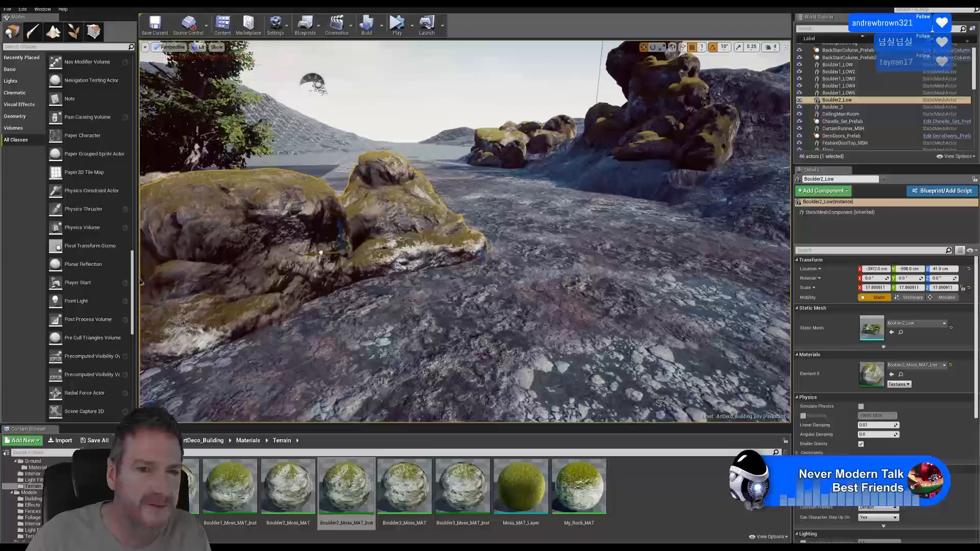
{"action": "right_click_drag", "start_coordinate": [787, 206], "coordinate": [403, 207]}
{"action": "left_click_drag", "start_coordinate": [397, 201], "coordinate": [397, 80]}
{"action": "right_click_drag", "start_coordinate": [397, 80], "coordinate": [311, 158]}
{"action": "key", "text": "f"}
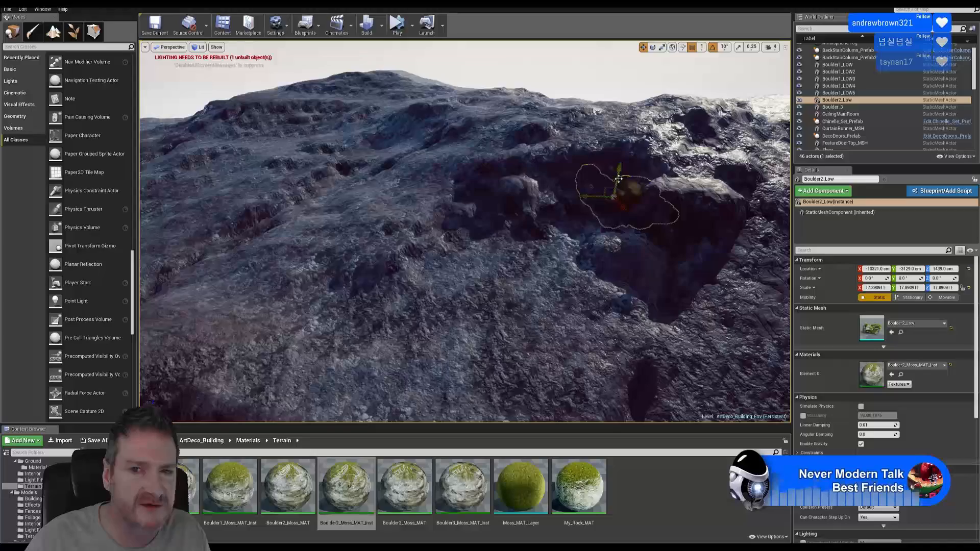
Lift Boulder2_Low to 1871 cm and shift it left along Y
{"action": "left_click_drag", "start_coordinate": [619, 174], "coordinate": [626, 143]}
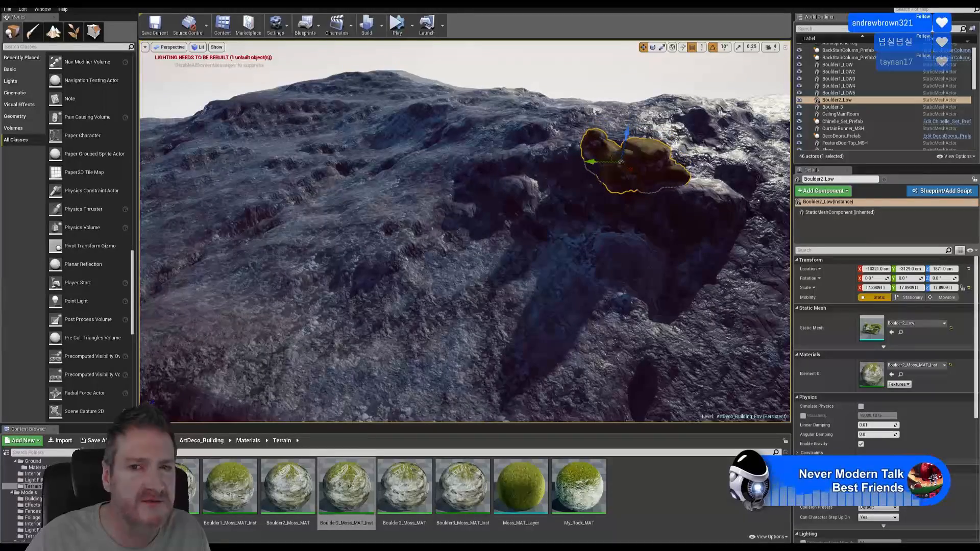
{"action": "right_click_drag", "start_coordinate": [143, 282], "coordinate": [215, 223]}
{"action": "key", "text": "w"}
{"action": "key", "text": "a"}
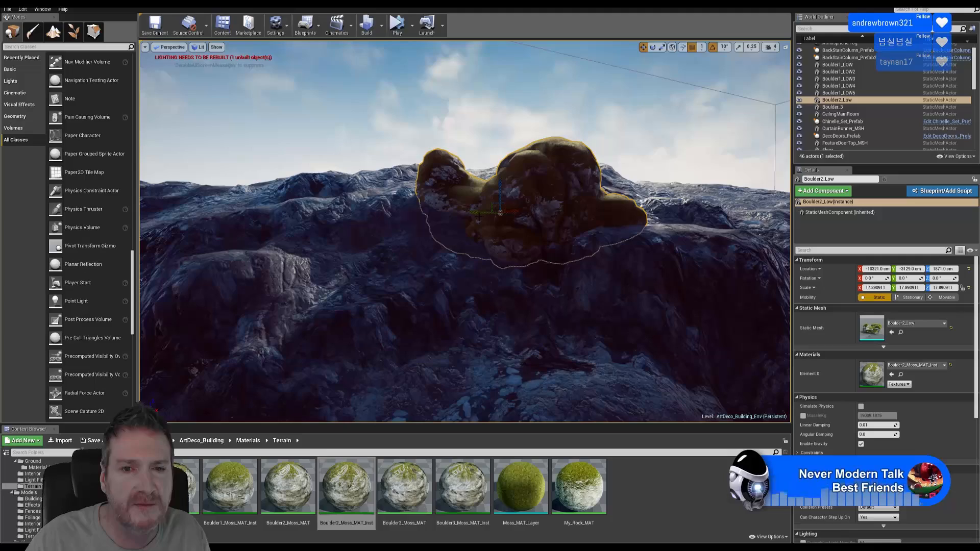
{"action": "left_click_drag", "start_coordinate": [479, 216], "coordinate": [441, 233]}
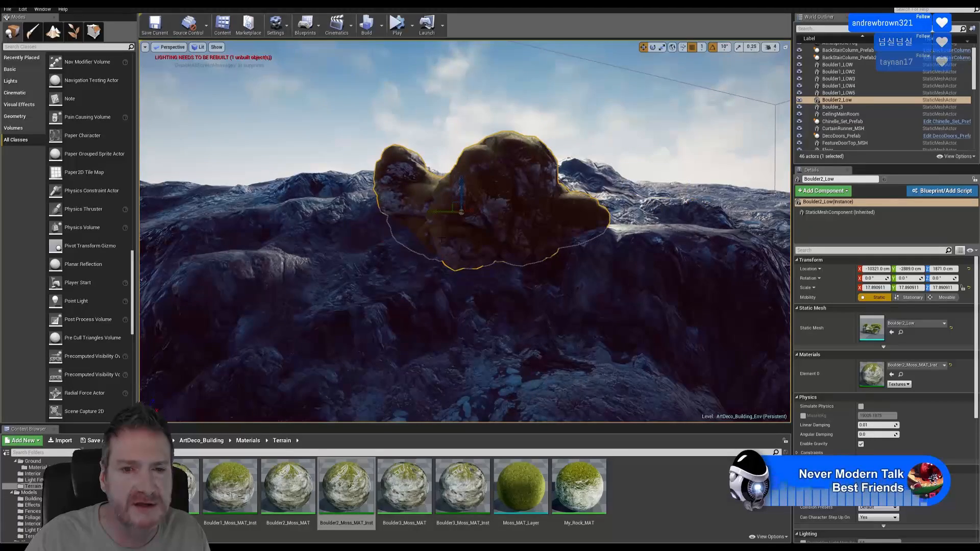
{"action": "key", "text": "w"}
{"action": "right_click_drag", "start_coordinate": [442, 239], "coordinate": [416, 242]}
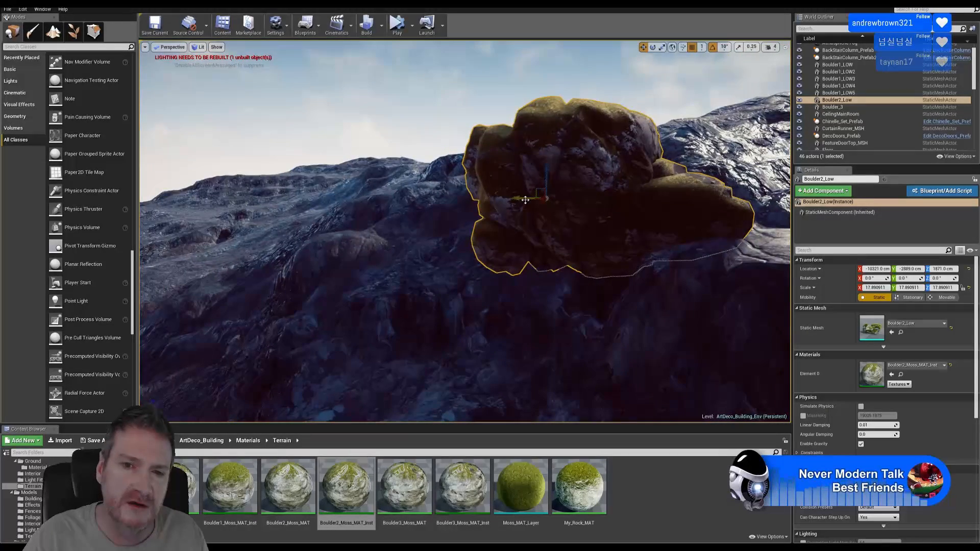
{"action": "left_click_drag", "start_coordinate": [525, 200], "coordinate": [505, 201]}
{"action": "key", "text": "w"}
{"action": "right_click_drag", "start_coordinate": [505, 201], "coordinate": [416, 202]}
{"action": "key", "text": "d"}
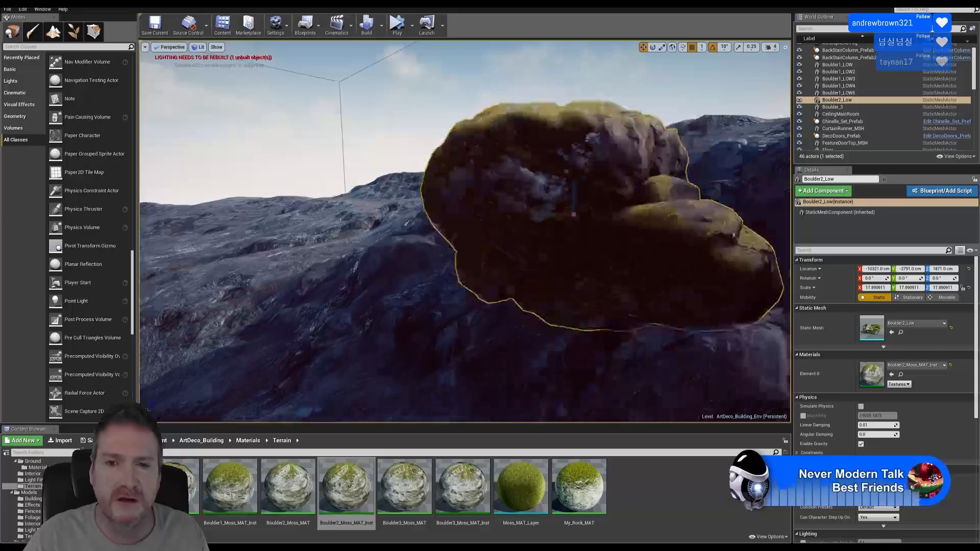
{"action": "right_click_drag", "start_coordinate": [567, 219], "coordinate": [533, 230]}
Slide the boulder along Y to -2749 cm and nudge it along X into the hollow
{"action": "mouse_move", "coordinate": [559, 217]}
{"action": "left_mouse_down"}
{"action": "mouse_move", "coordinate": [581, 216]}
{"action": "mouse_move", "coordinate": [544, 219]}
{"action": "left_mouse_up"}
{"action": "key", "text": "w"}
{"action": "right_click_drag", "start_coordinate": [544, 218], "coordinate": [493, 222]}
{"action": "key", "text": "d"}
{"action": "right_click_drag", "start_coordinate": [782, 274], "coordinate": [773, 273]}
{"action": "key", "text": "s"}
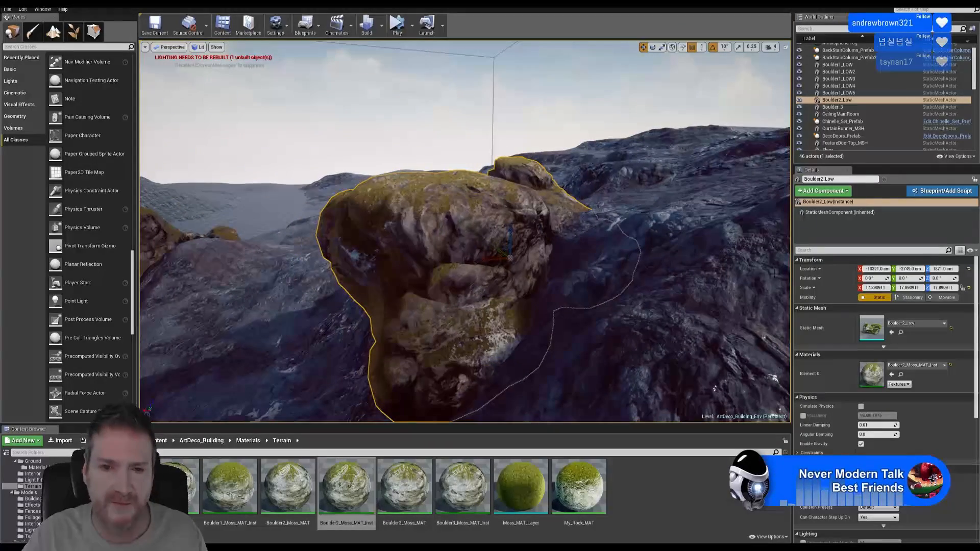
{"action": "mouse_move", "coordinate": [482, 259]}
{"action": "left_mouse_down"}
{"action": "mouse_move", "coordinate": [493, 262]}
{"action": "mouse_move", "coordinate": [407, 277]}
{"action": "mouse_move", "coordinate": [472, 264]}
{"action": "mouse_move", "coordinate": [477, 276]}
{"action": "left_mouse_up"}
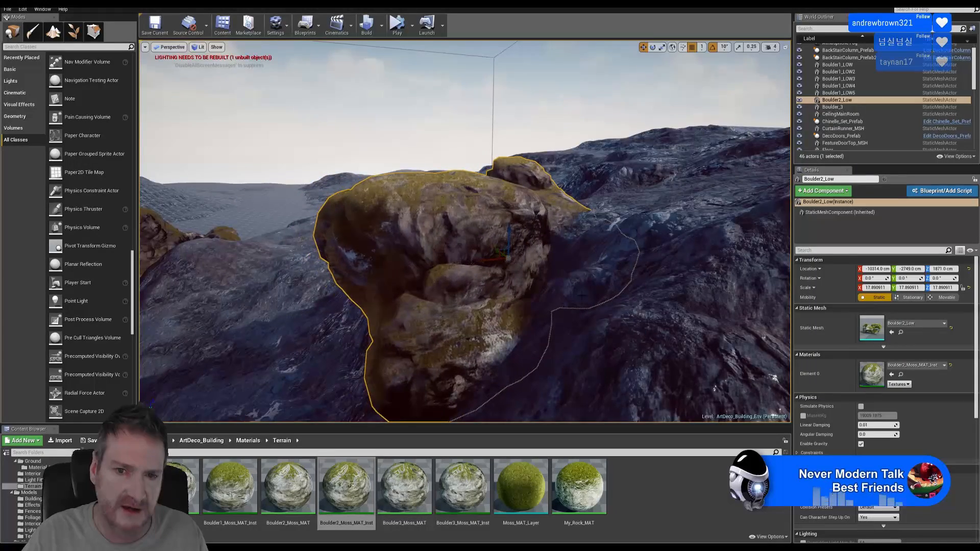
{"action": "key", "text": "w"}
{"action": "right_click_drag", "start_coordinate": [582, 296], "coordinate": [714, 222]}
{"action": "key", "text": "s"}
{"action": "key", "text": "d"}
{"action": "key", "text": "a"}
{"action": "key", "text": "w"}
{"action": "key", "text": "s"}
{"action": "key", "text": "a"}
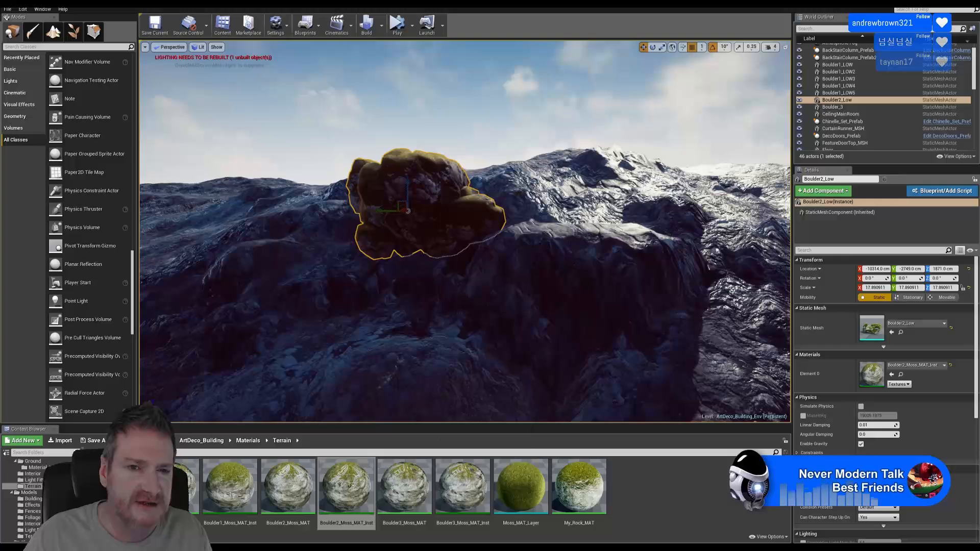
Duplicate Boulder2_Low and slide the copy beside the original
{"action": "right_click", "coordinate": [441, 194]}
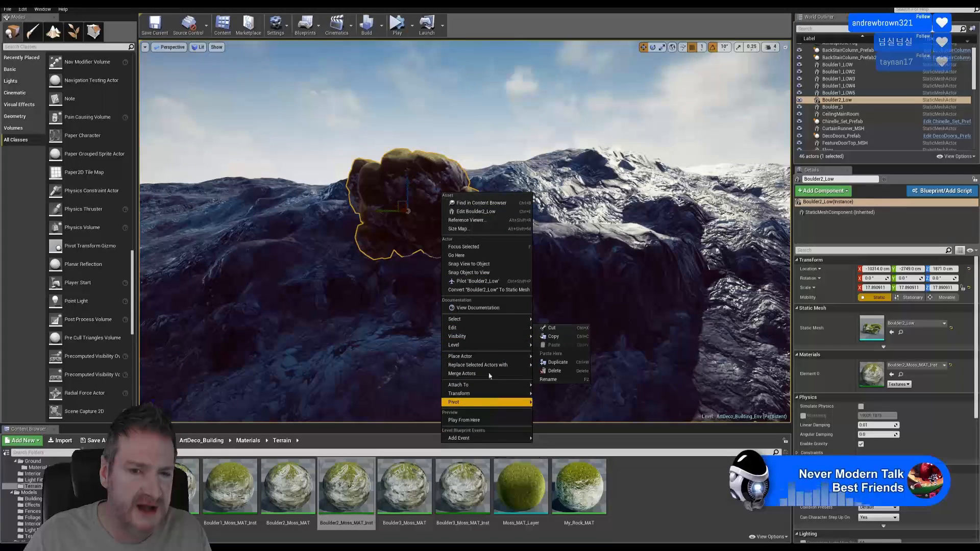
{"action": "mouse_move", "coordinate": [477, 326]}
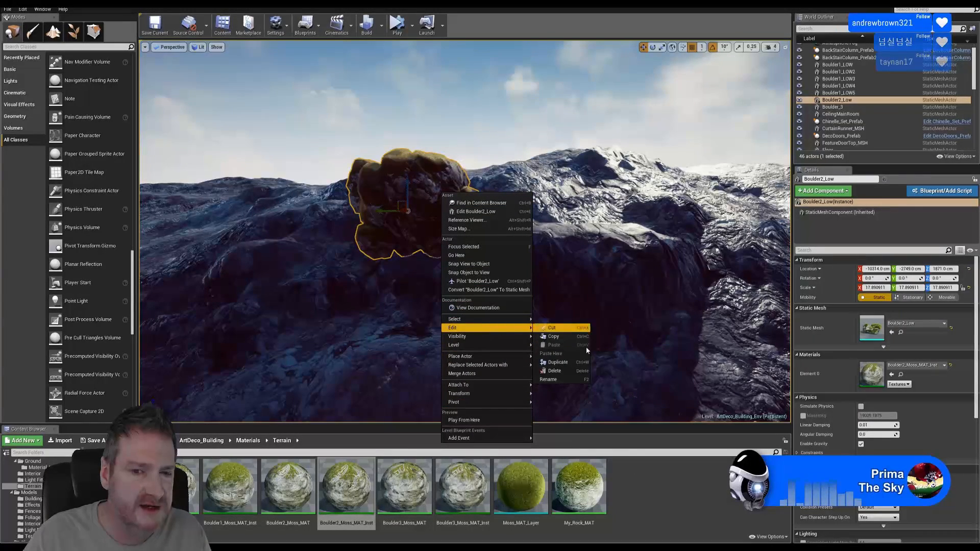
{"action": "left_click", "coordinate": [558, 362]}
{"action": "left_click_drag", "start_coordinate": [386, 210], "coordinate": [513, 203]}
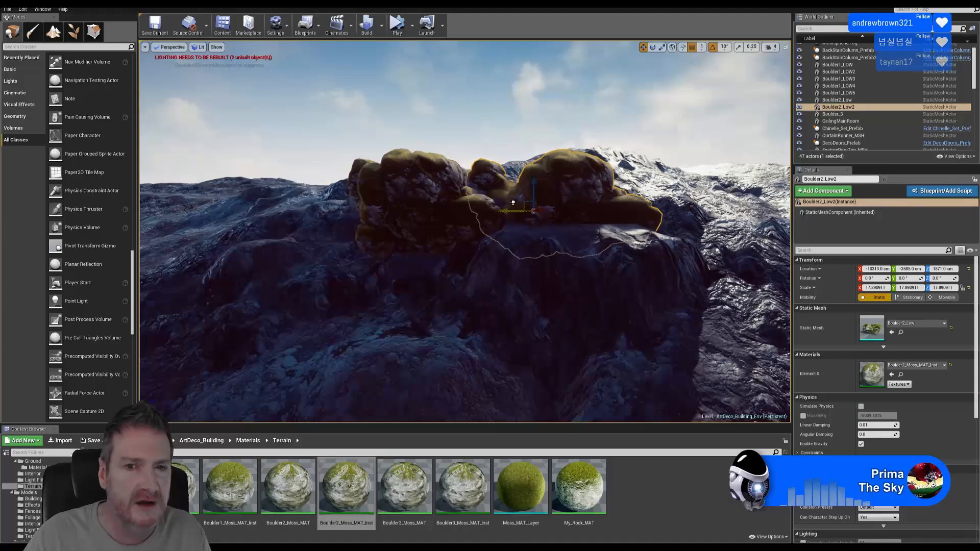
Rotate the copy to about -160° and scale it up to about 21.07
{"action": "left_click", "coordinate": [653, 47]}
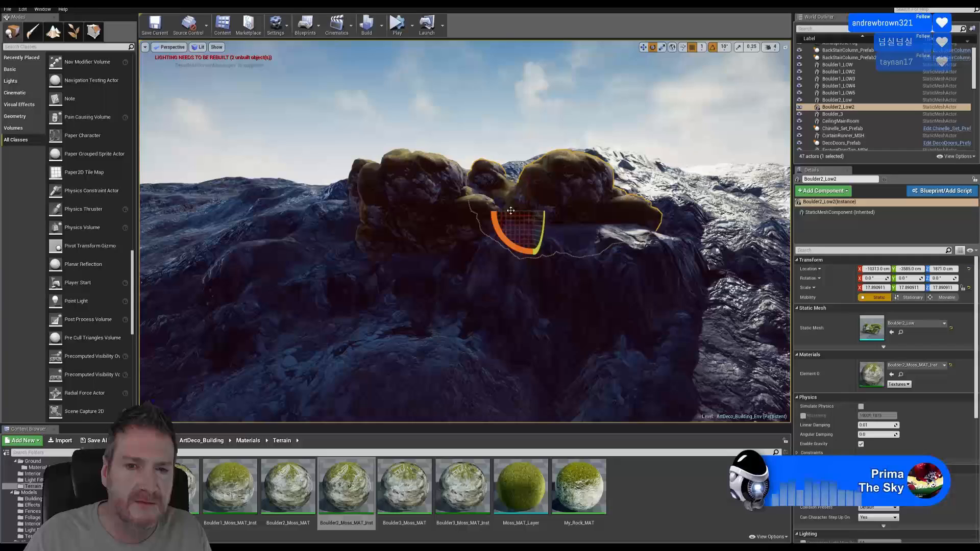
{"action": "left_click_drag", "start_coordinate": [510, 211], "coordinate": [541, 201]}
{"action": "left_click", "coordinate": [643, 47]}
{"action": "left_click", "coordinate": [662, 47]}
{"action": "right_click_drag", "start_coordinate": [572, 134], "coordinate": [614, 138]}
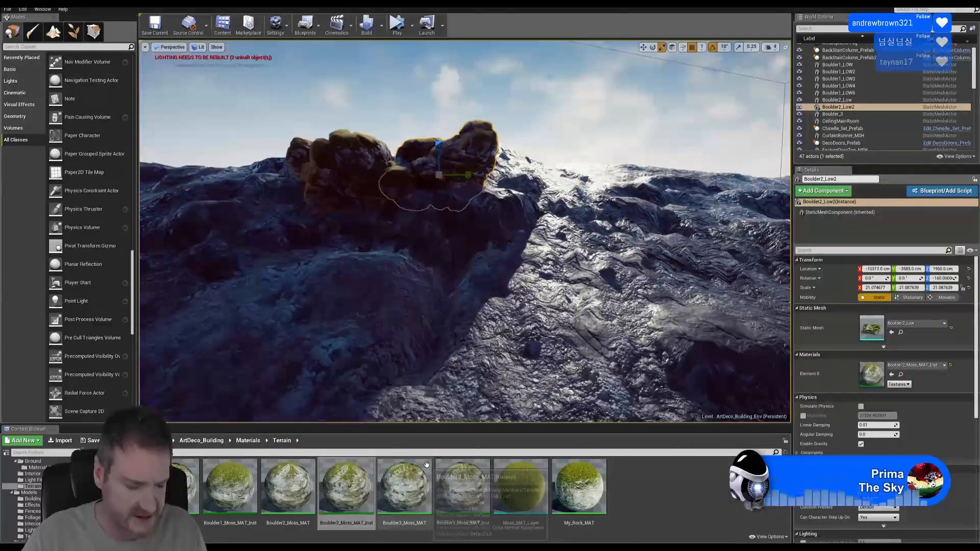
Select the original and the copy Boulder2_Low2 in turn to check them, then clear the selection
{"action": "key", "text": "Escape"}
{"action": "right_click_drag", "start_coordinate": [460, 296], "coordinate": [406, 294]}
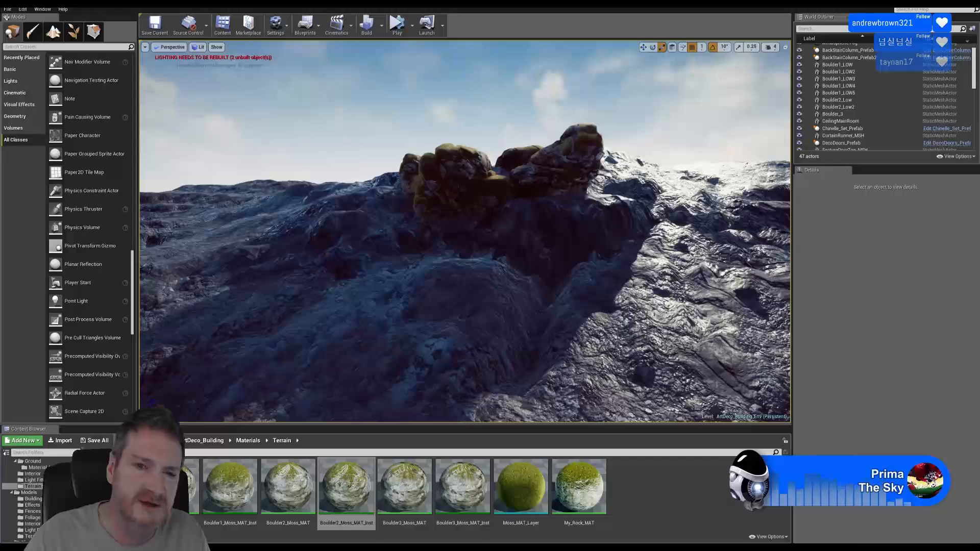
{"action": "left_click", "coordinate": [456, 181]}
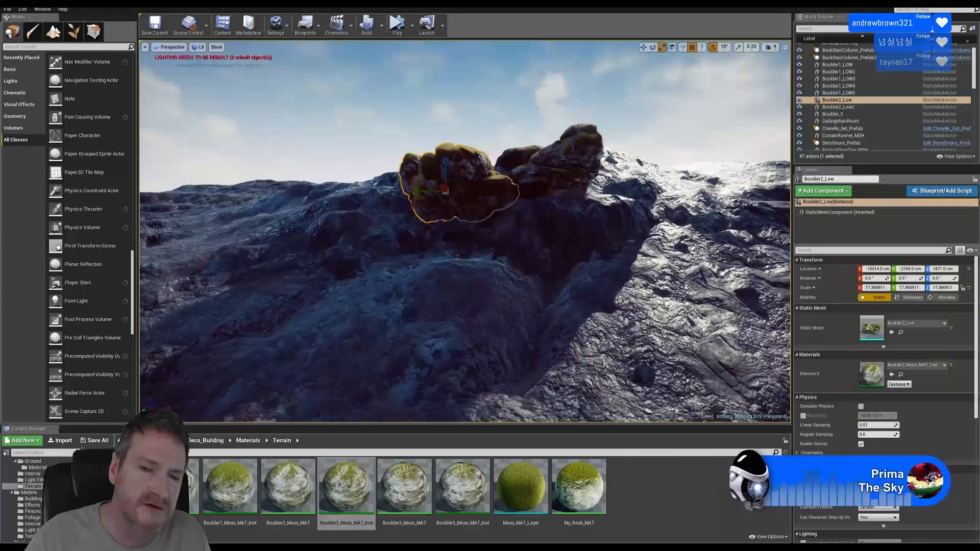
{"action": "right_click_drag", "start_coordinate": [566, 160], "coordinate": [570, 160]}
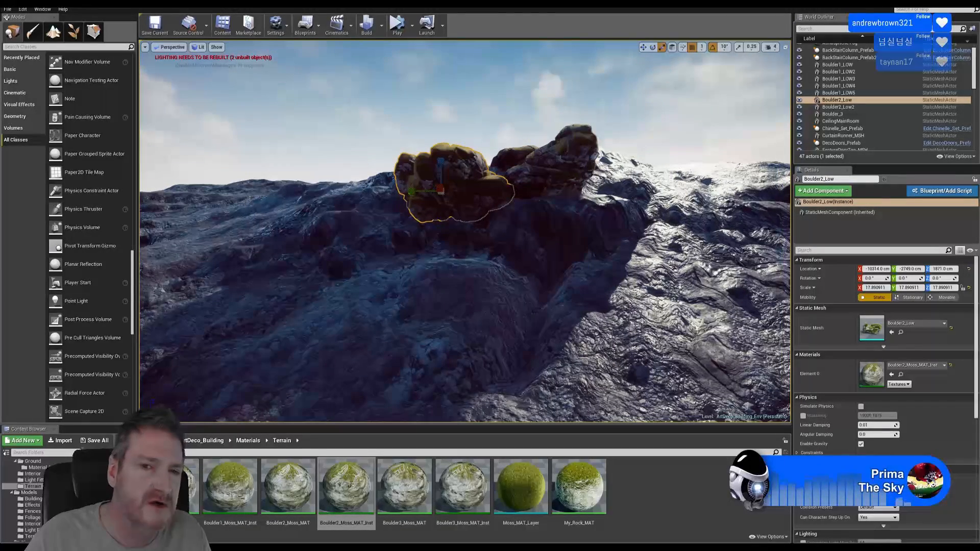
{"action": "left_click", "coordinate": [567, 160]}
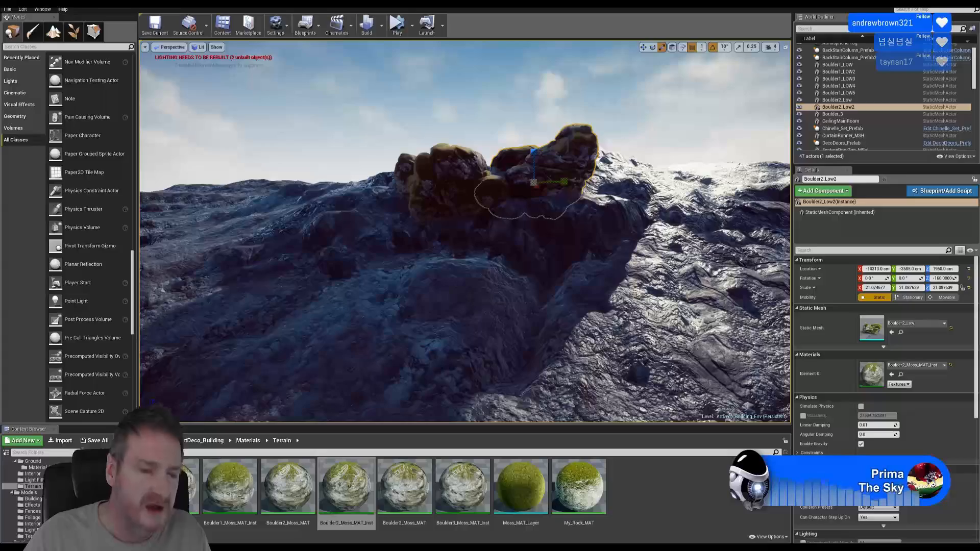
{"action": "key", "text": "Escape"}
{"action": "right_click_drag", "start_coordinate": [567, 160], "coordinate": [482, 200]}
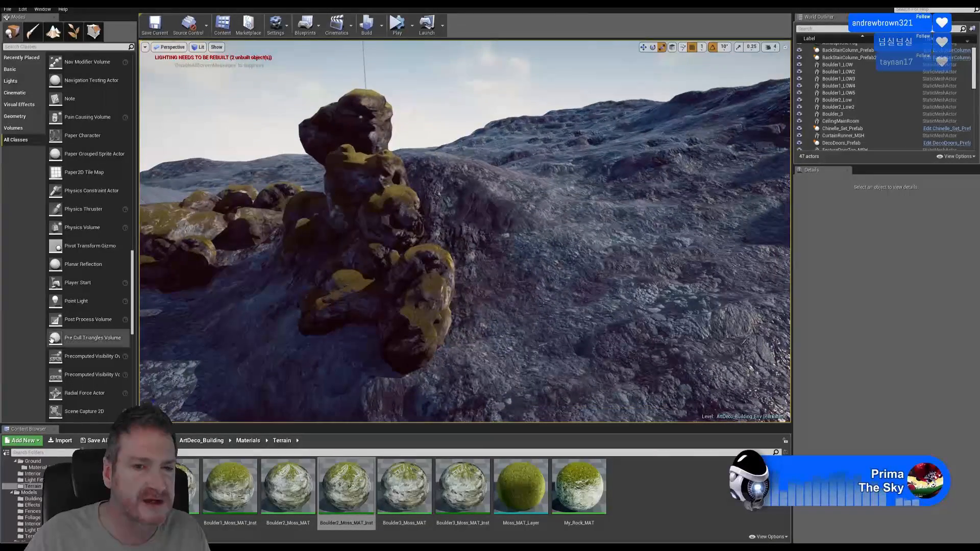
Duplicate Boulder1_LOW and move the copy across the terrain up onto the ridge
{"action": "left_click", "coordinate": [423, 280]}
{"action": "right_click_drag", "start_coordinate": [423, 280], "coordinate": [422, 282]}
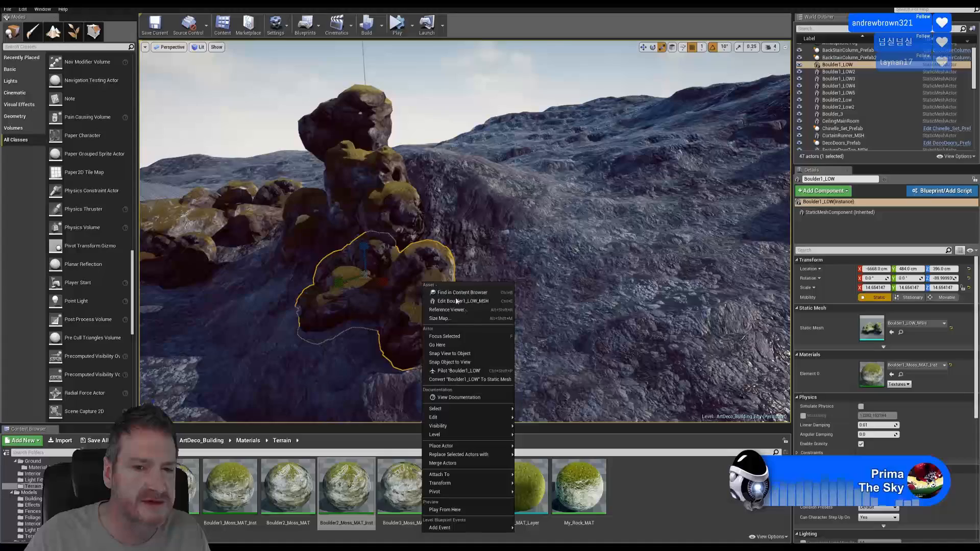
{"action": "mouse_move", "coordinate": [467, 418]}
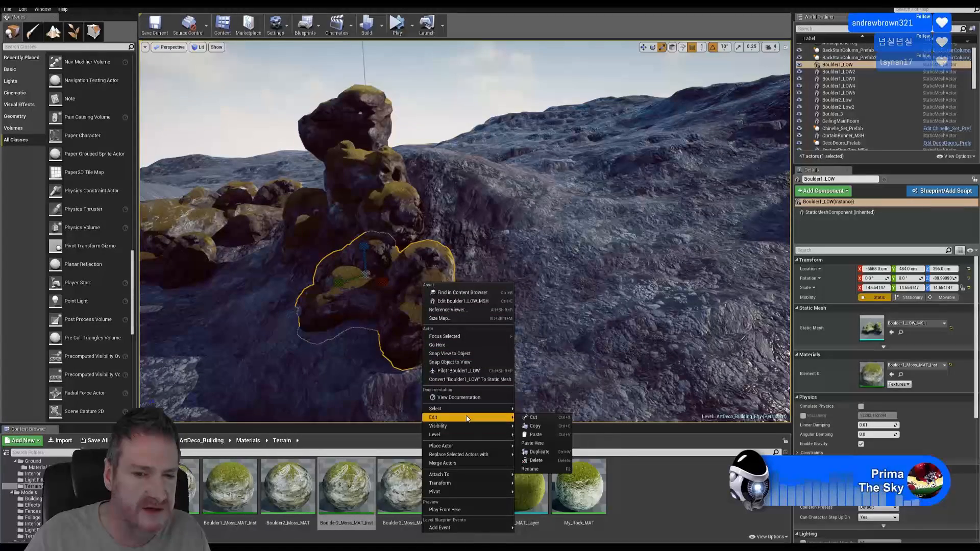
{"action": "left_click", "coordinate": [539, 451]}
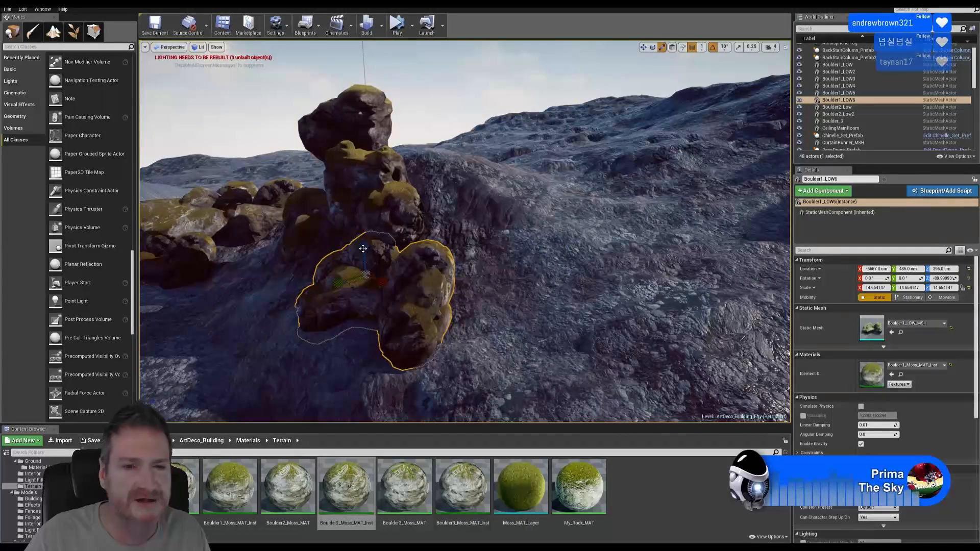
{"action": "key", "text": "w"}
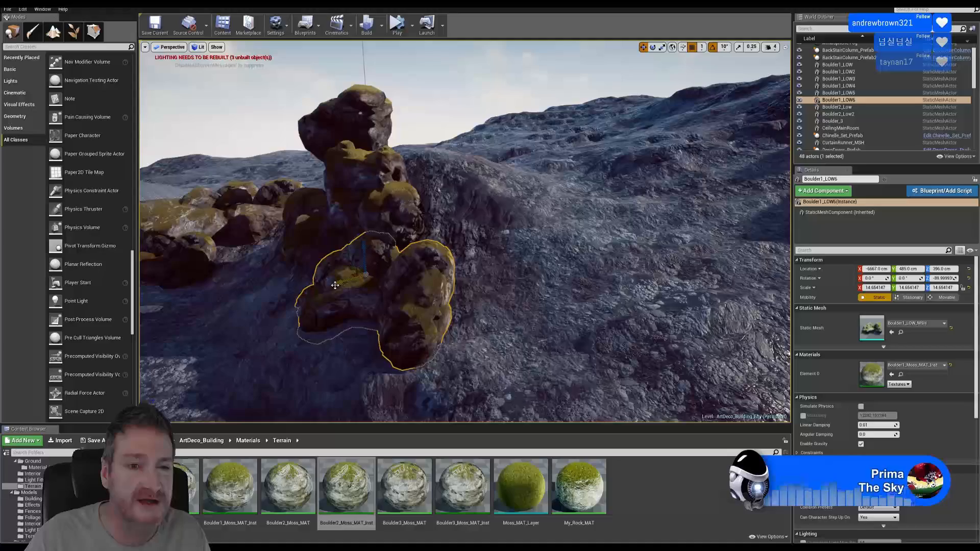
{"action": "left_click_drag", "start_coordinate": [335, 285], "coordinate": [691, 153]}
{"action": "right_click_drag", "start_coordinate": [647, 201], "coordinate": [563, 201]}
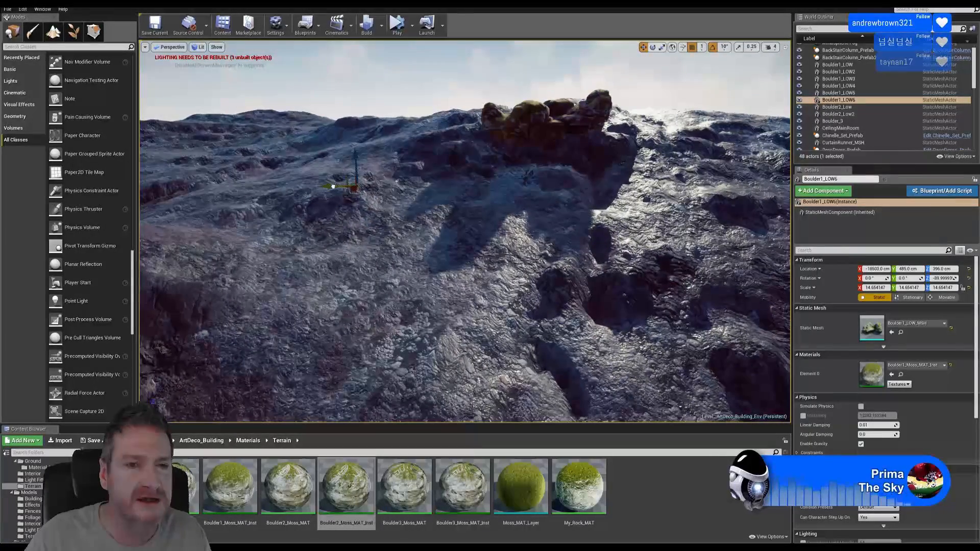
{"action": "left_click_drag", "start_coordinate": [520, 185], "coordinate": [536, 72]}
{"action": "right_click_drag", "start_coordinate": [535, 71], "coordinate": [555, 62]}
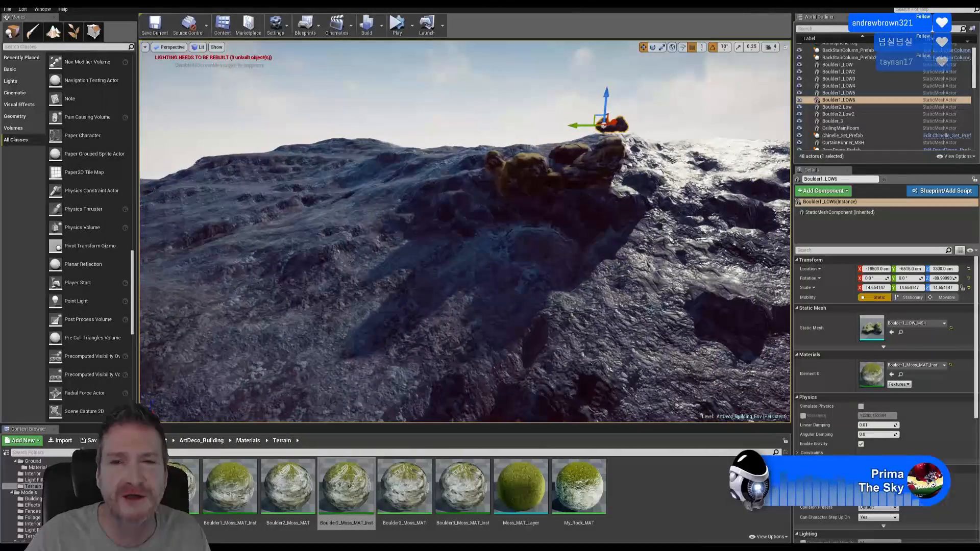
Shift Boulder1_LOW6 toward the boulder pair and lower it to 1926 cm on the slope
{"action": "scroll", "coordinate": [962, 38], "scroll_direction": "up", "scroll_amount": 1}
{"action": "scroll", "coordinate": [961, 38], "scroll_direction": "down", "scroll_amount": 1}
{"action": "right_click_drag", "start_coordinate": [696, 101], "coordinate": [644, 134]}
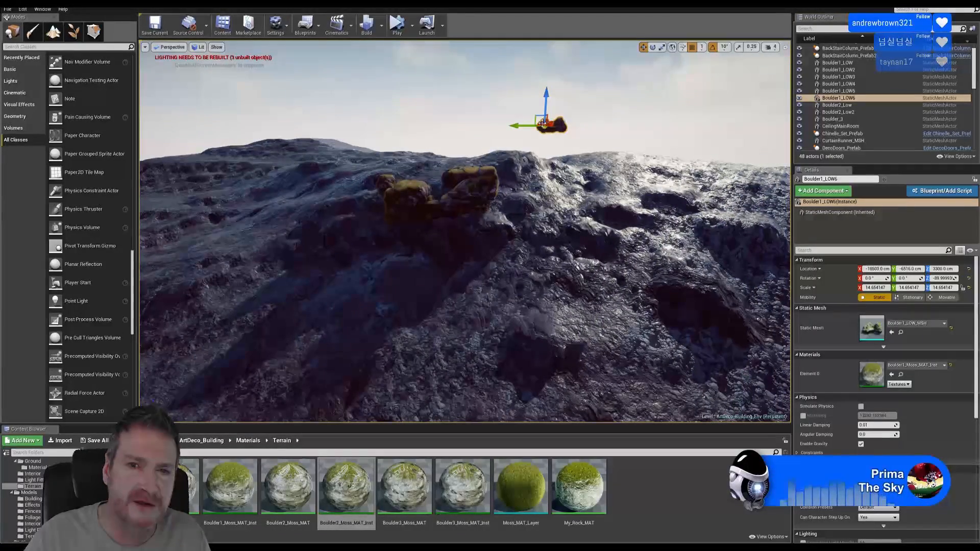
{"action": "left_click_drag", "start_coordinate": [532, 125], "coordinate": [418, 125]}
{"action": "mouse_move", "coordinate": [455, 138]}
{"action": "right_mouse_down"}
{"action": "mouse_move", "coordinate": [433, 153]}
{"action": "mouse_move", "coordinate": [449, 145]}
{"action": "right_mouse_up"}
{"action": "right_click_drag", "start_coordinate": [676, 227], "coordinate": [673, 191]}
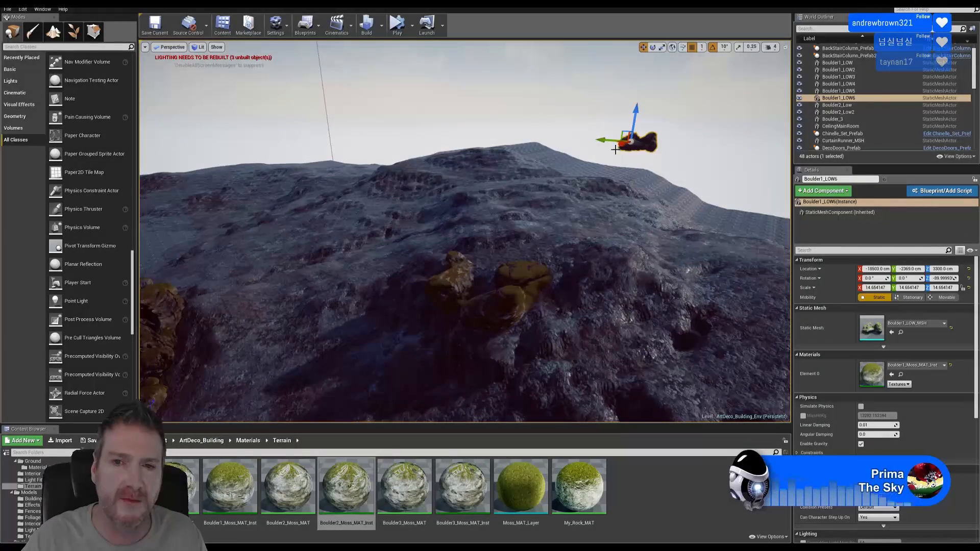
{"action": "left_click_drag", "start_coordinate": [623, 145], "coordinate": [437, 232]}
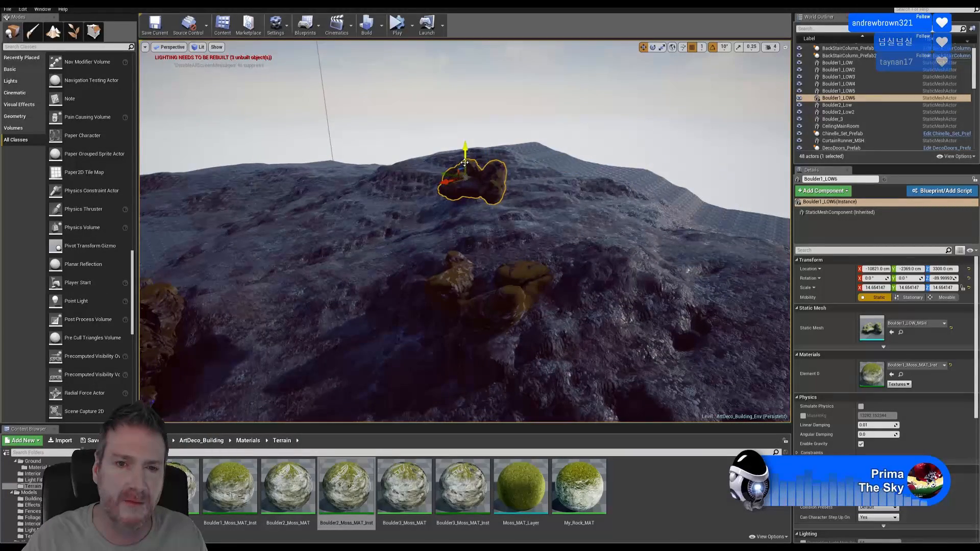
{"action": "left_click_drag", "start_coordinate": [464, 163], "coordinate": [465, 248]}
{"action": "right_click_drag", "start_coordinate": [470, 265], "coordinate": [535, 265]}
{"action": "key", "text": "w"}
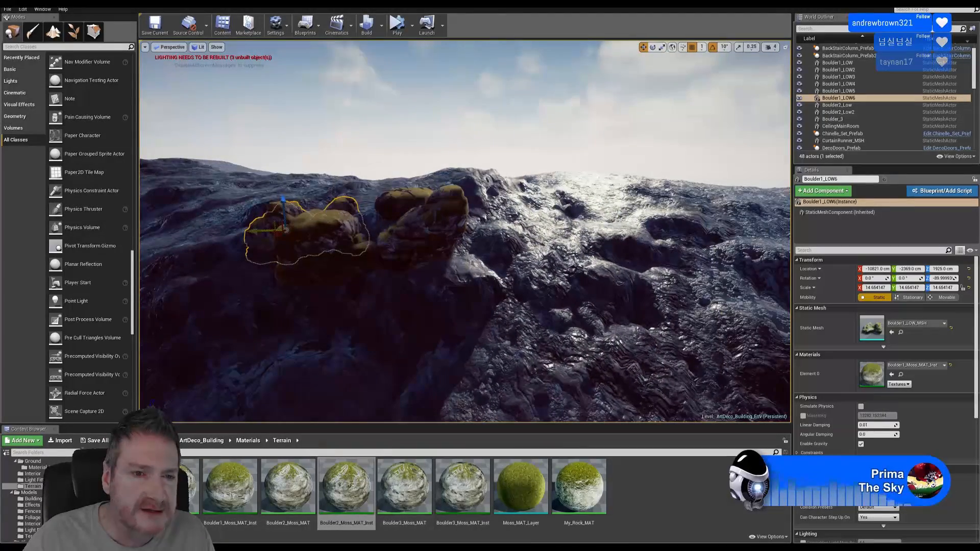
Nudge Boulder1_LOW6 along Y, then rotate it -70° and 40° about its vertical axis
{"action": "left_click_drag", "start_coordinate": [258, 230], "coordinate": [329, 184]}
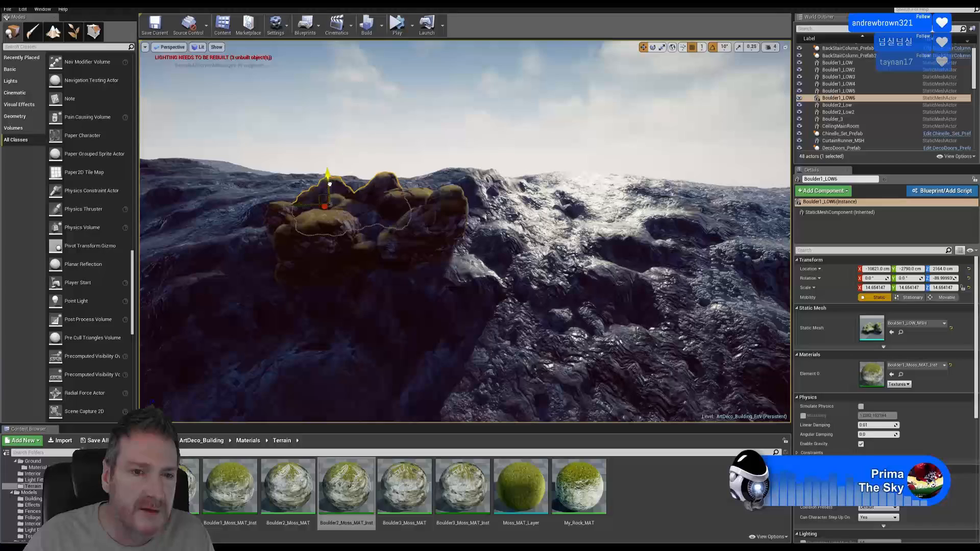
{"action": "left_click", "coordinate": [652, 47]}
{"action": "left_click_drag", "start_coordinate": [350, 168], "coordinate": [311, 143]}
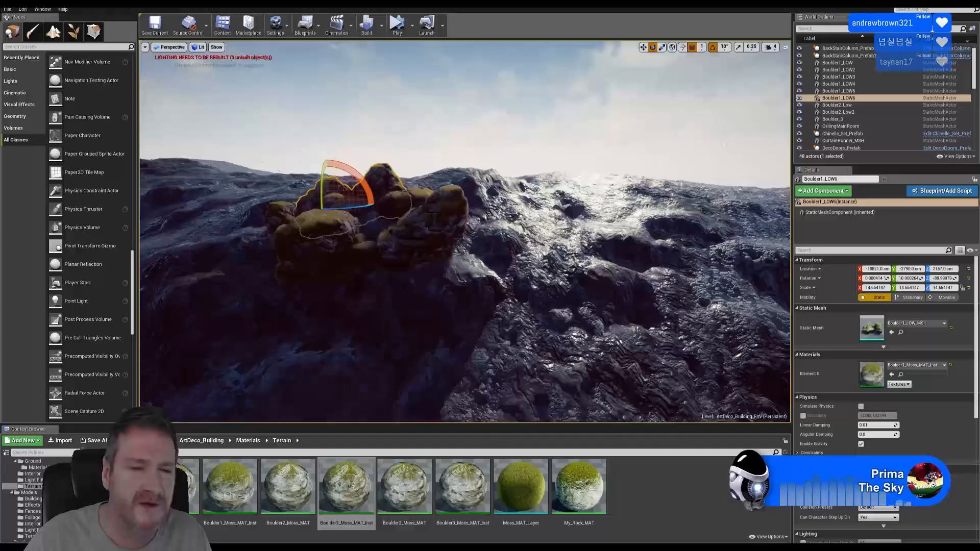
{"action": "right_click_drag", "start_coordinate": [431, 210], "coordinate": [561, 217]}
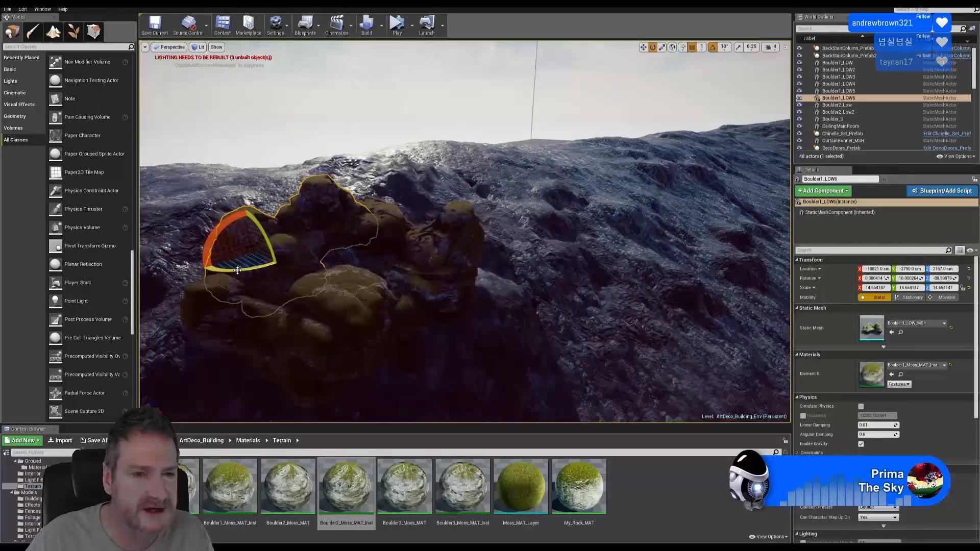
{"action": "left_click_drag", "start_coordinate": [237, 270], "coordinate": [210, 272]}
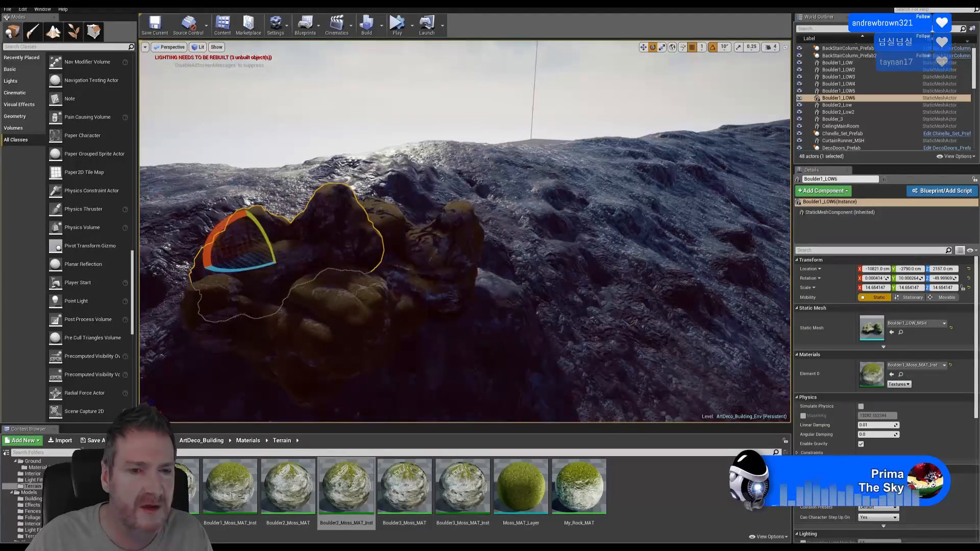
{"action": "right_click_drag", "start_coordinate": [245, 286], "coordinate": [153, 283]}
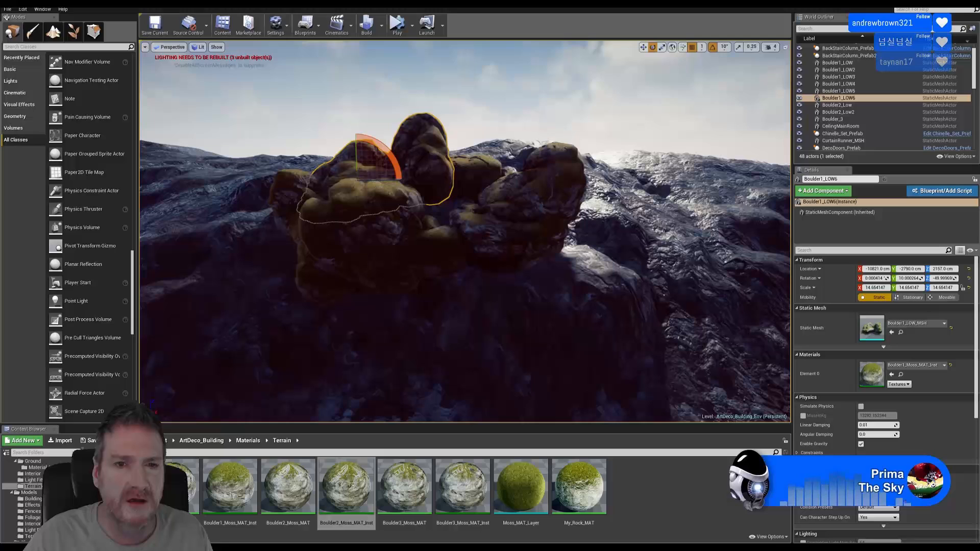
Sink the boulder slightly into the ground and nudge it along Y and X
{"action": "left_click", "coordinate": [642, 47]}
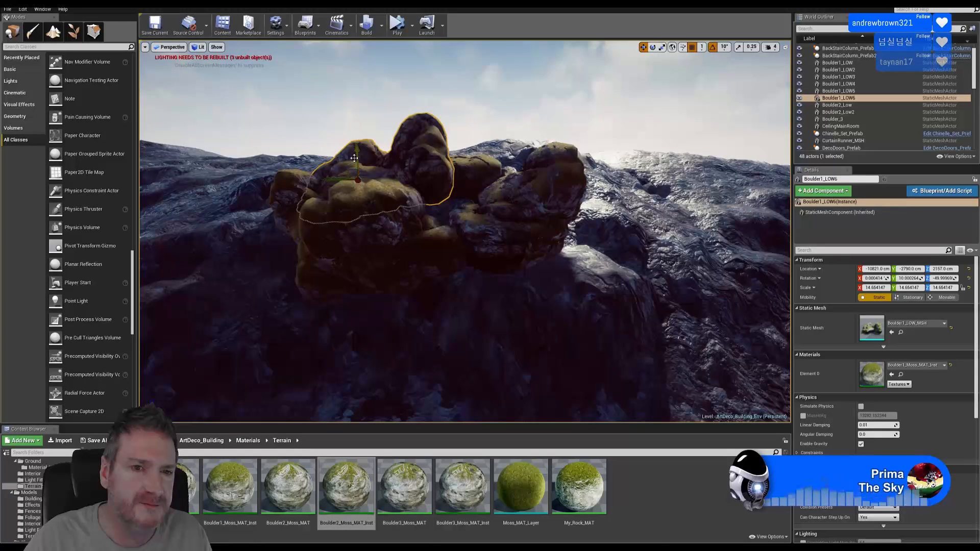
{"action": "left_click_drag", "start_coordinate": [358, 158], "coordinate": [370, 190]}
{"action": "right_click_drag", "start_coordinate": [371, 193], "coordinate": [434, 199]}
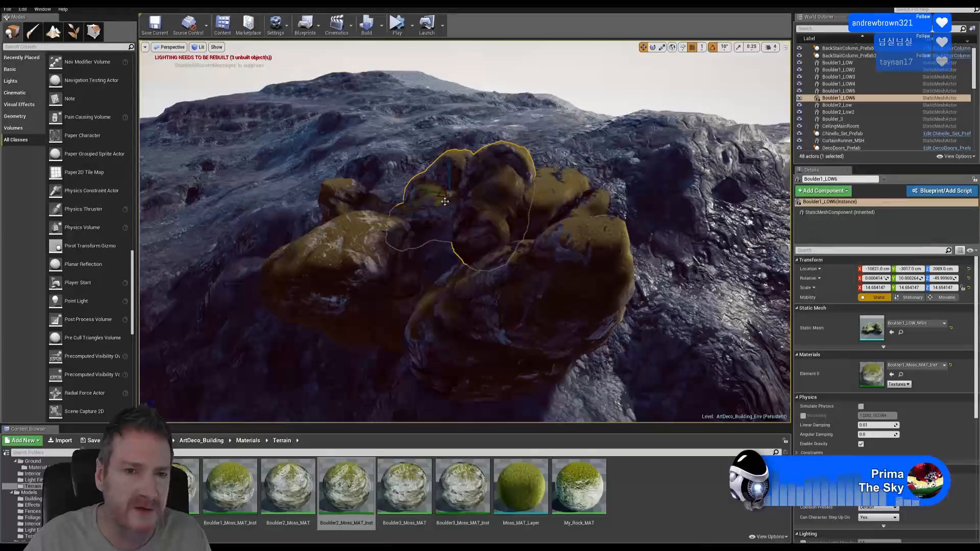
{"action": "left_click_drag", "start_coordinate": [444, 201], "coordinate": [422, 213]}
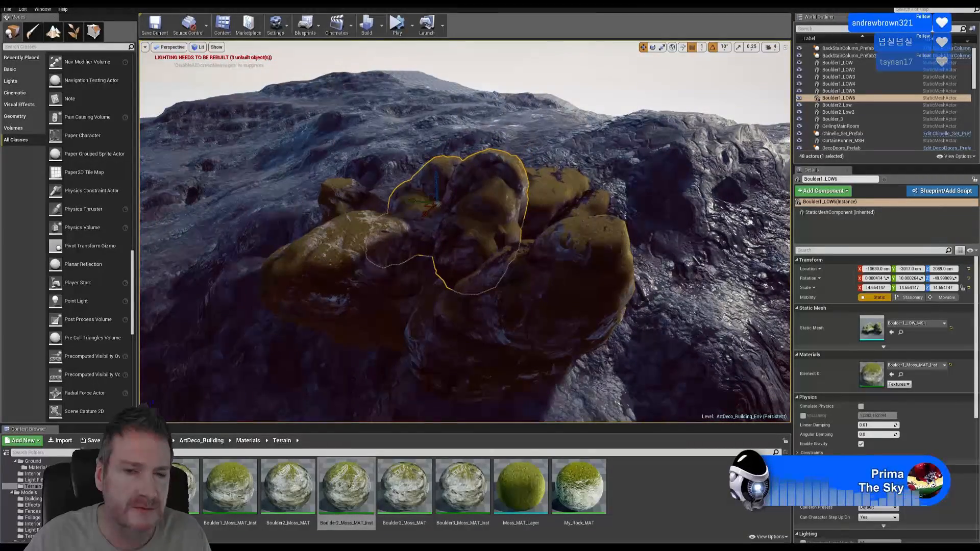
{"action": "right_click_drag", "start_coordinate": [422, 213], "coordinate": [419, 186]}
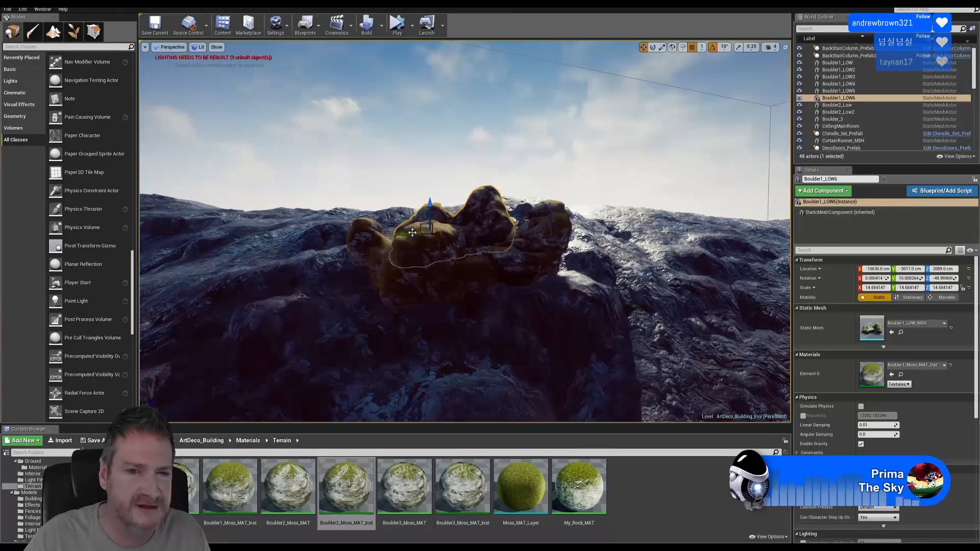
{"action": "left_click_drag", "start_coordinate": [412, 232], "coordinate": [392, 229]}
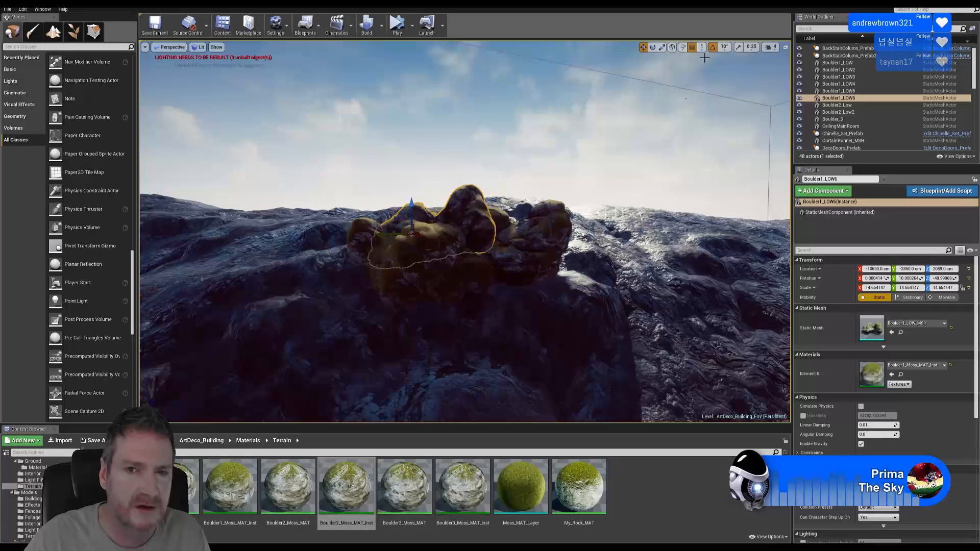
Turn the boulder -100° and -130°, then tilt it 10° and -30° into place
{"action": "left_click", "coordinate": [652, 47]}
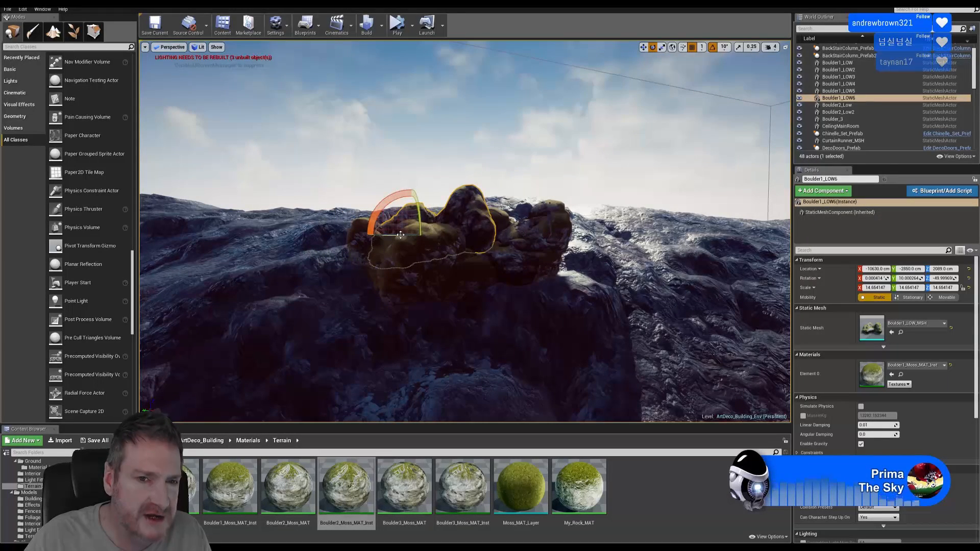
{"action": "mouse_move", "coordinate": [401, 234]}
{"action": "left_mouse_down"}
{"action": "mouse_move", "coordinate": [451, 235]}
{"action": "mouse_move", "coordinate": [390, 238]}
{"action": "left_mouse_up"}
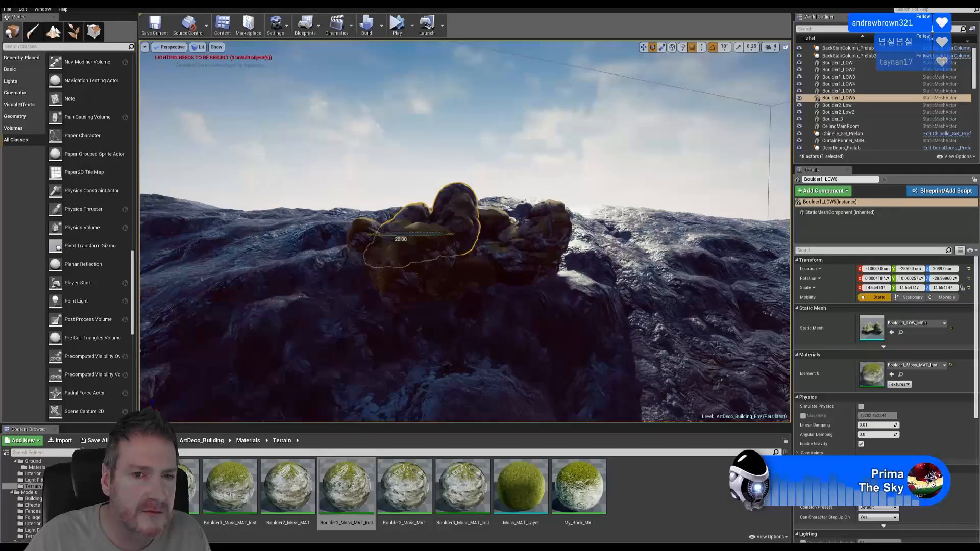
{"action": "right_click_drag", "start_coordinate": [559, 290], "coordinate": [436, 262]}
{"action": "left_click_drag", "start_coordinate": [434, 216], "coordinate": [500, 218]}
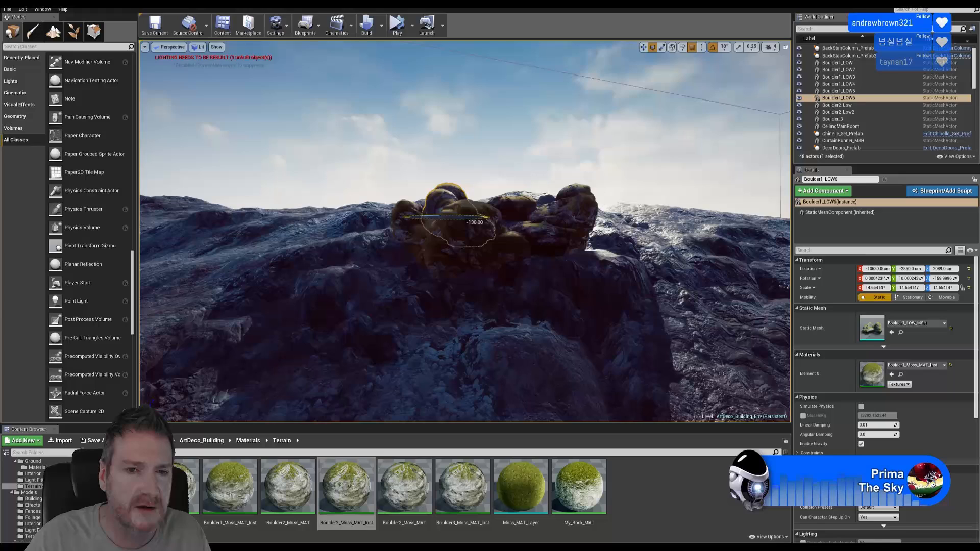
{"action": "left_click_drag", "start_coordinate": [409, 238], "coordinate": [411, 220]}
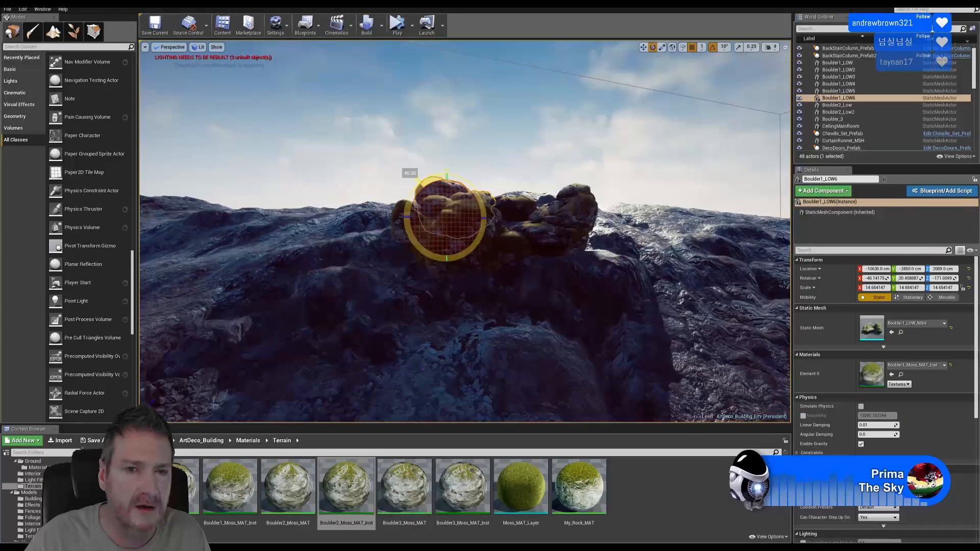
{"action": "right_click_drag", "start_coordinate": [459, 229], "coordinate": [446, 270]}
{"action": "left_click_drag", "start_coordinate": [589, 155], "coordinate": [581, 110]}
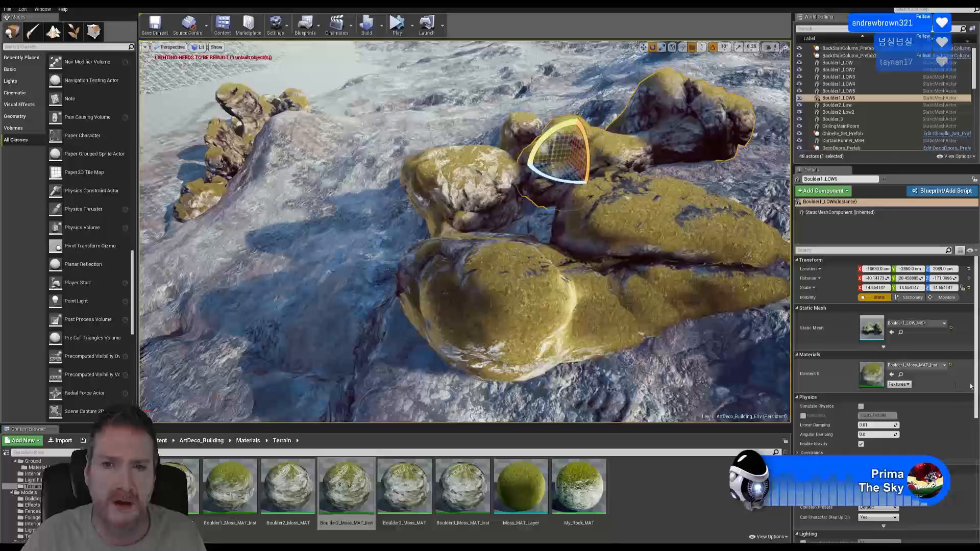
{"action": "right_click_drag", "start_coordinate": [582, 110], "coordinate": [487, 76]}
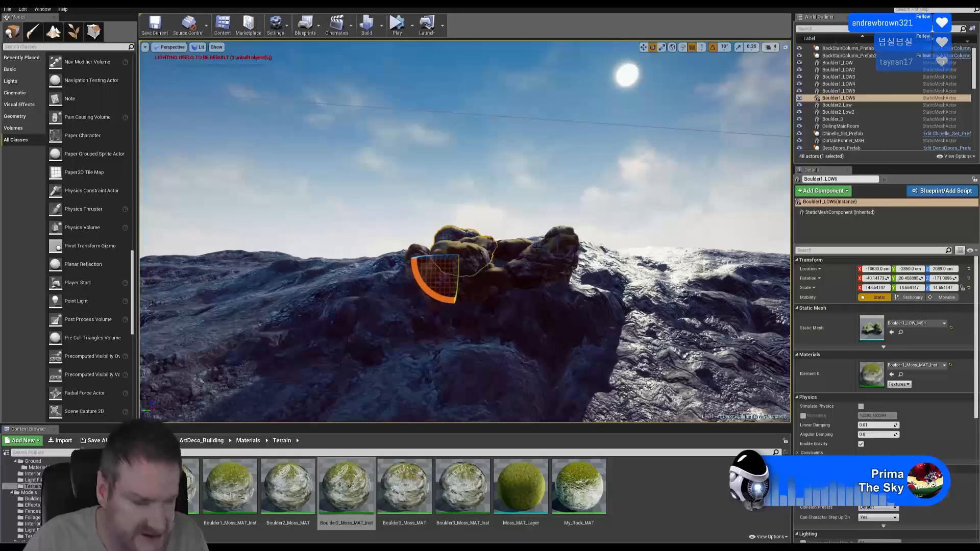
Deselect the boulder and fly around the three-boulder cluster to inspect it from several angles
{"action": "key", "text": "Escape"}
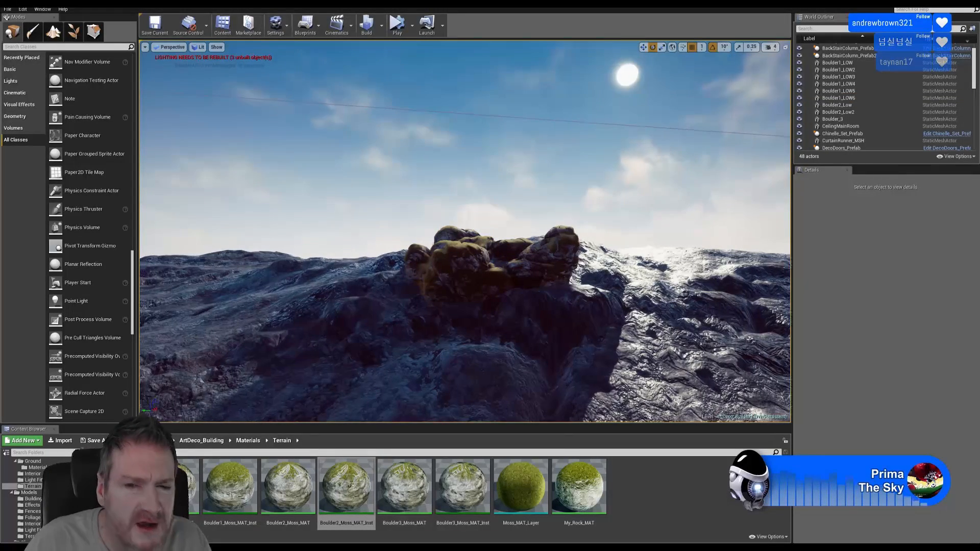
{"action": "right_click_drag", "start_coordinate": [480, 225], "coordinate": [450, 236]}
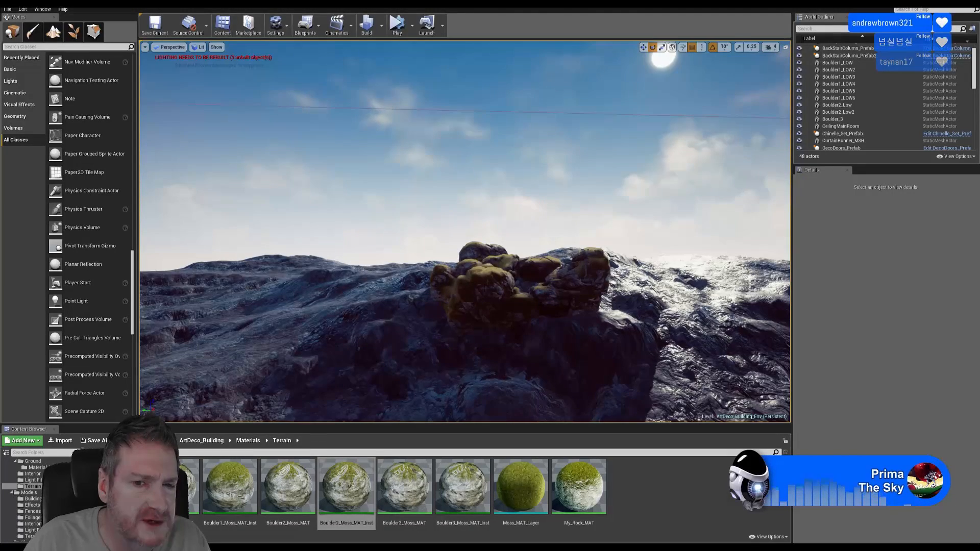
{"action": "right_click_drag", "start_coordinate": [465, 232], "coordinate": [447, 252]}
{"action": "key", "text": "w"}
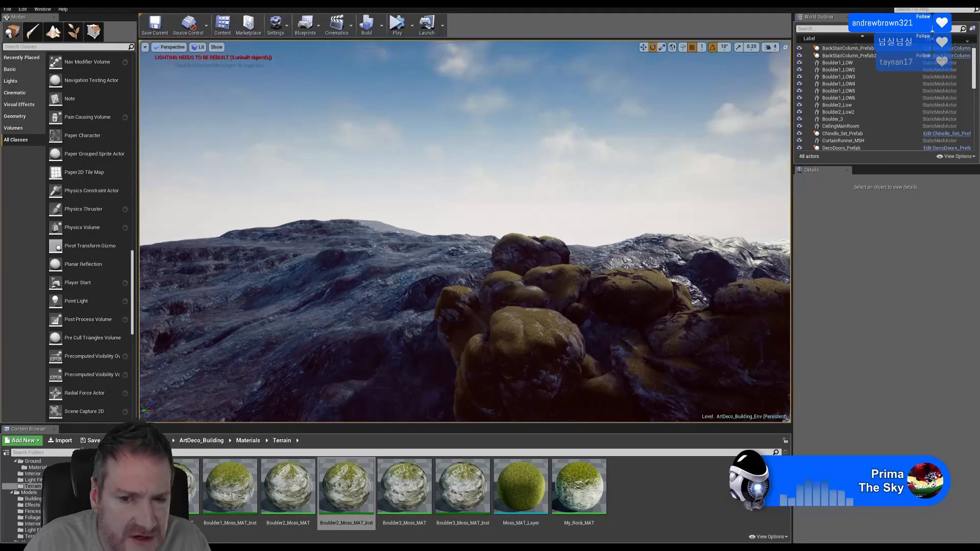
{"action": "key", "text": "s"}
{"action": "right_click_drag", "start_coordinate": [464, 231], "coordinate": [485, 228]}
{"action": "key", "text": "w"}
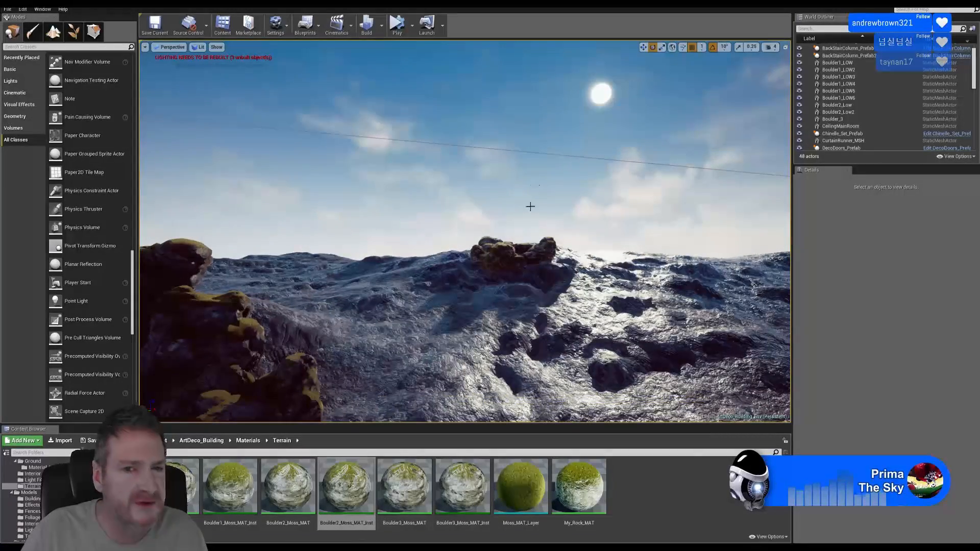
{"action": "right_click_drag", "start_coordinate": [557, 194], "coordinate": [555, 220]}
{"action": "key", "text": "a"}
{"action": "key", "text": "w"}
{"action": "key", "text": "w"}
{"action": "key", "text": "s"}
{"action": "key", "text": "w"}
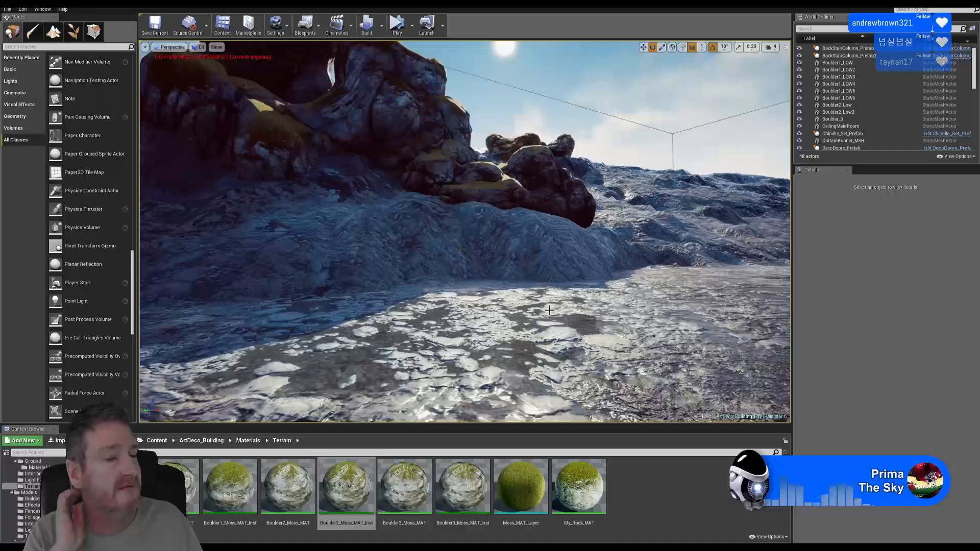